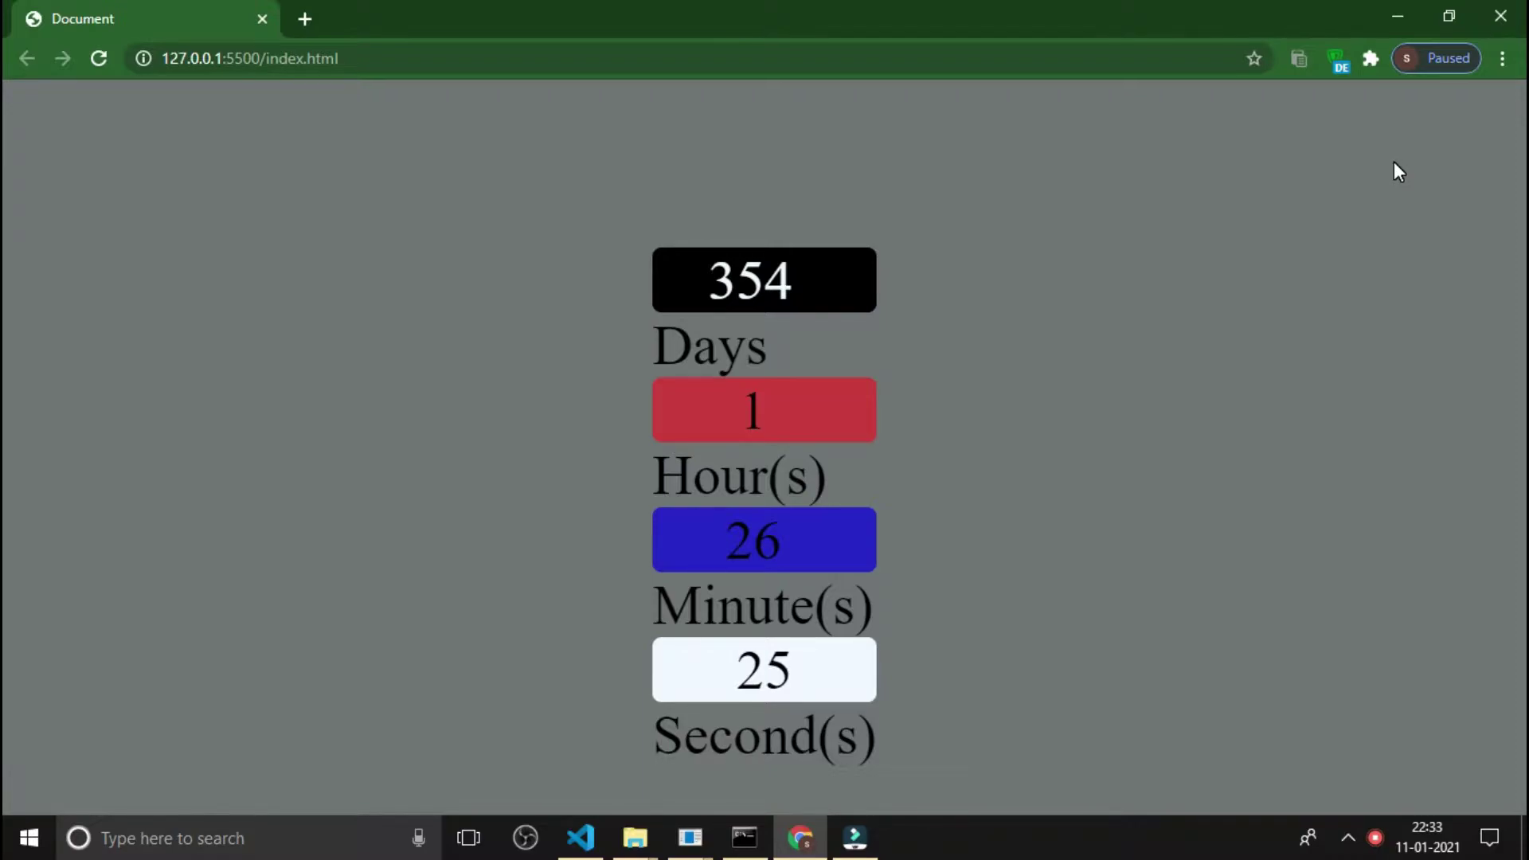
Bring up the VS Code project with index.html beside app.js, glancing at the Chrome page.
key("alt+Tab")
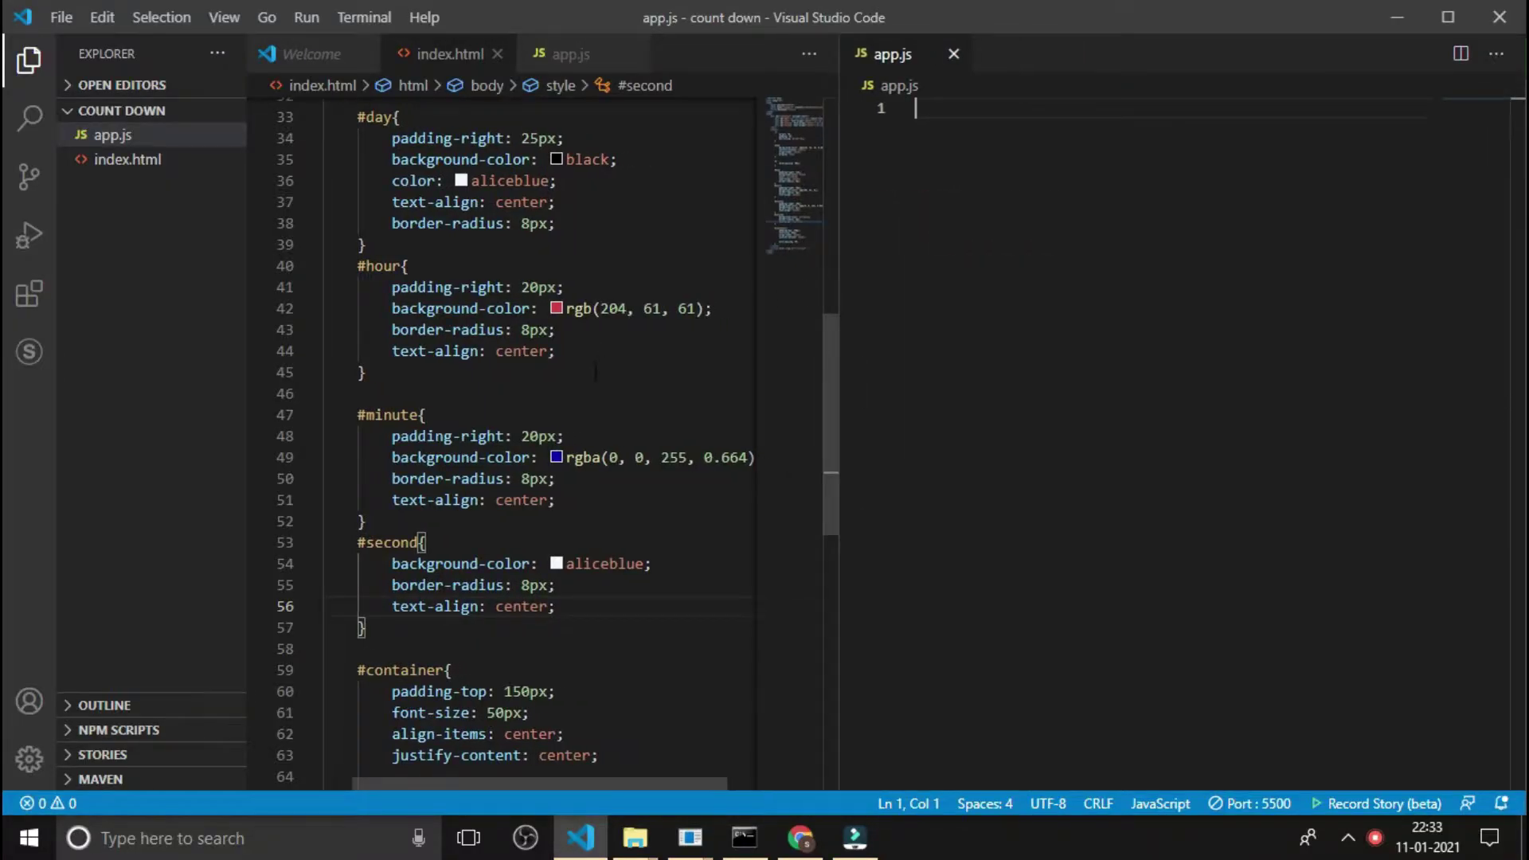
scroll(595, 373, "up", 4)
scroll(595, 374, "up", 3)
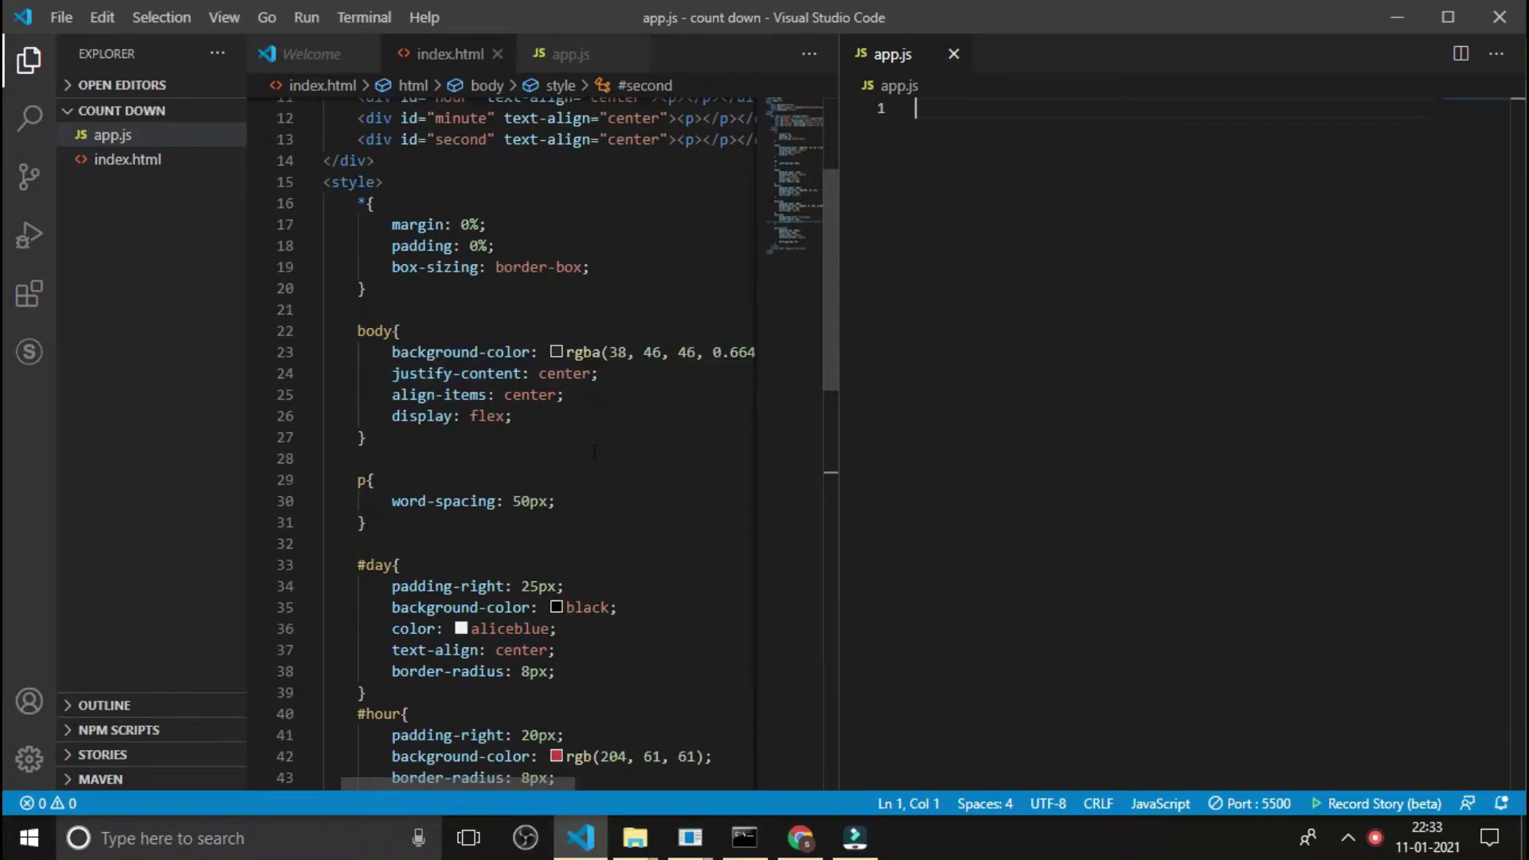
scroll(596, 451, "up", 4)
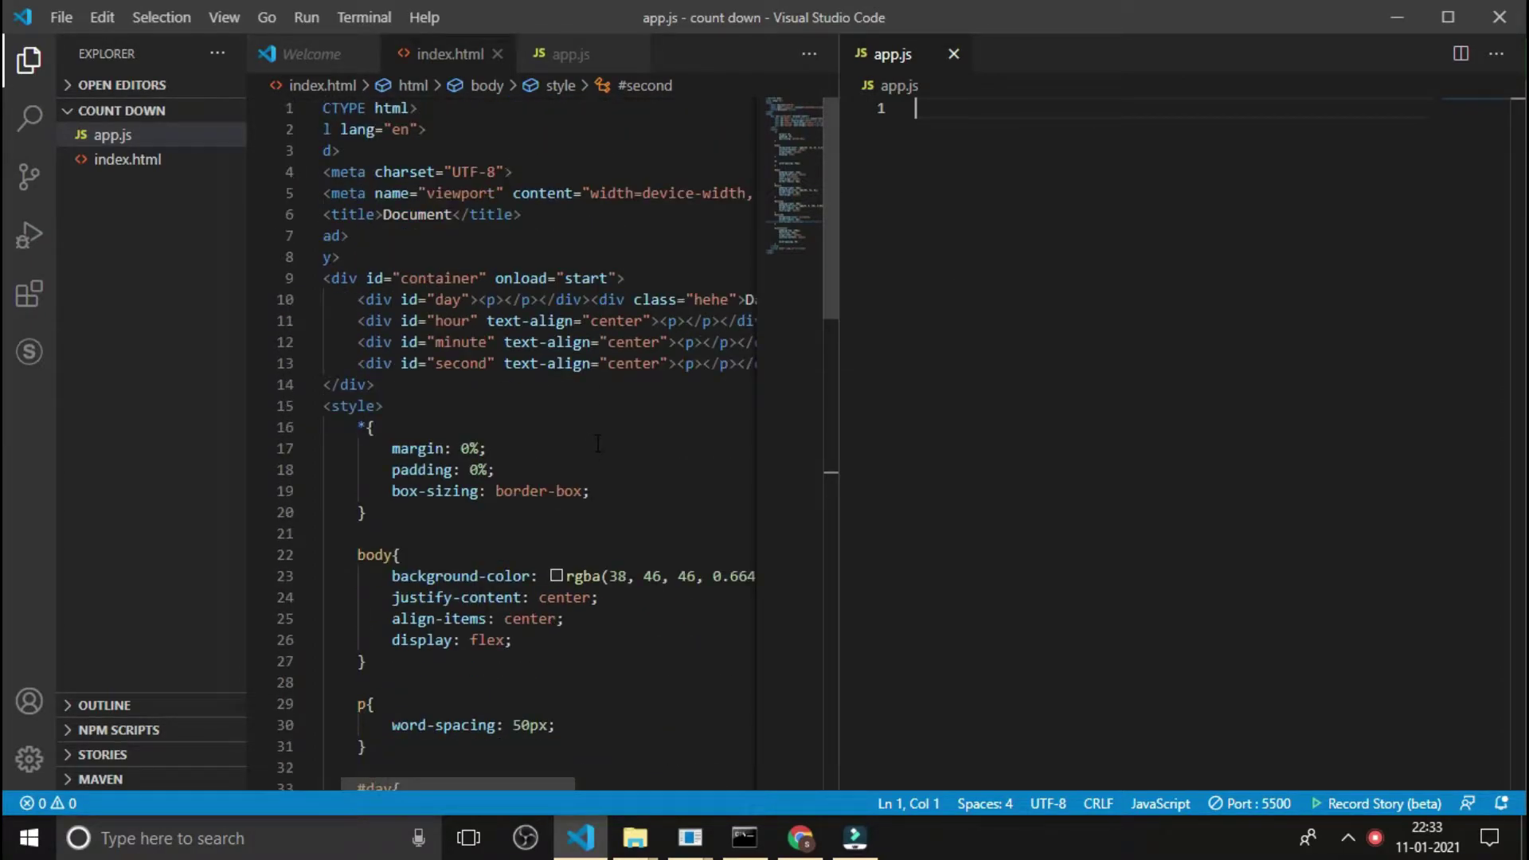
scroll(597, 444, "down", 5)
scroll(610, 478, "up", 1)
scroll(622, 514, "up", 3)
scroll(633, 547, "up", 2)
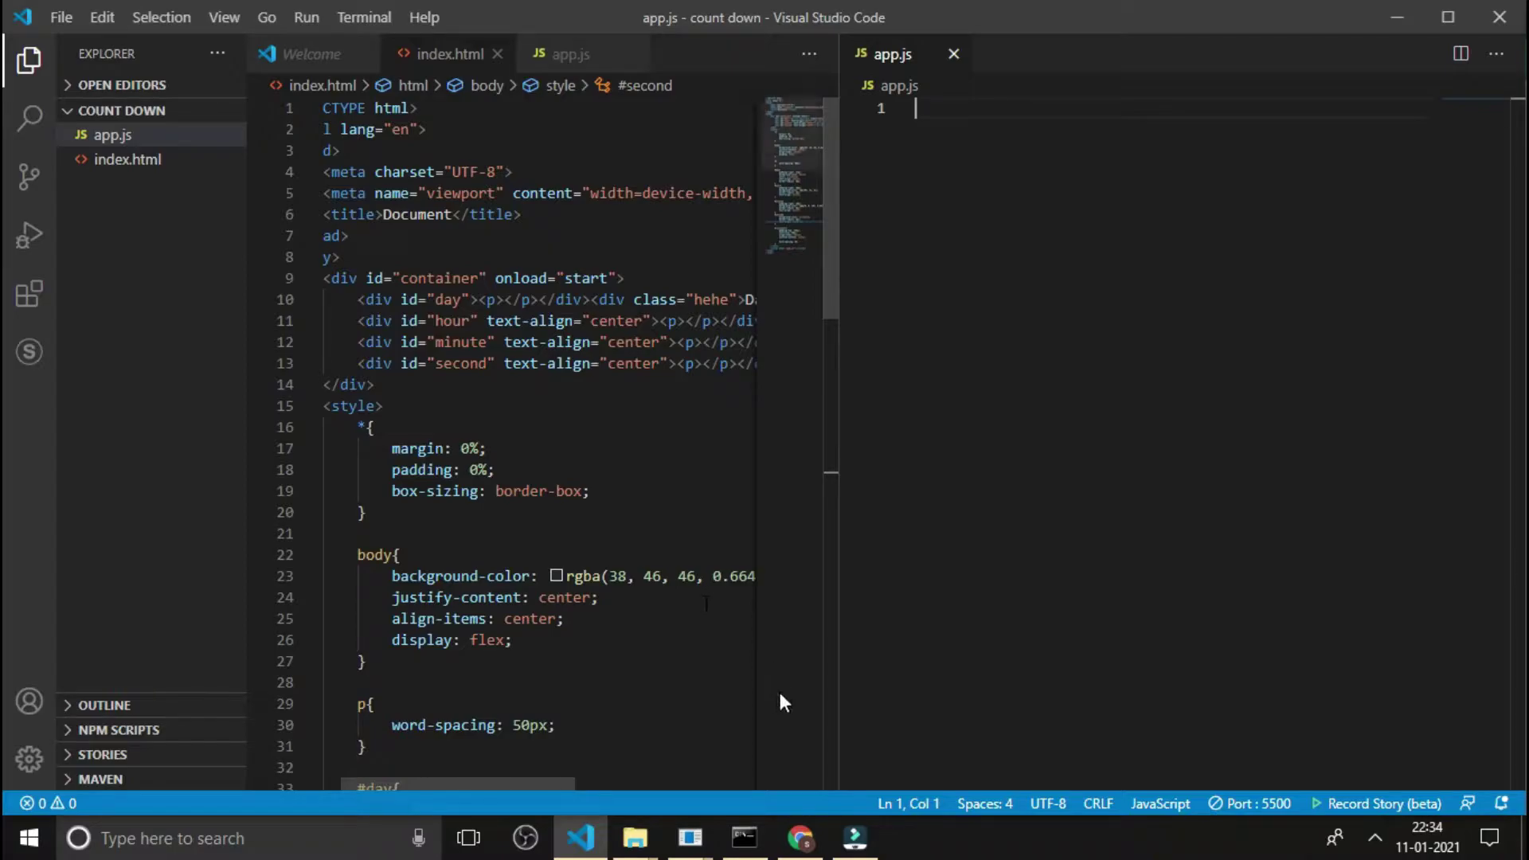
left_click(801, 837)
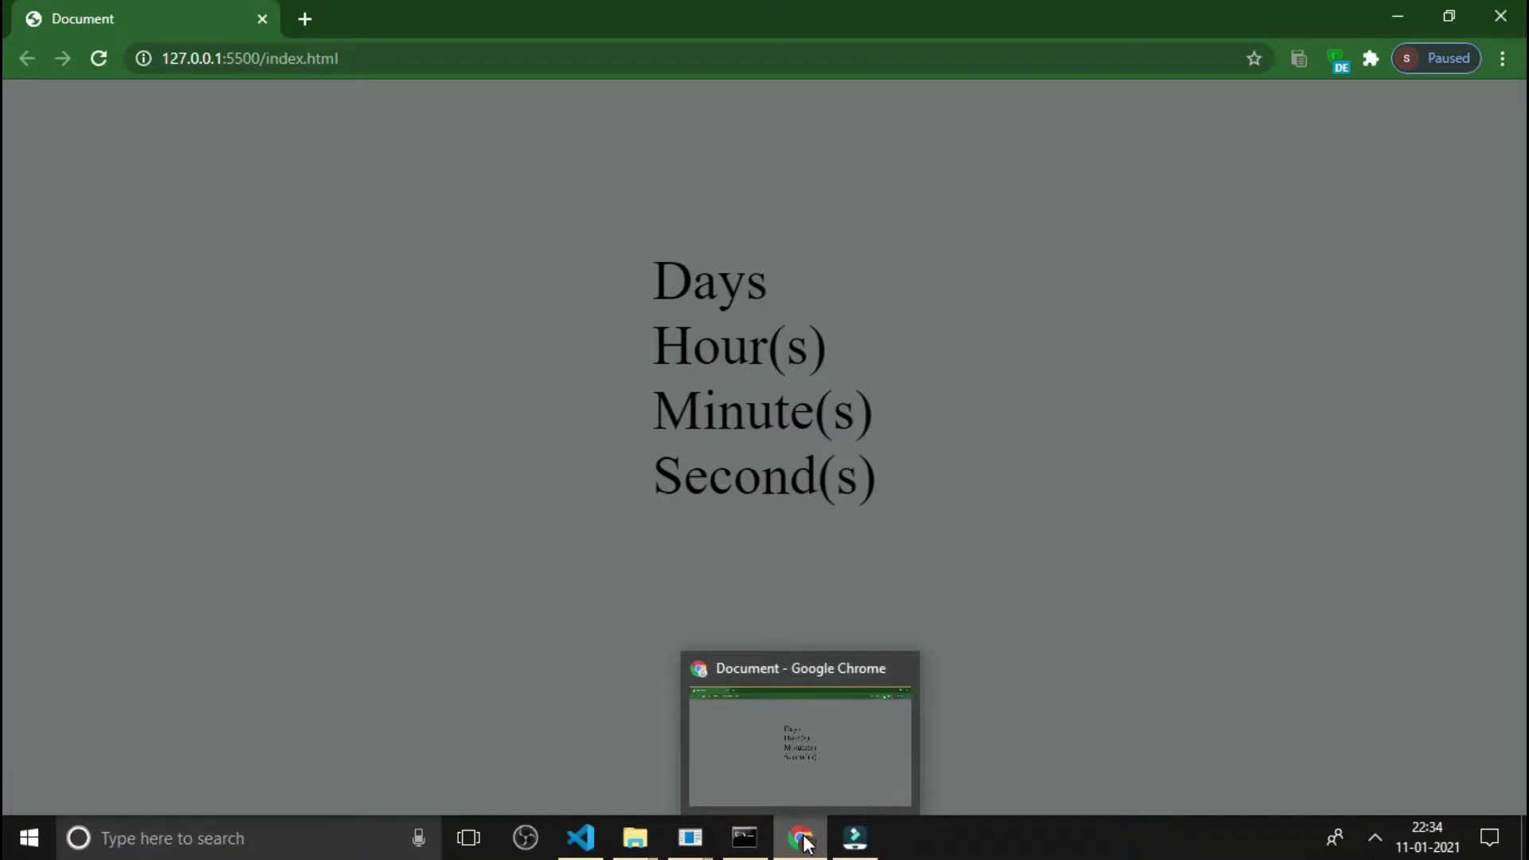
left_click(803, 836)
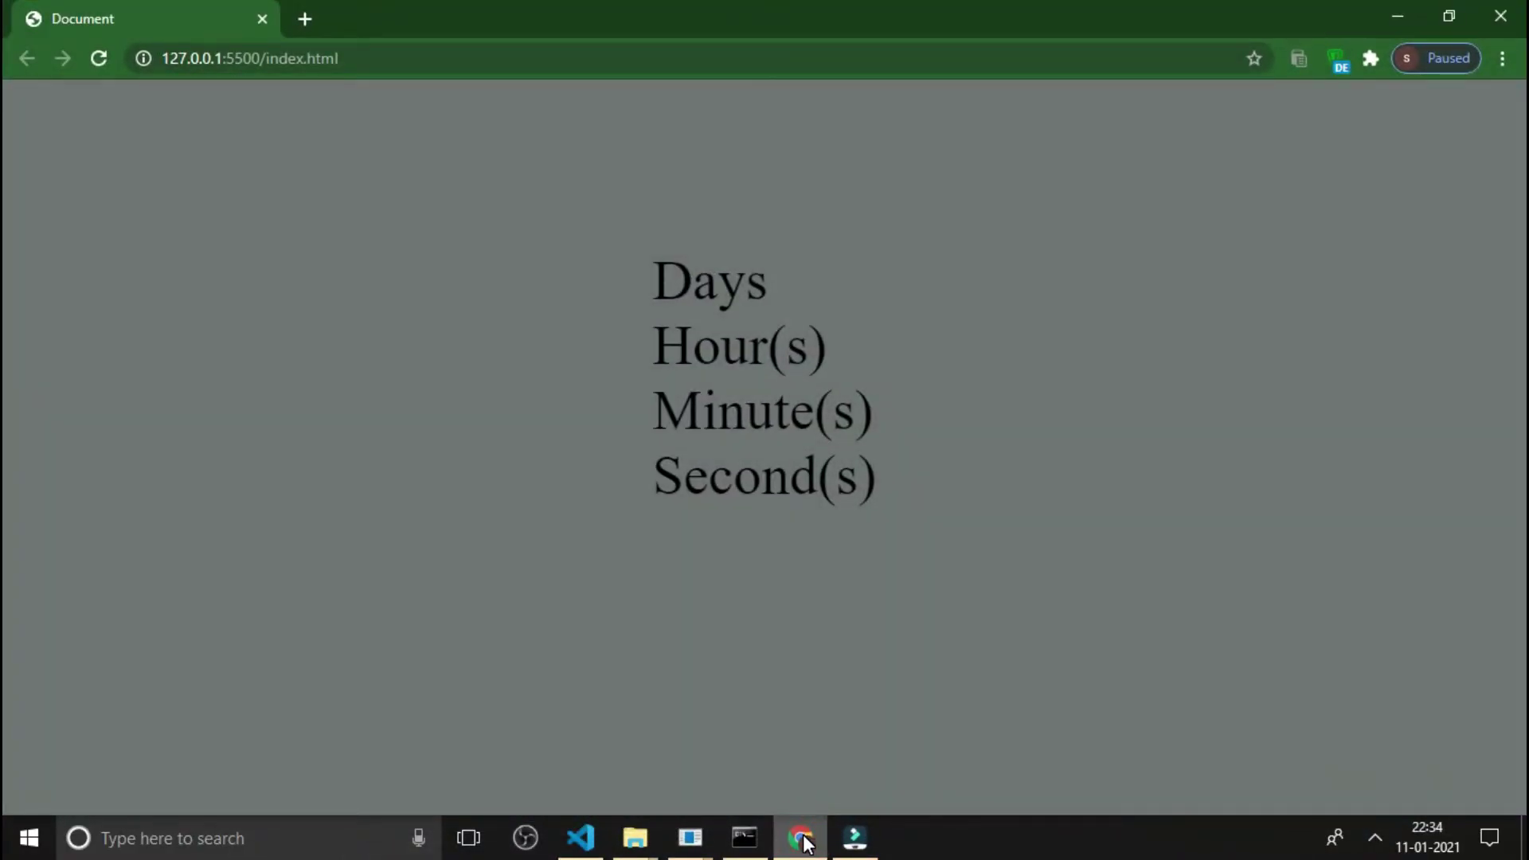
Start the countNeeded declaration on line 1 of app.js, fixing the 'coutnNeeded' typo.
left_click(804, 839)
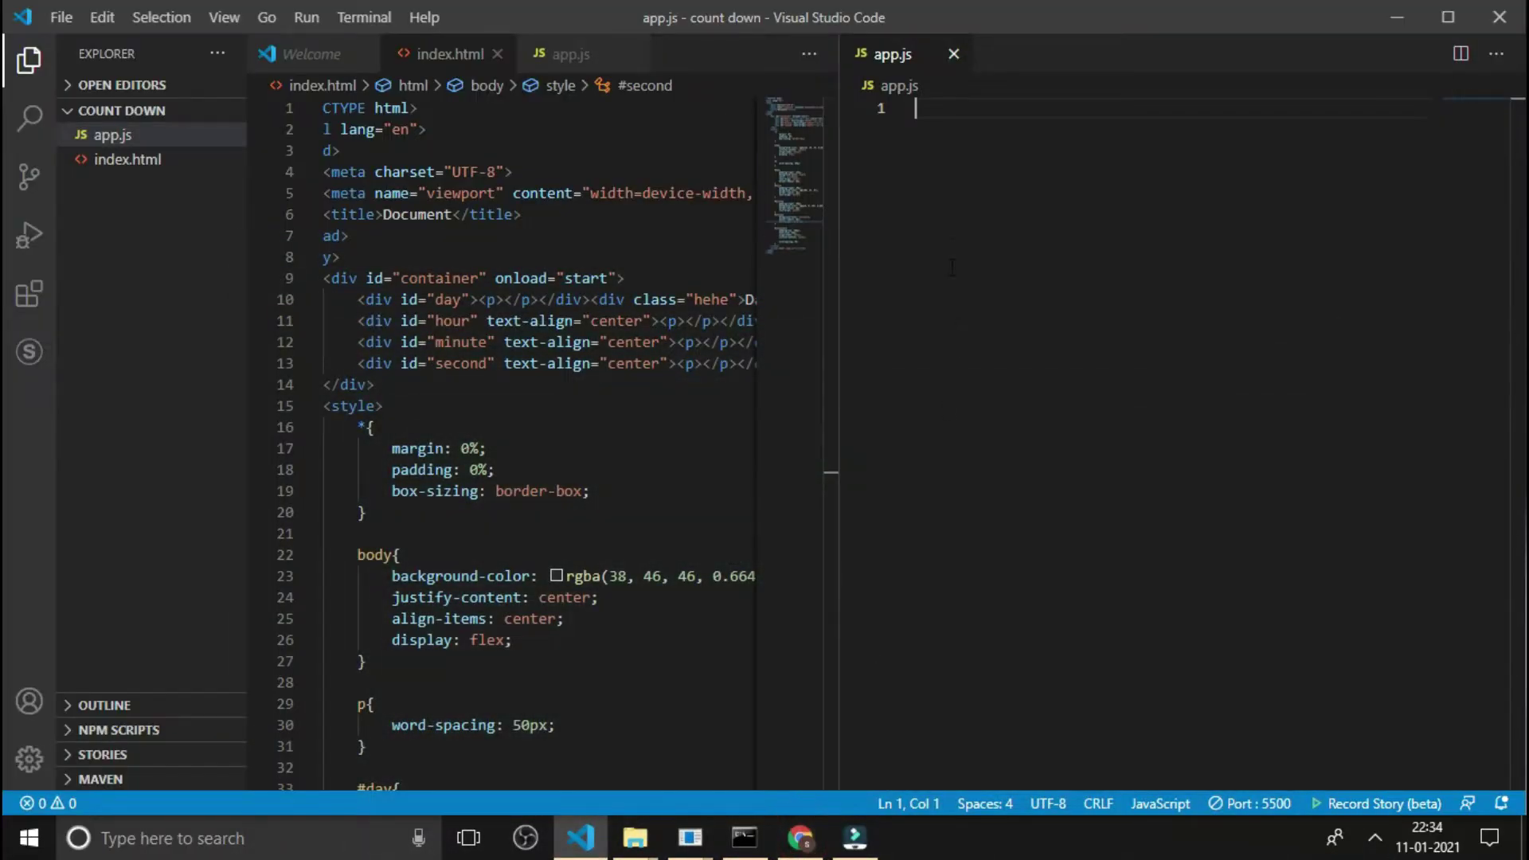
left_click(954, 106)
type("const ")
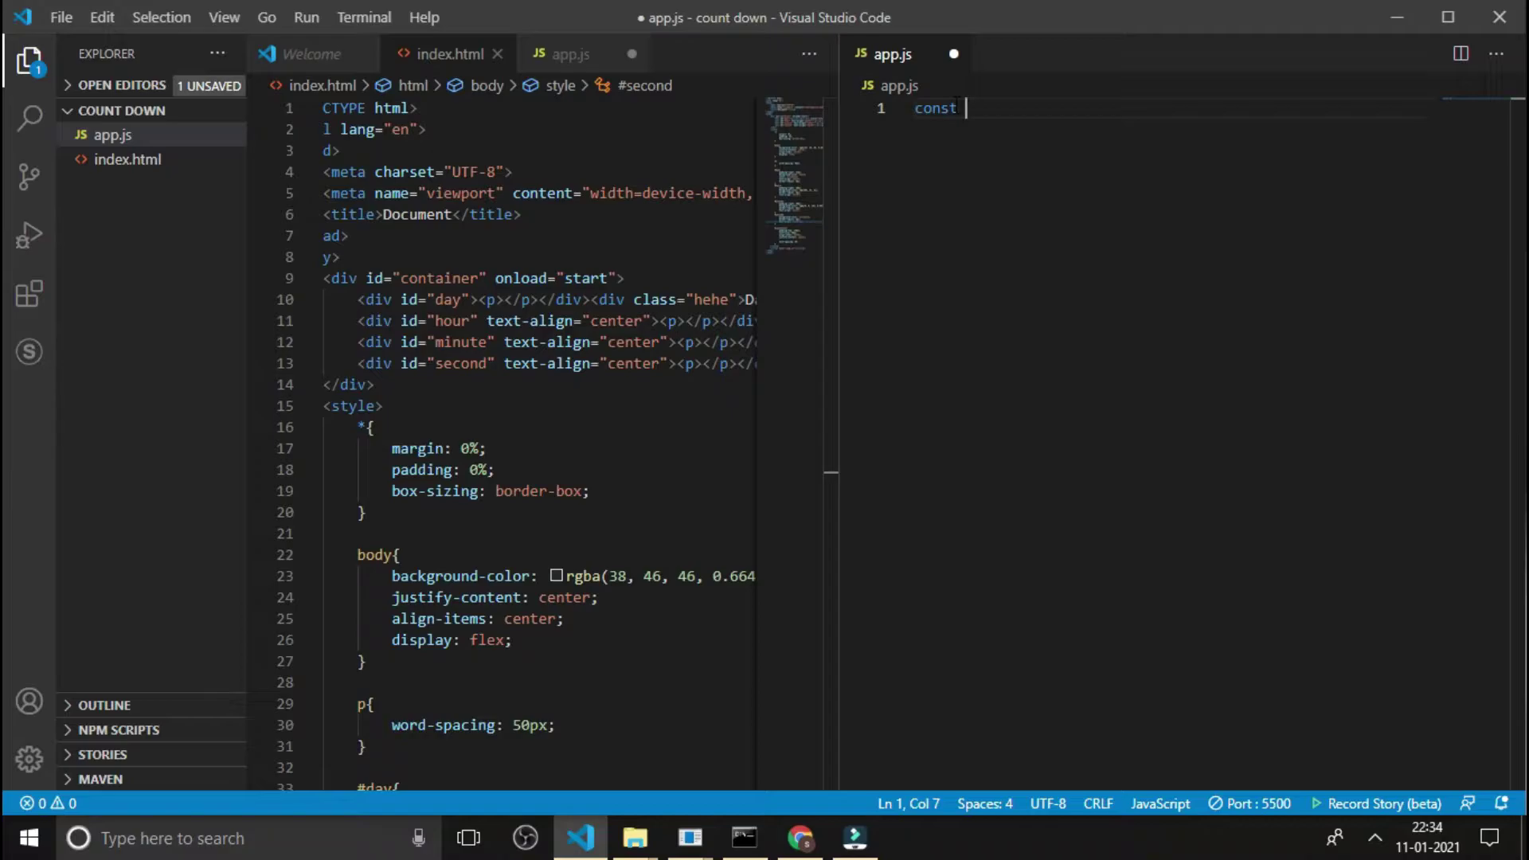
type("coutn")
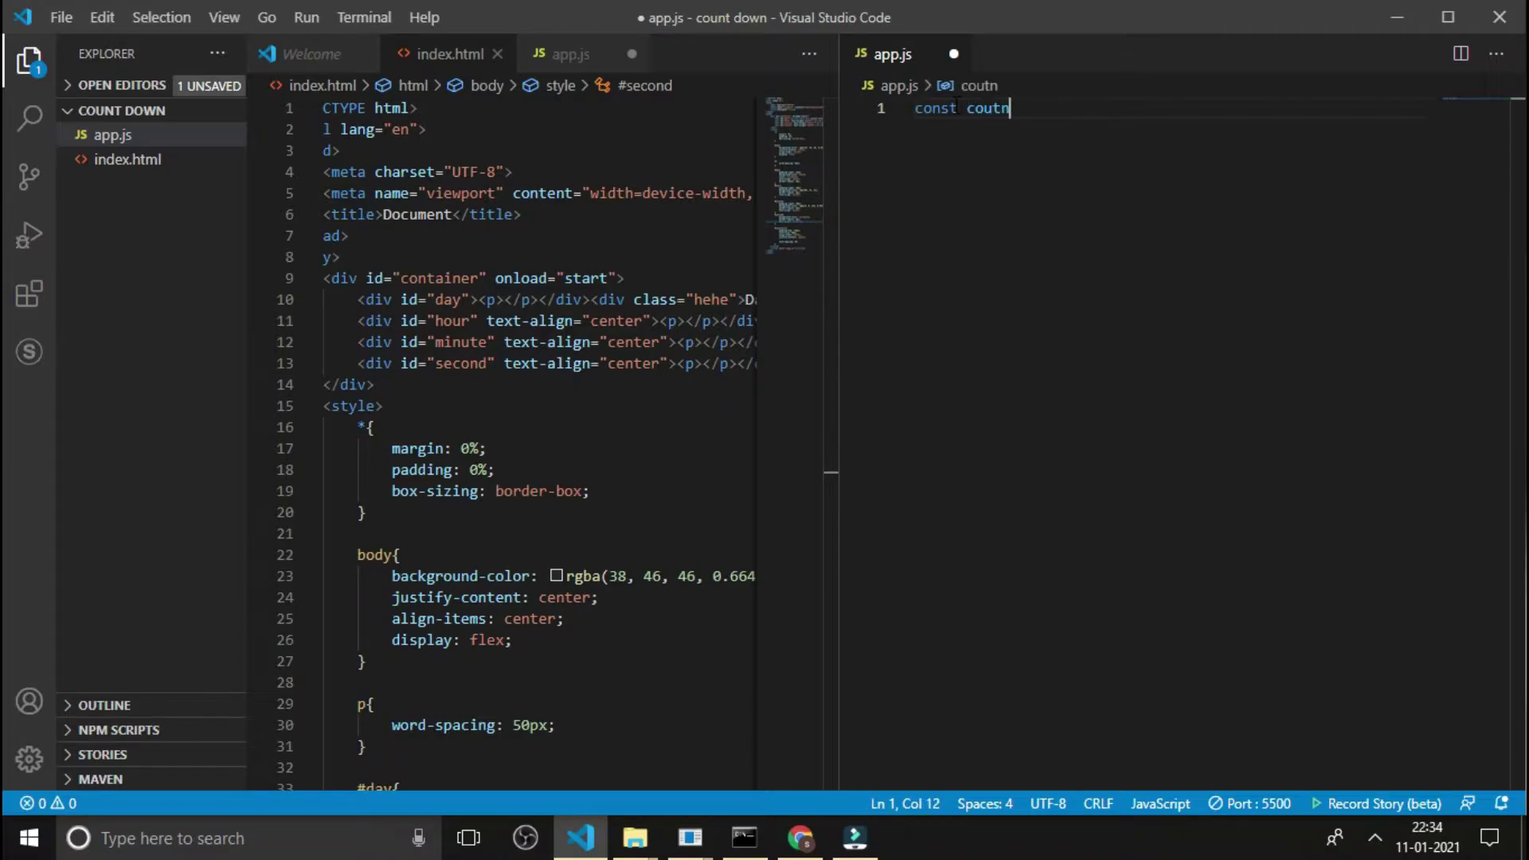
type("Needed")
key("Left")
key("Left")
key("Left")
key("Left")
key("Left")
key("Left")
key("BackSpace")
key("BackSpace")
type("nt")
key("Right")
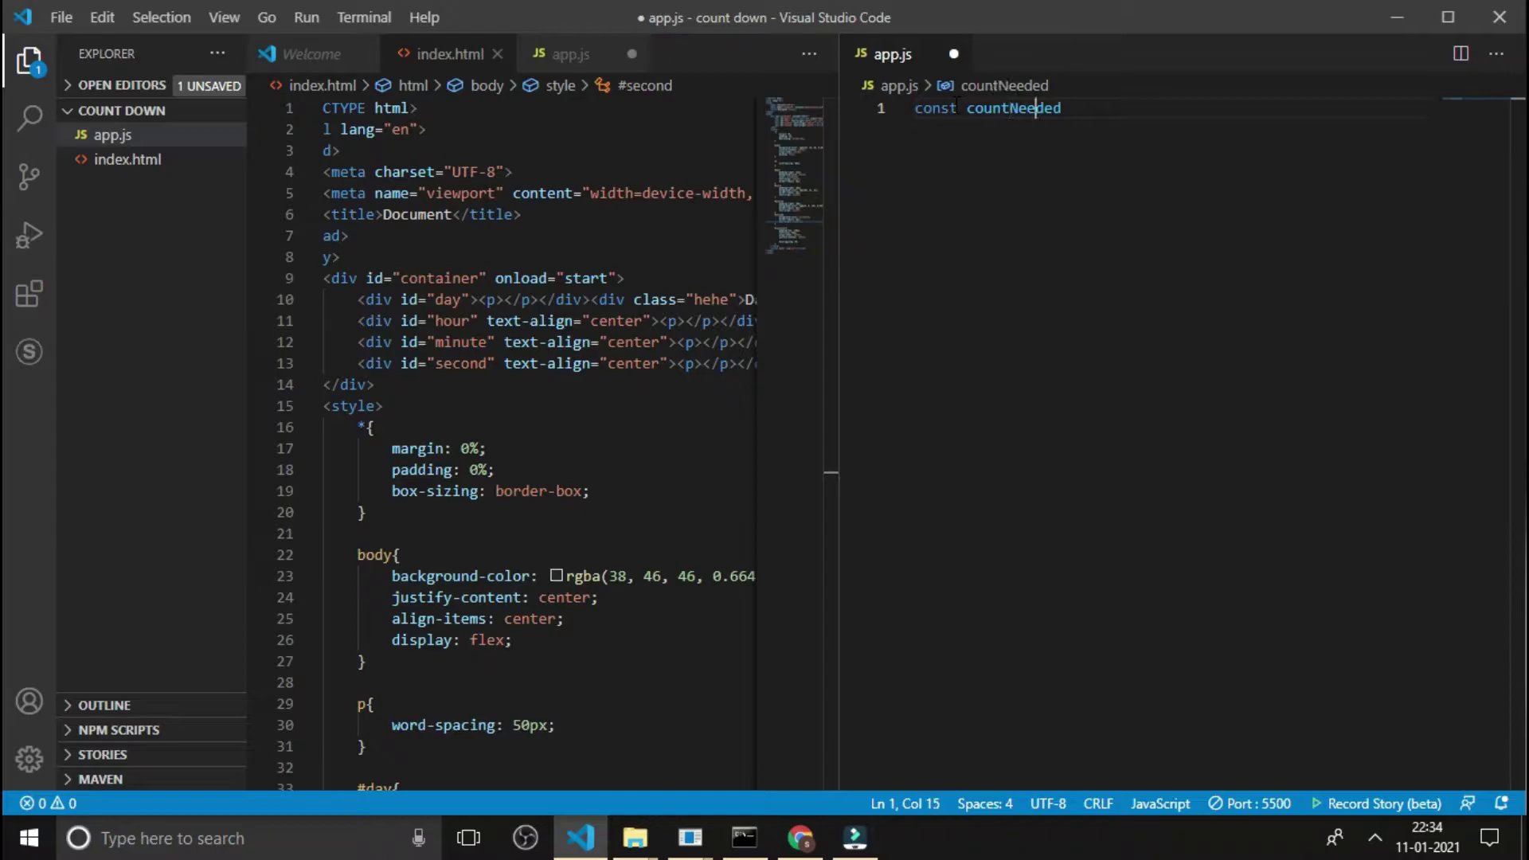
key("Right")
key("Right")
key("Right")
type("= ")
type("new Dat")
type("e")
key("Escape")
type("(")
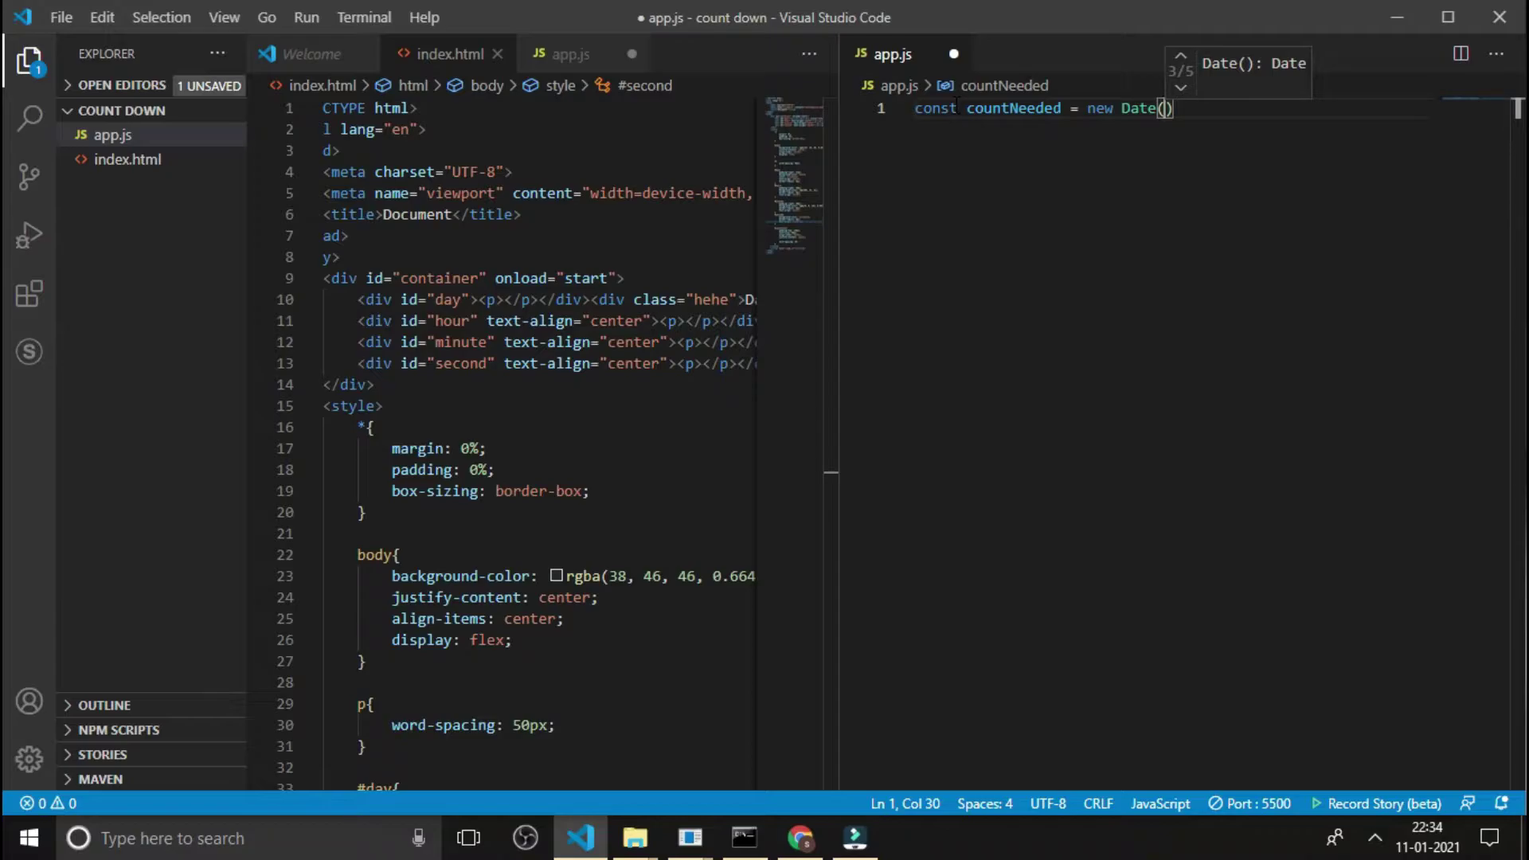
type("'F")
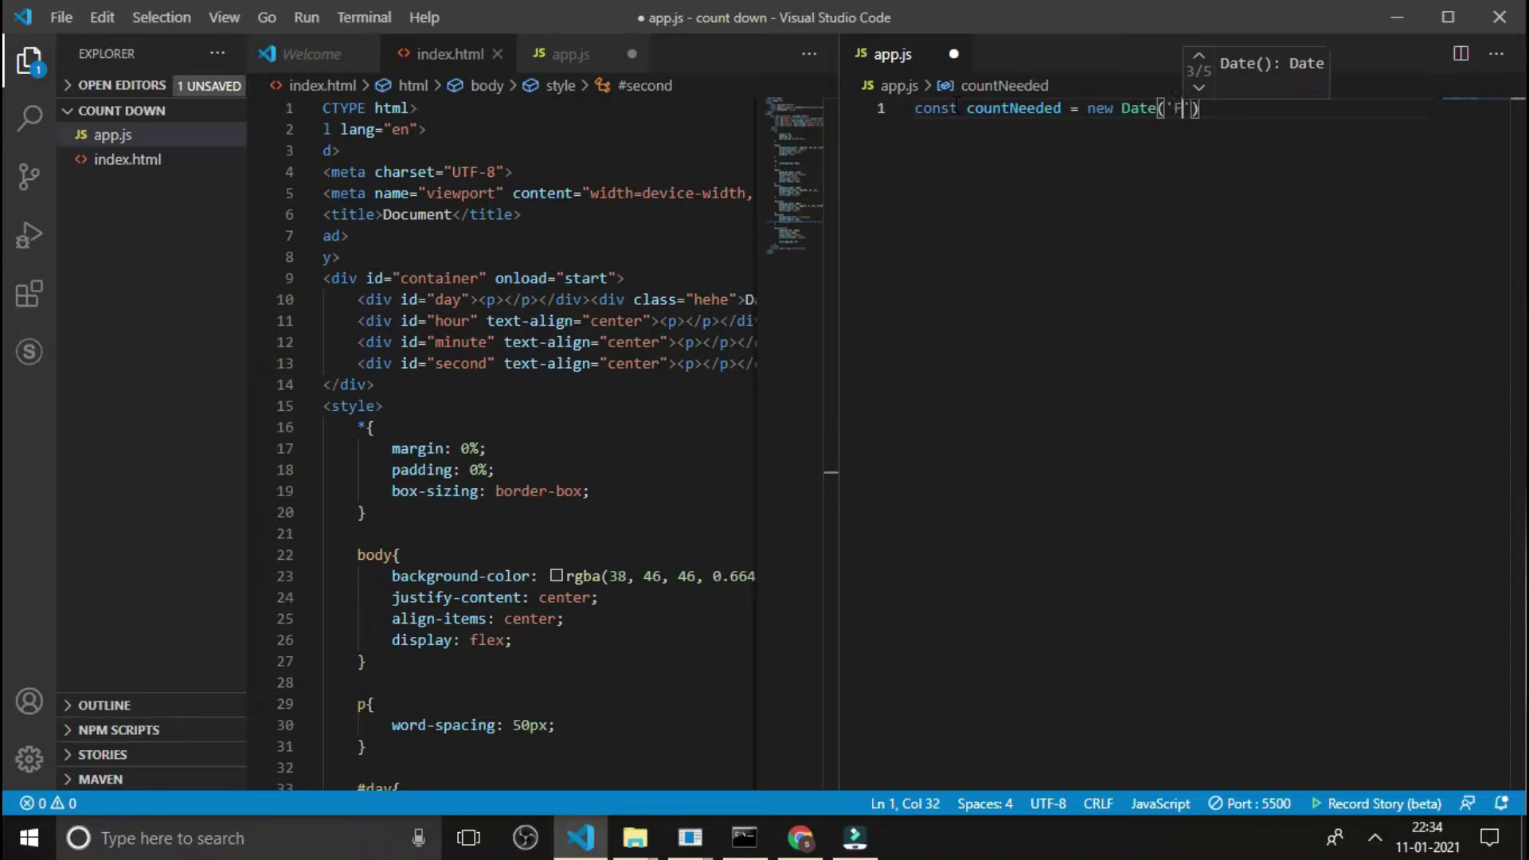
type("eb 1")
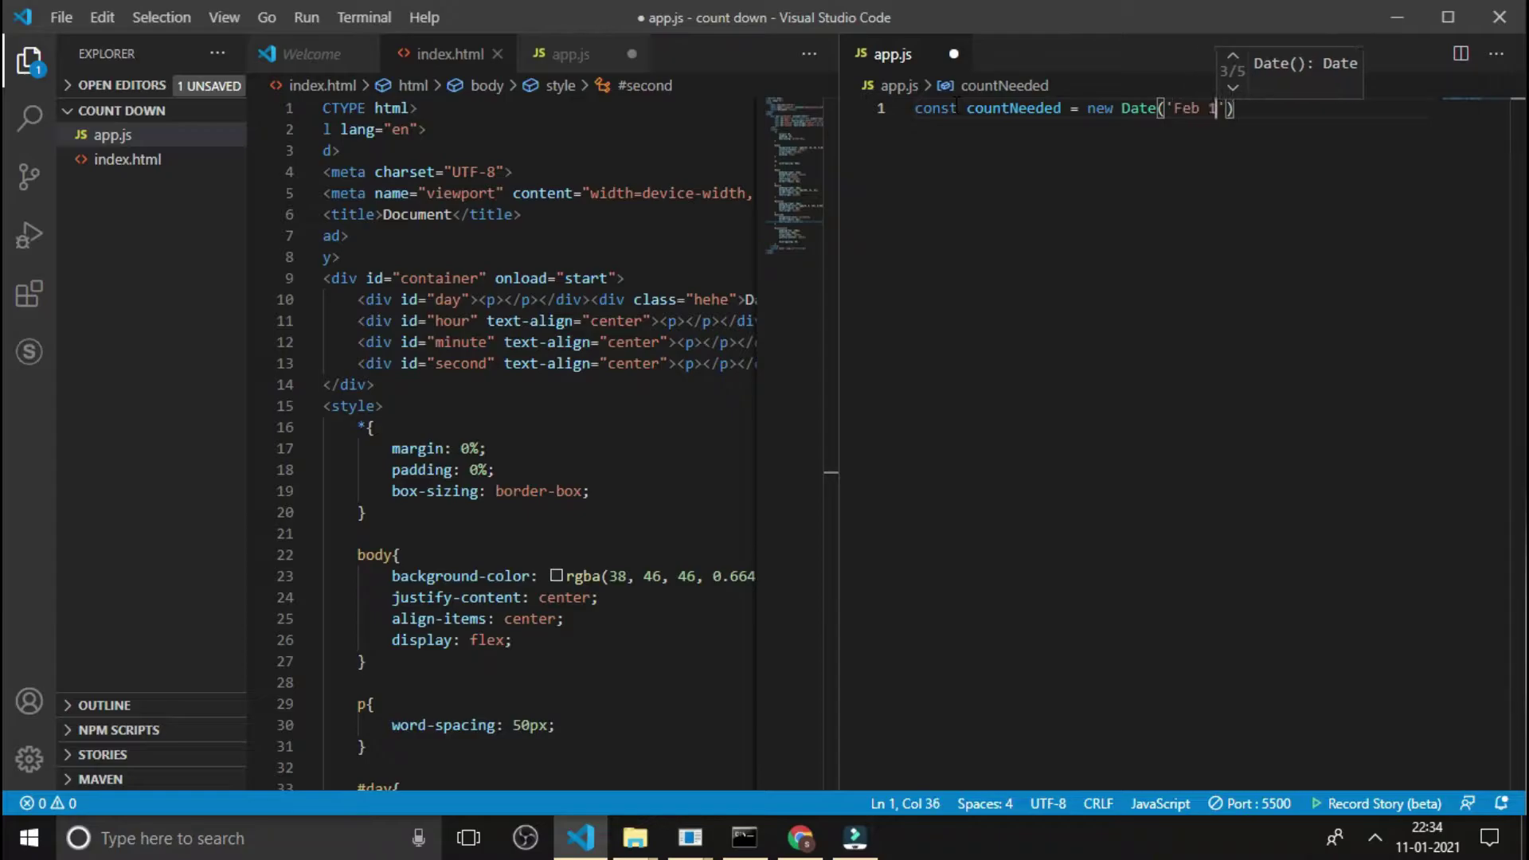
type(",")
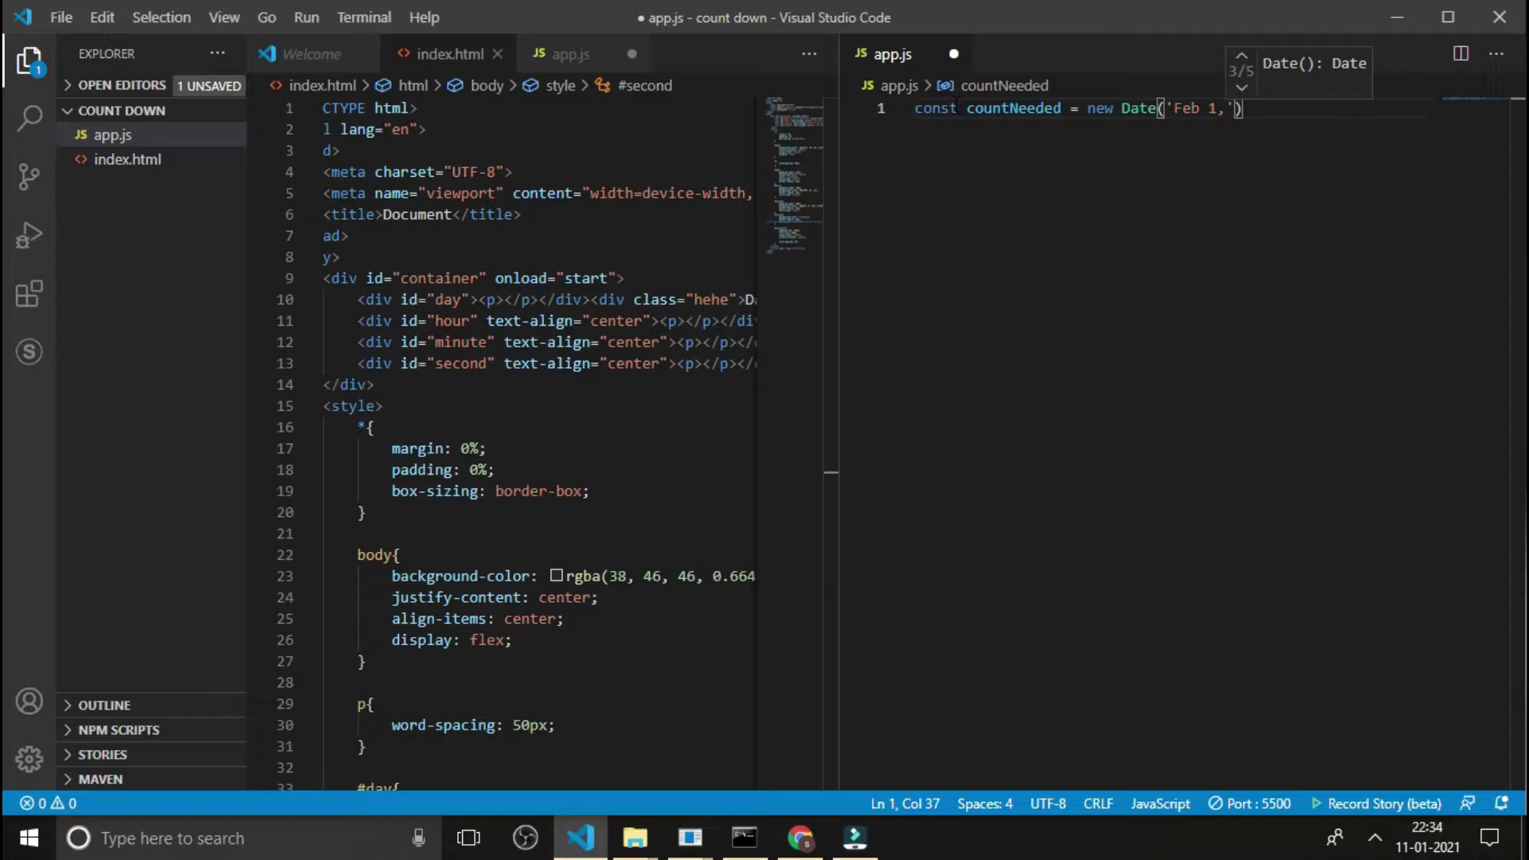
type("2021")
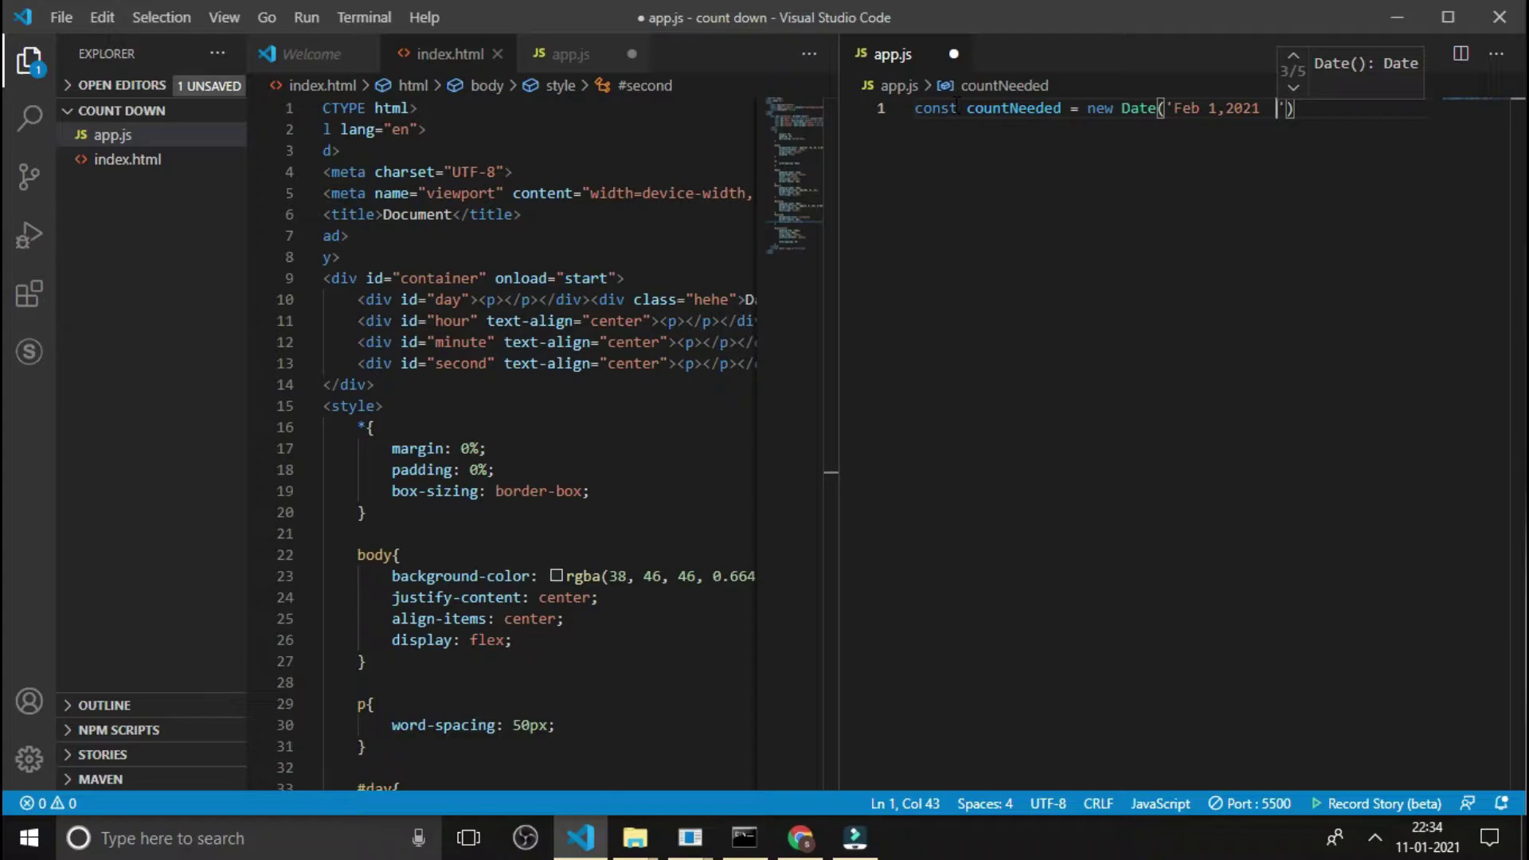
type("  00:0")
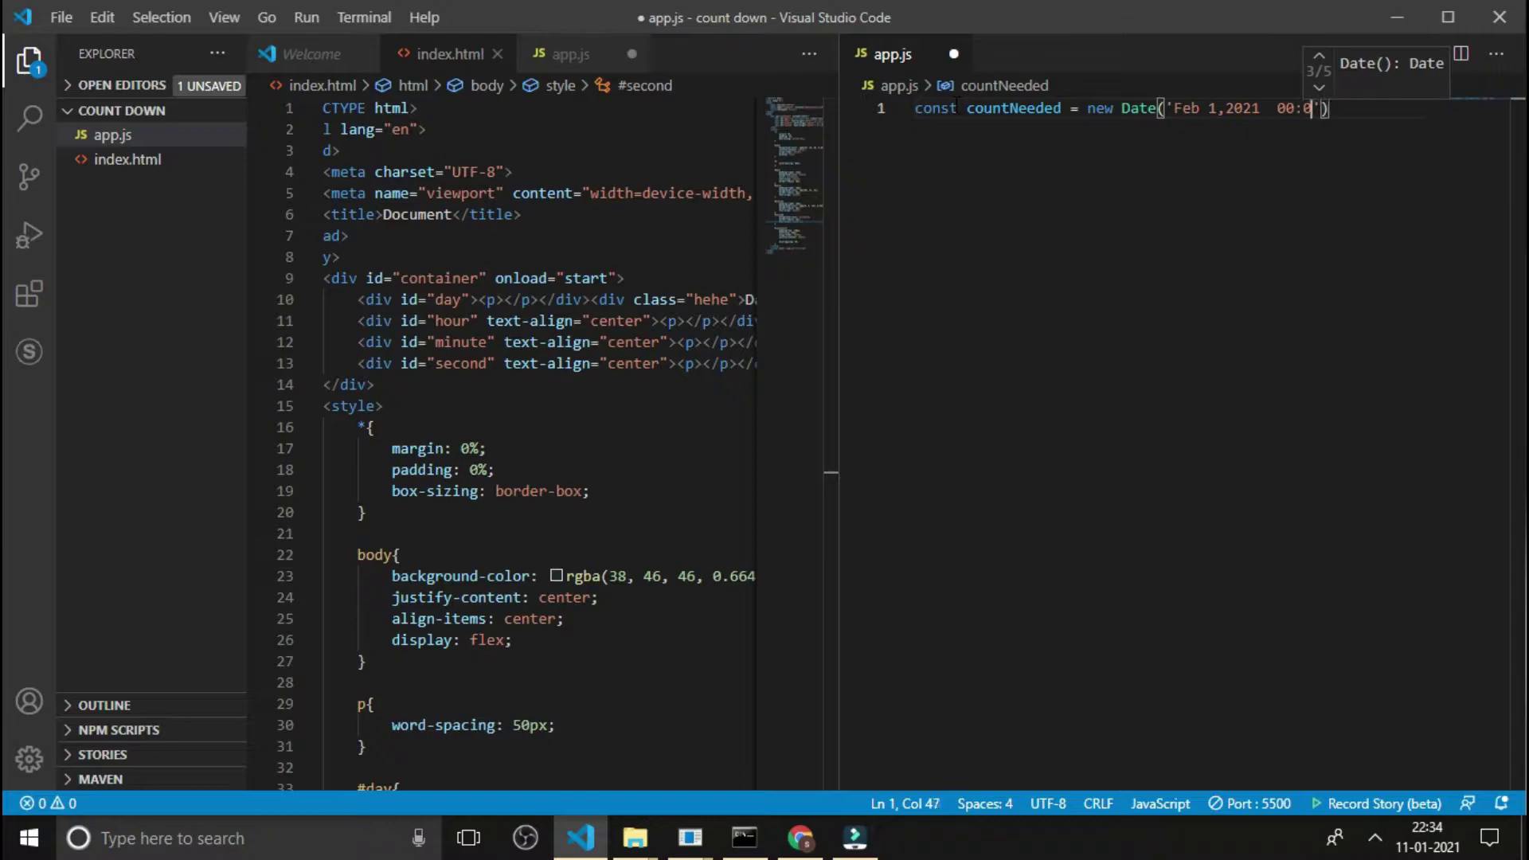
type("0:00")
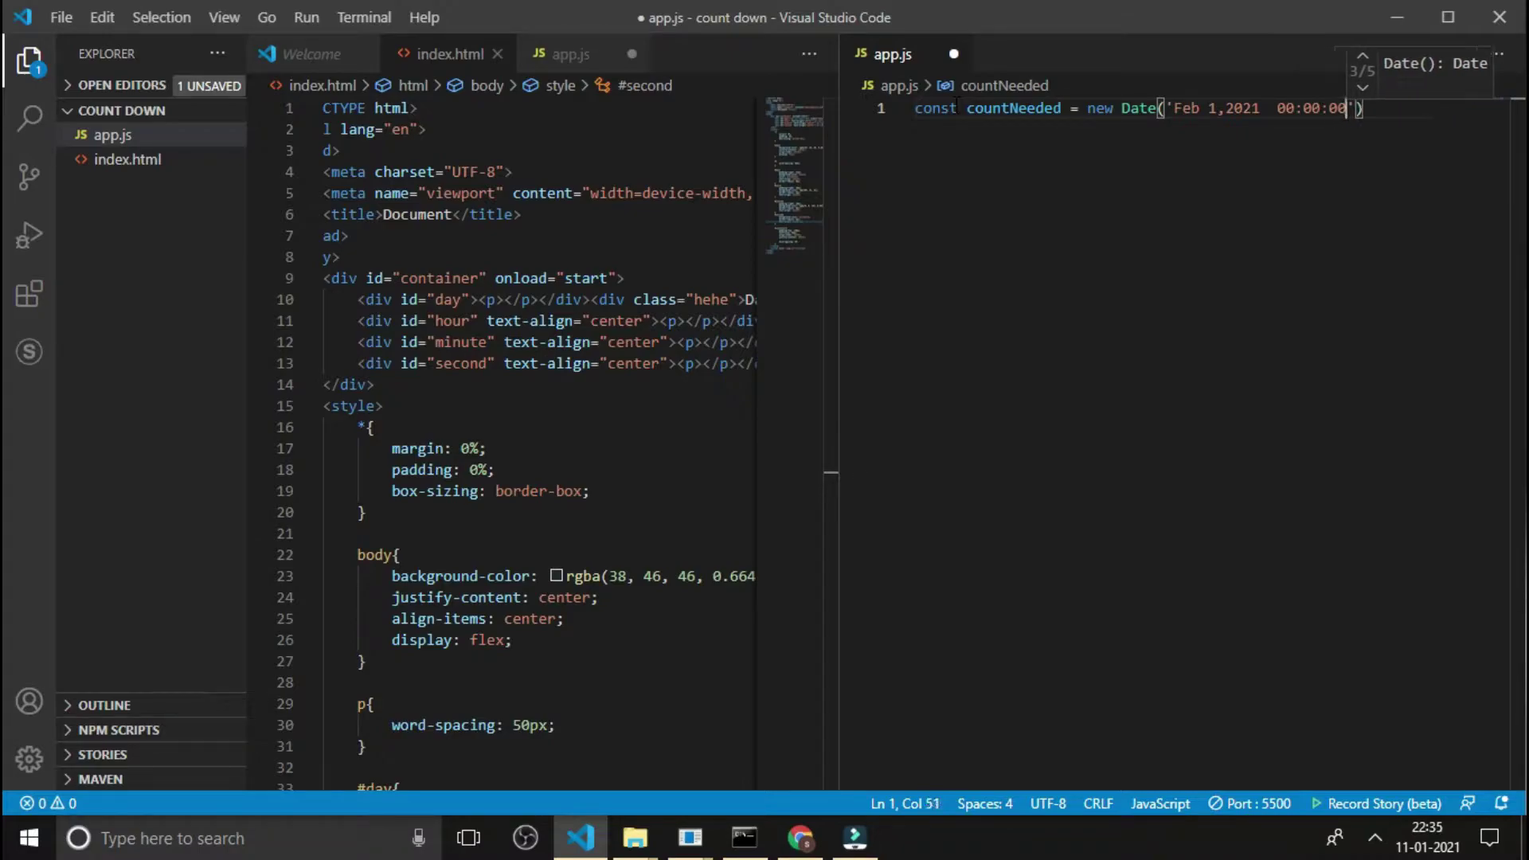
Finish the Feb 1, 2021 00:00:00 date constant, save app.js, and add new lines.
key("Right")
type(";")
key("Return")
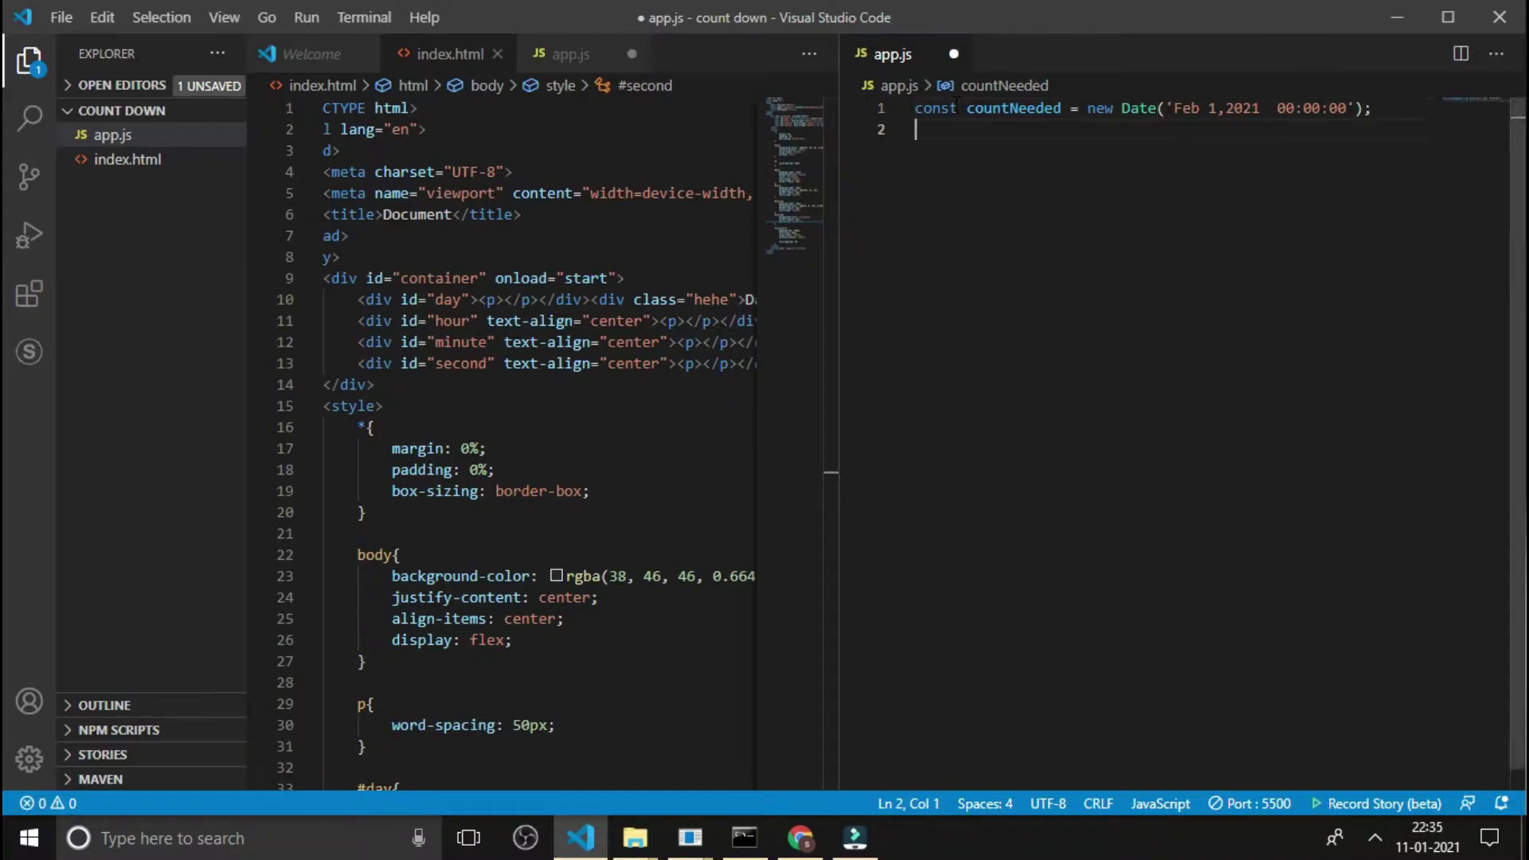
key("ctrl+s")
key("Return")
key("Return")
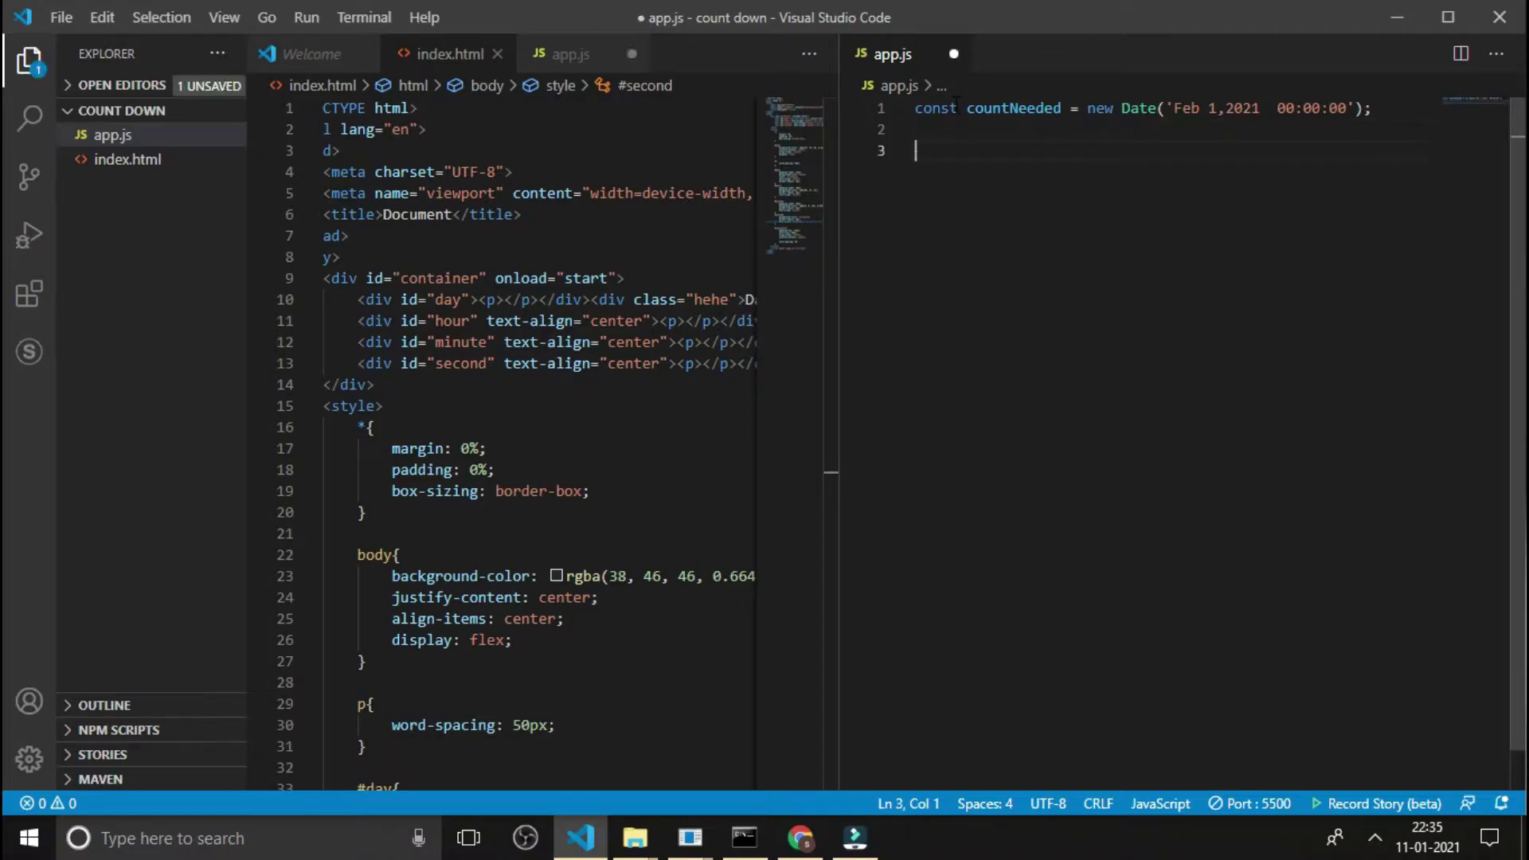
type("function")
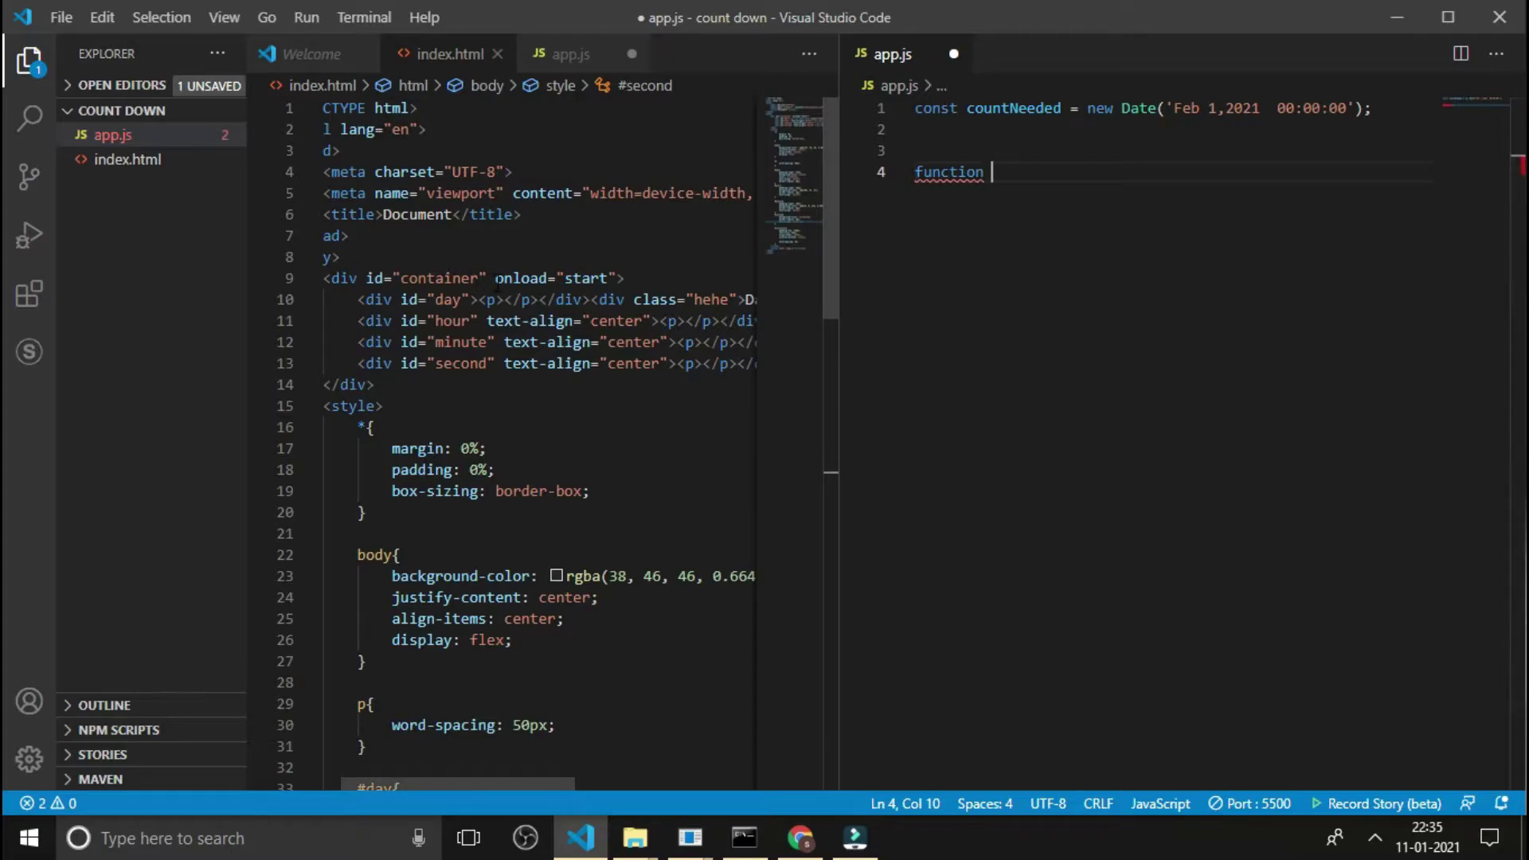
Check index.html's onload start attribute, then open start()'s body and declare sub.
left_click_drag(496, 278, 619, 279)
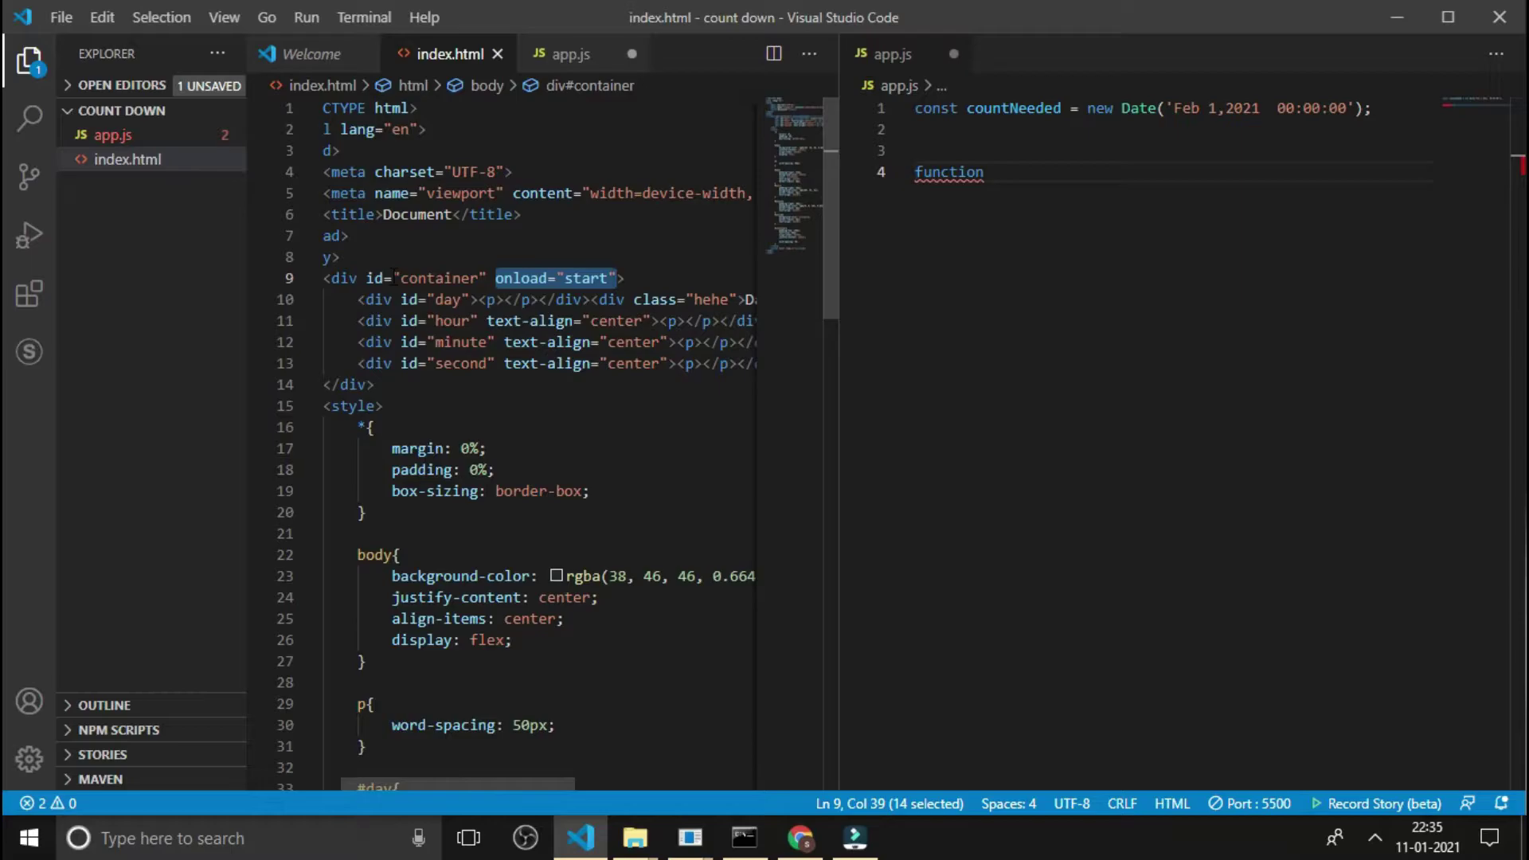
left_click(1032, 172)
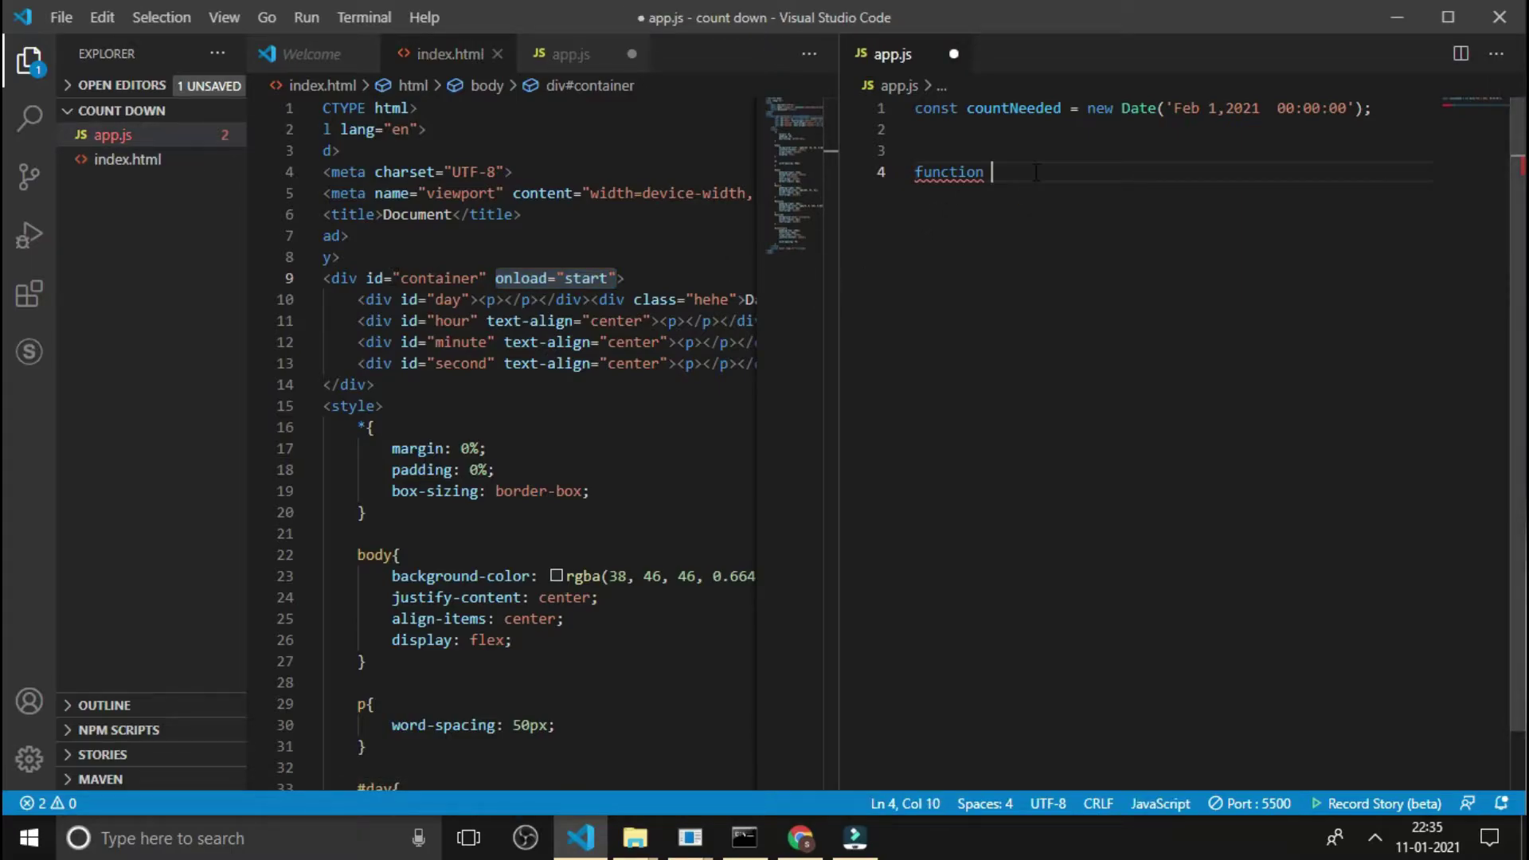
type("start")
type("(){")
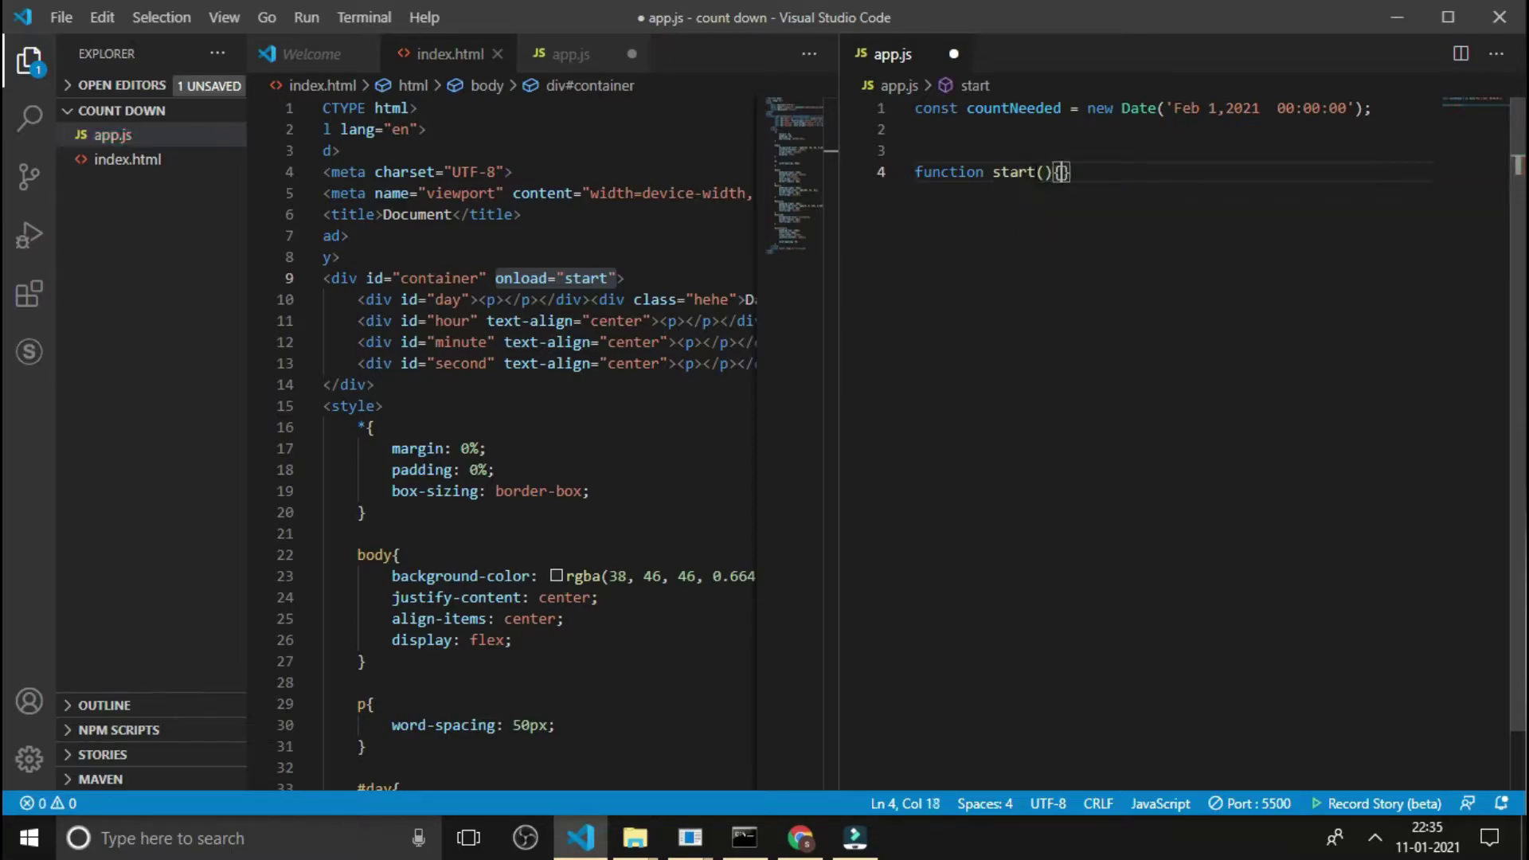
key("Return")
key("ctrl+s")
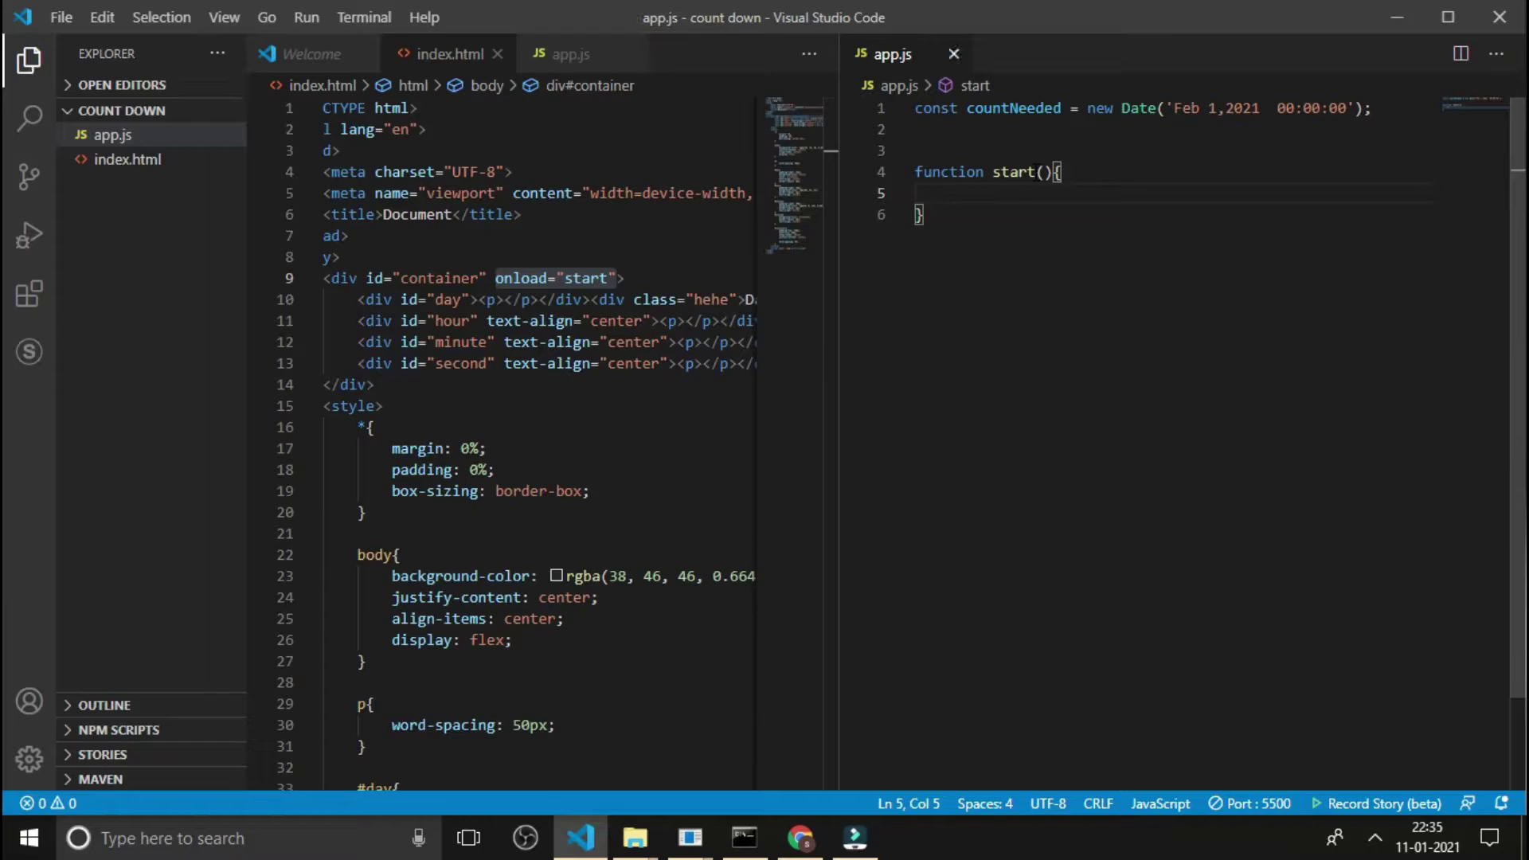
type("var ")
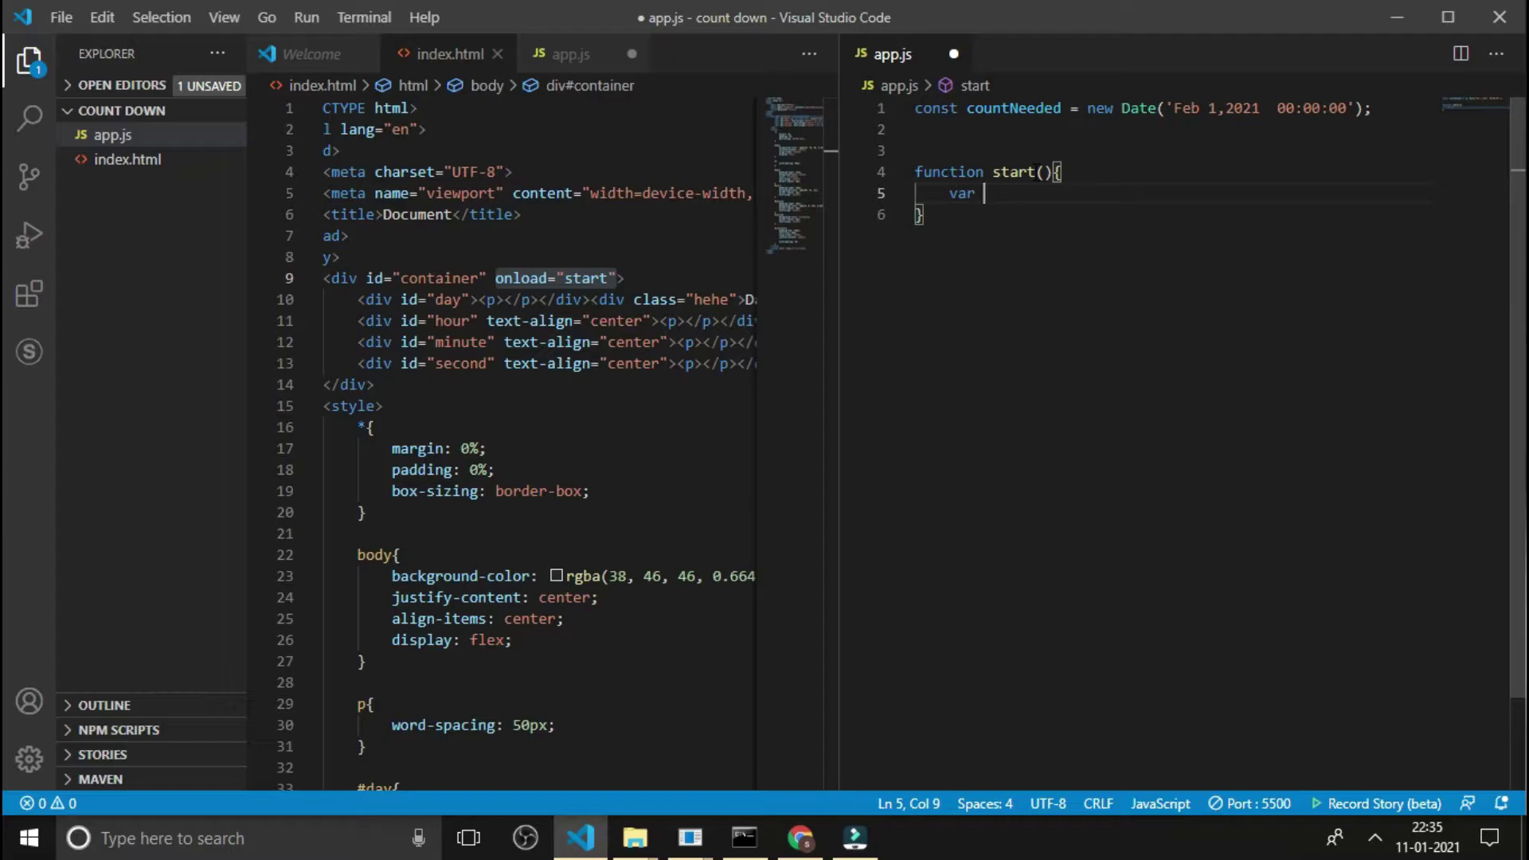
type("sub ;")
key("Return")
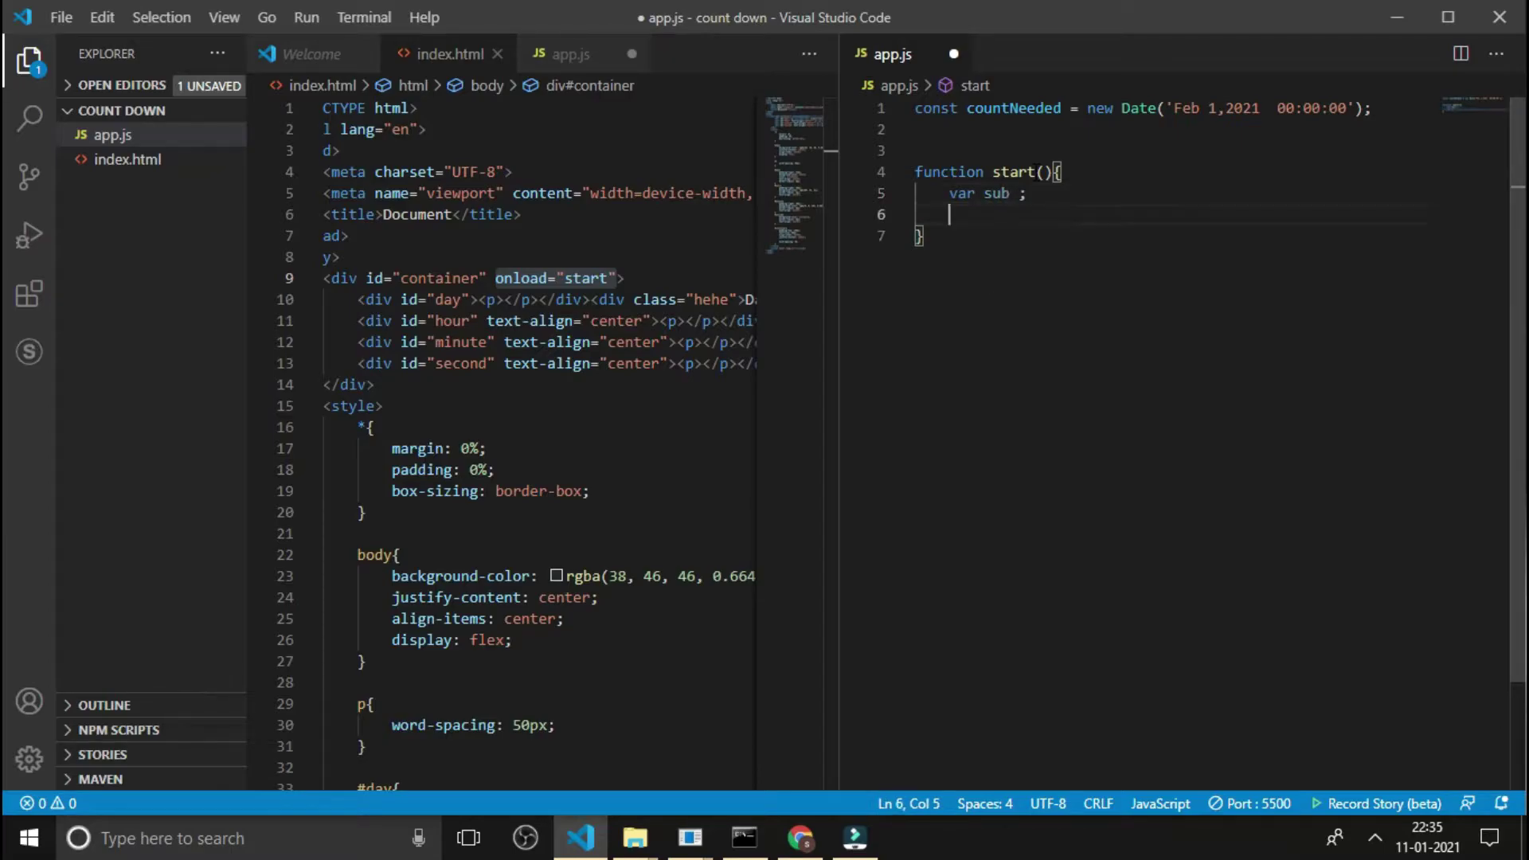
type("var ")
type("need ")
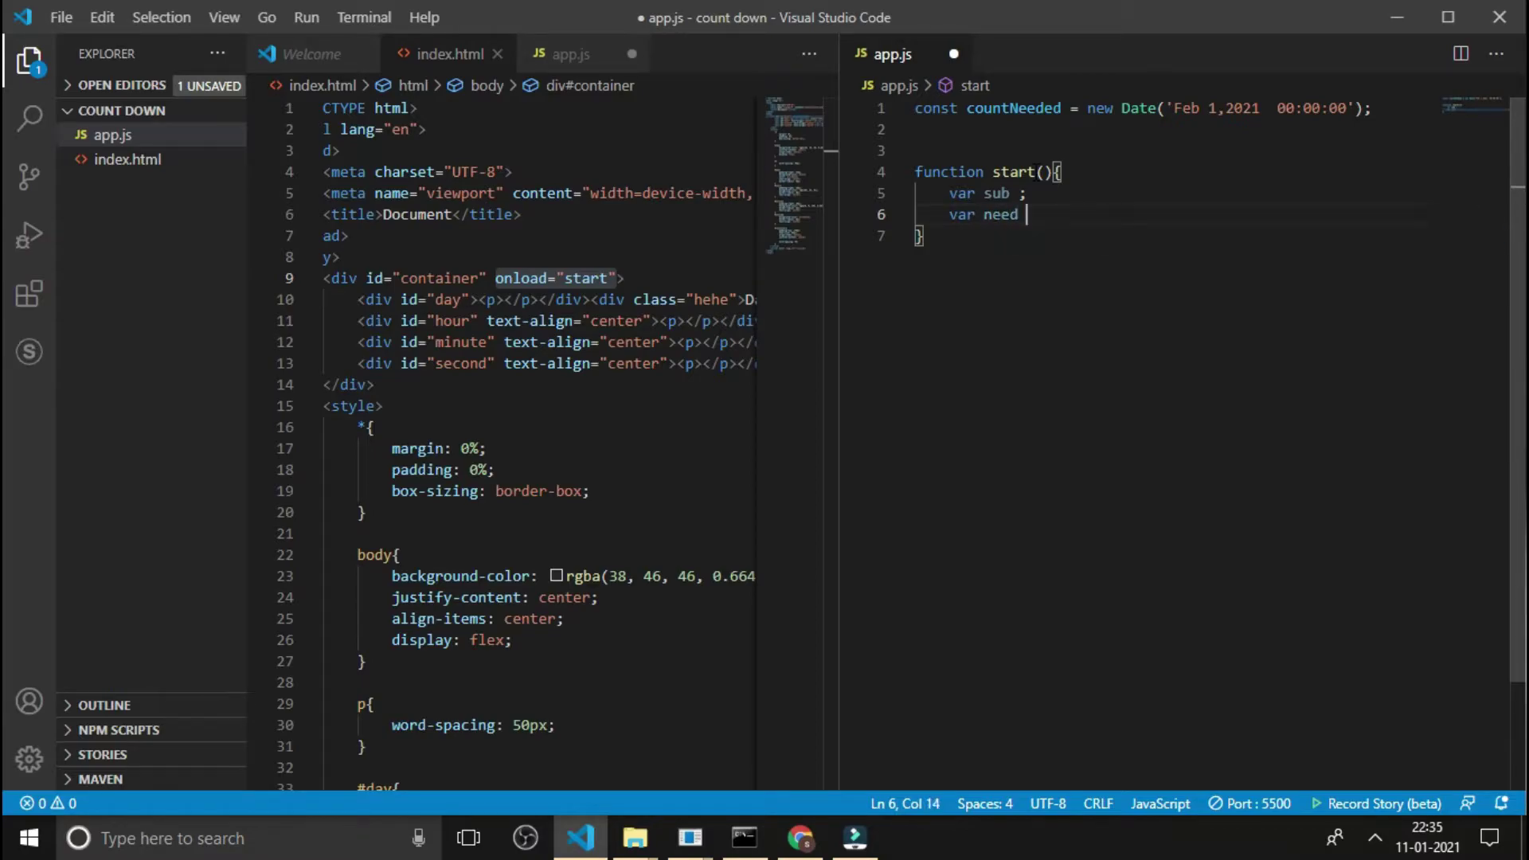
type("= ")
type("ne")
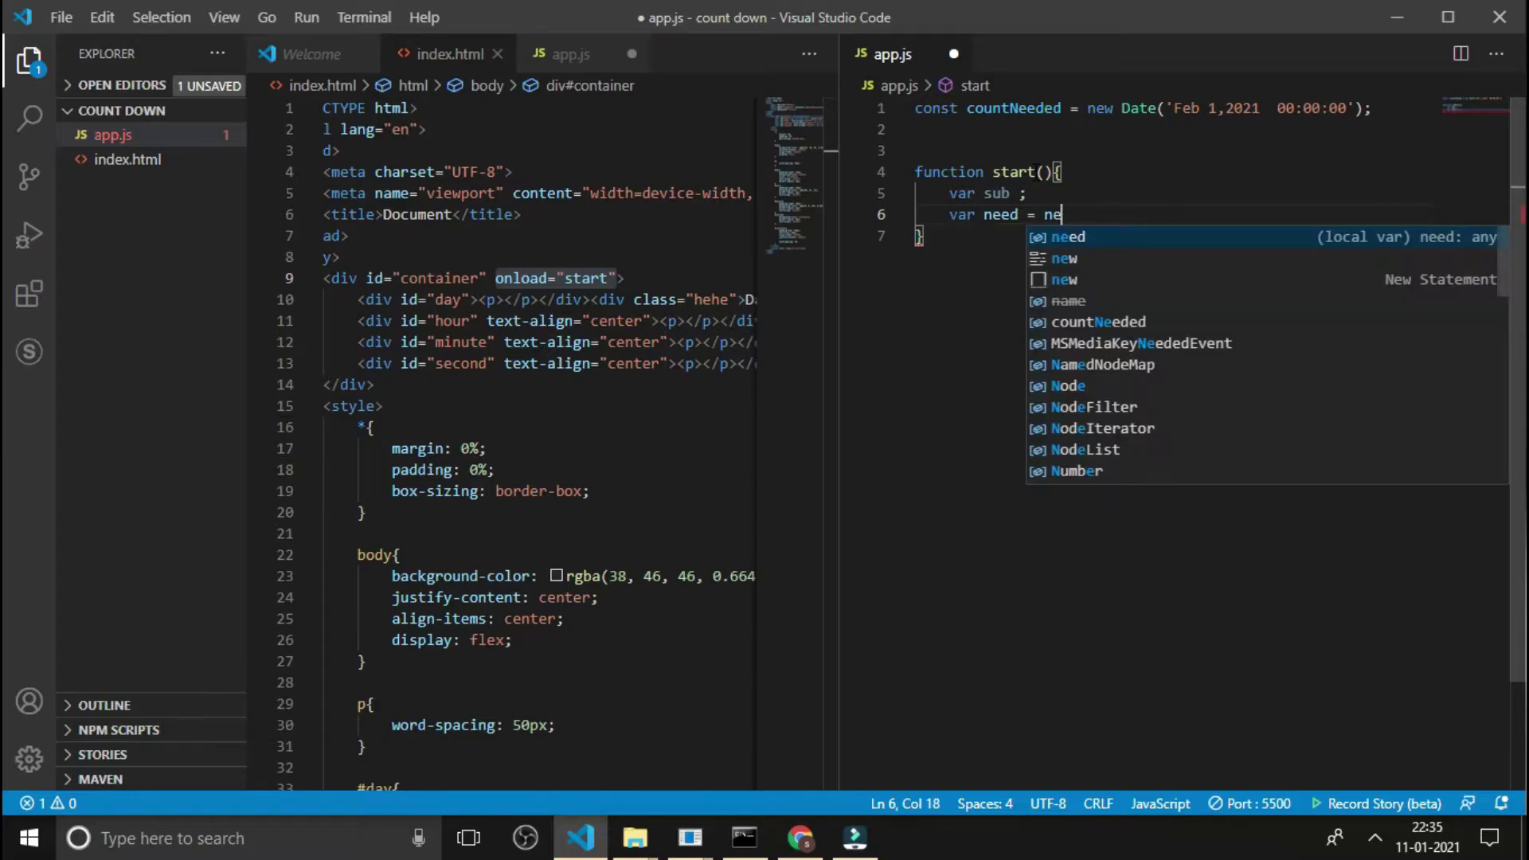
type("w dat")
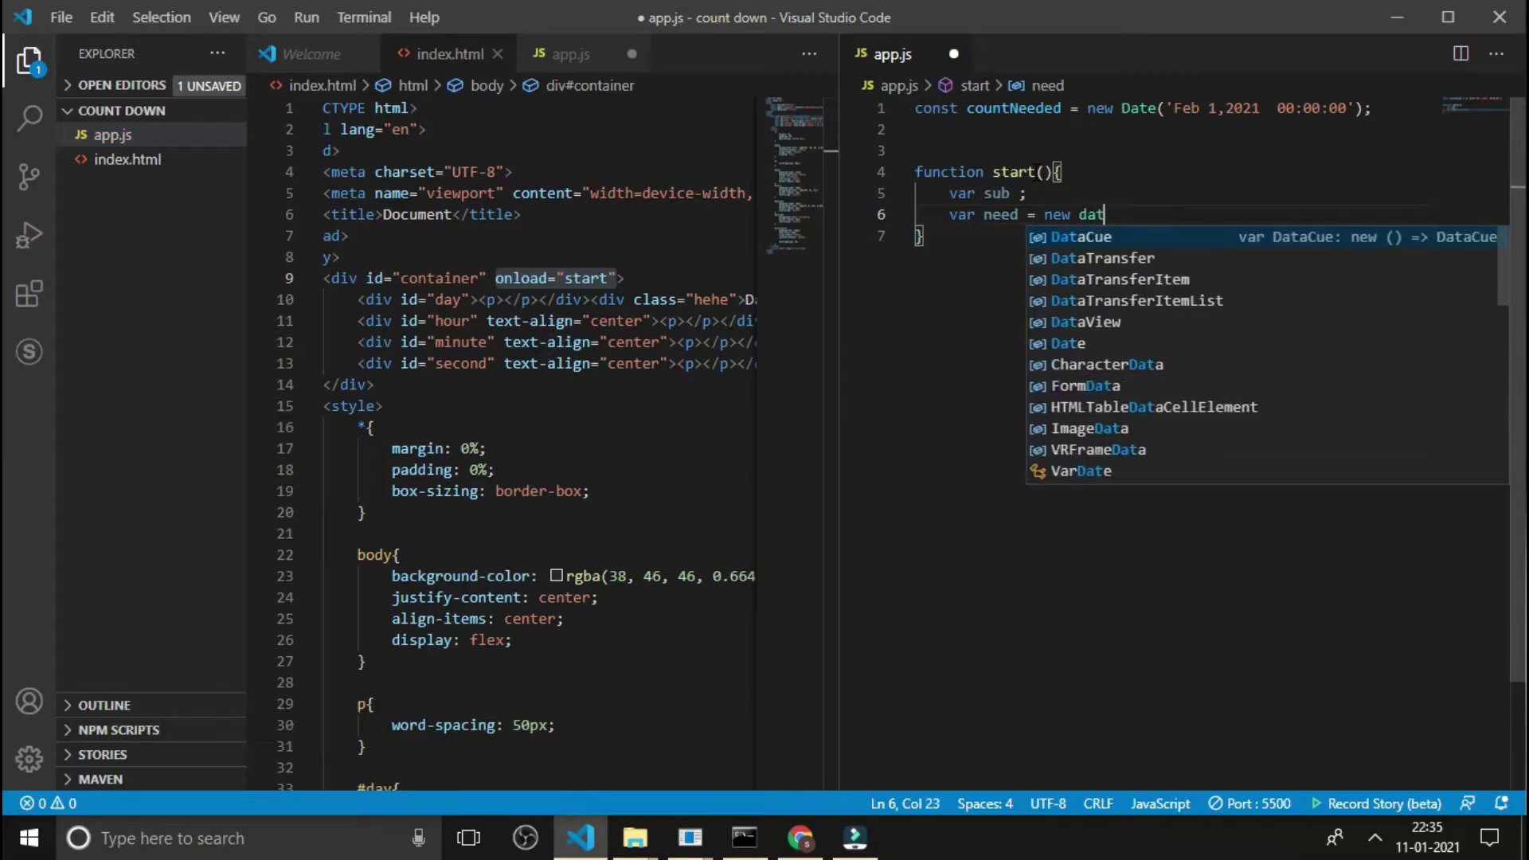
type("e")
Declare current as new Date(), renaming the variable and removing a stray colon.
key("Return")
type("(")
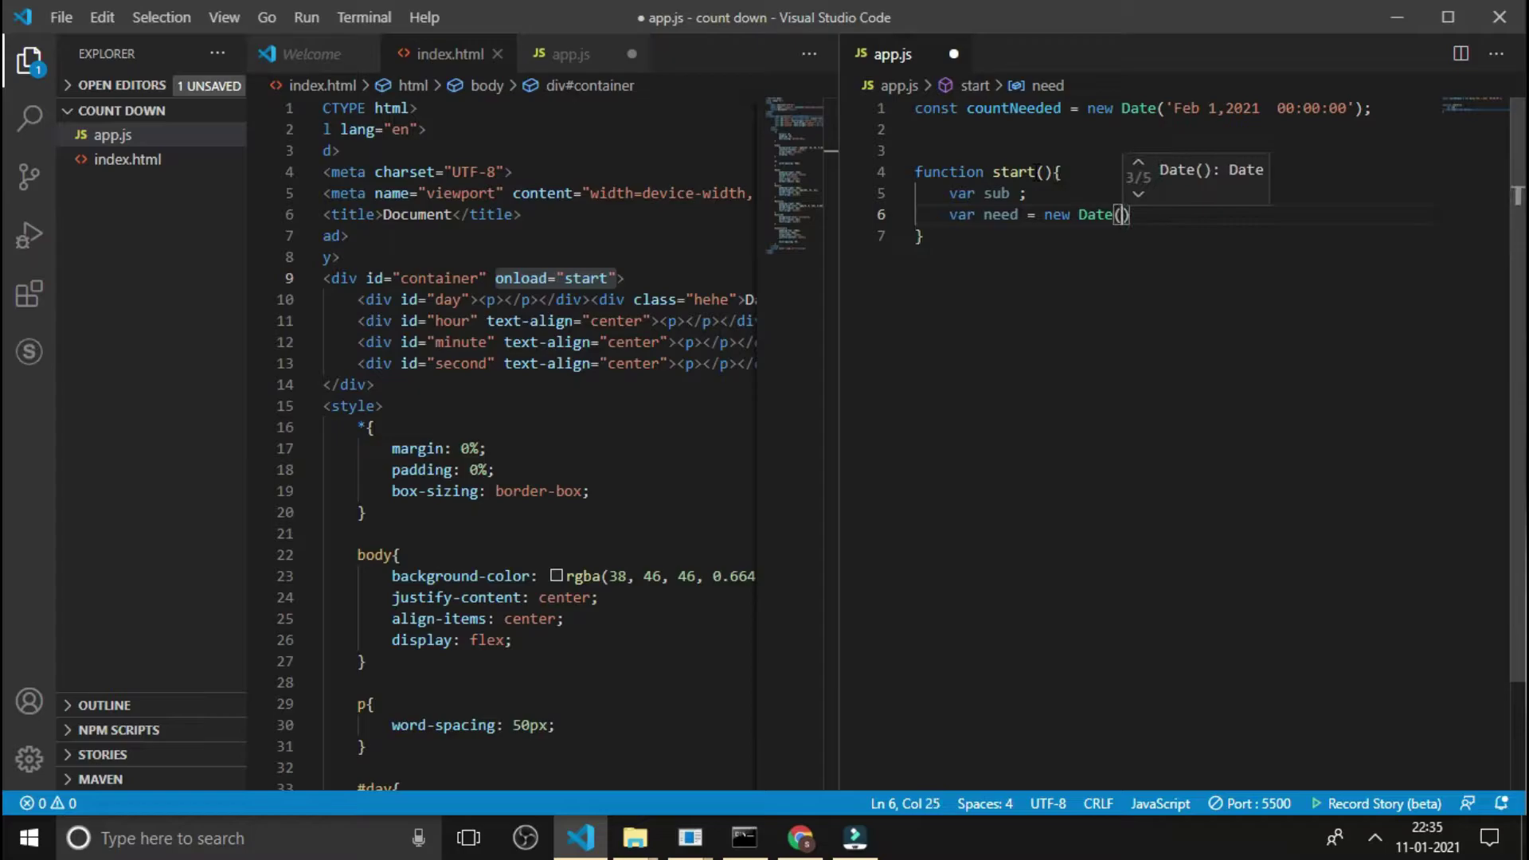
type("):")
key("Return")
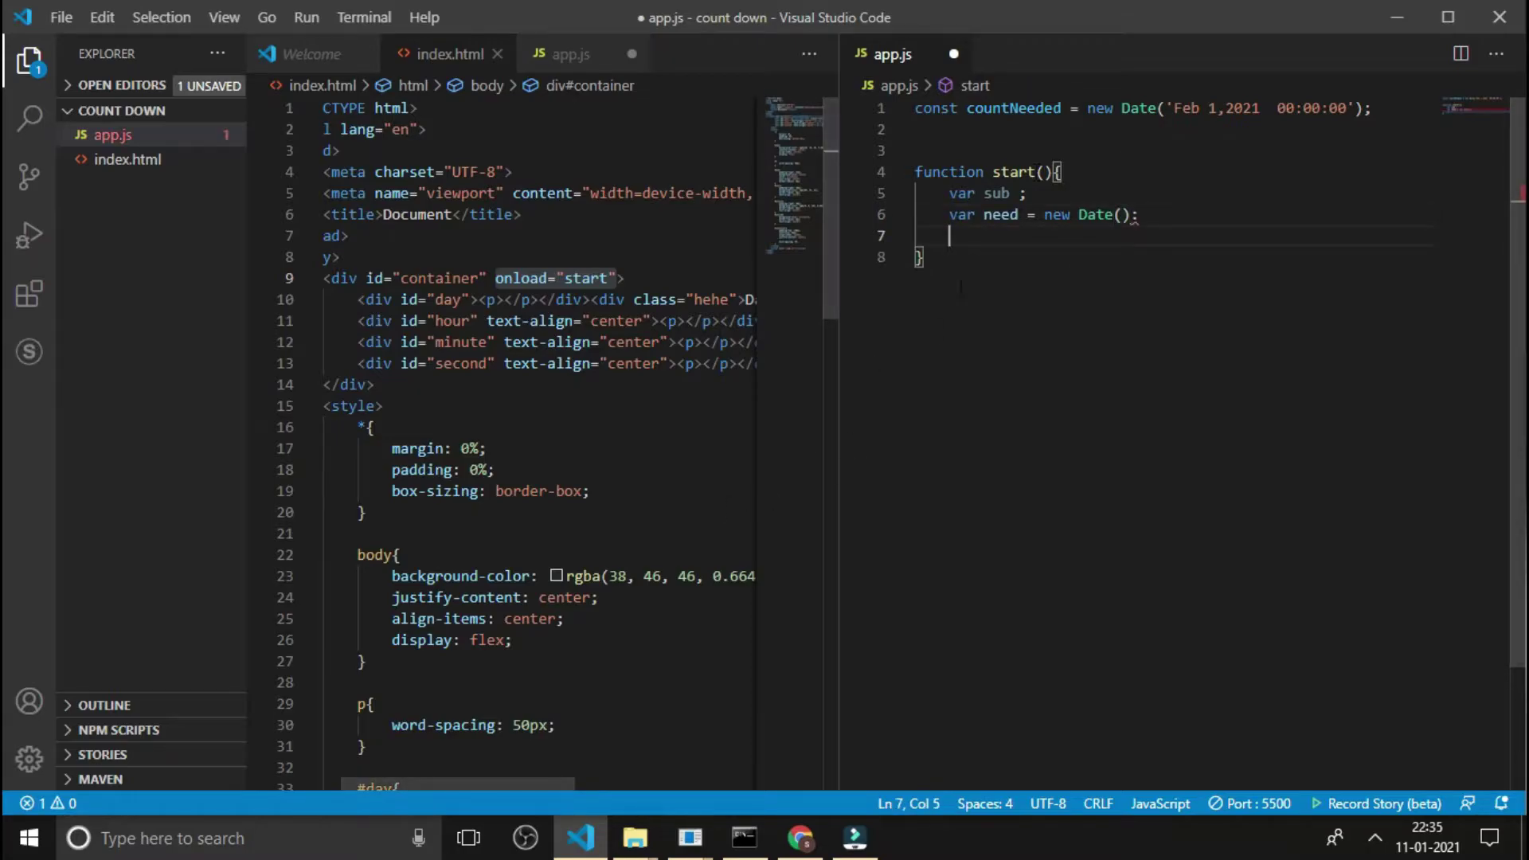
left_click(1018, 216)
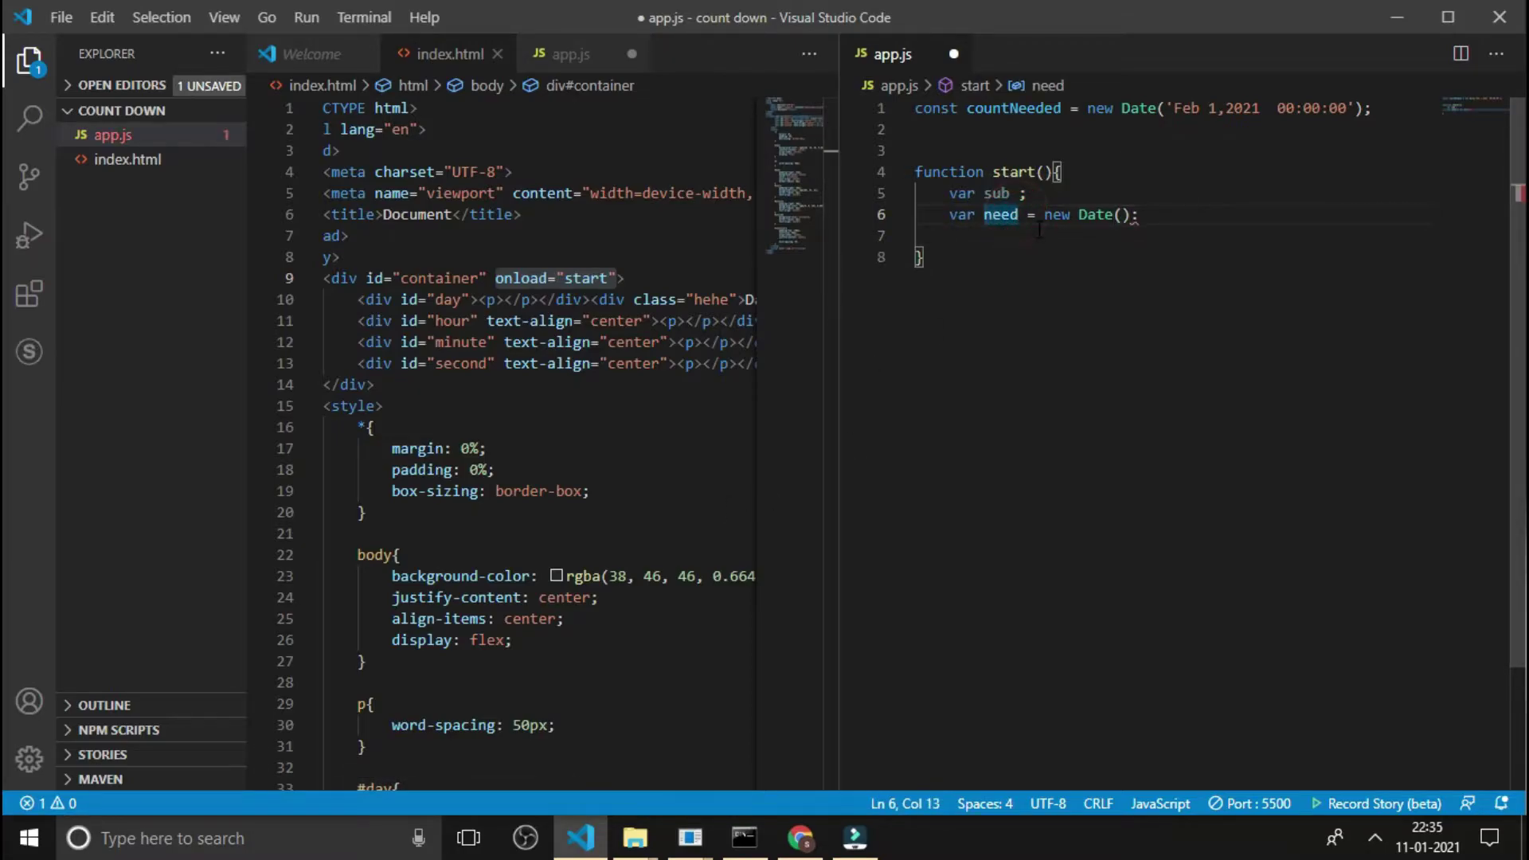
key("BackSpace")
key("BackSpace")
key("BackSpace")
key("BackSpace")
type("c")
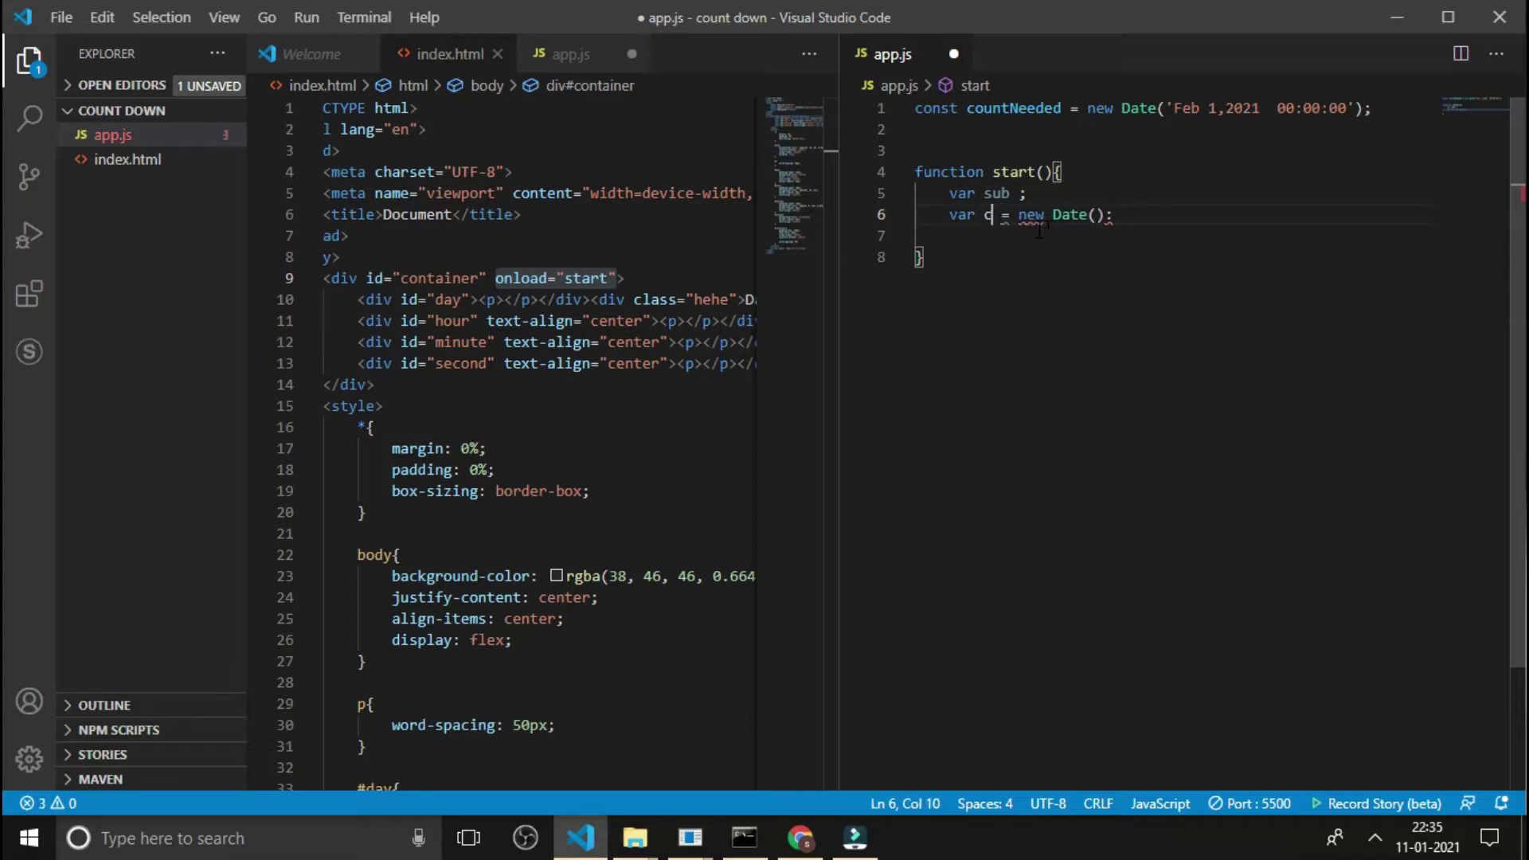
type("uree")
key("BackSpace")
key("BackSpace")
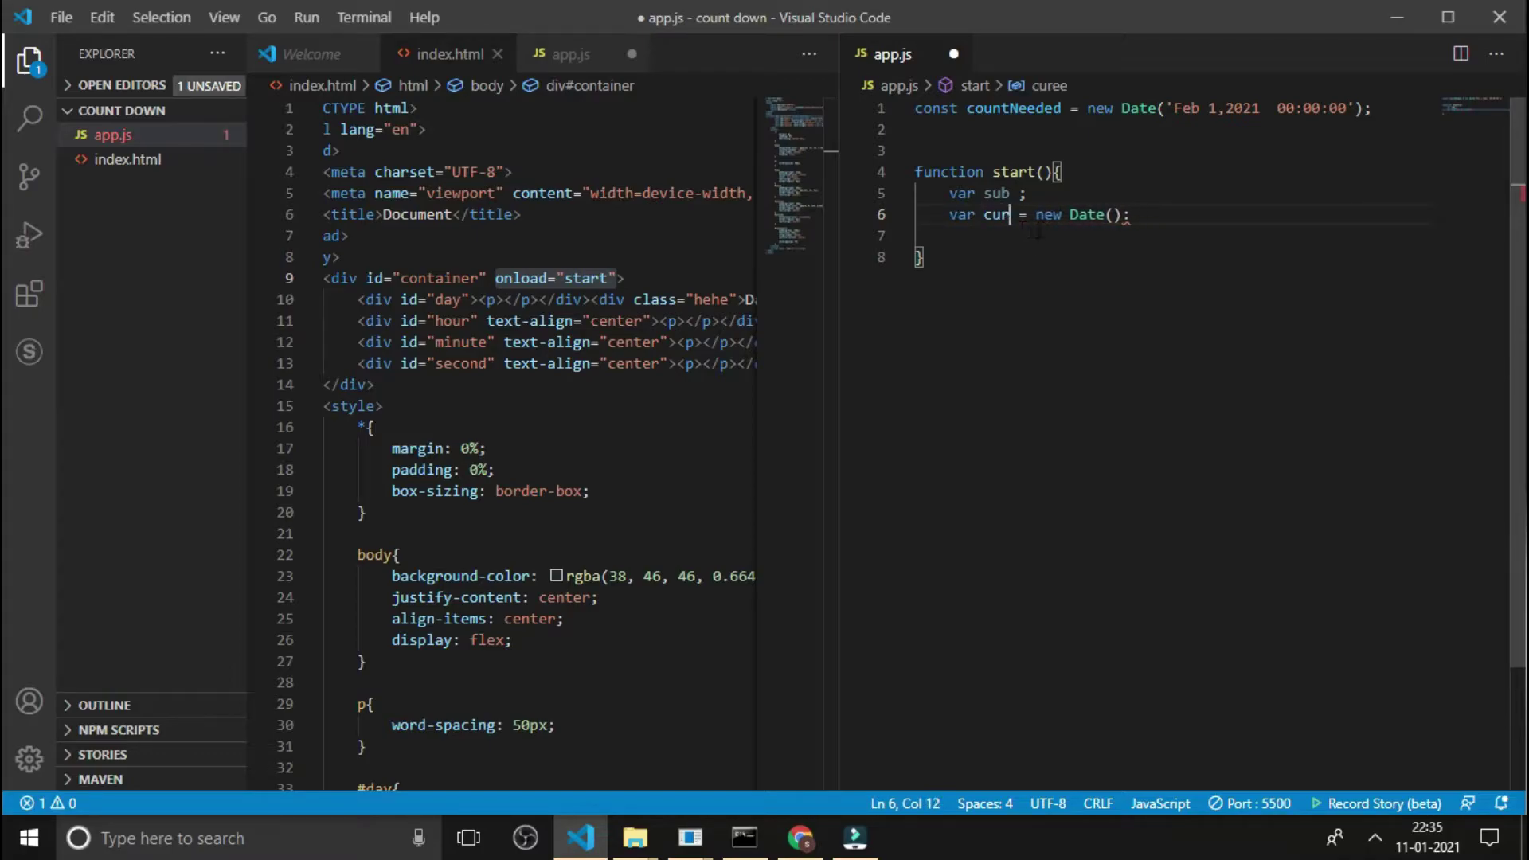
type("rent")
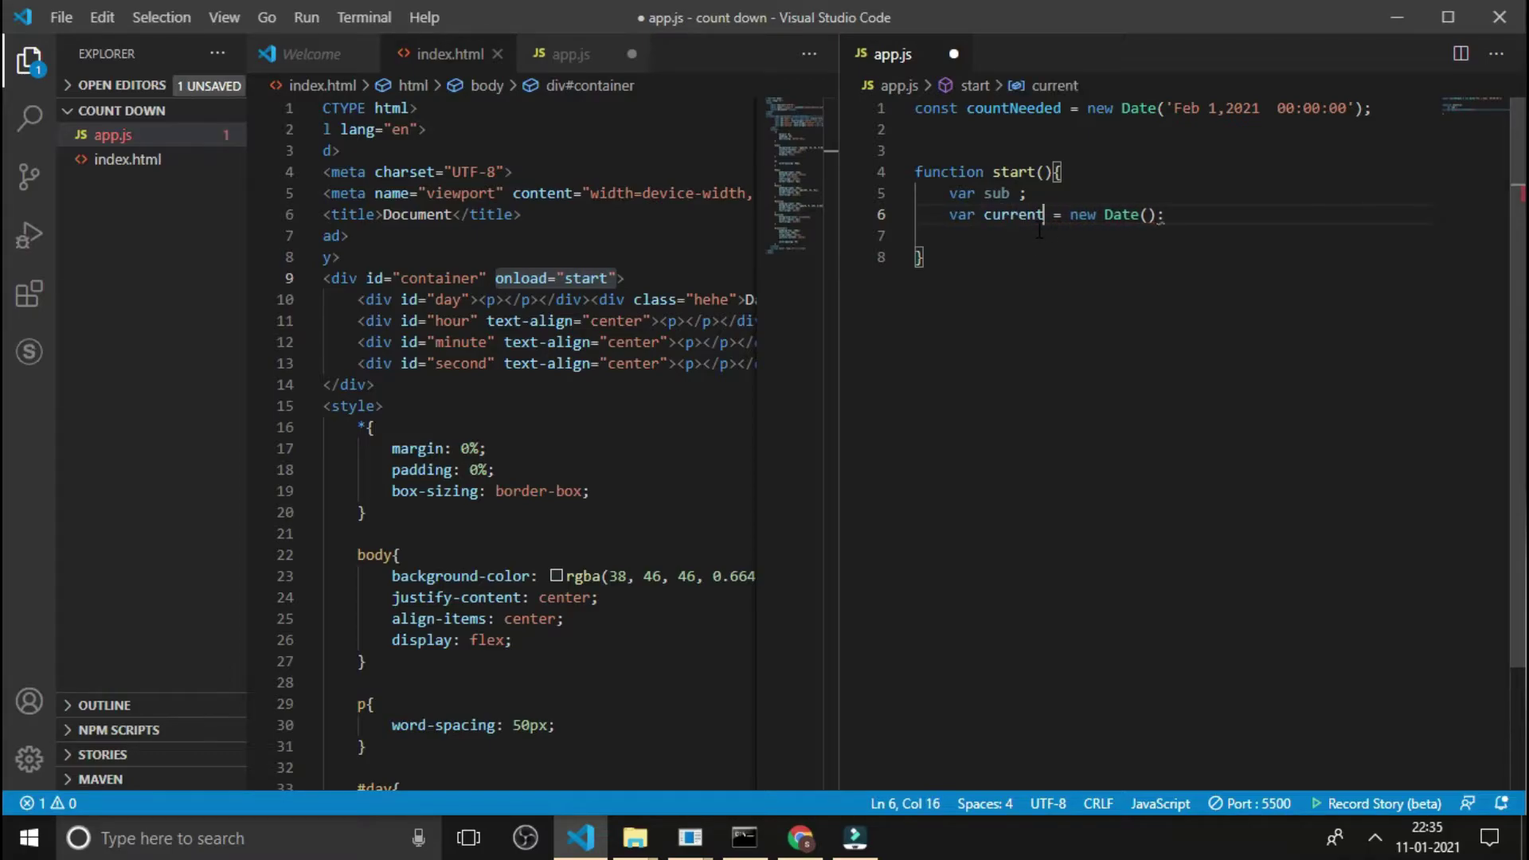
left_click(1211, 213)
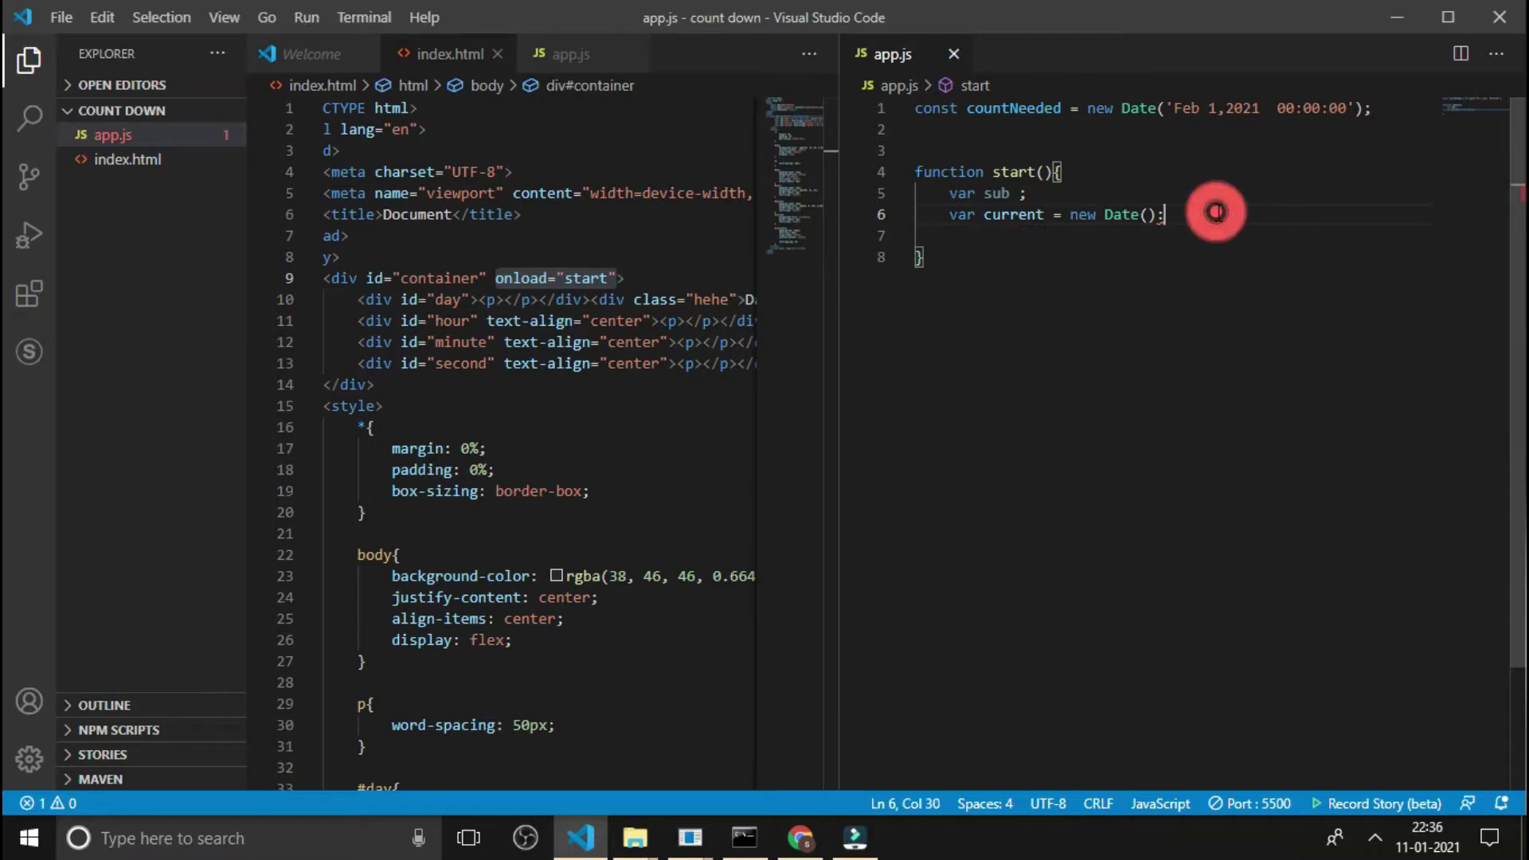
key("BackSpace")
type(";")
Set sub = countNeeded - current, save app.js, and add blank lines below.
key("Return")
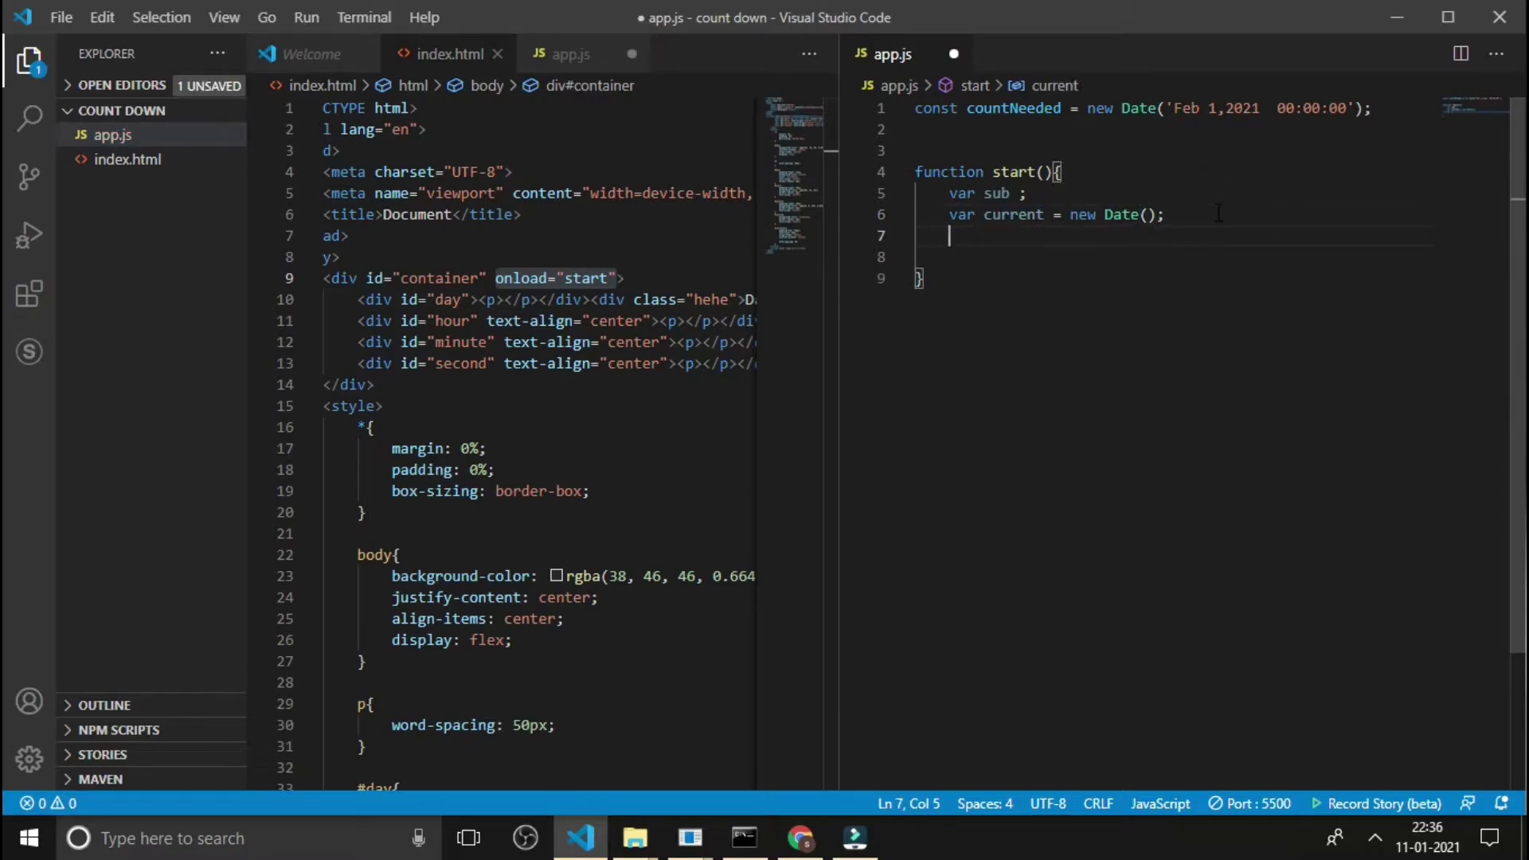
type("sub ")
type("= ")
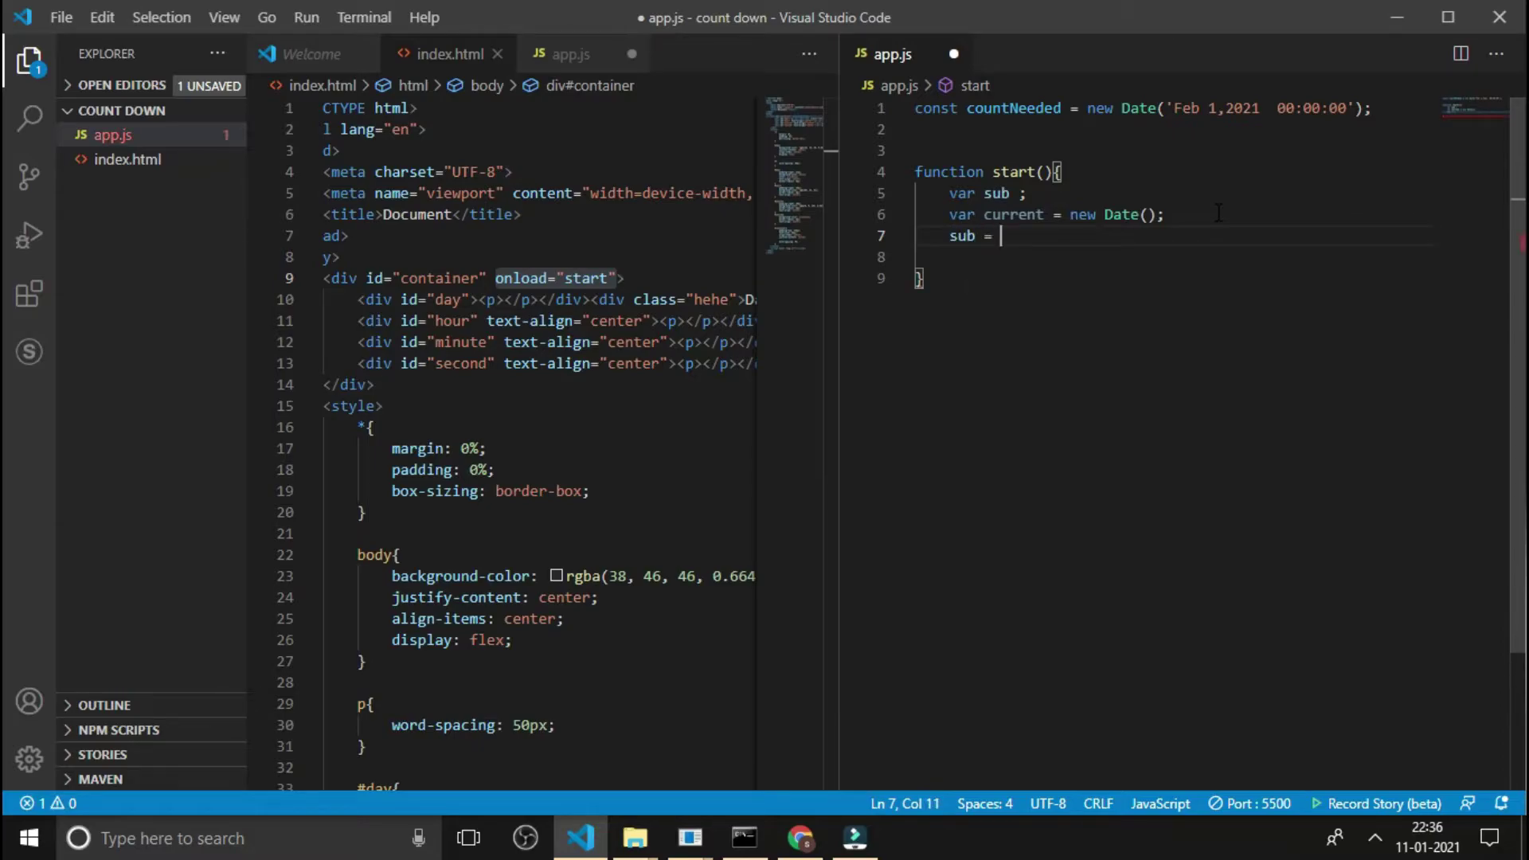
type("count")
key("Return")
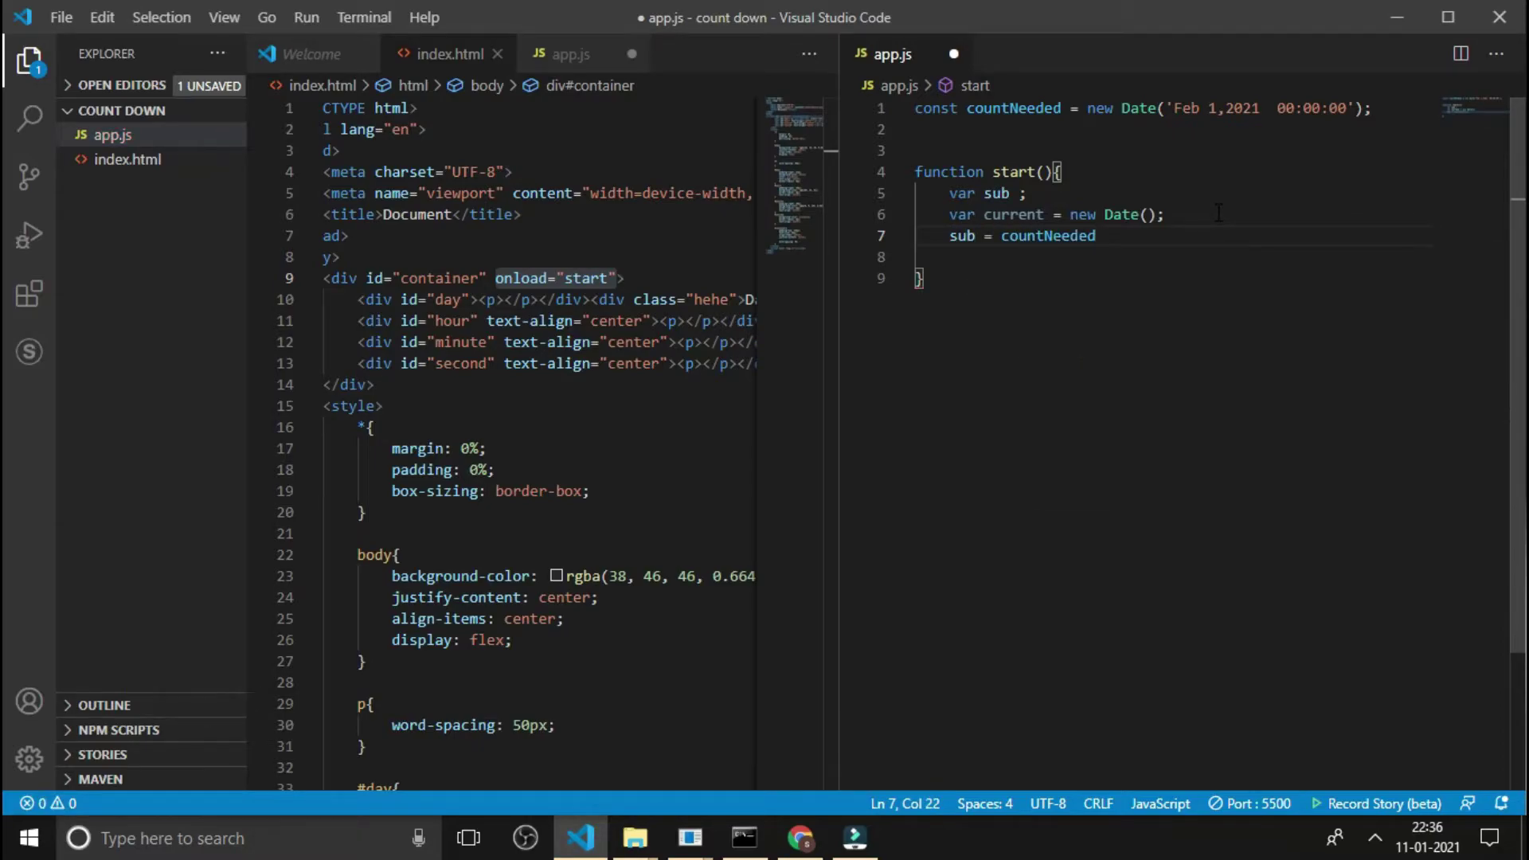
type(" - ")
type("cur")
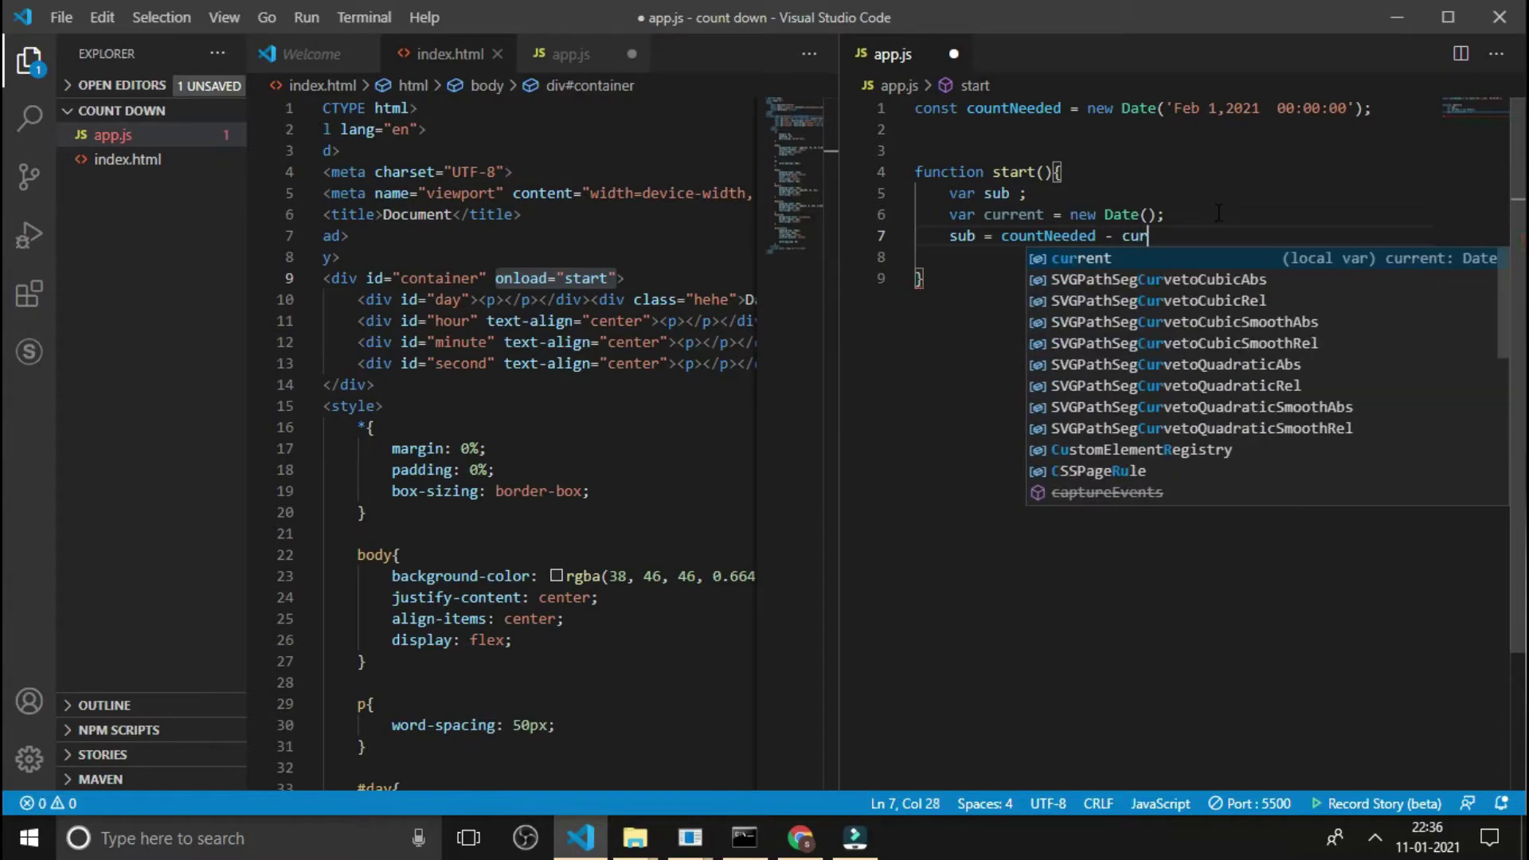
key("Return")
type(";")
key("ctrl+s")
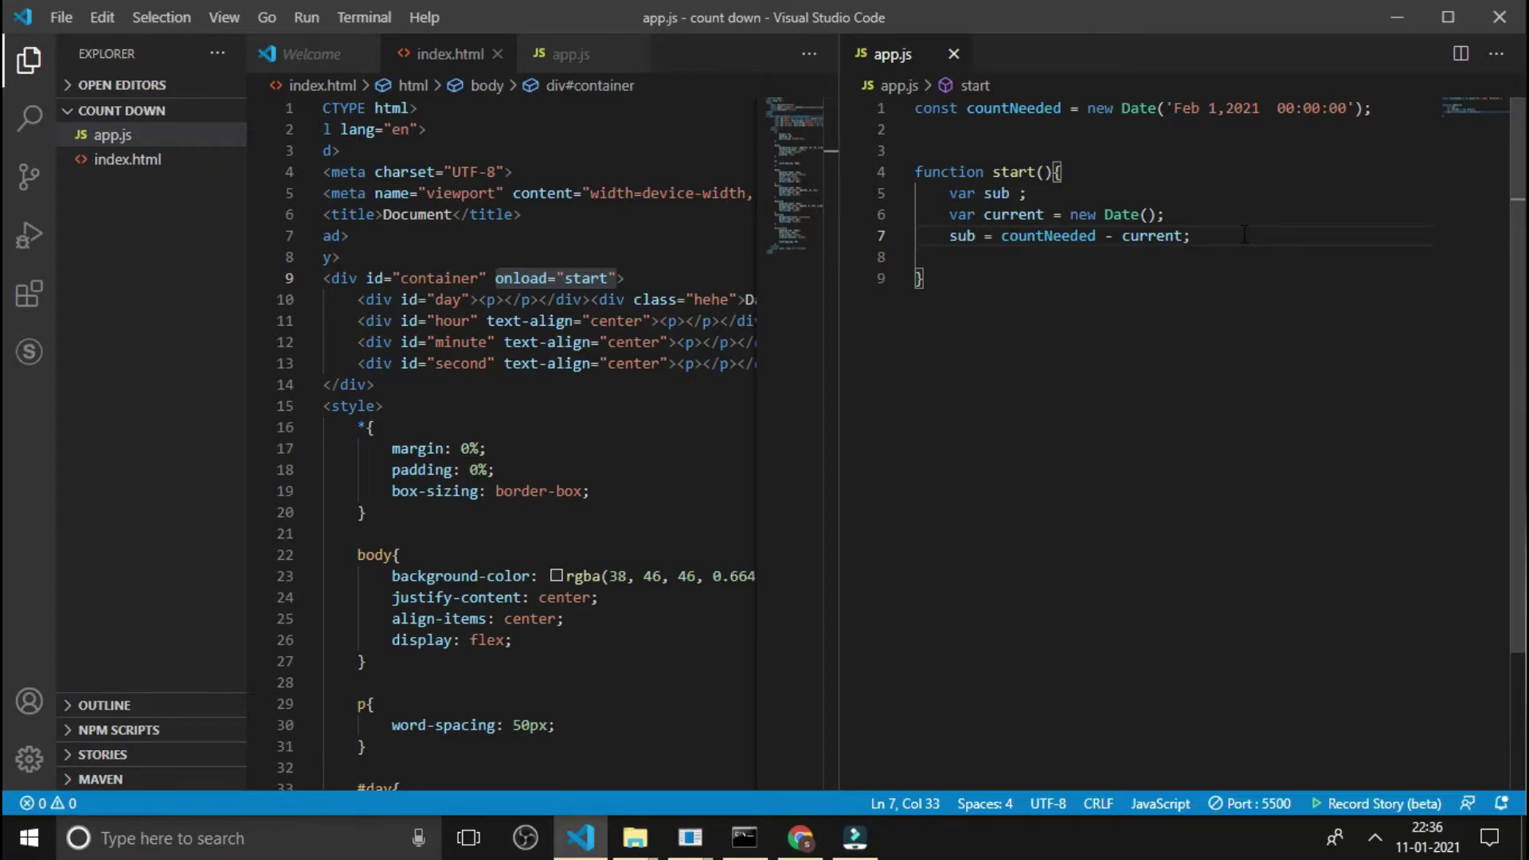
key("Return")
key("Return")
key("Return")
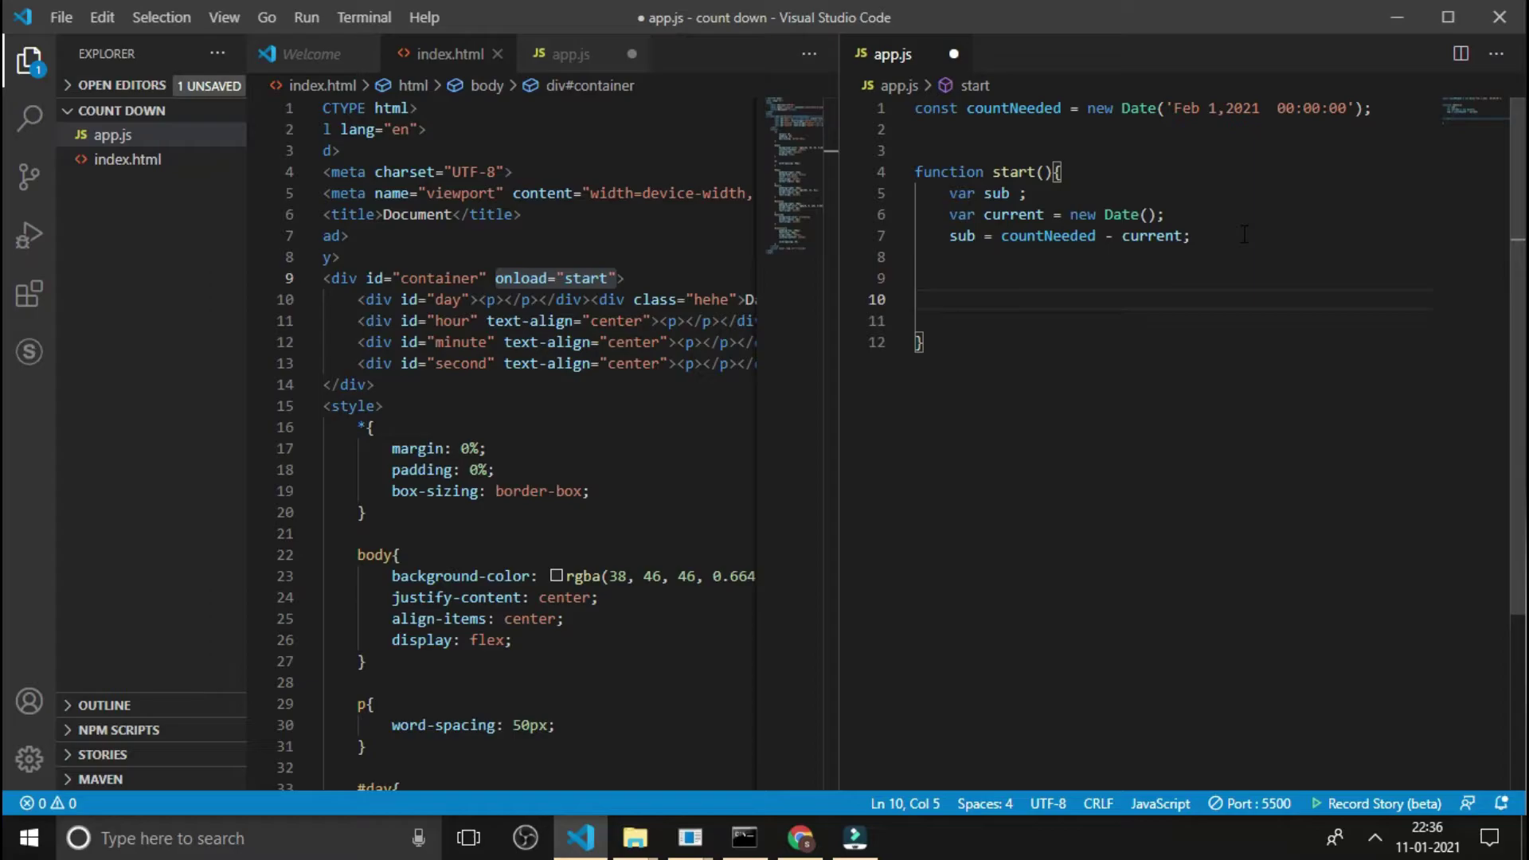
type("let")
type("sec")
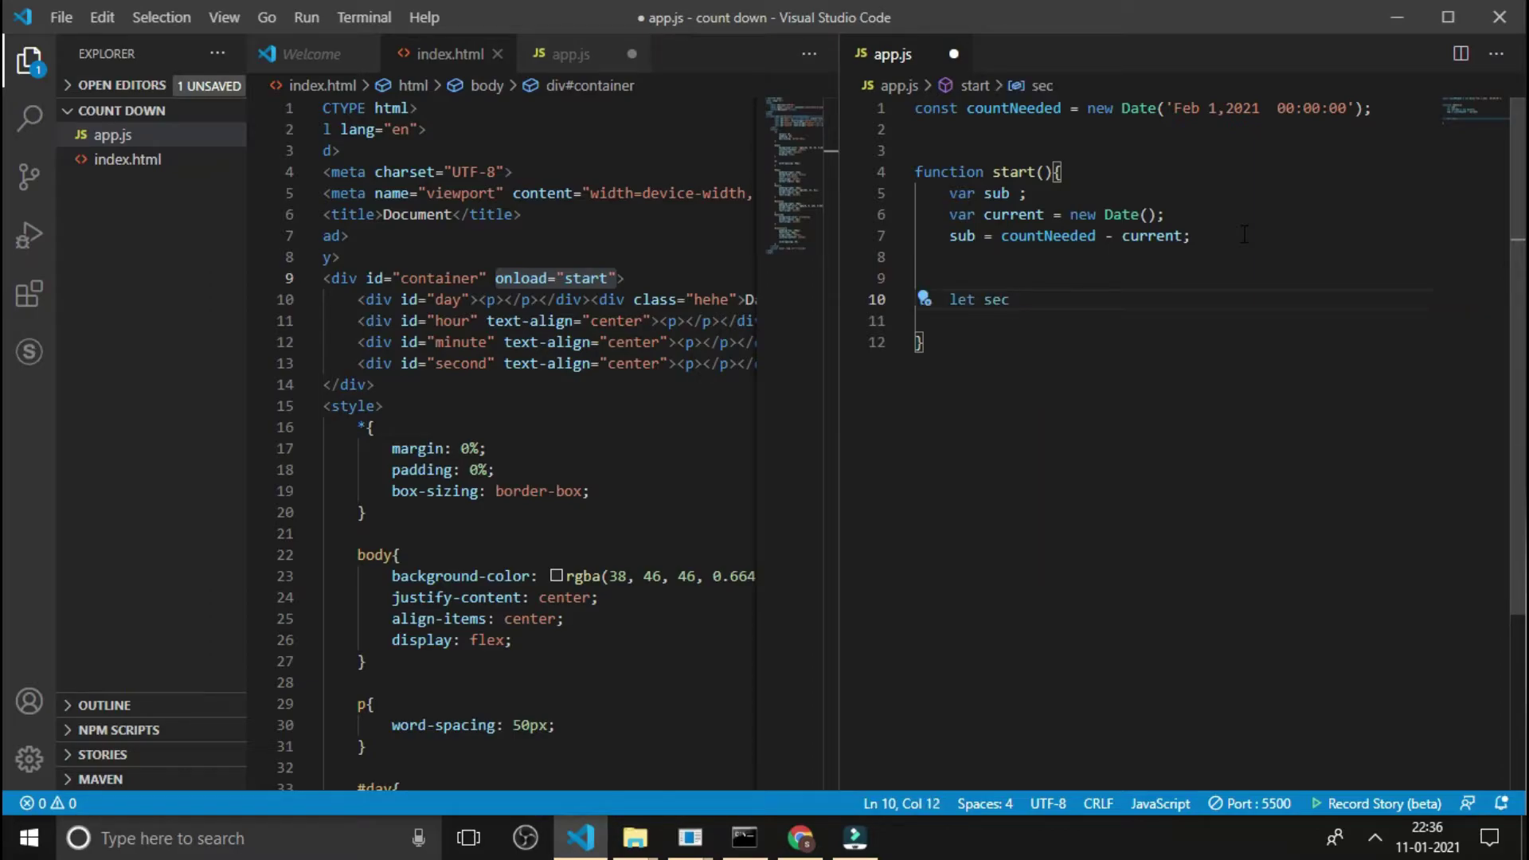
type("ond = ")
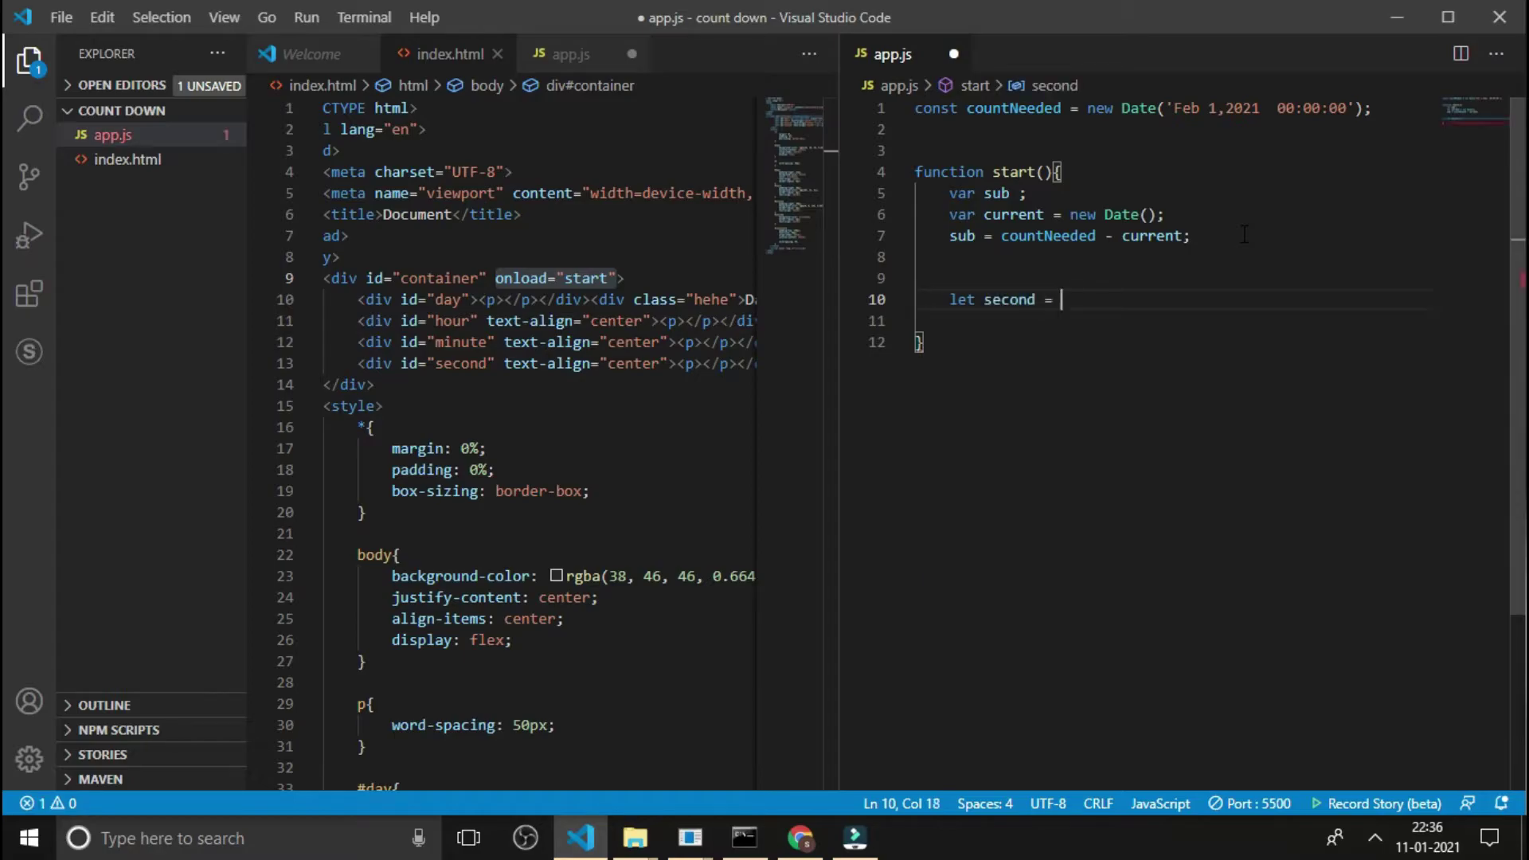
type("1000")
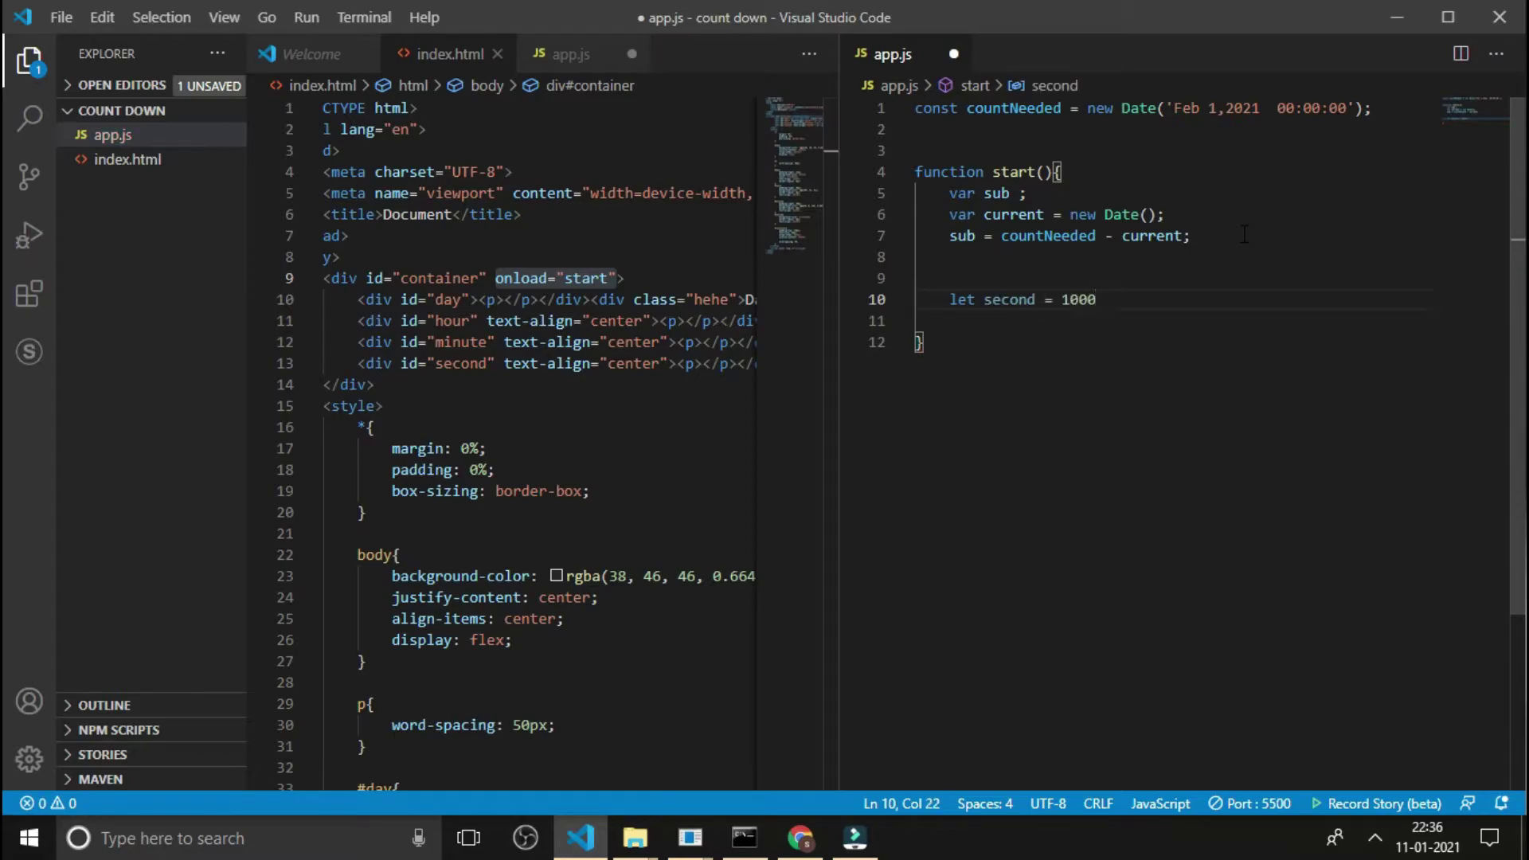
type(";")
Add second = 1000, then minute, hour and day constants each 60 times the previous.
key("Return")
key("ctrl+s")
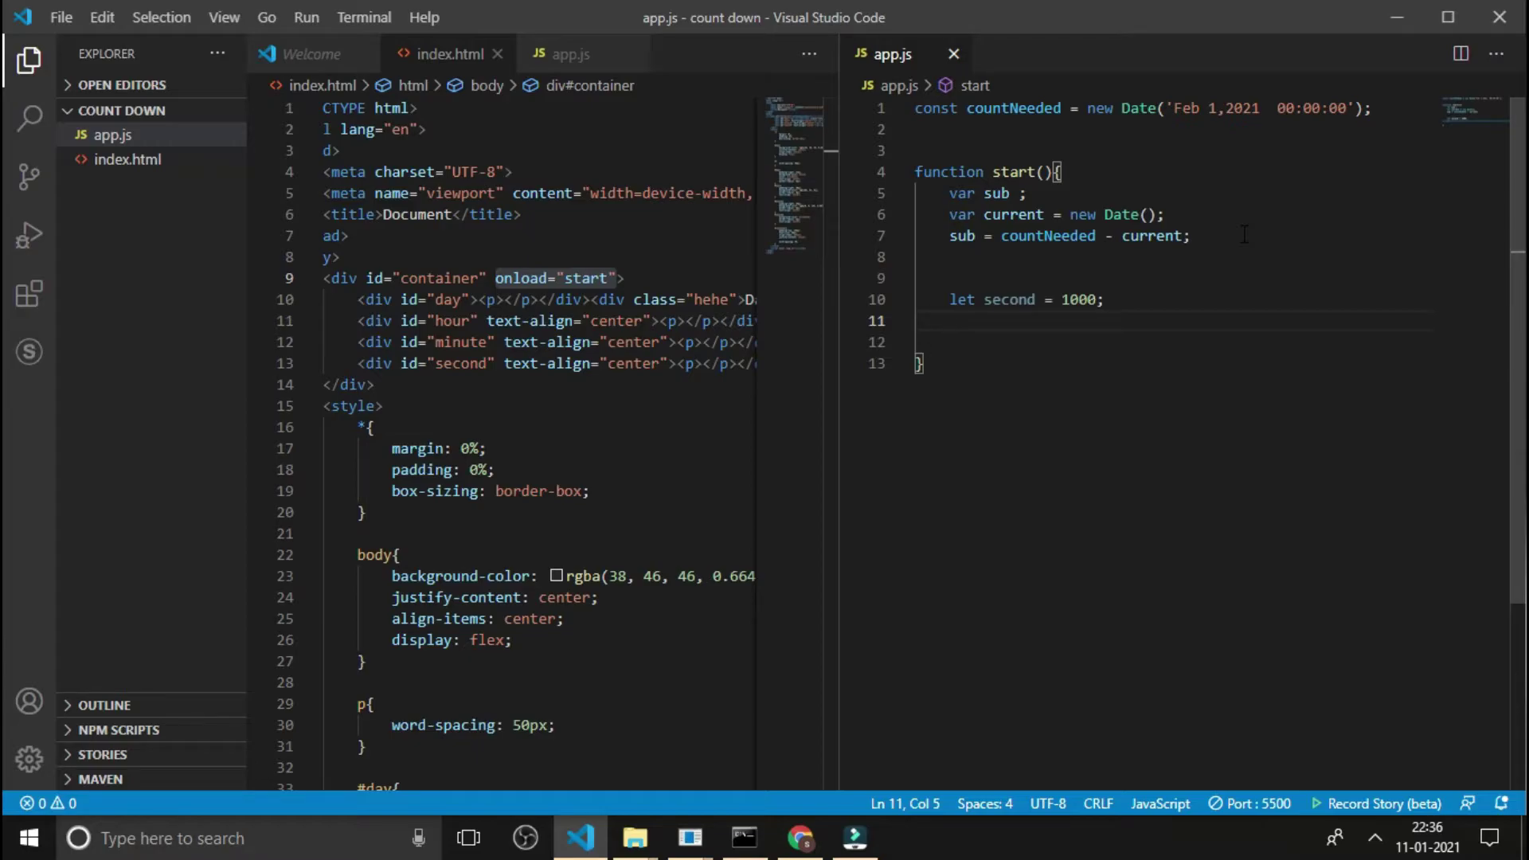
type("let ")
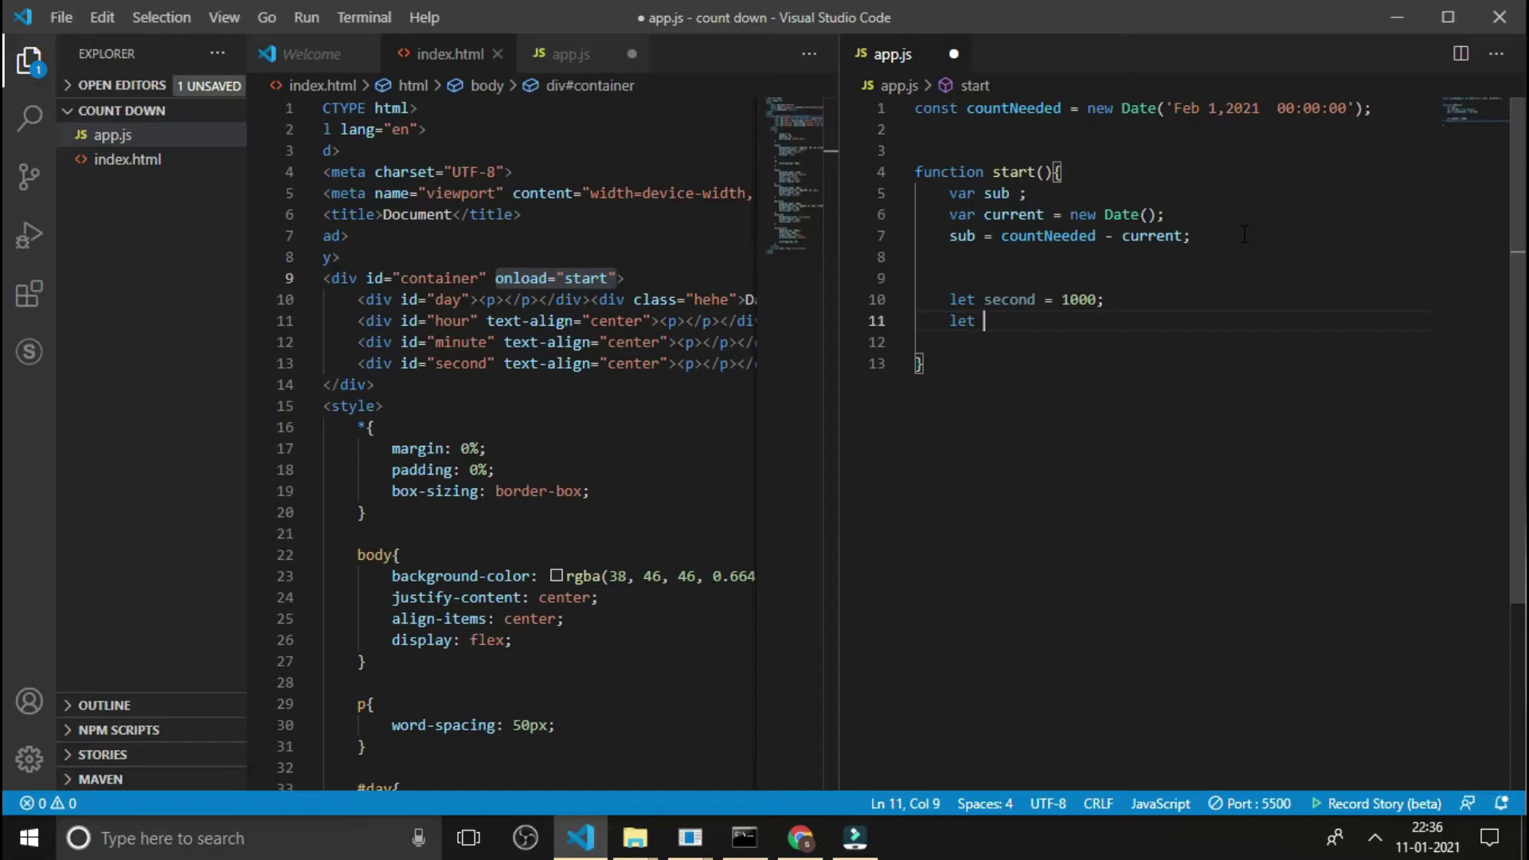
type("minute = ")
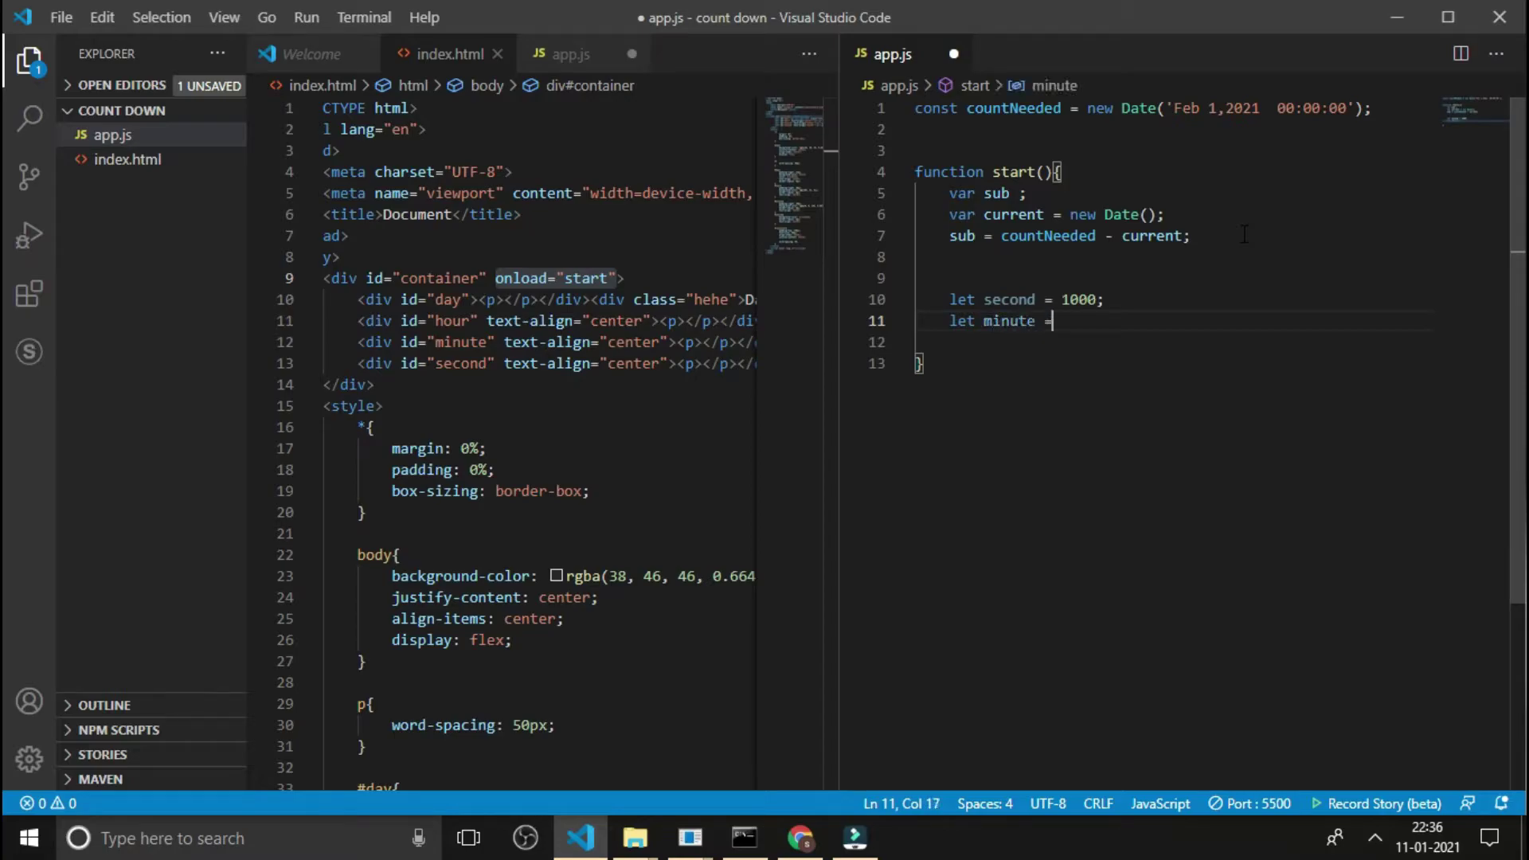
type("second")
type("*")
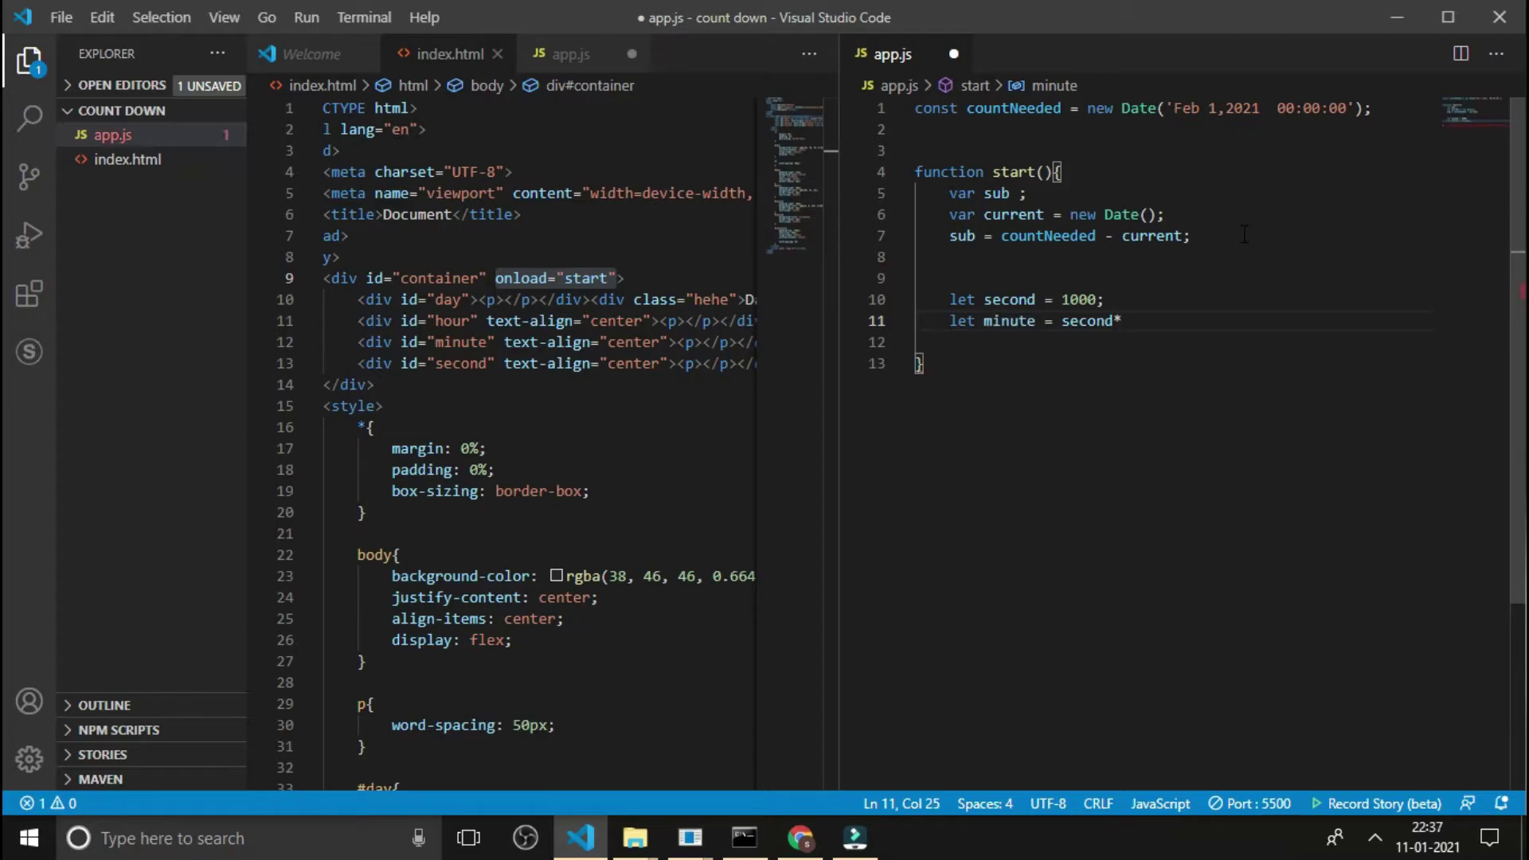
type("60;")
key("Return")
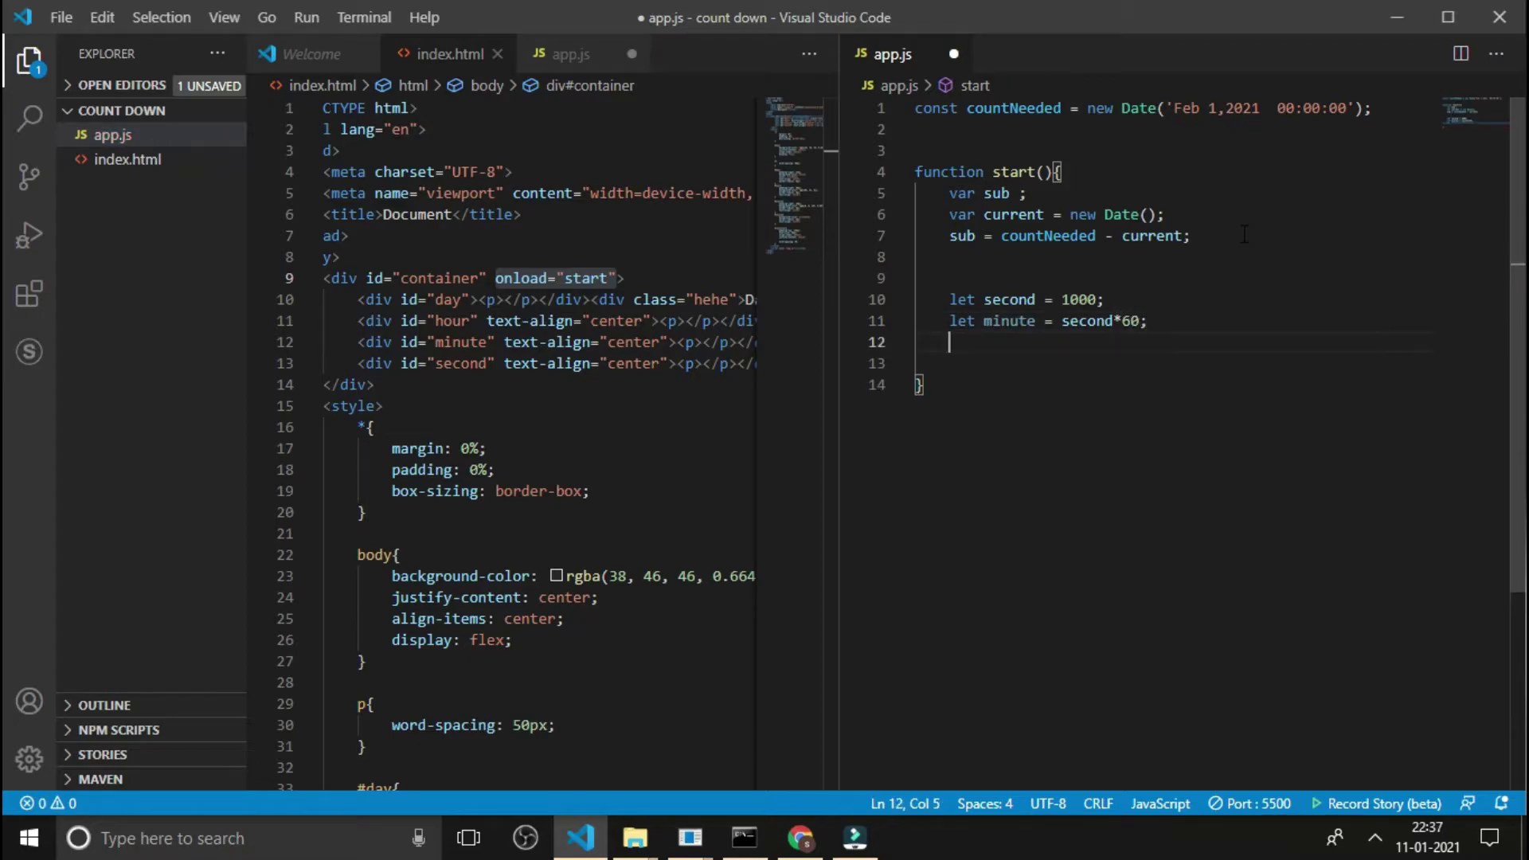
type("let ho")
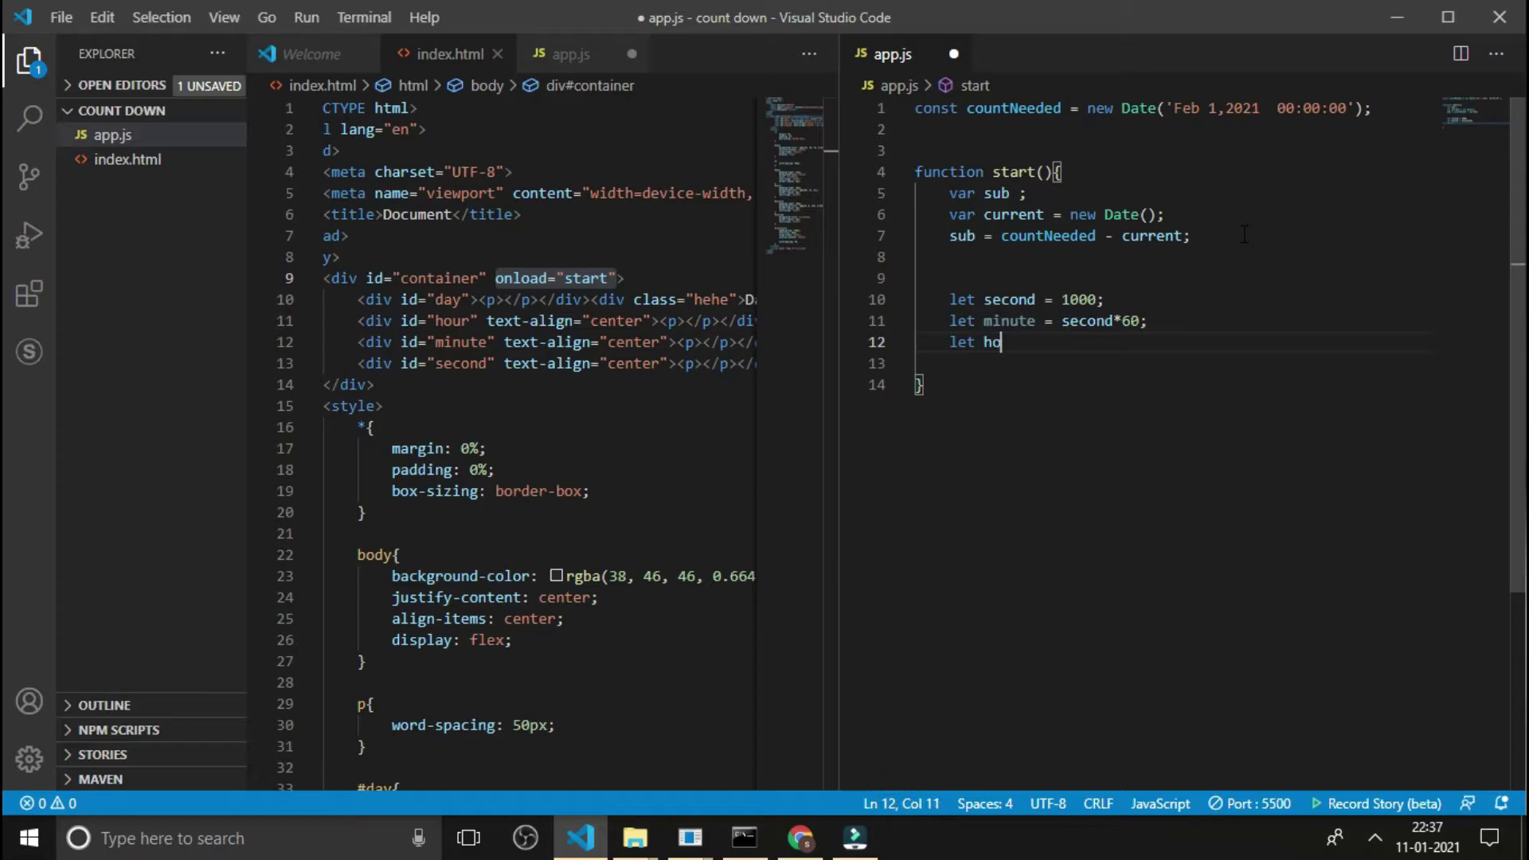
type("ur")
type("  = ")
type("mi")
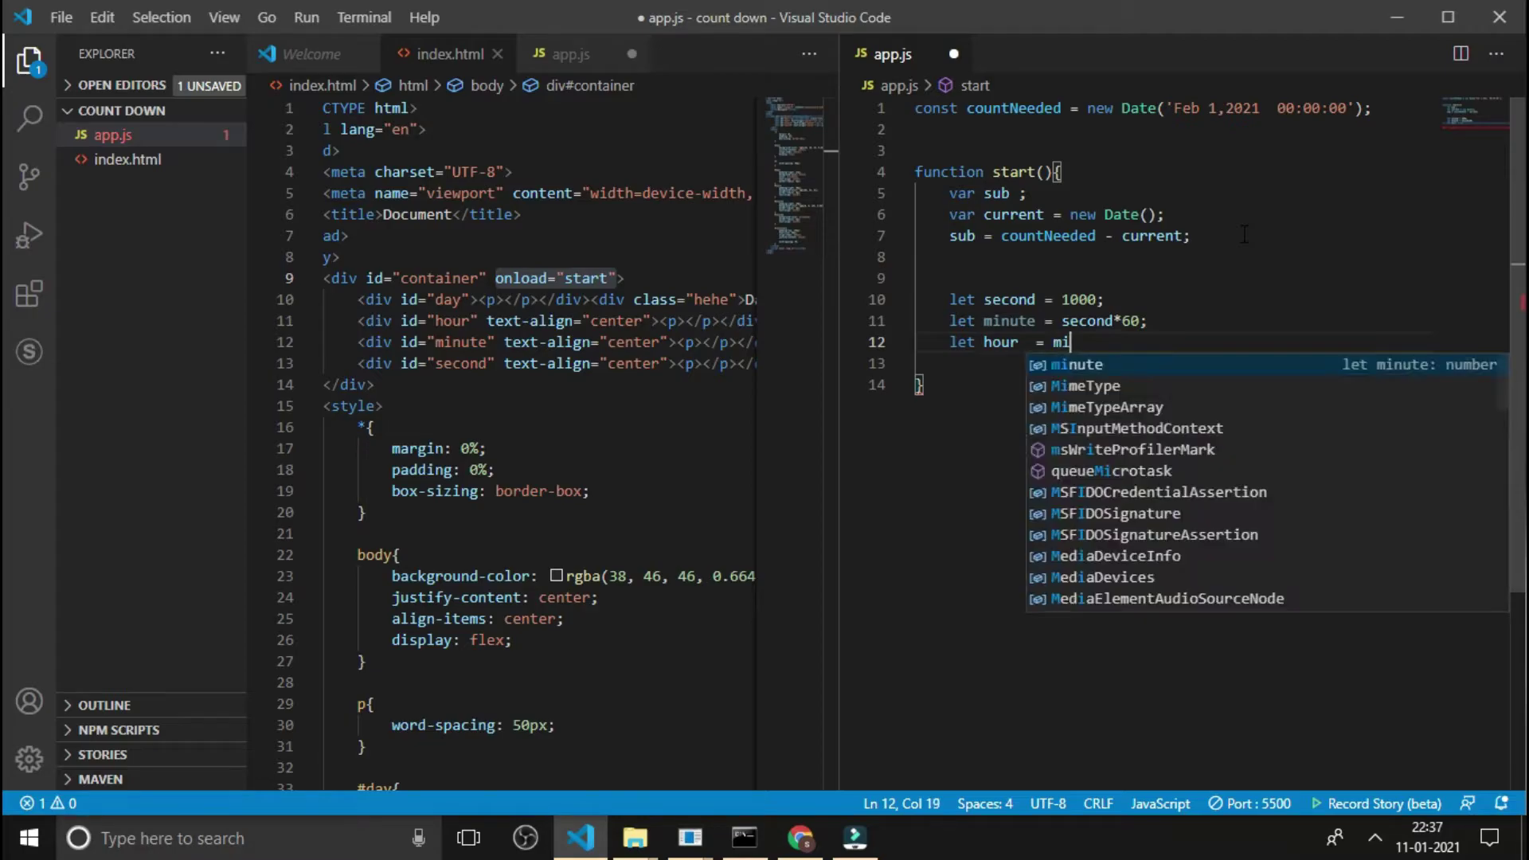
type("nuu")
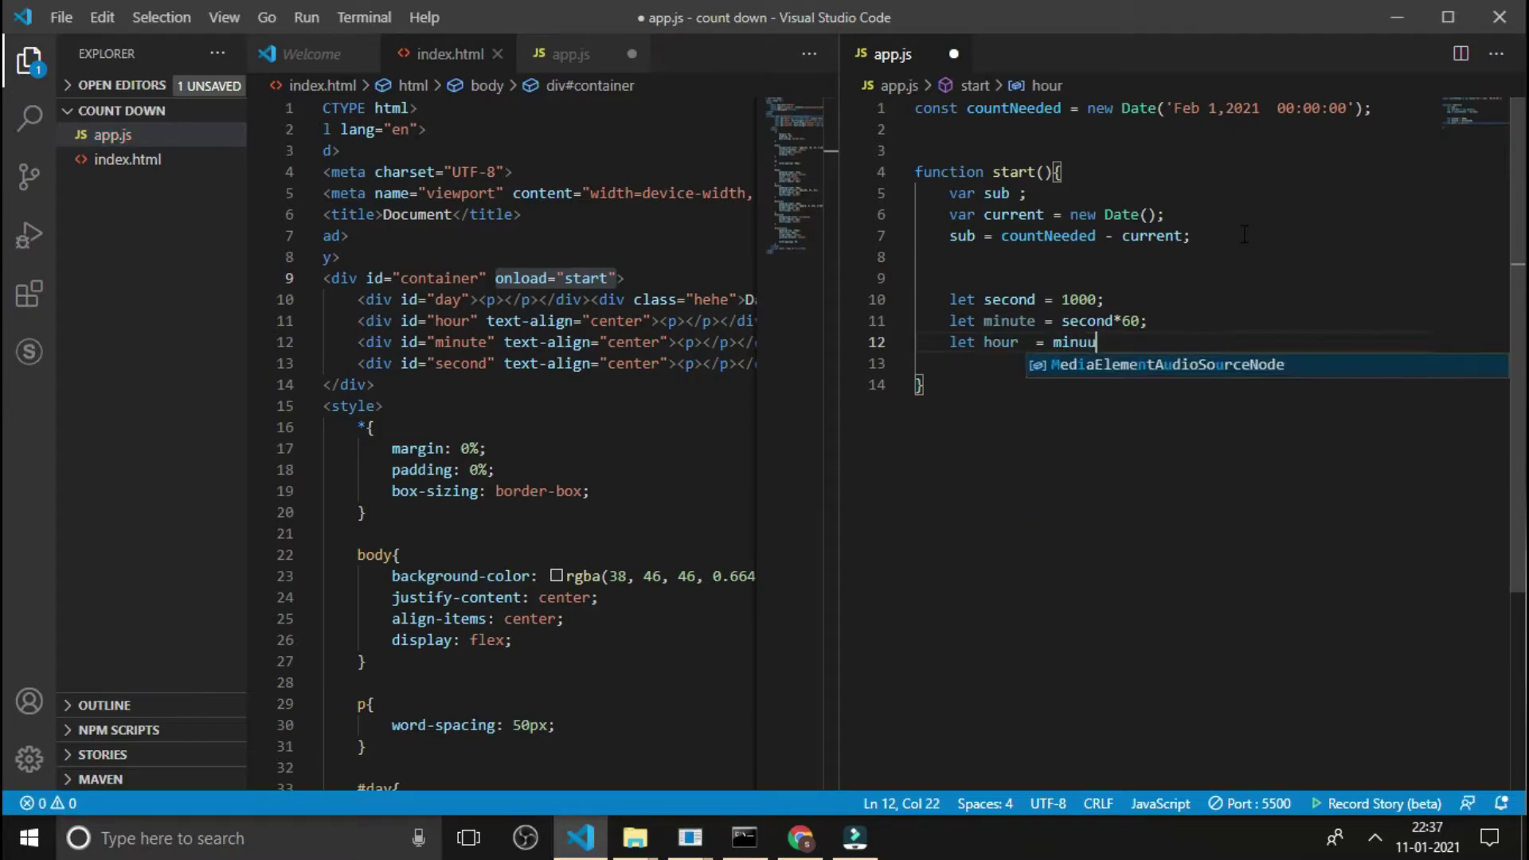
key("BackSpace")
type("te")
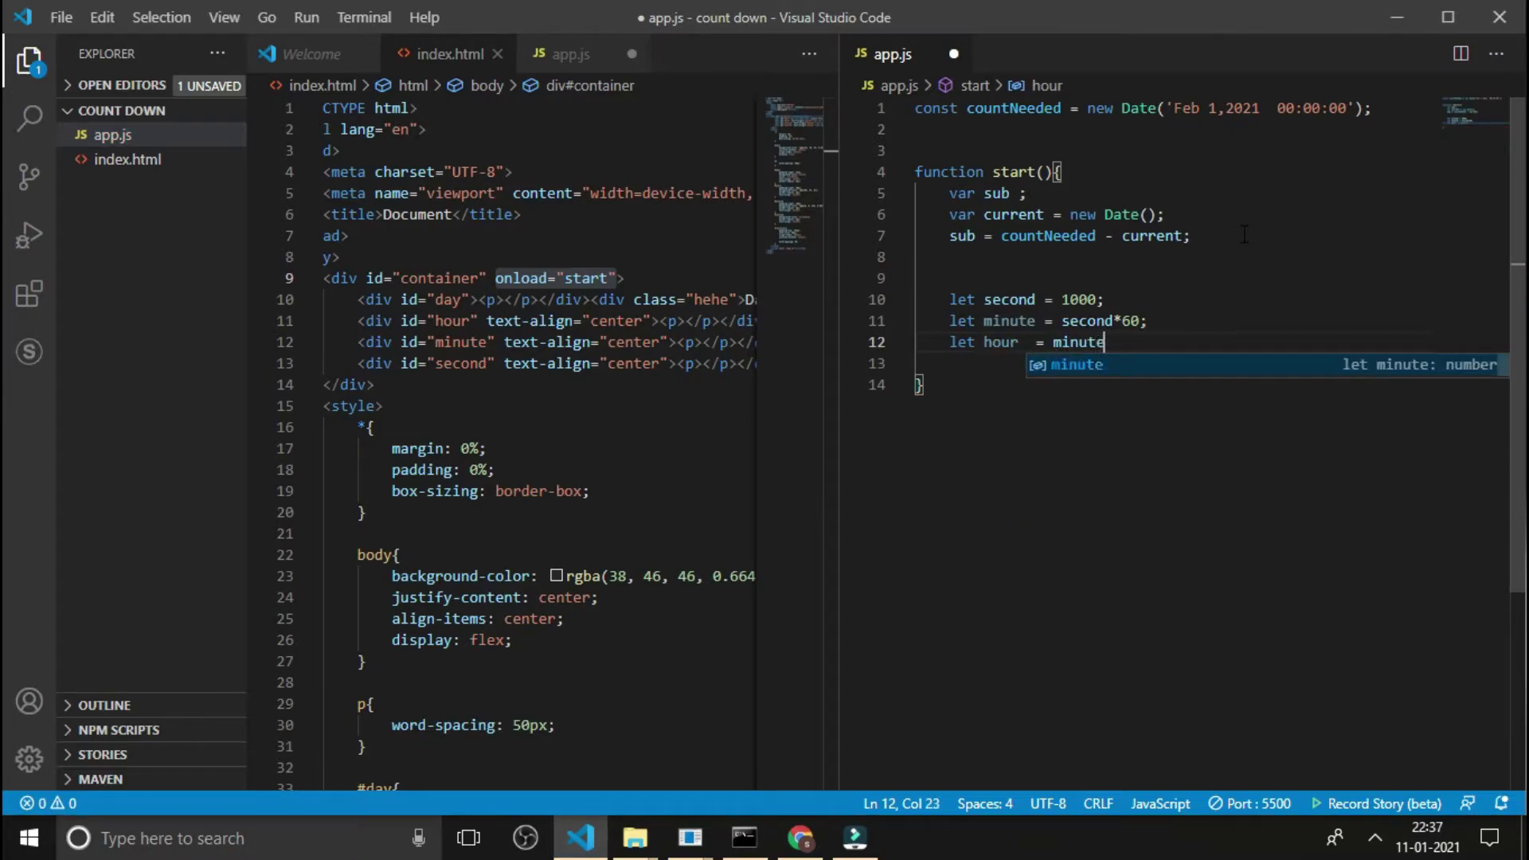
type("*")
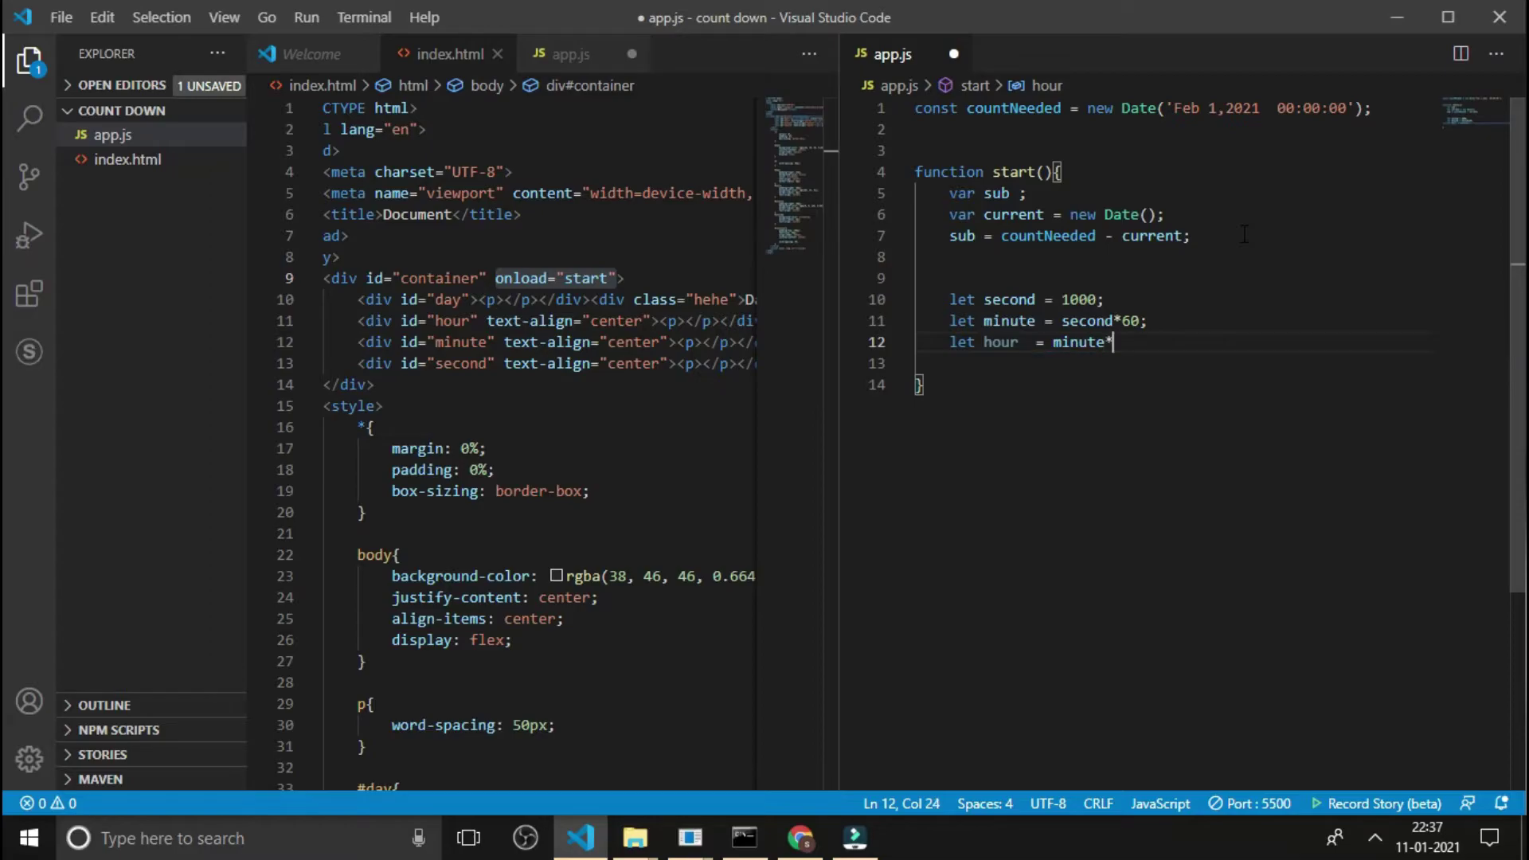
type("60")
type(";")
key("Return")
type("let ")
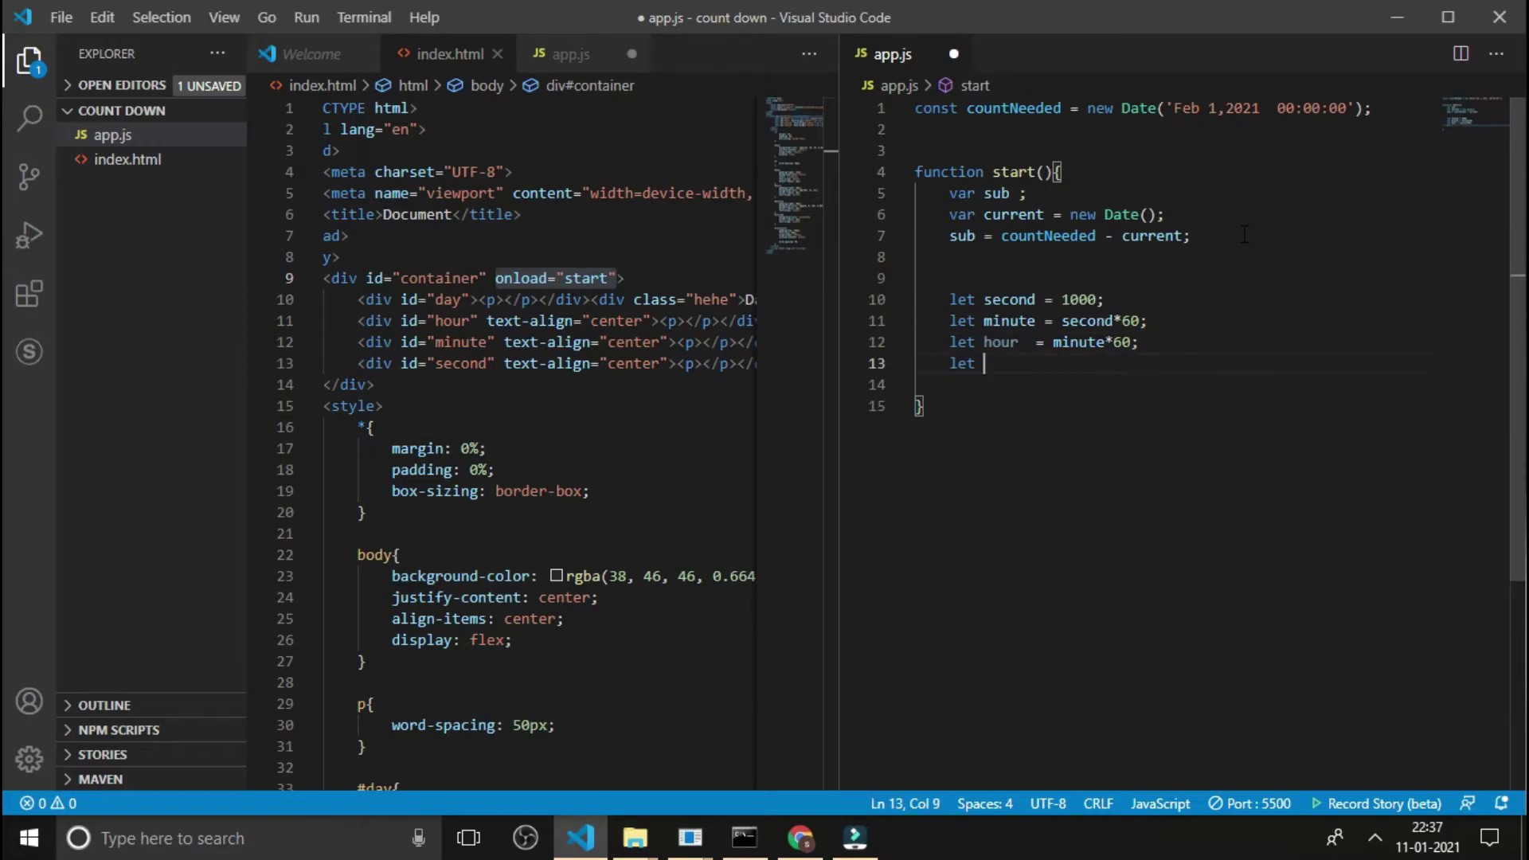
type("day = ")
type("ho")
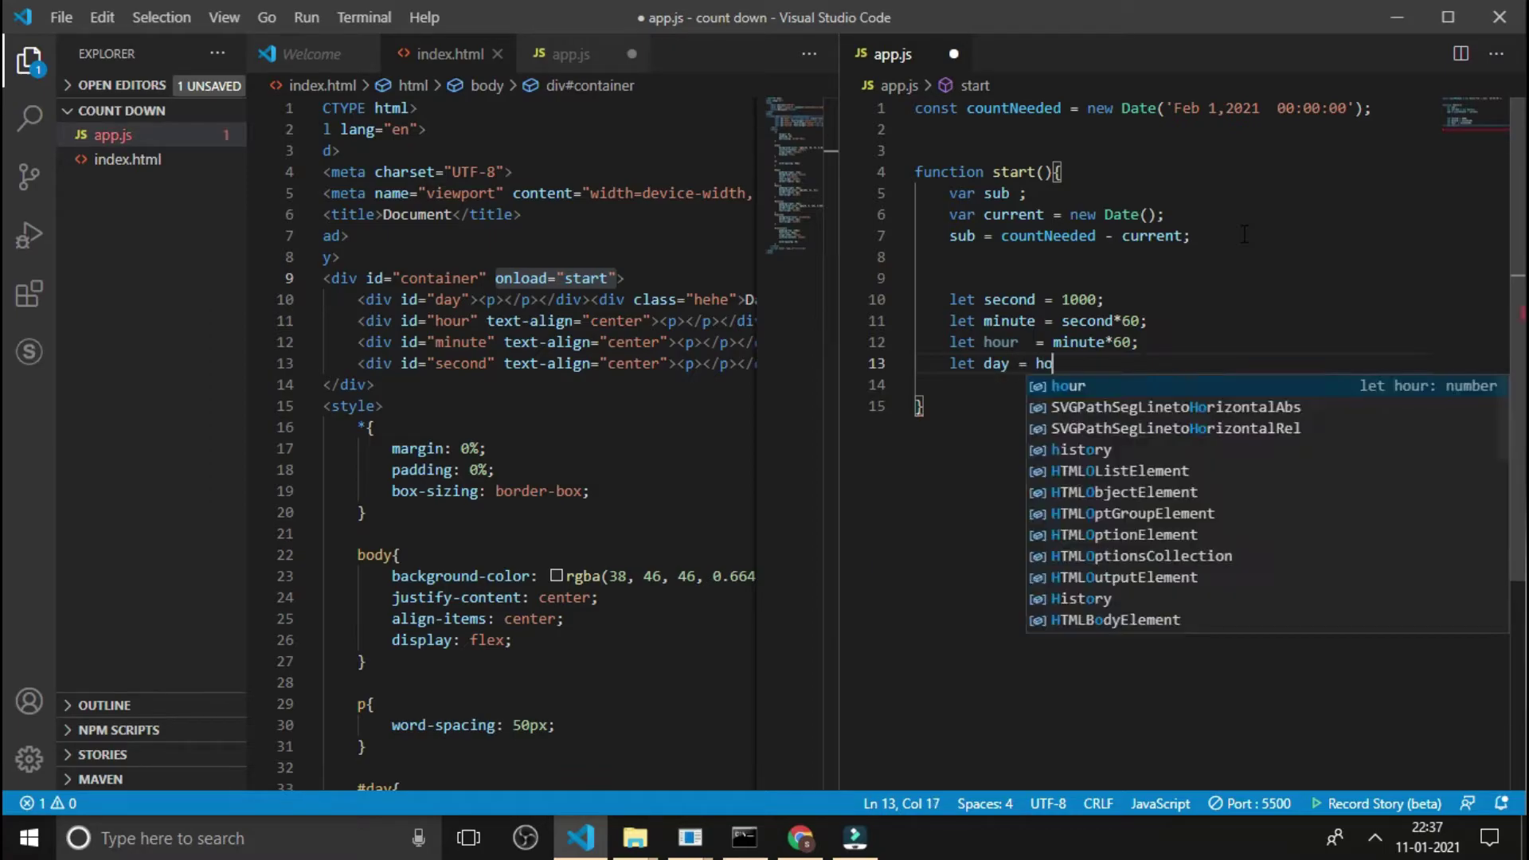
type("ur")
key("Escape")
type("*")
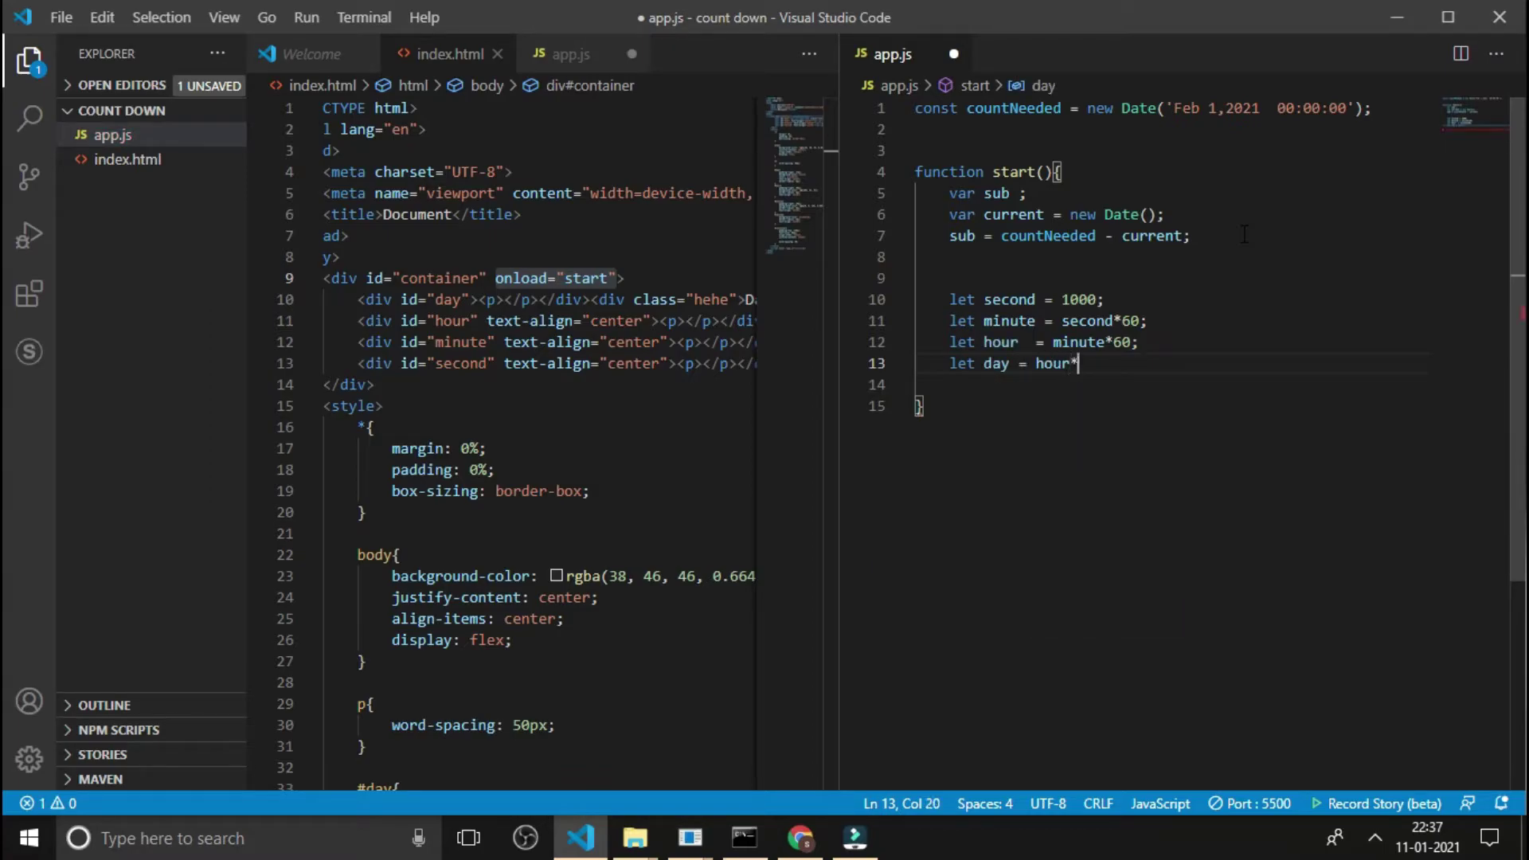
type("60;")
key("Return")
key("Return")
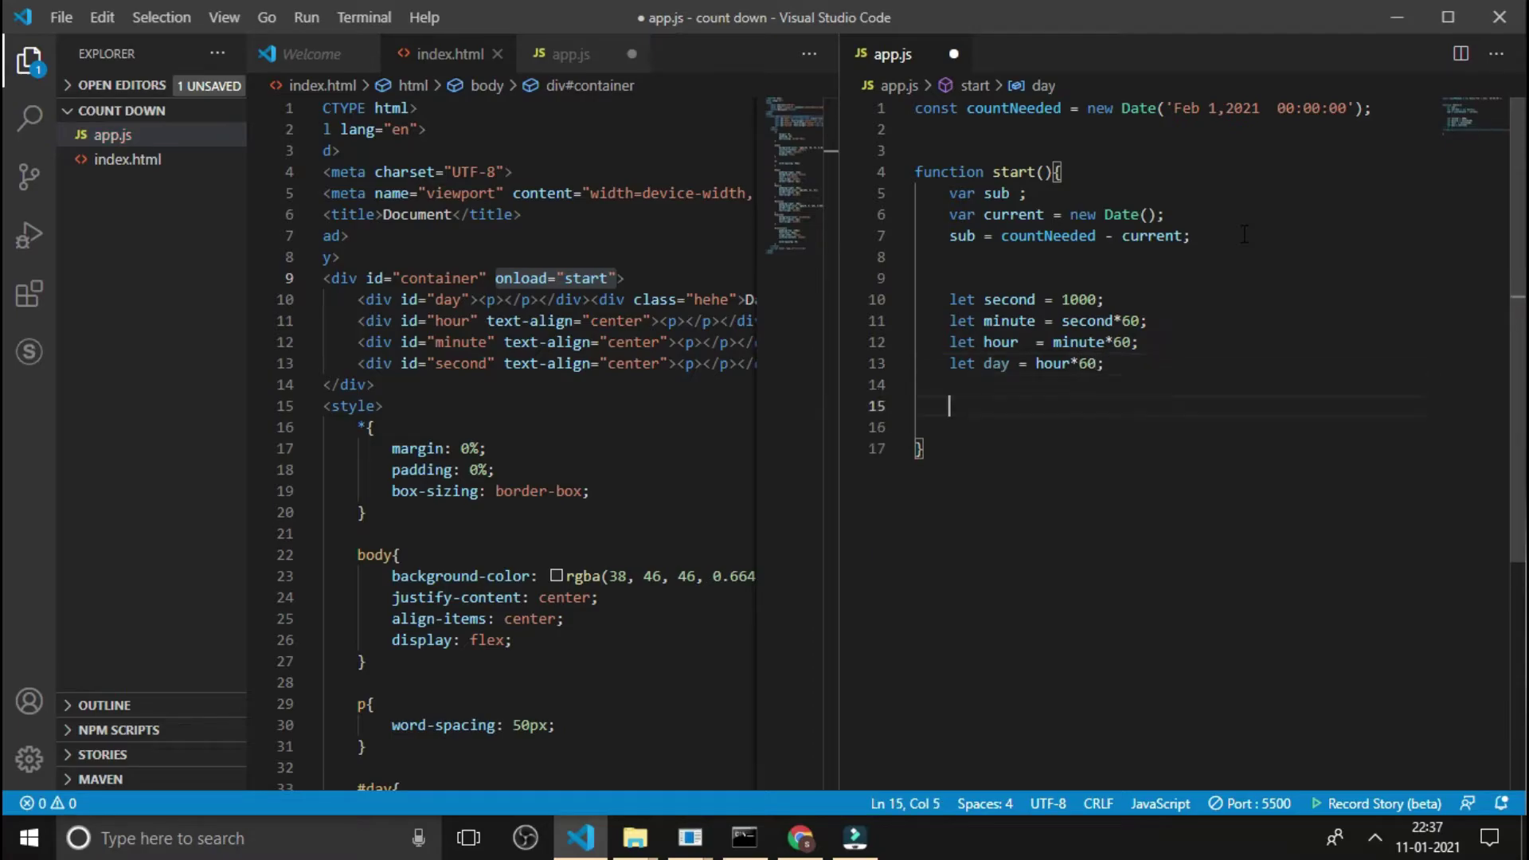
key("Return")
key("ctrl+s")
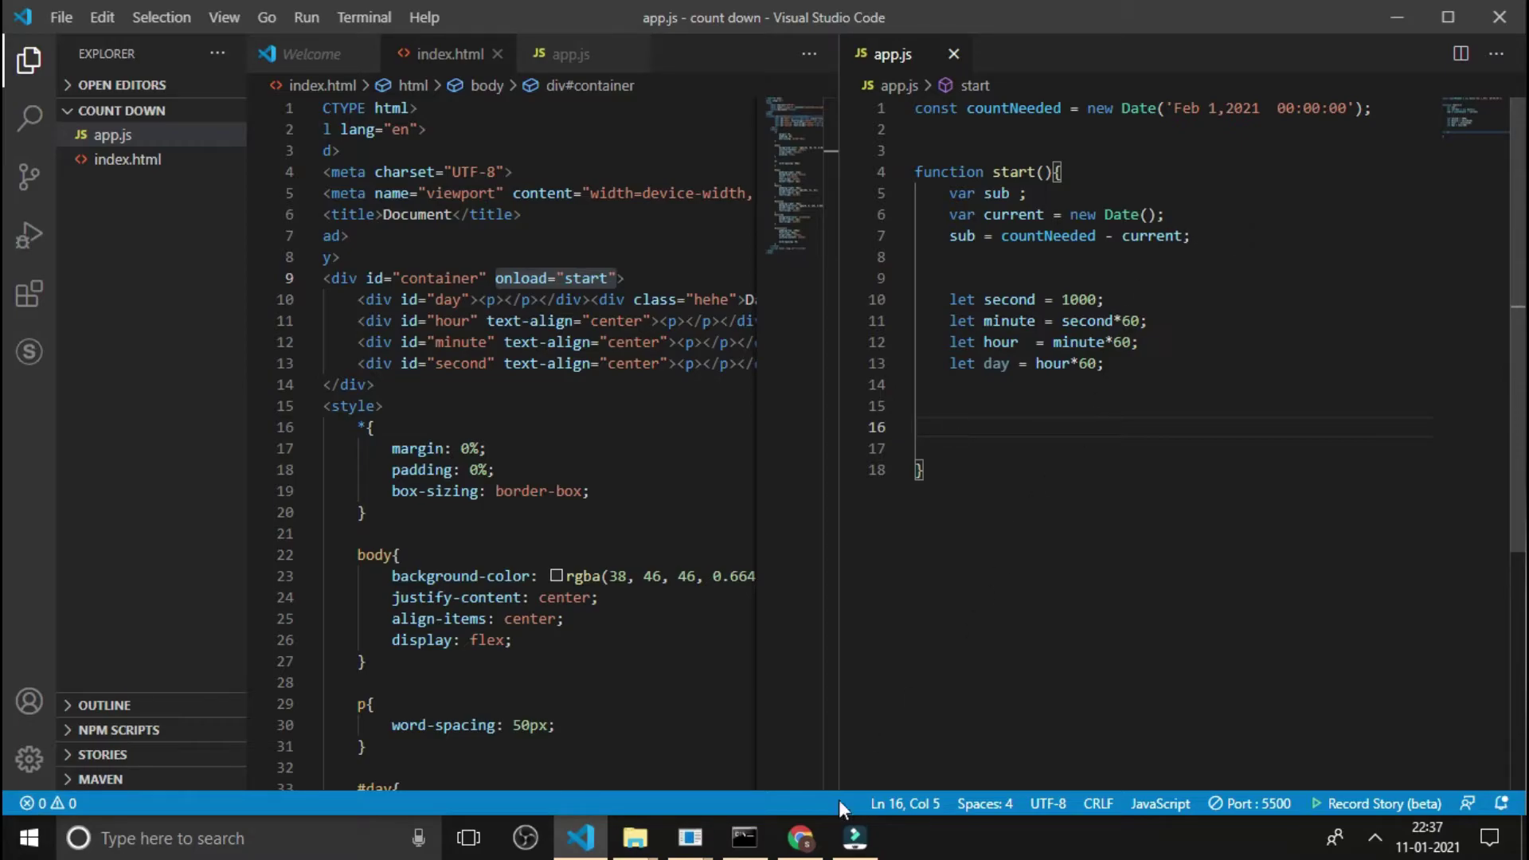
left_click(801, 837)
left_click(801, 838)
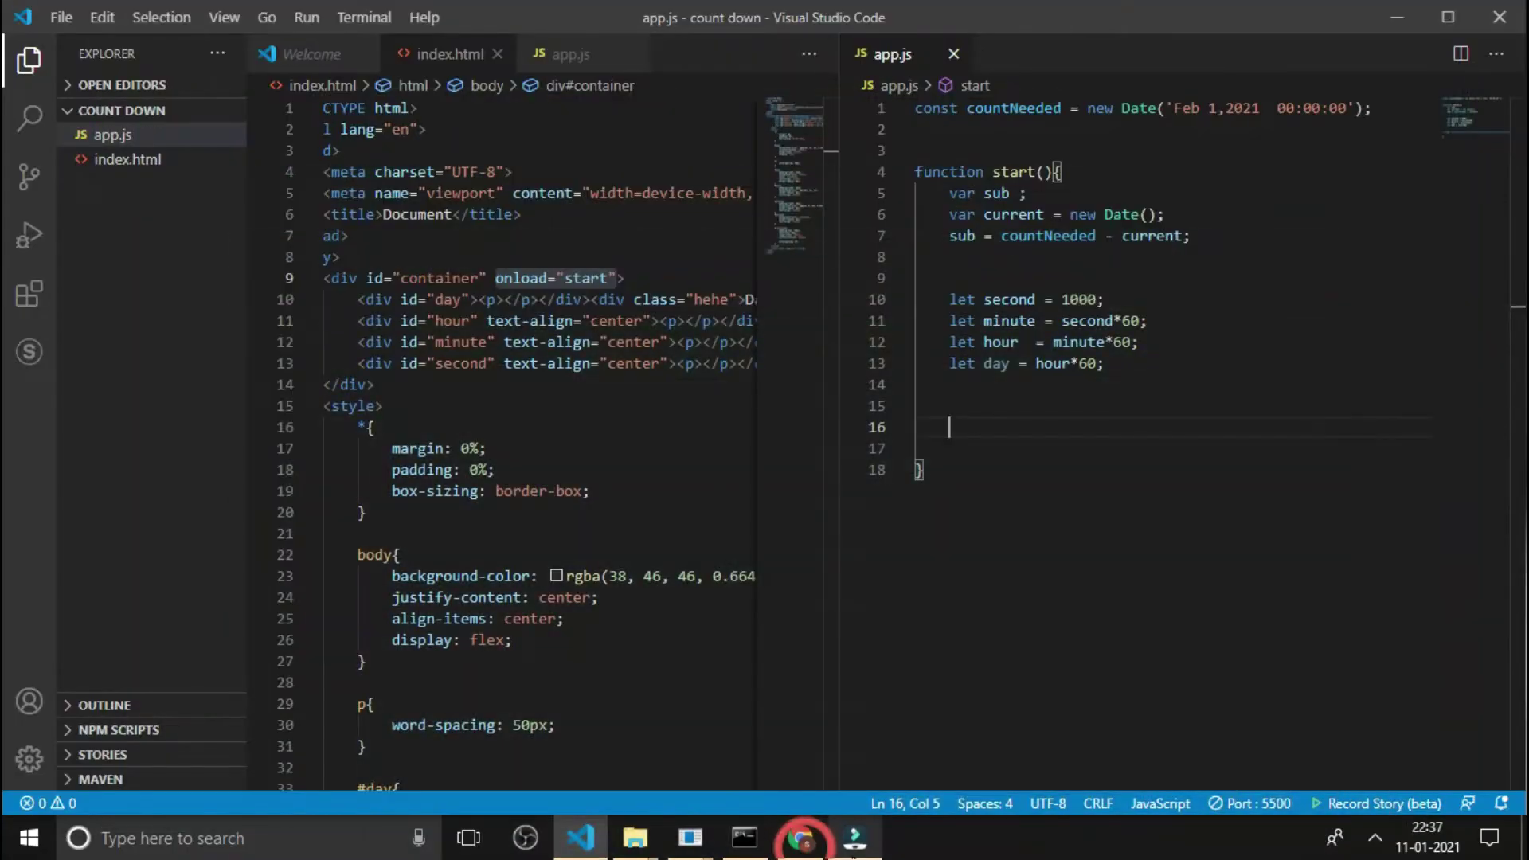
left_click(855, 837)
left_click(854, 838)
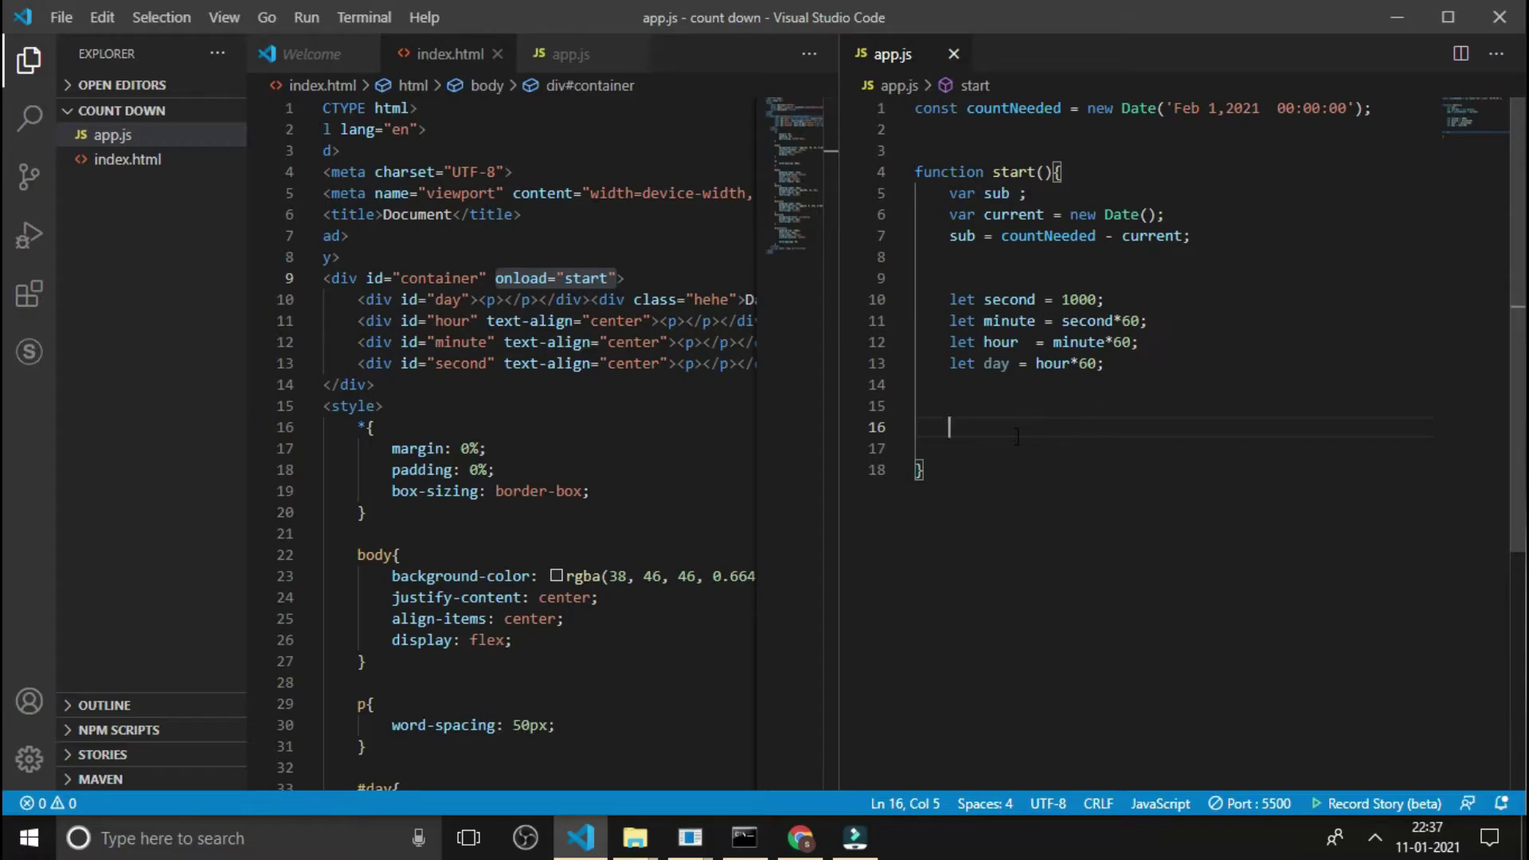
type("v")
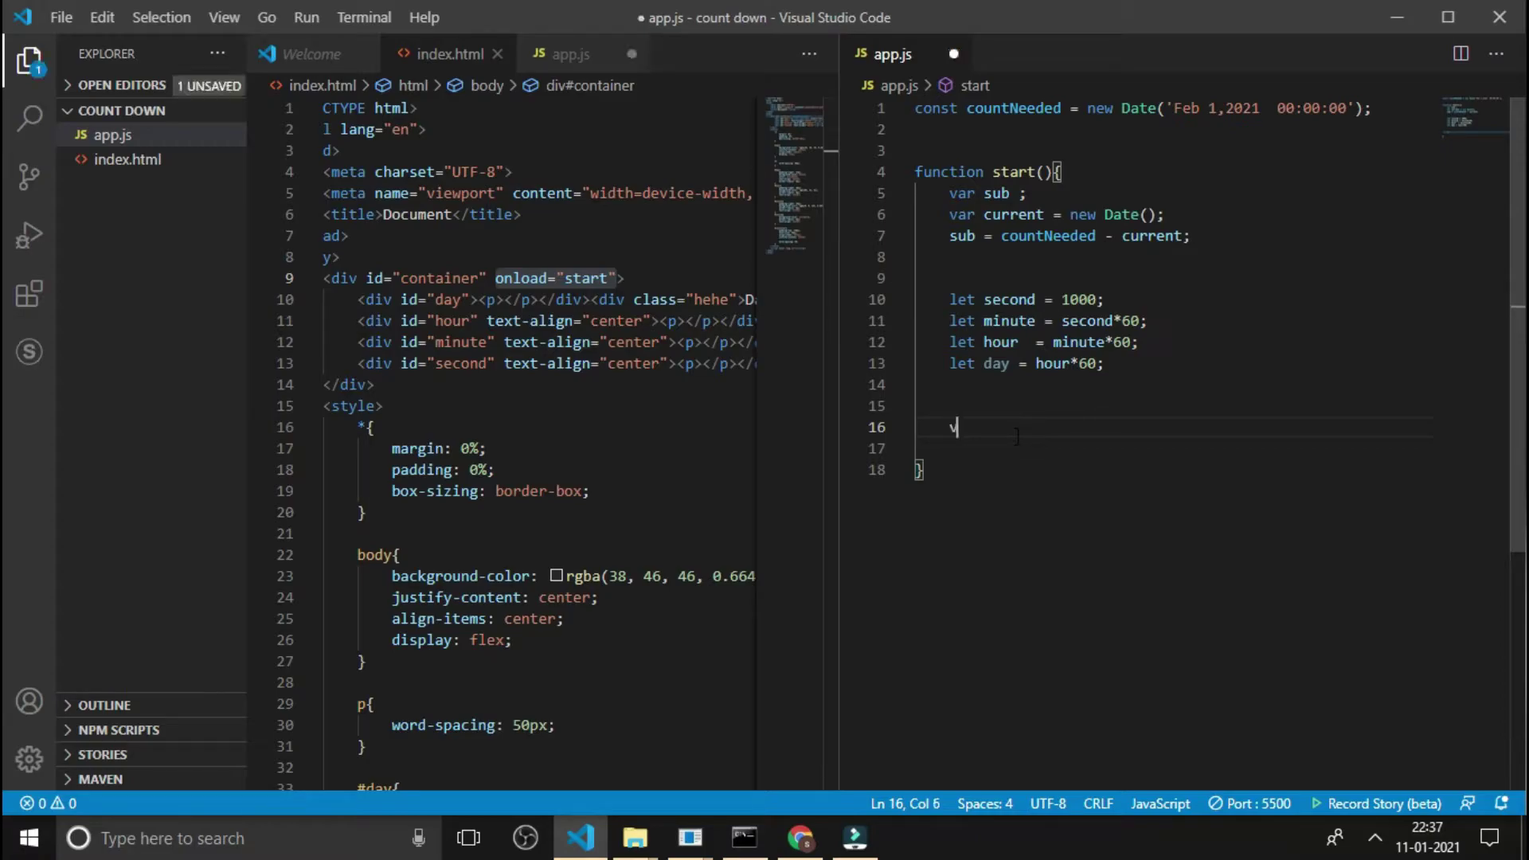
type("ar")
type("day1")
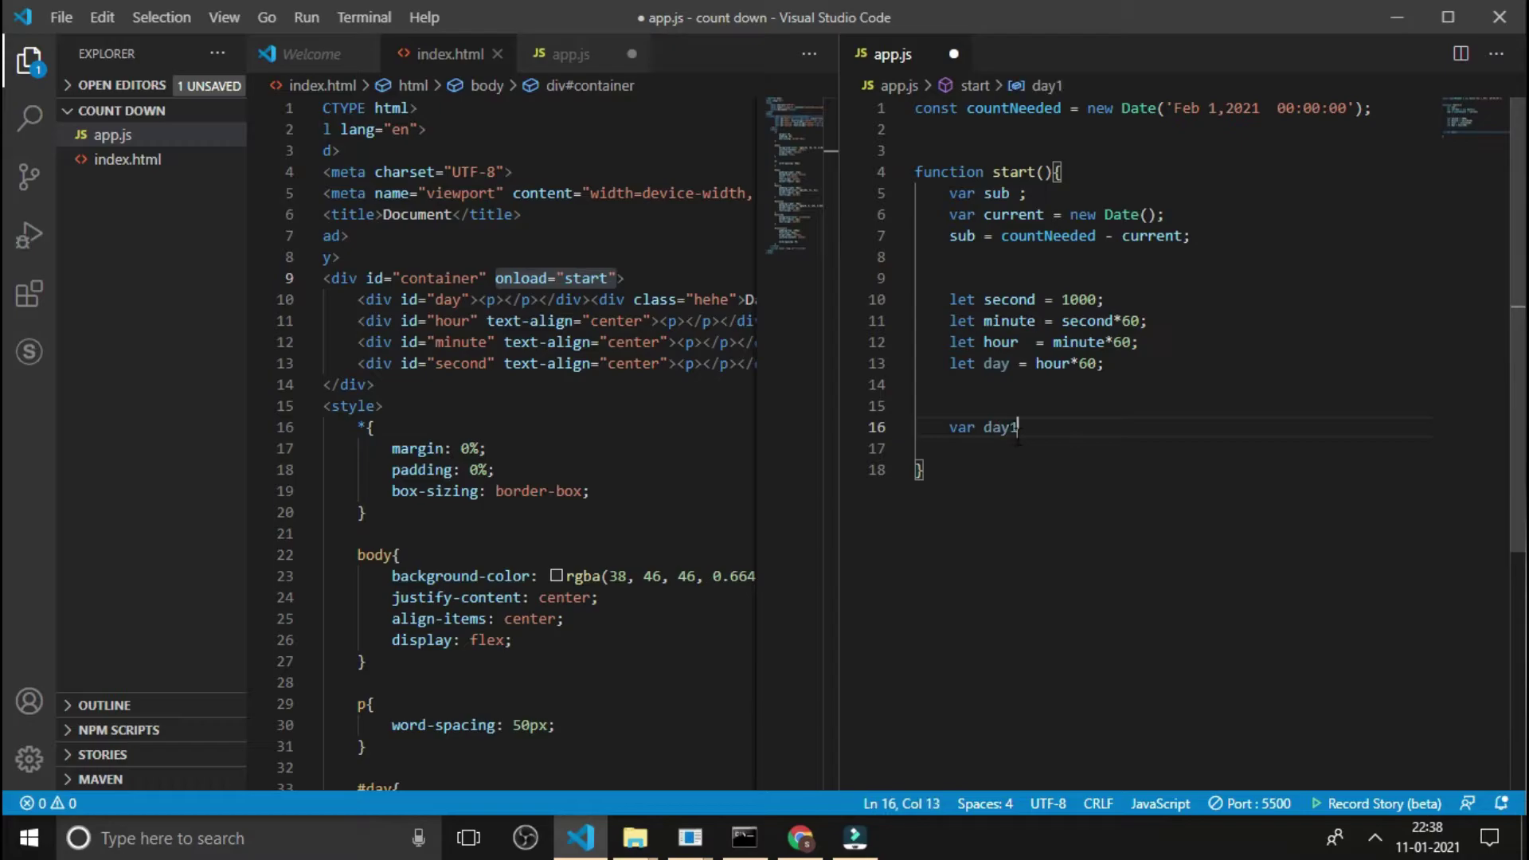
type(" = ")
type("Ma")
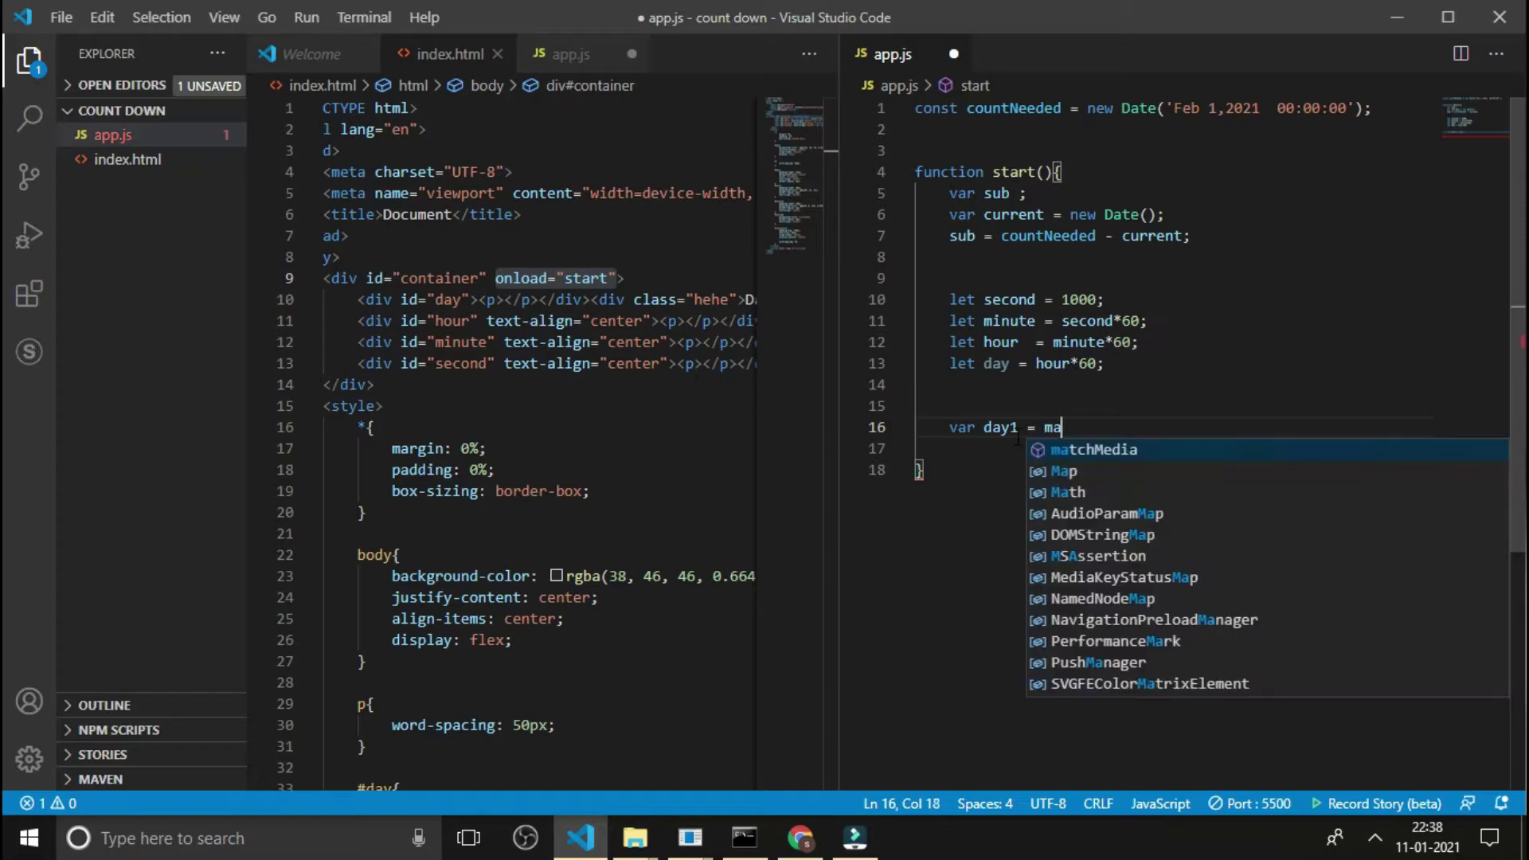
type("th")
Add day1 = Math.floor(sub/day) to start() and save app.js.
key("Escape")
type(".")
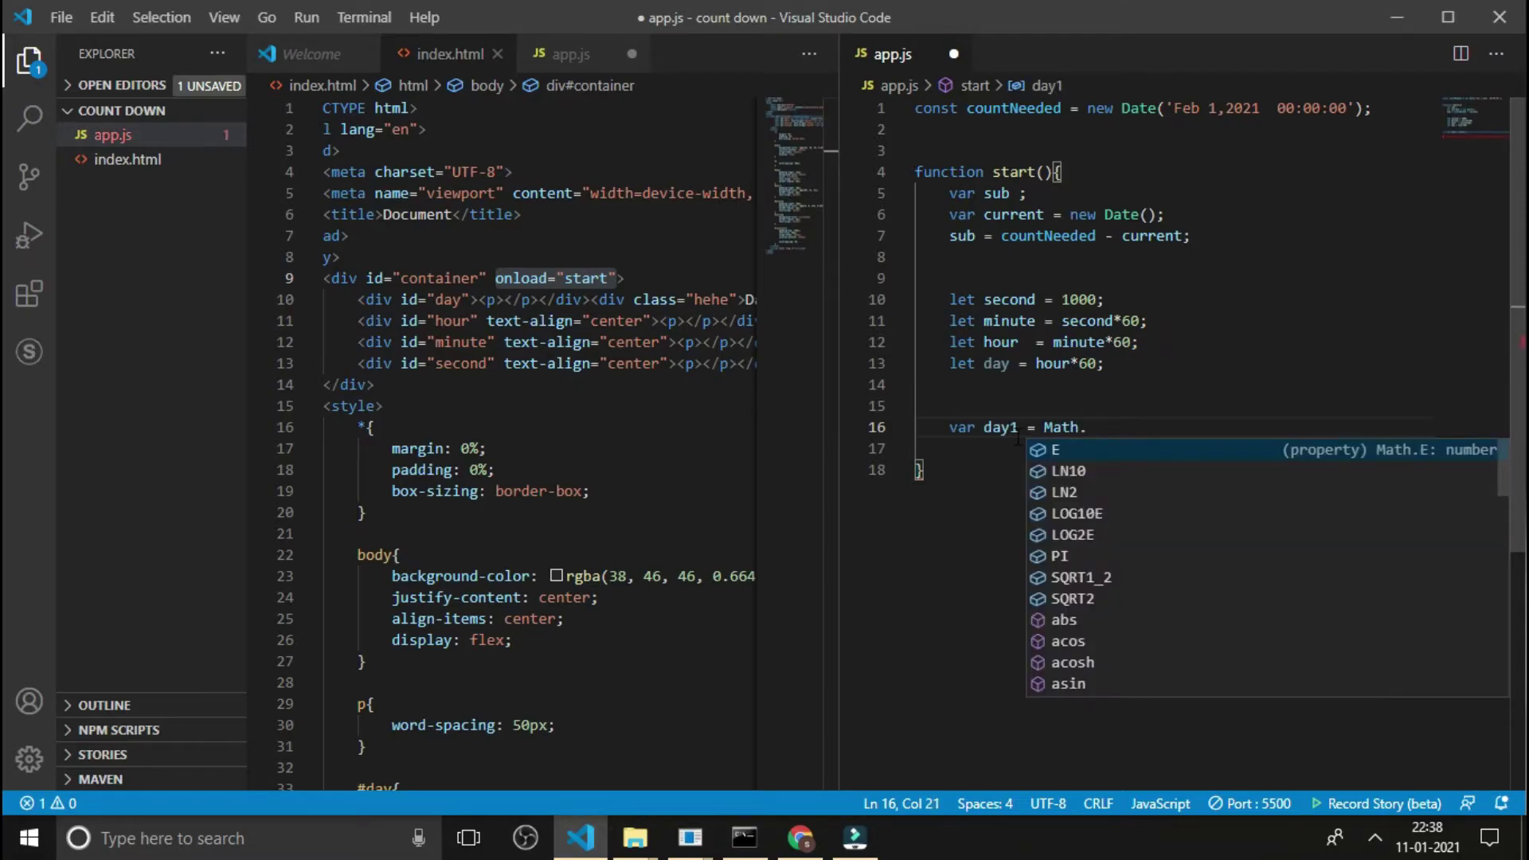
type("floor")
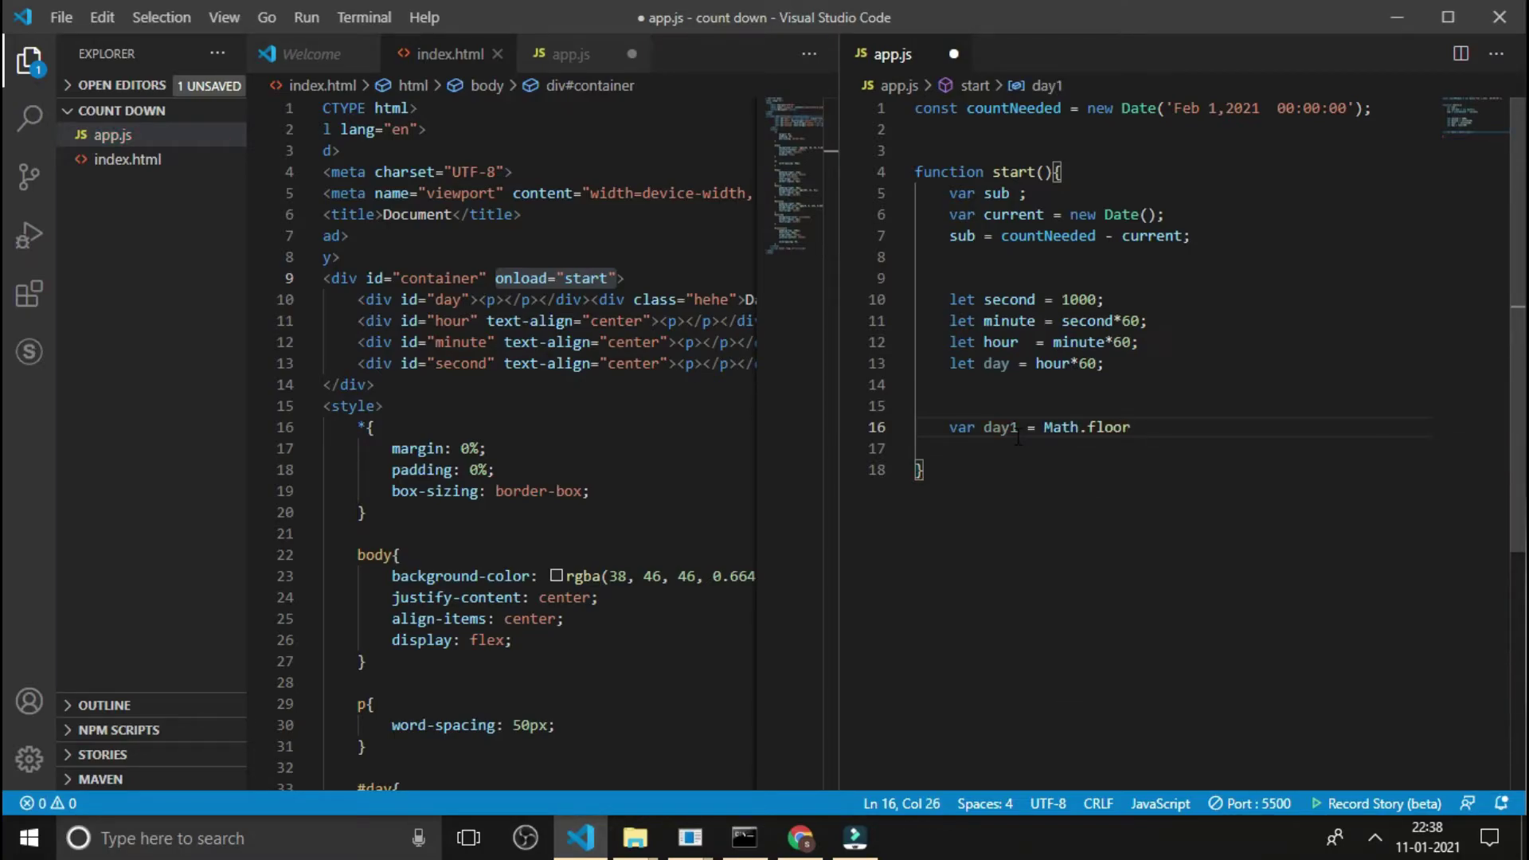
type("(")
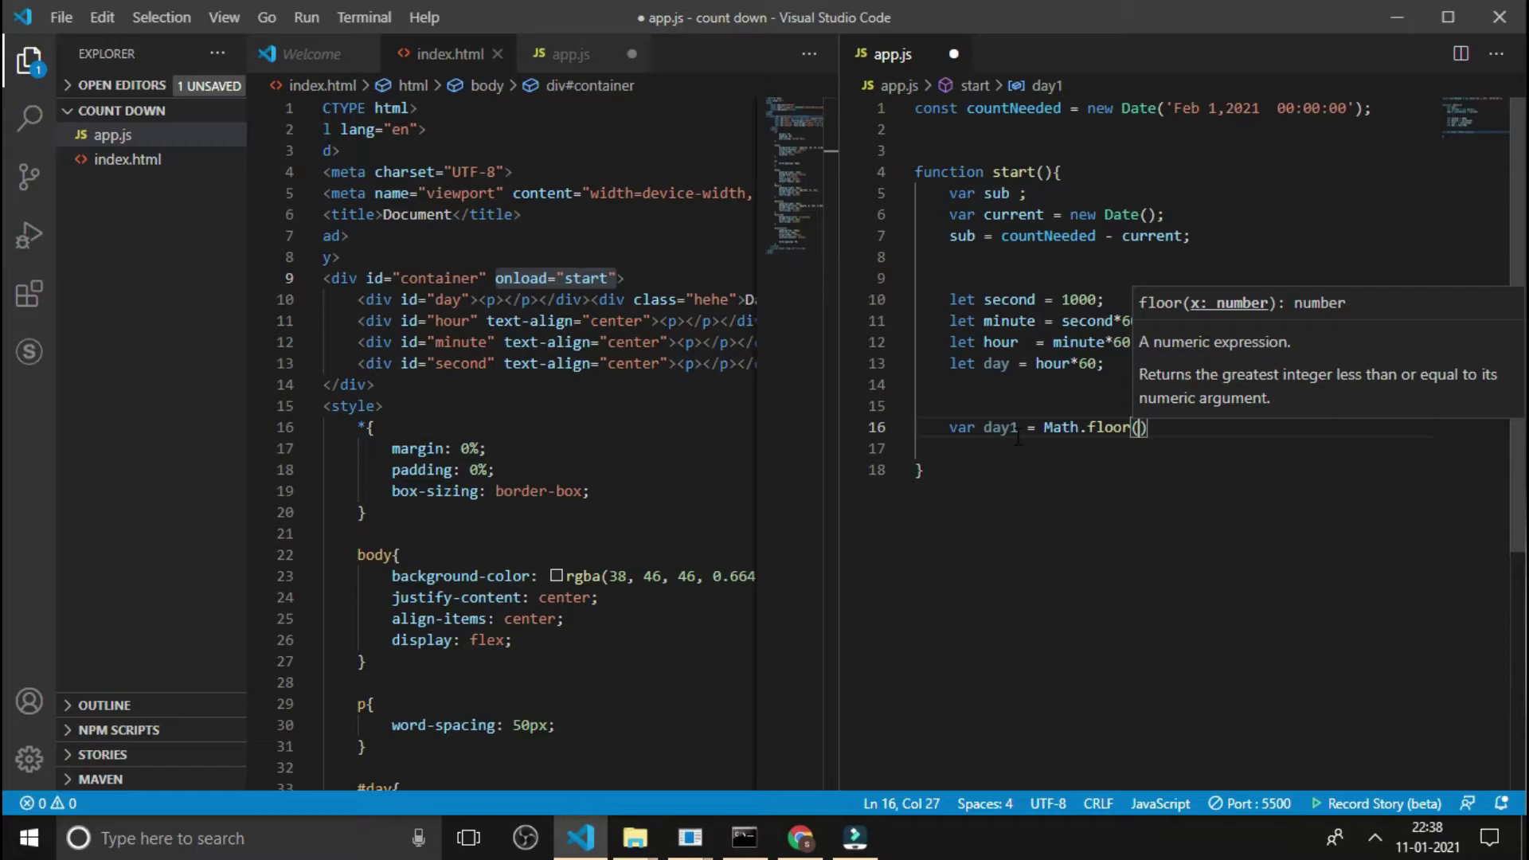
type("sub")
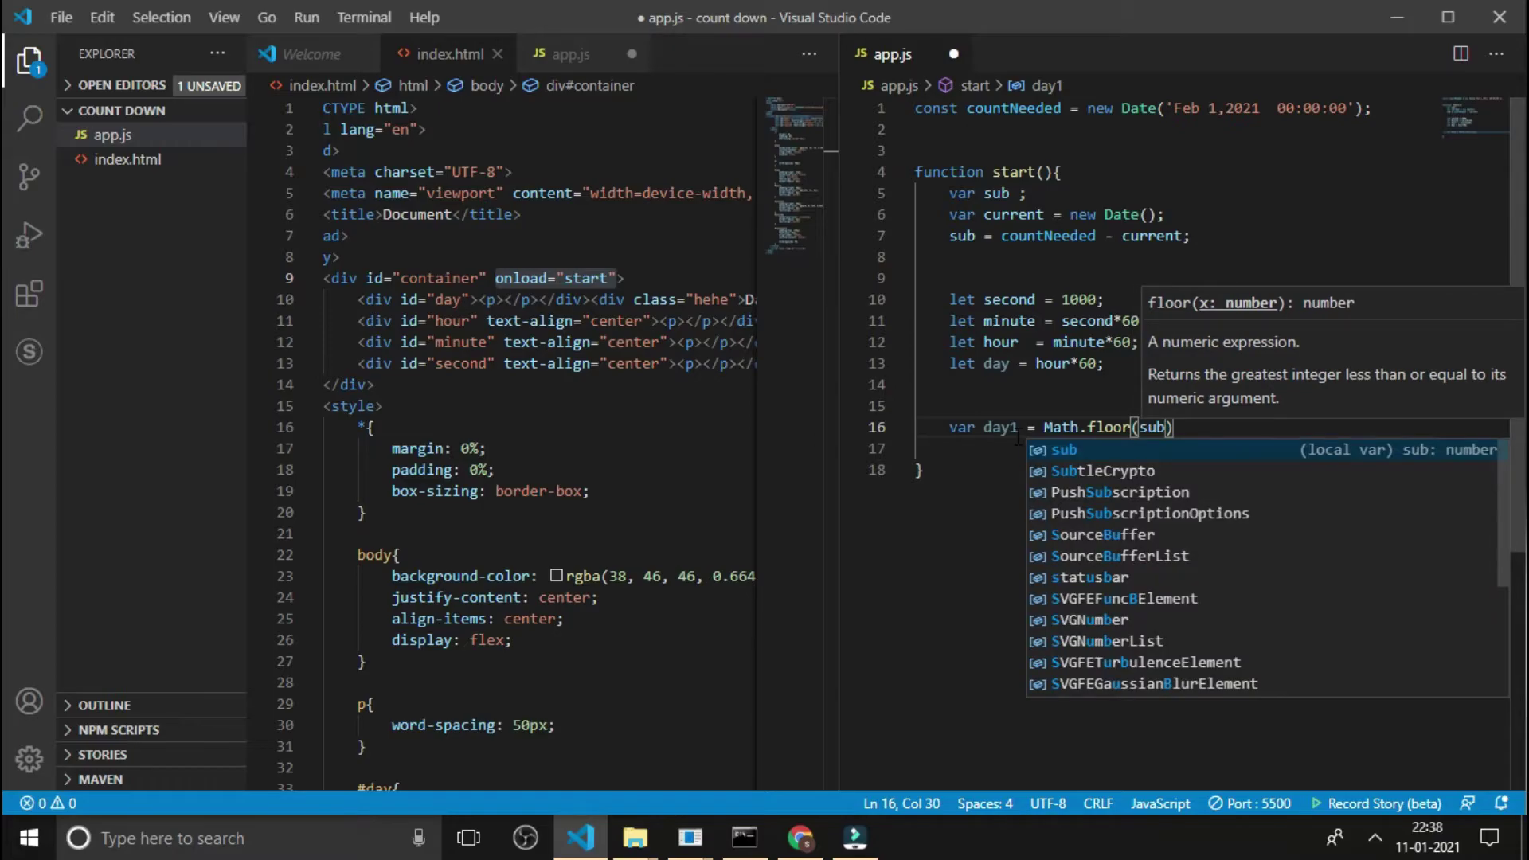
type("/d")
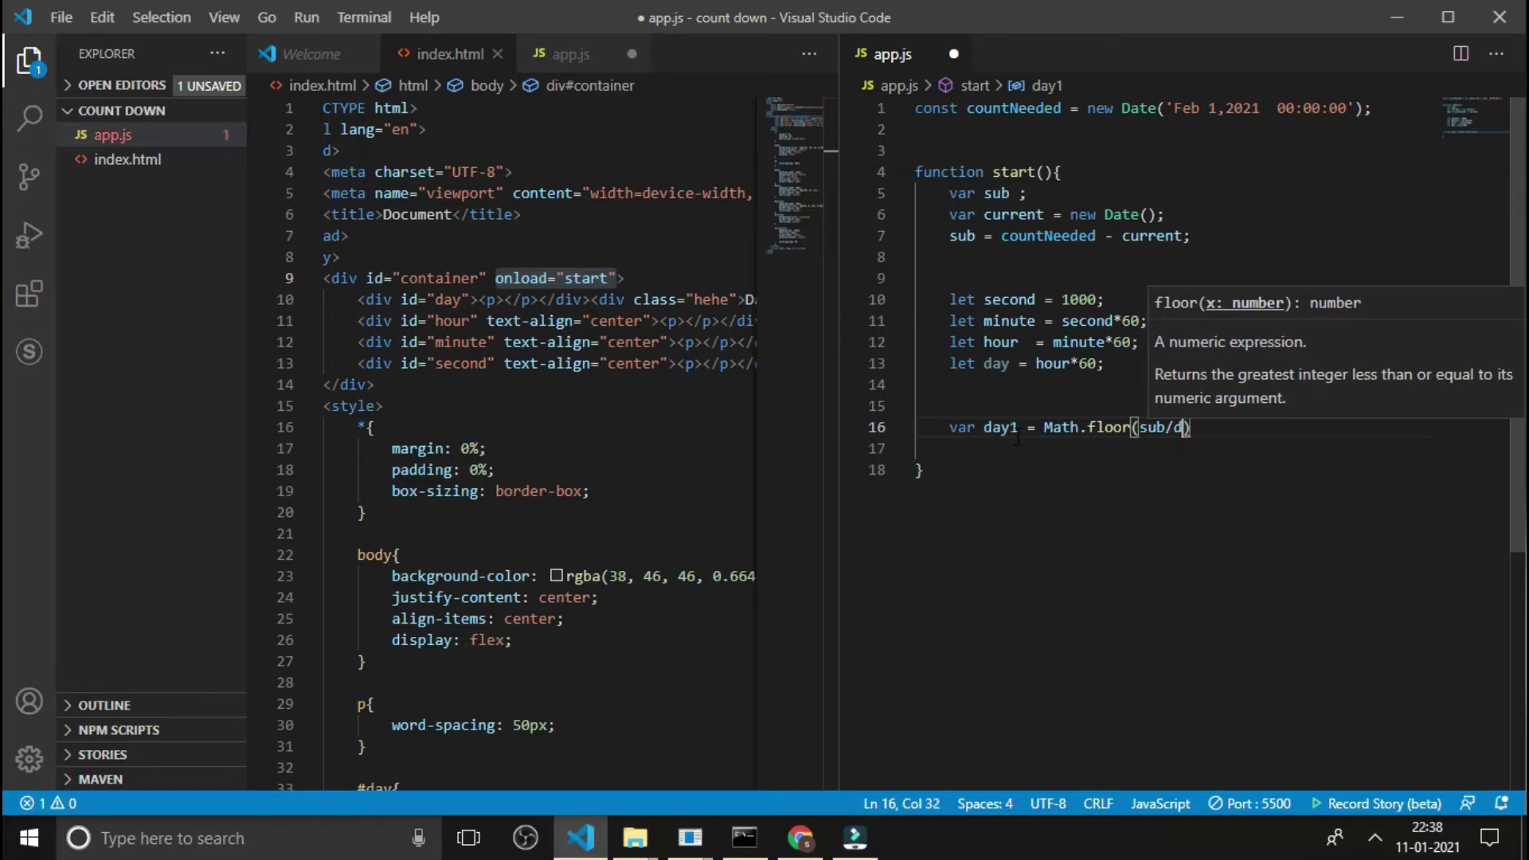
type("ay")
key("Escape")
key("Escape")
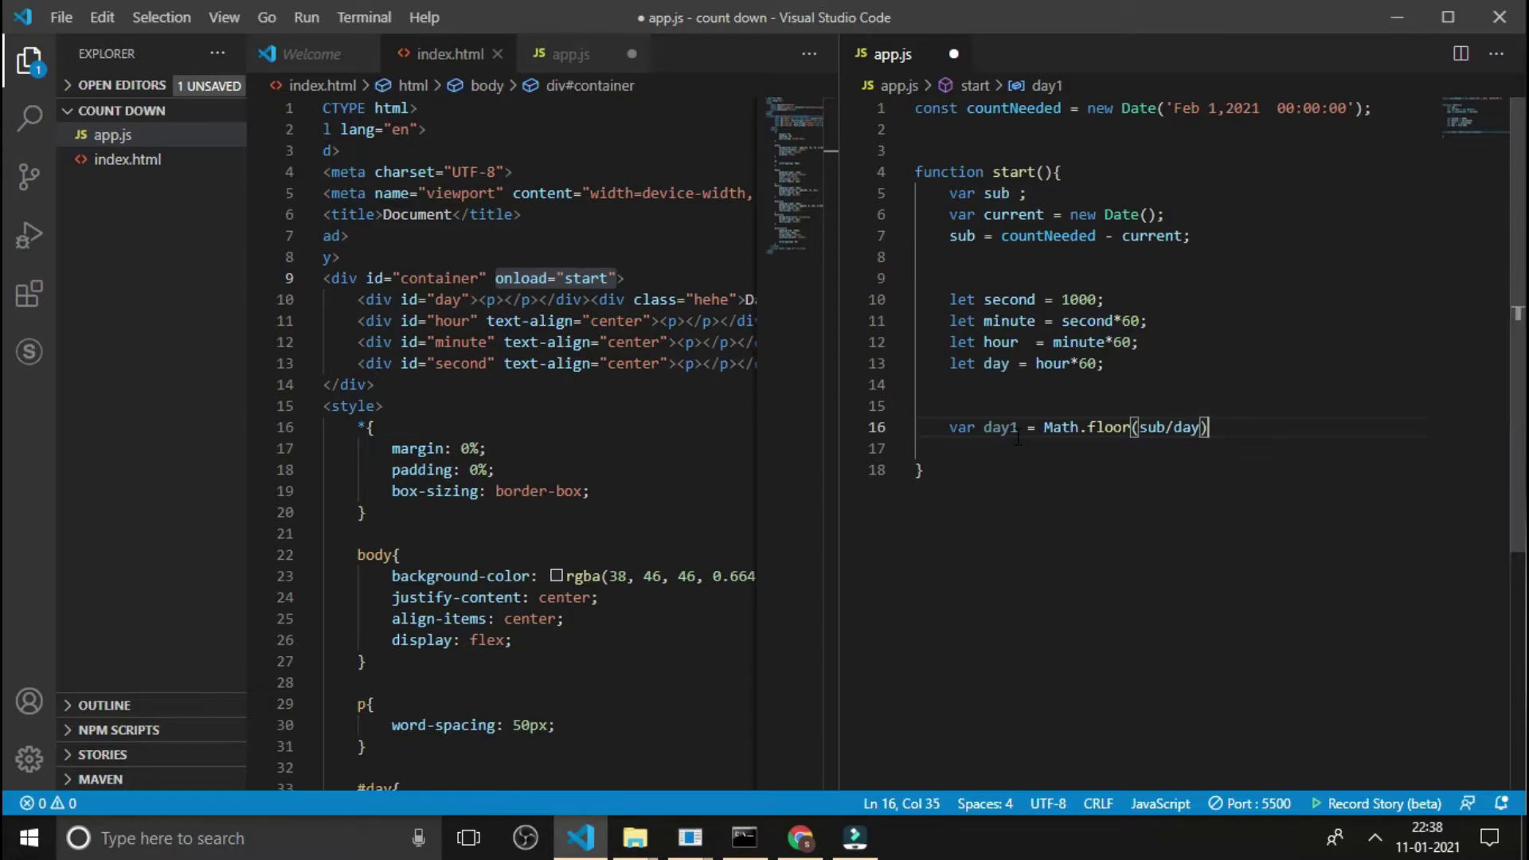
key("Right")
type(";")
key("Return")
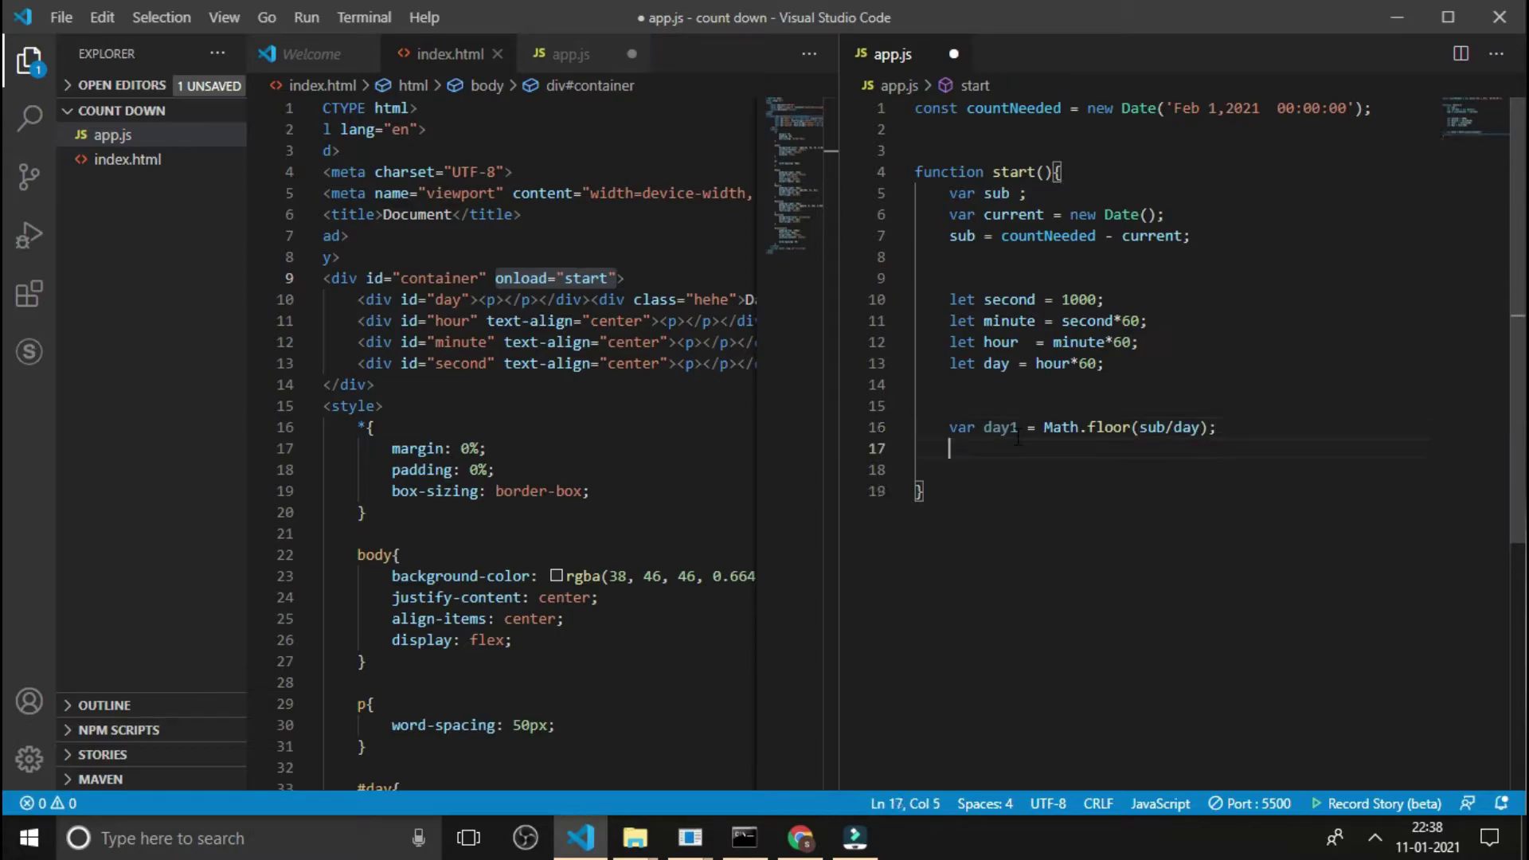
key("ctrl+s")
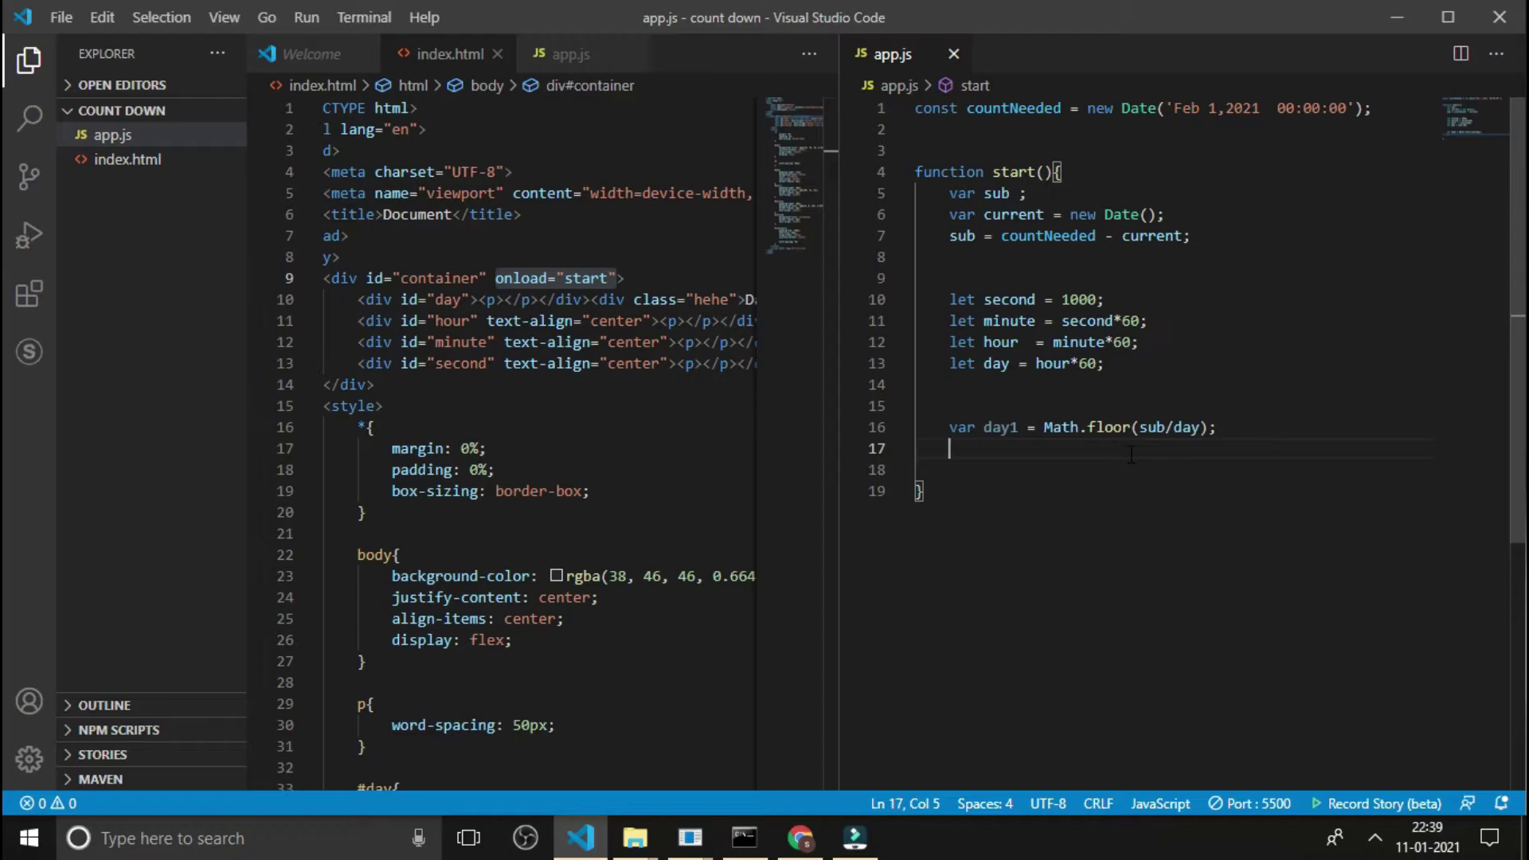
type("var ")
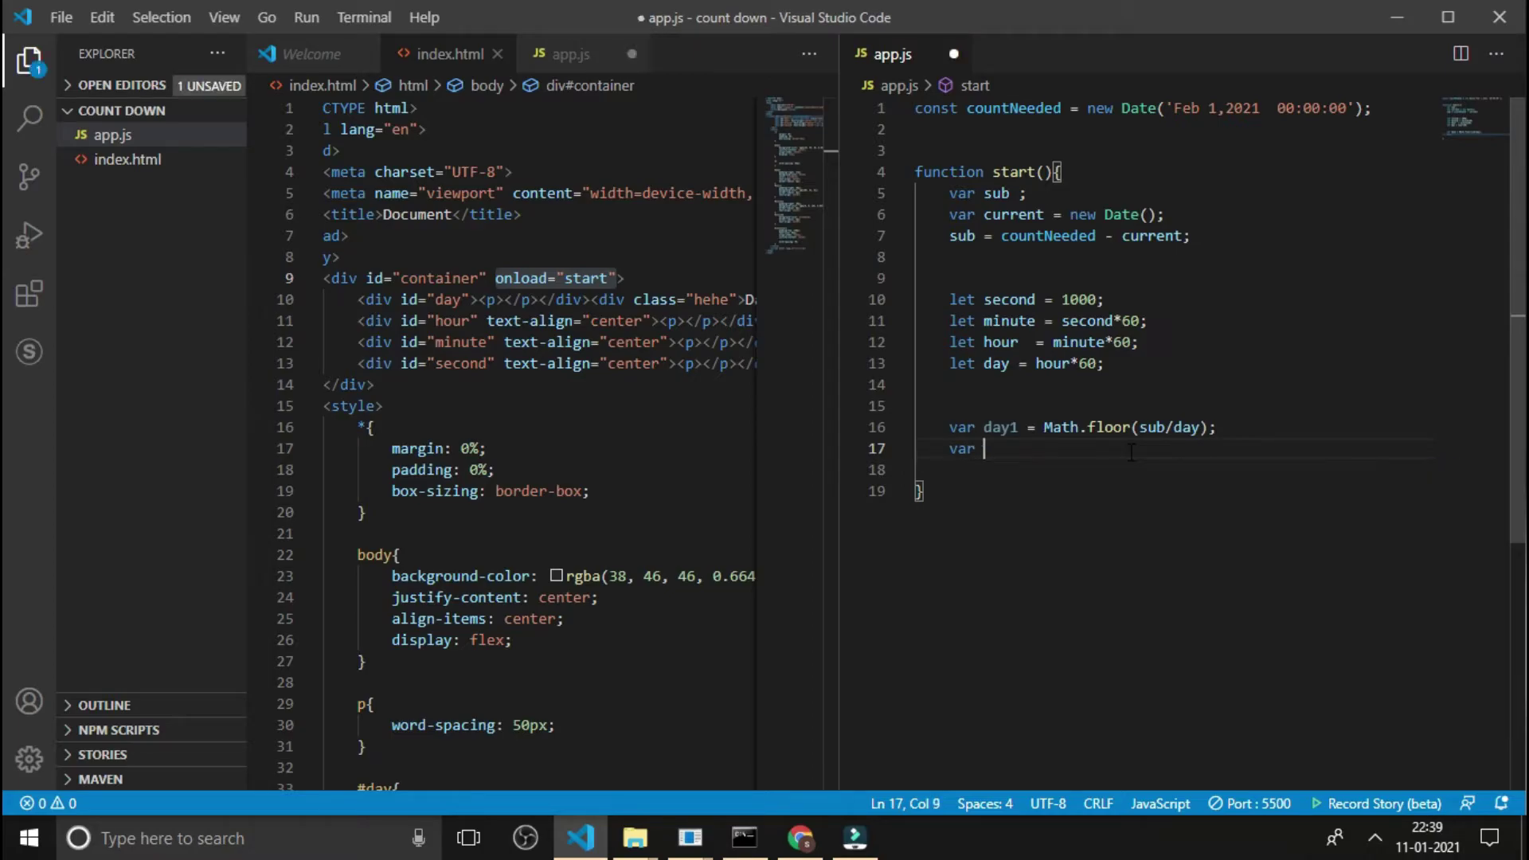
type("mi")
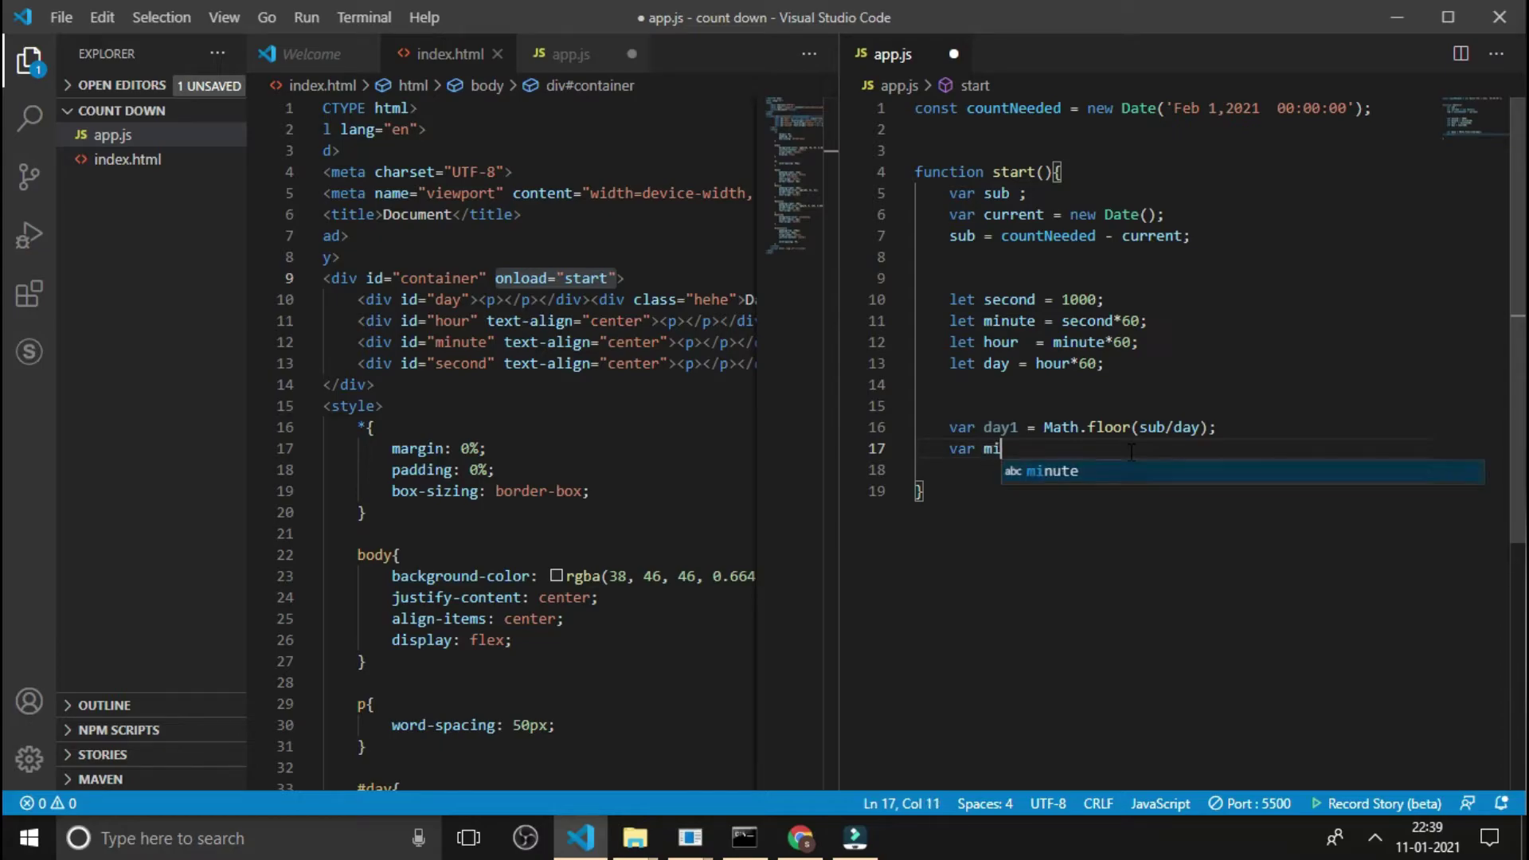
type("nute")
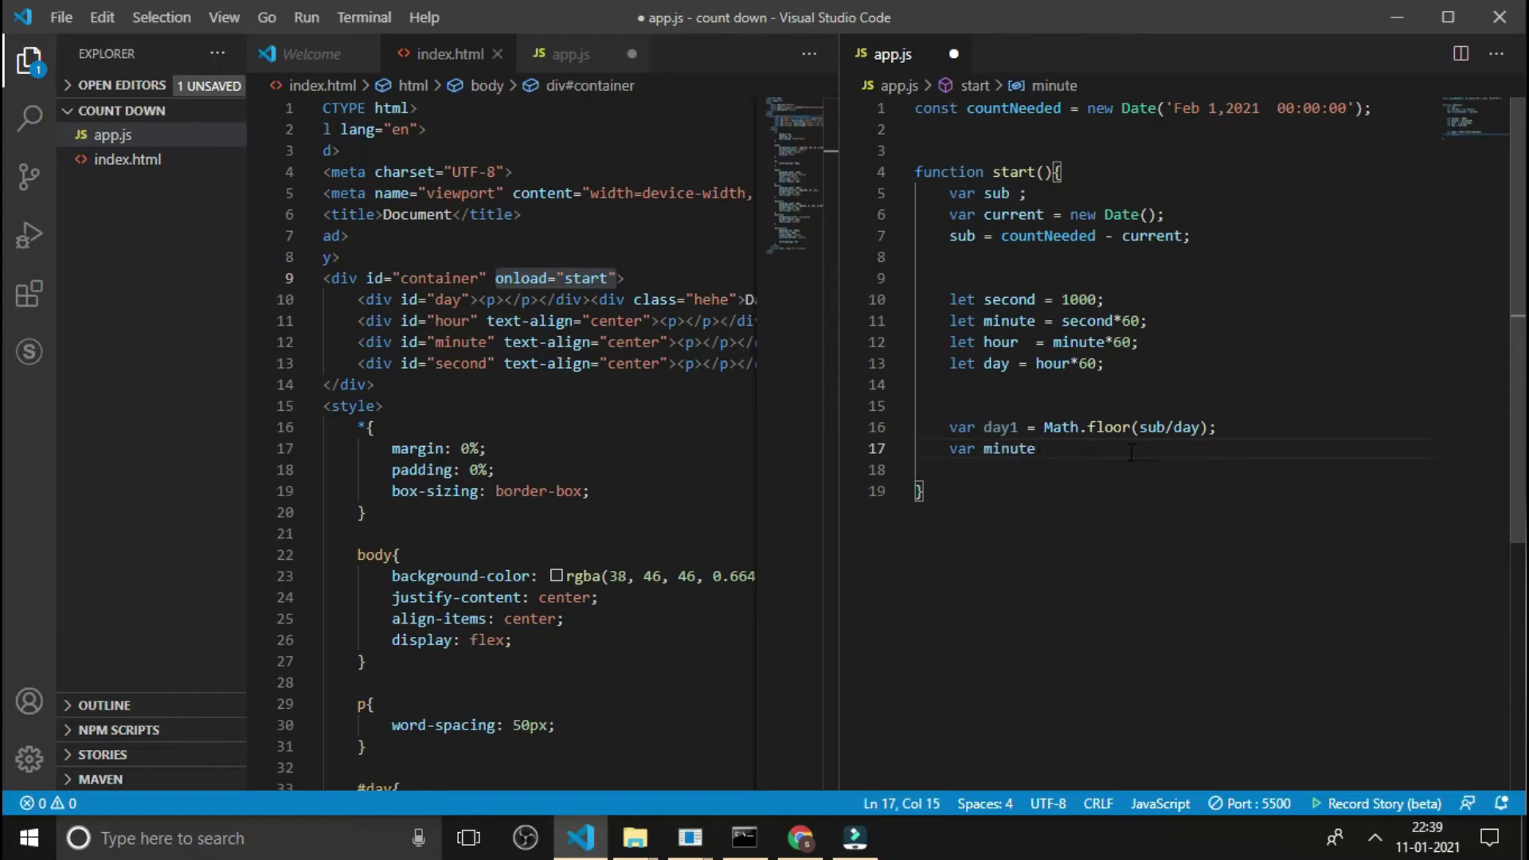
type("1")
type(" = ath")
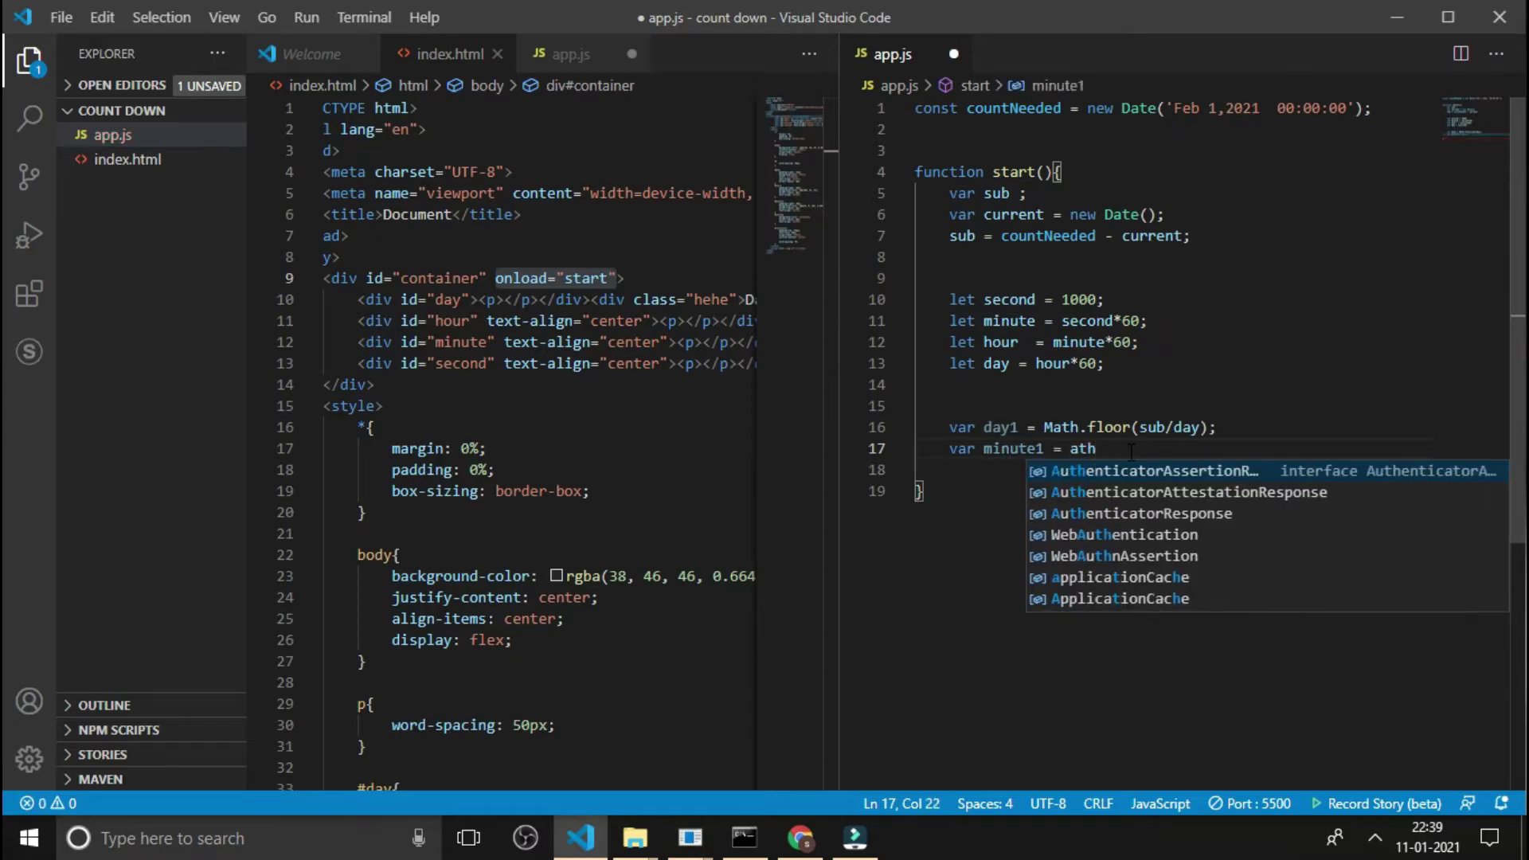
type("t")
Add minute1 = Math.floor((sub%(day)/ minute) on the next line.
key("BackSpace")
key("BackSpace")
type("Math")
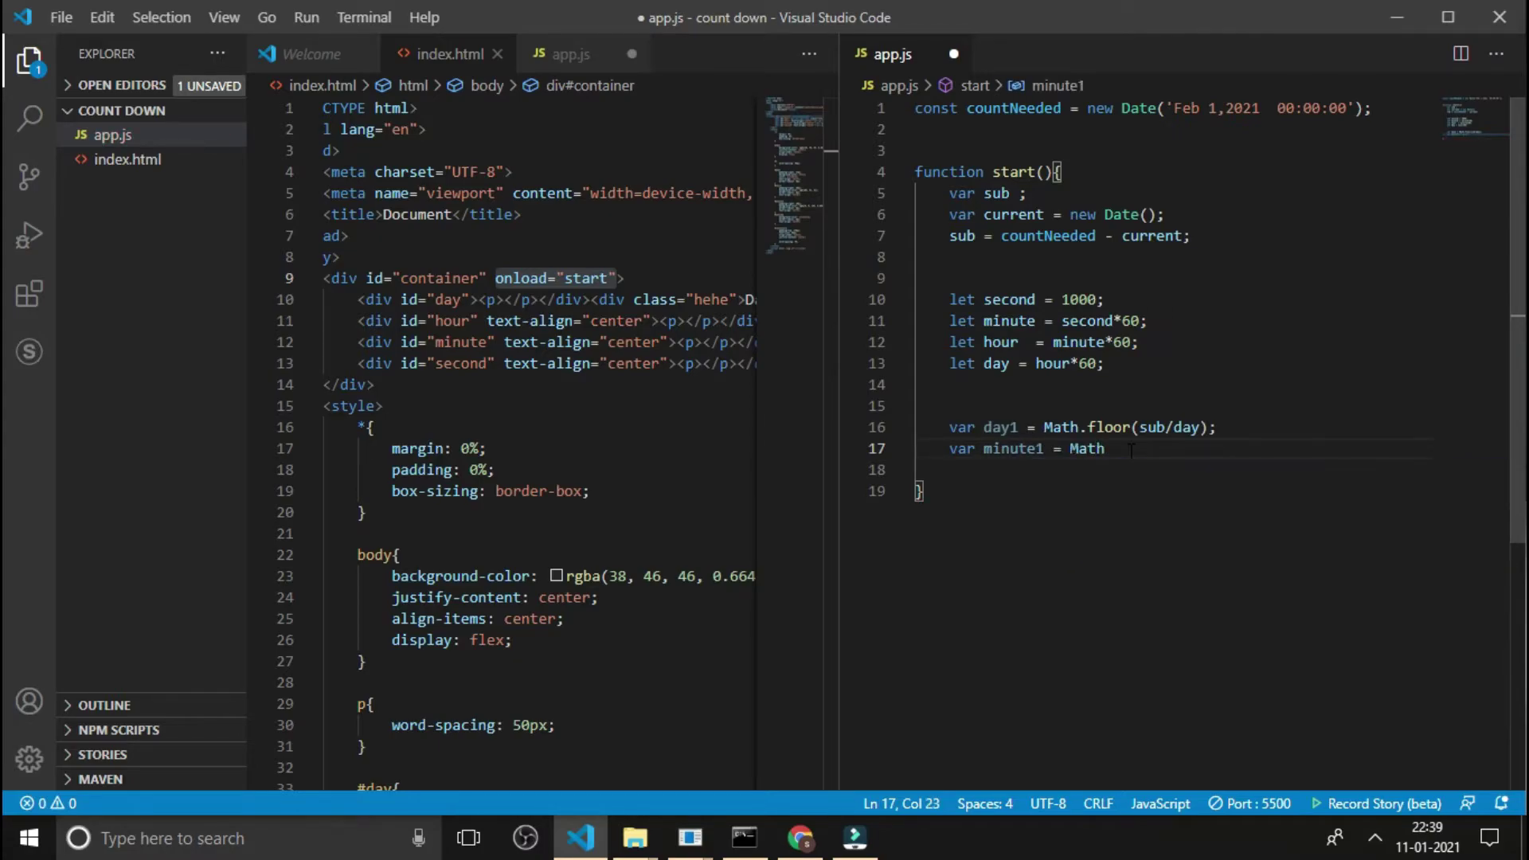
type(".fl")
key("Return")
type("(")
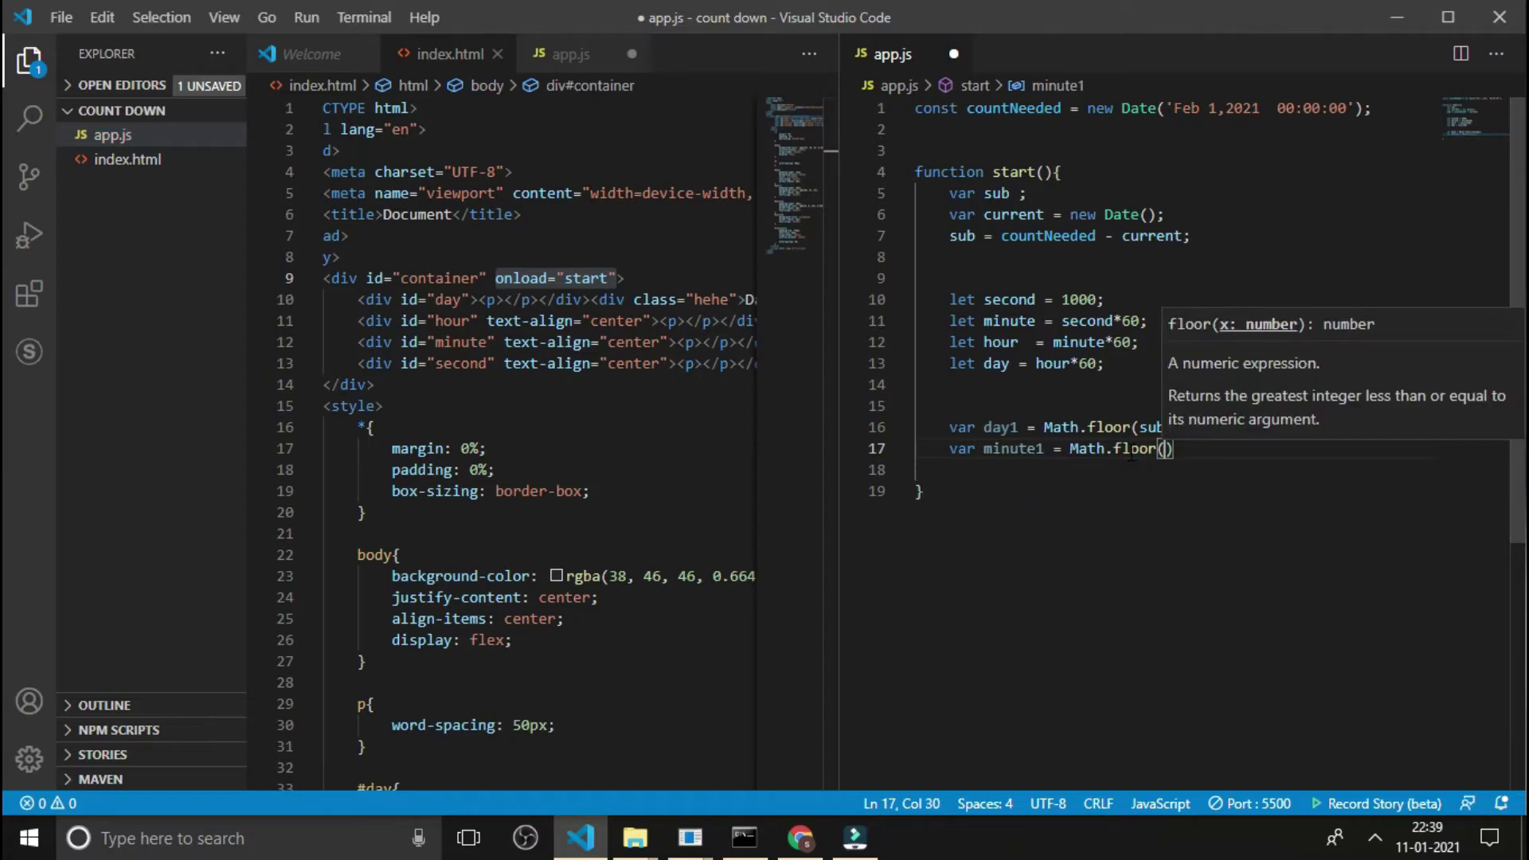
type("(sub%(day)")
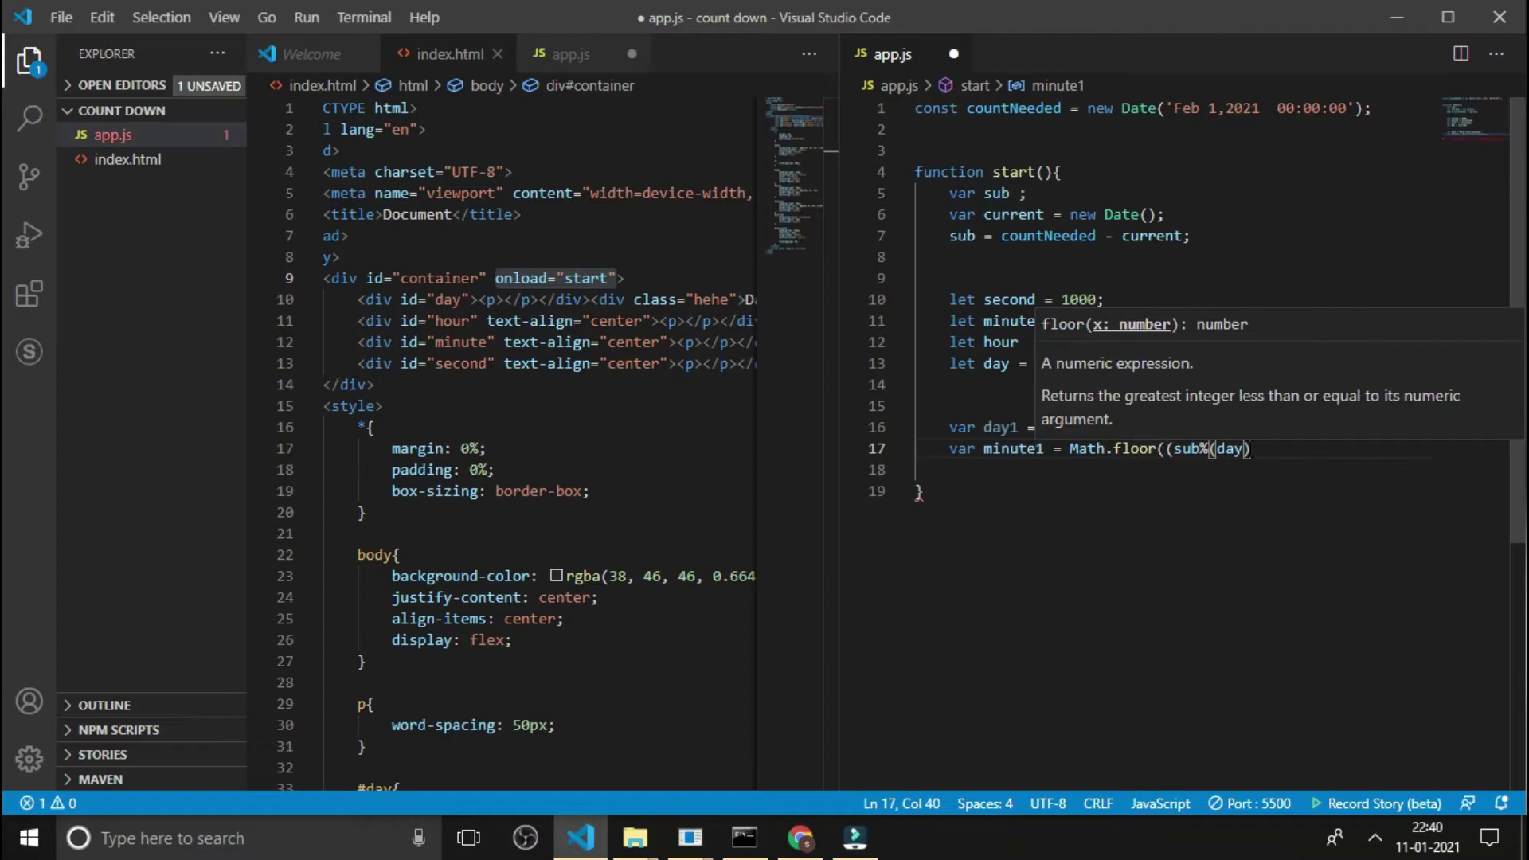
type("/")
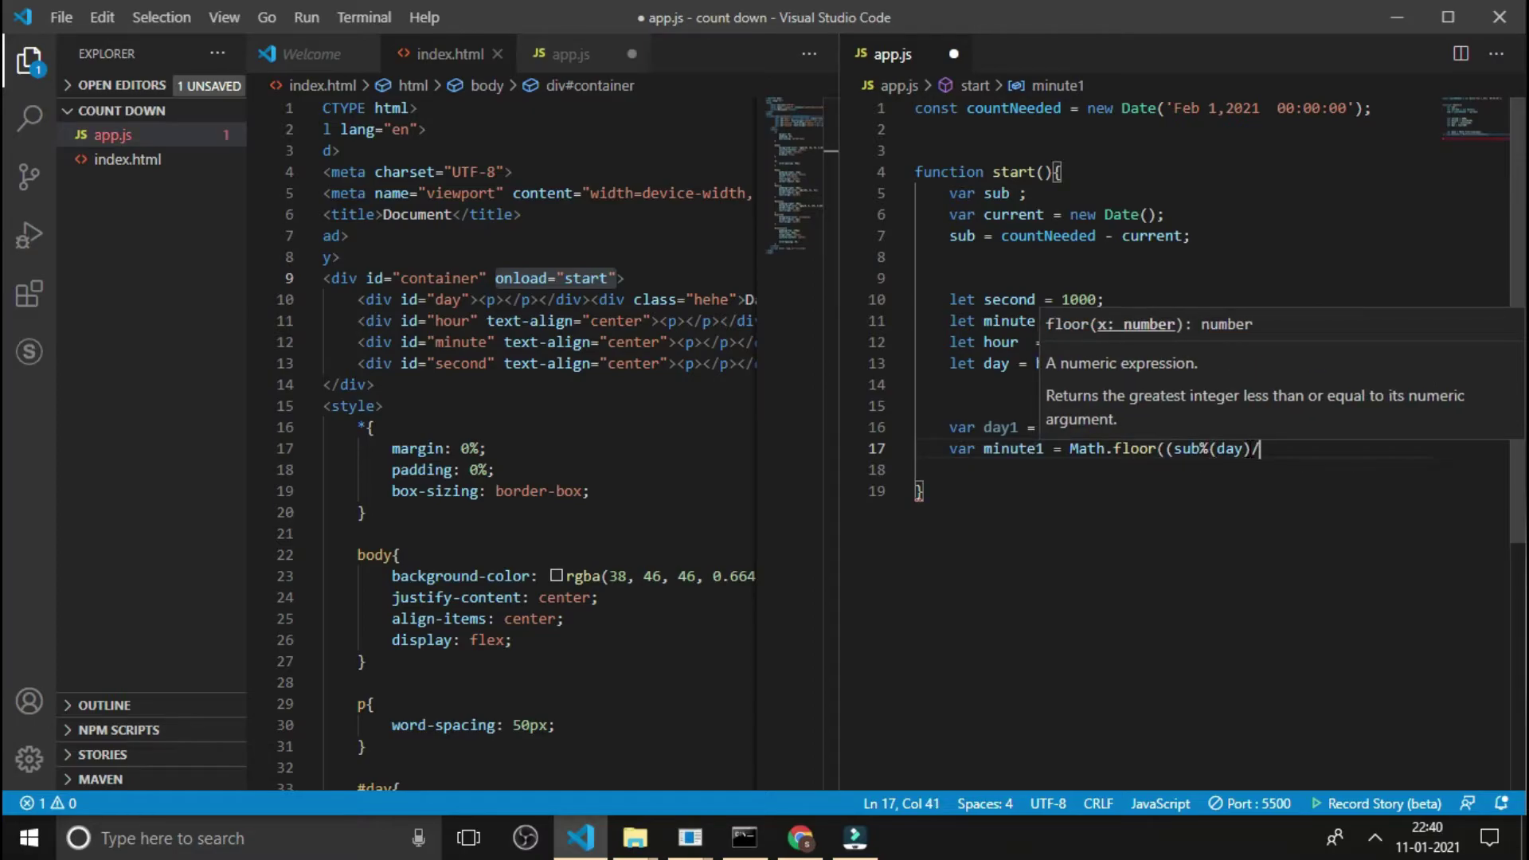
type(" minute")
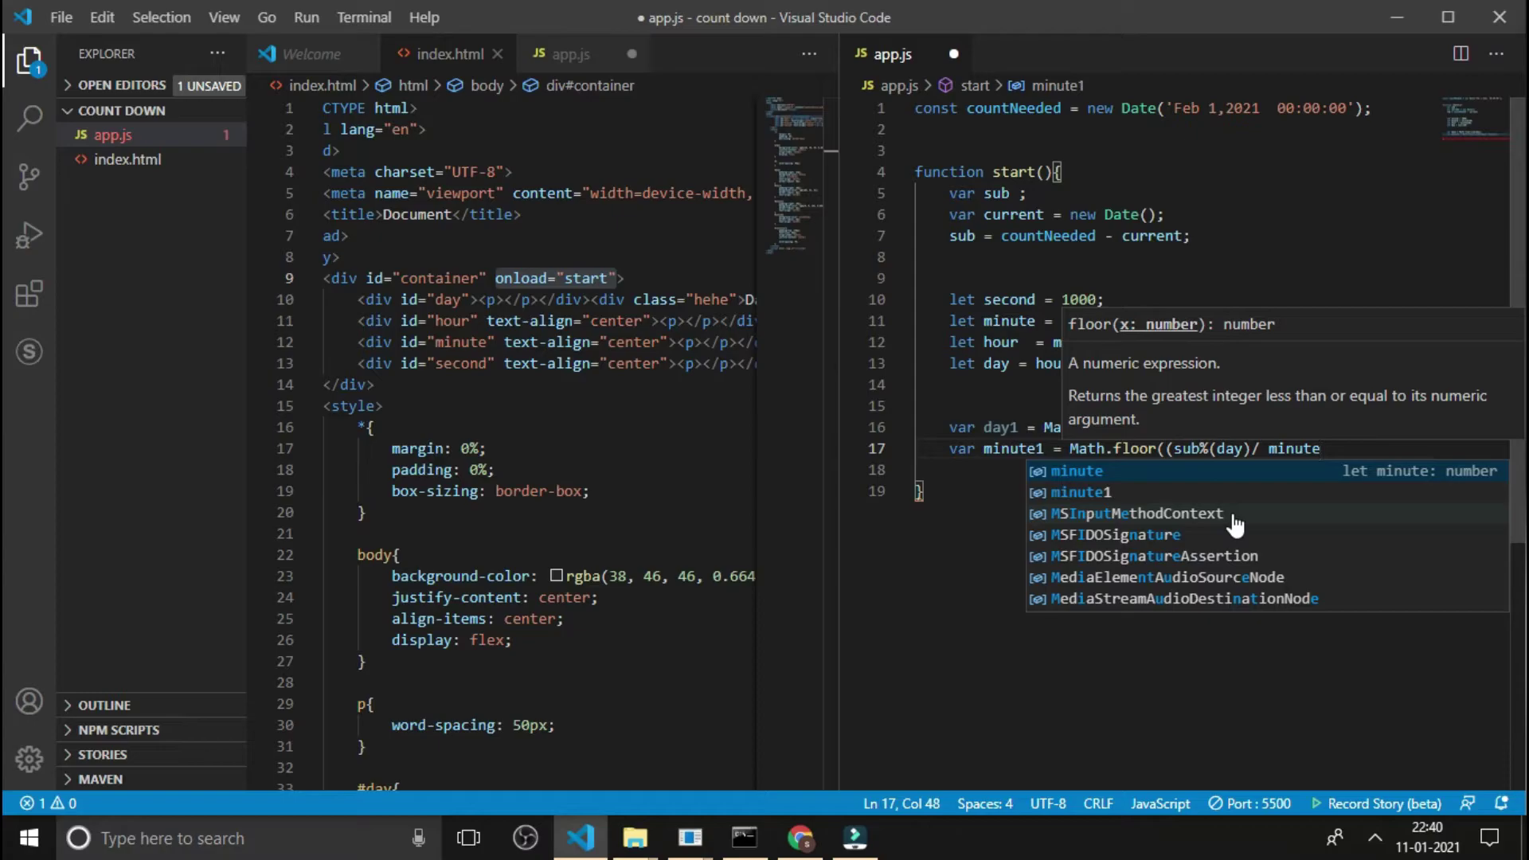
type(")")
type(";")
key("Return")
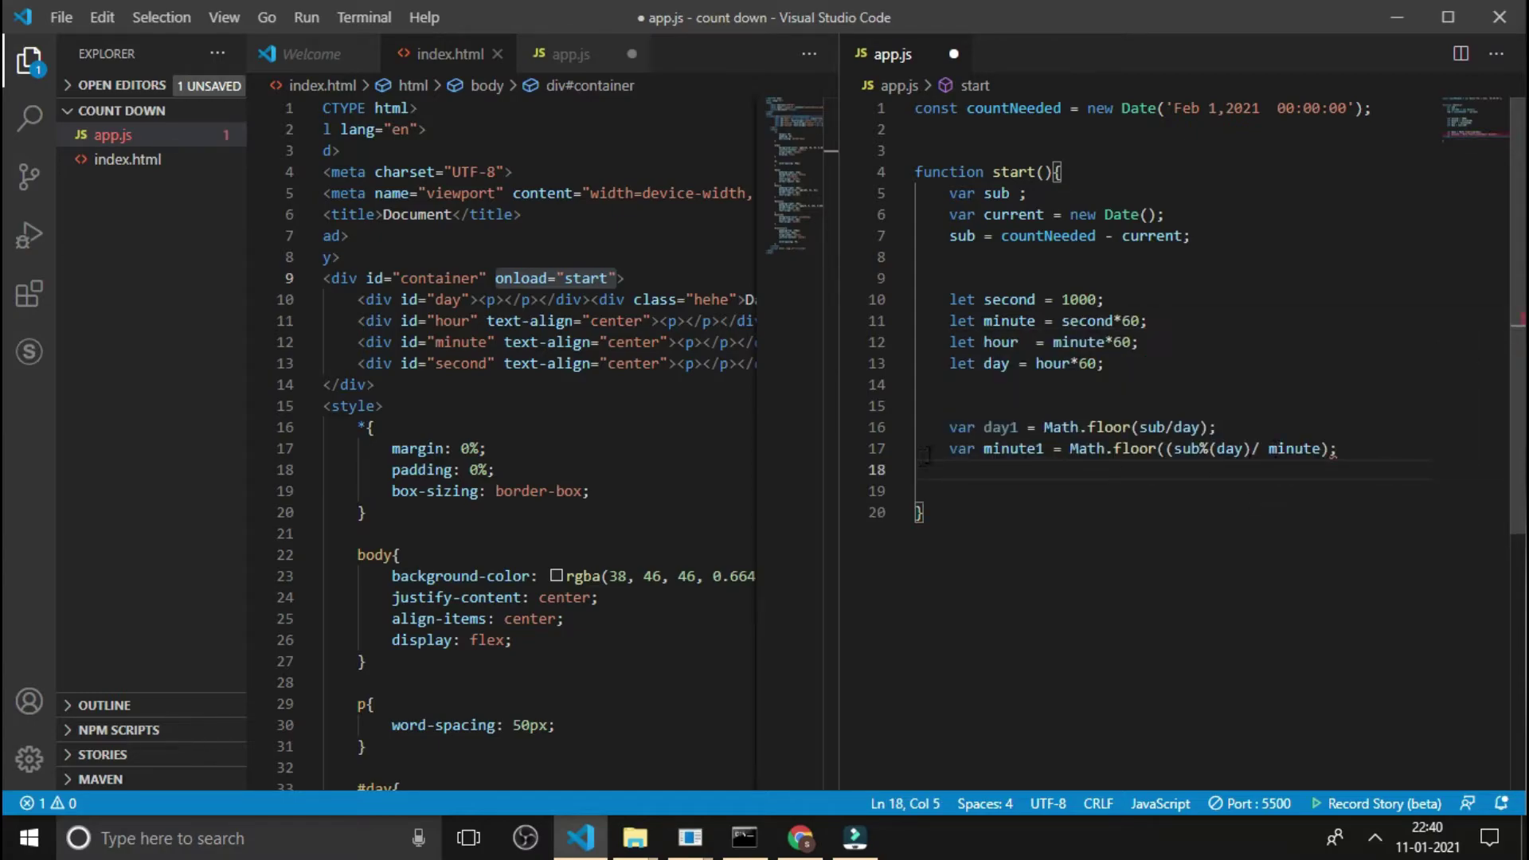
Paste two copies of the minute1 line and rename one copy to second1.
left_click_drag(943, 448, 1372, 449)
key("ctrl+c")
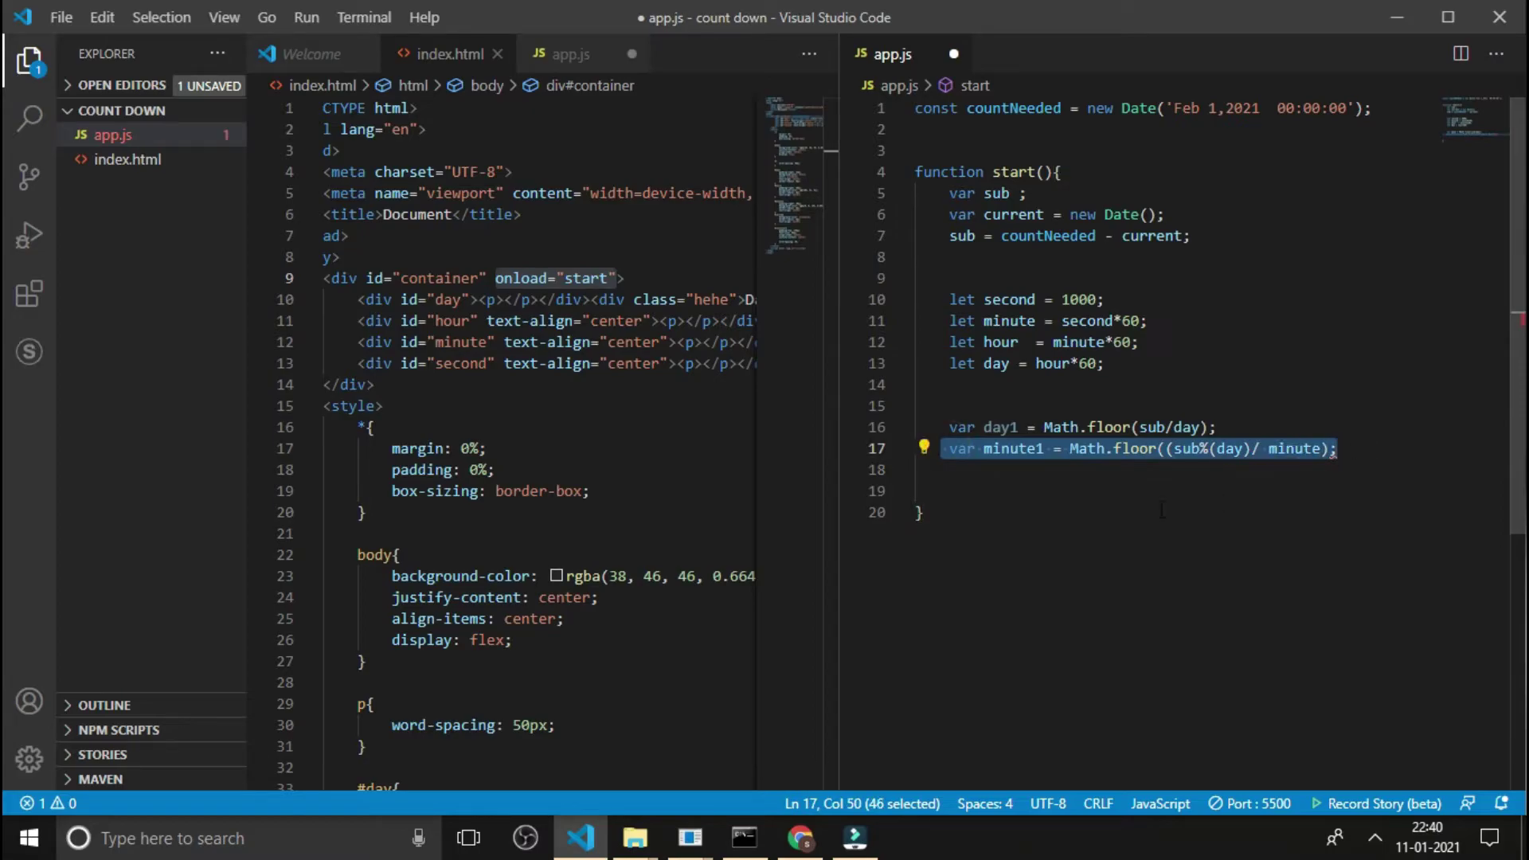
left_click(1058, 481)
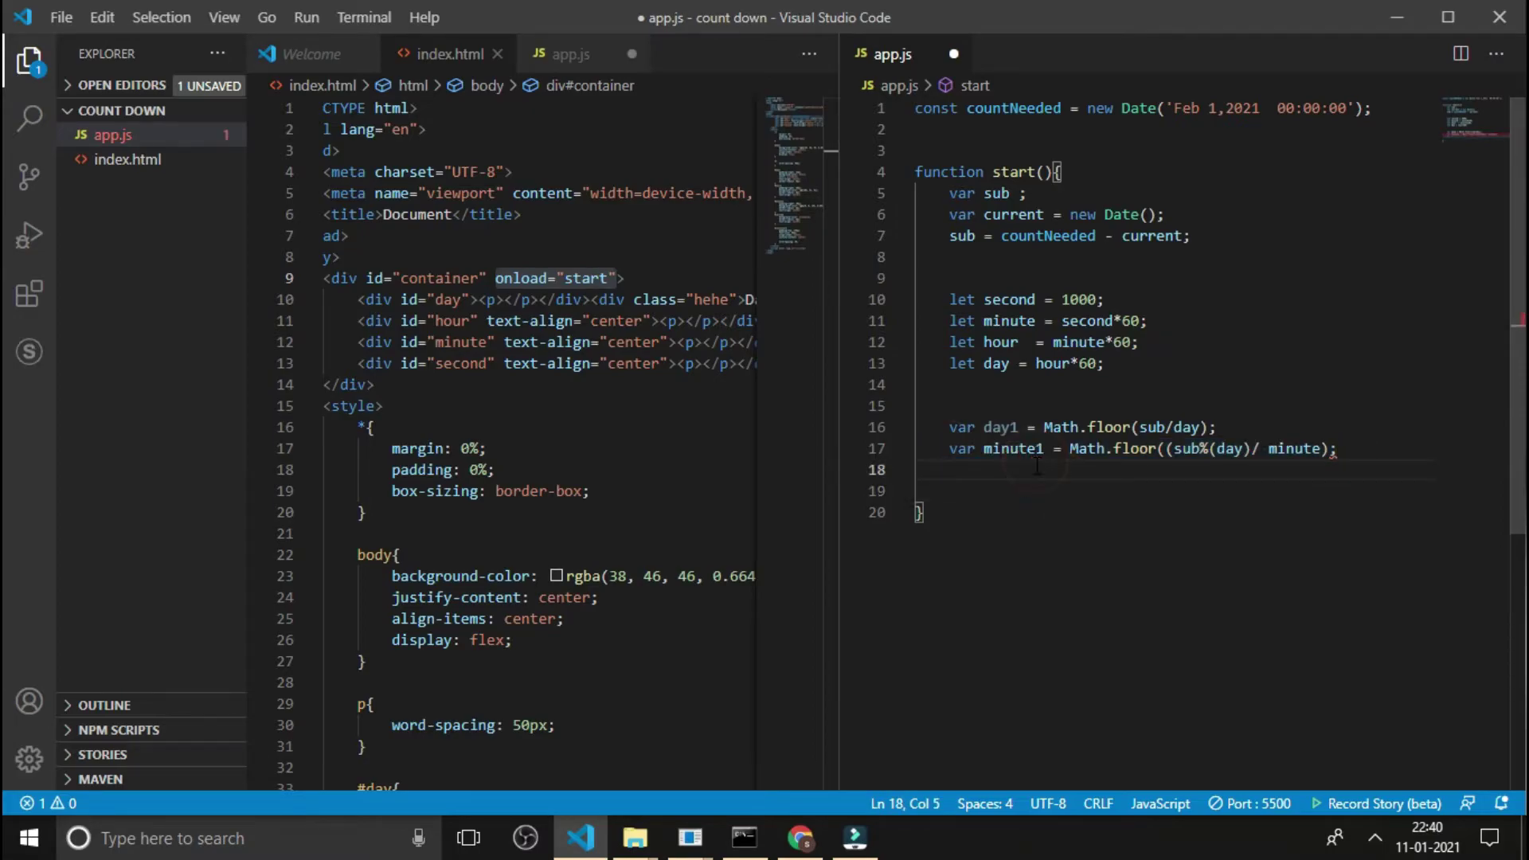
key("ctrl+v")
key("Down")
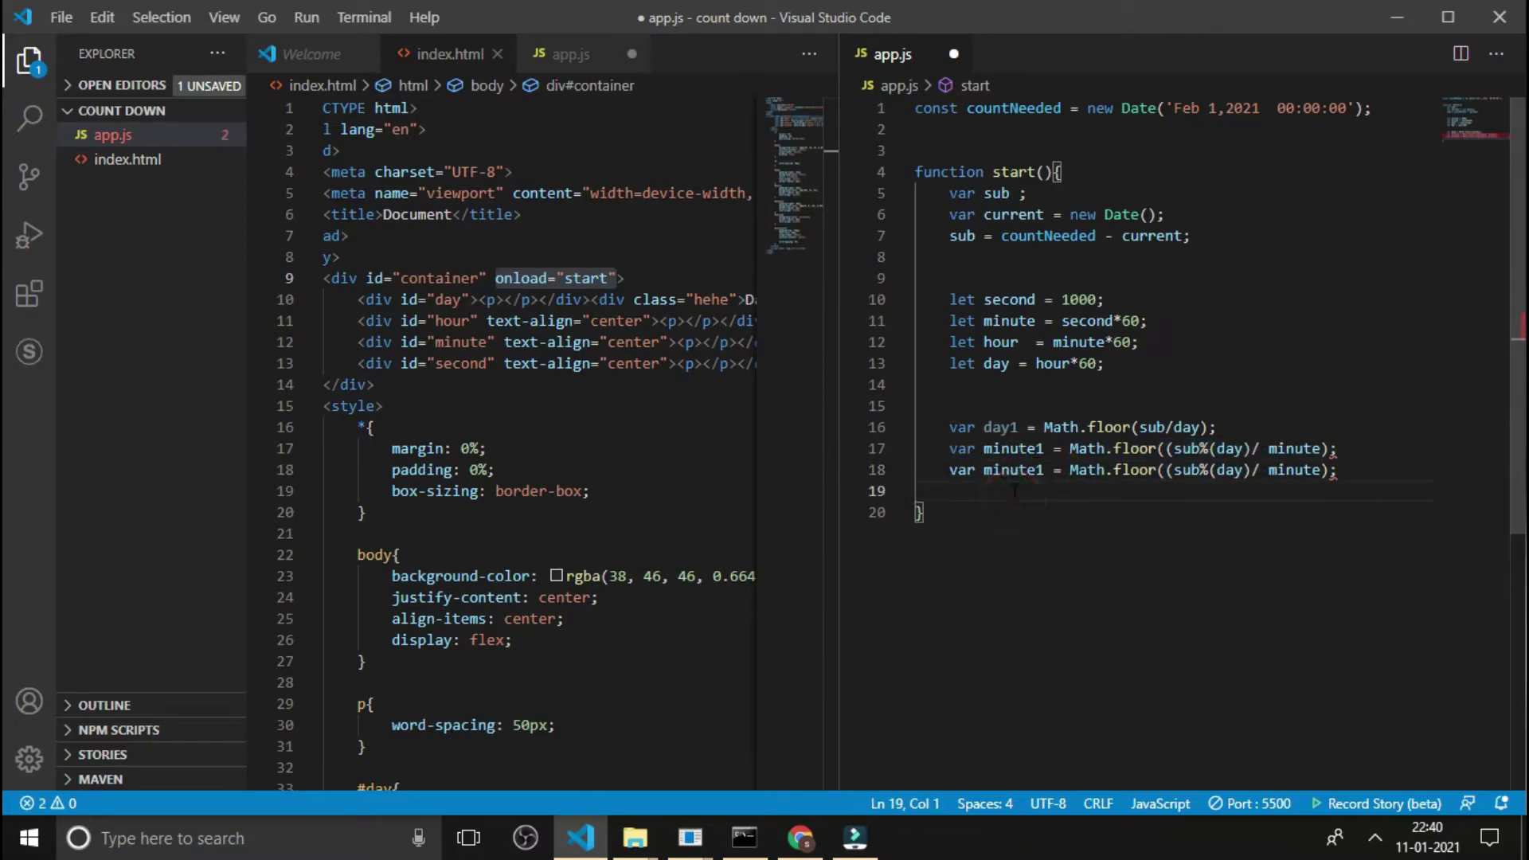
key("ctrl+v")
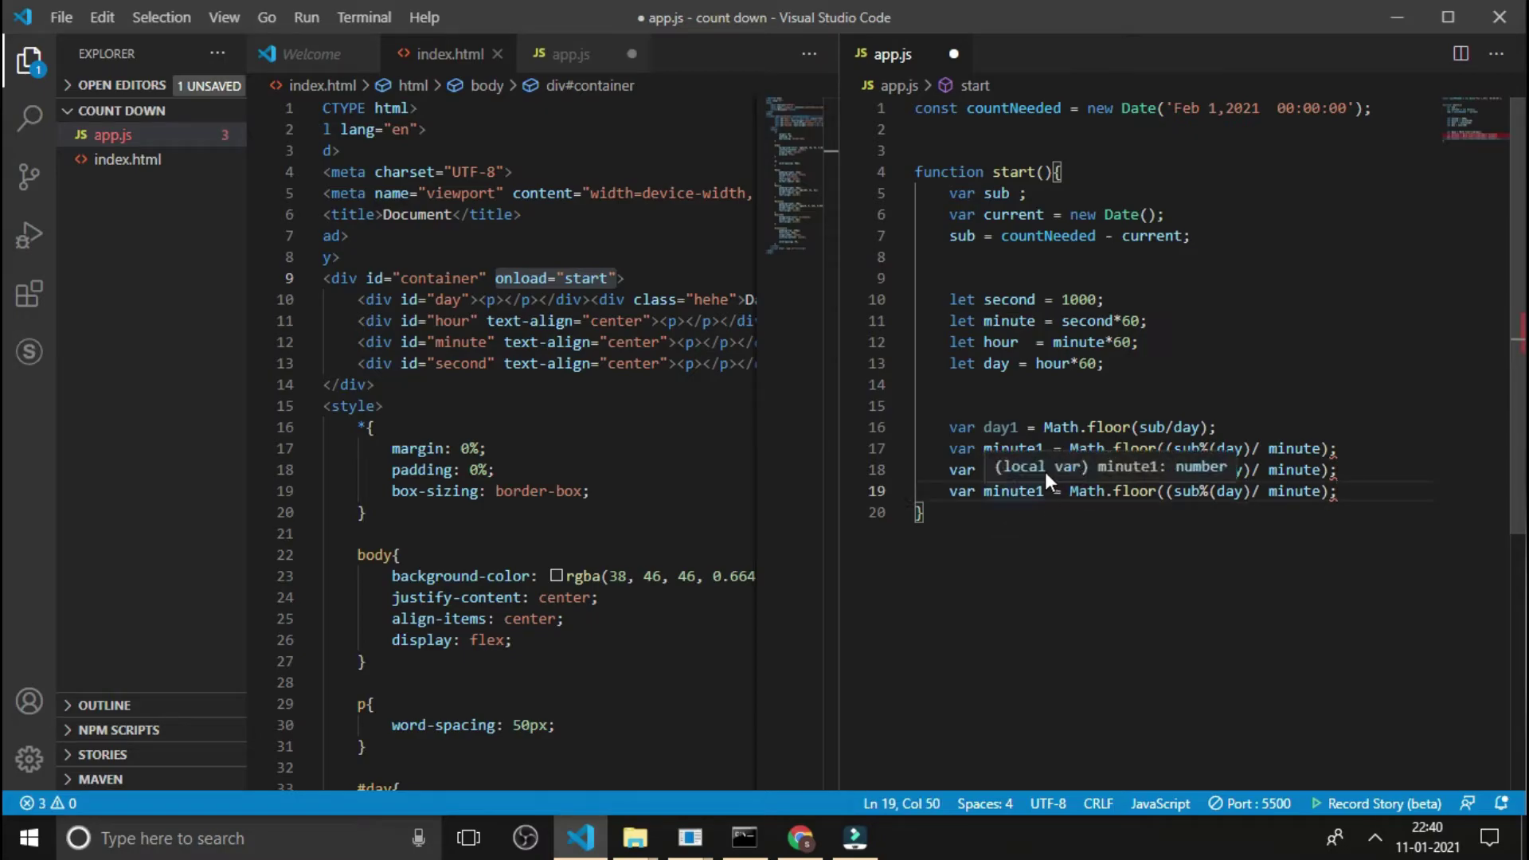
double_click(1013, 470)
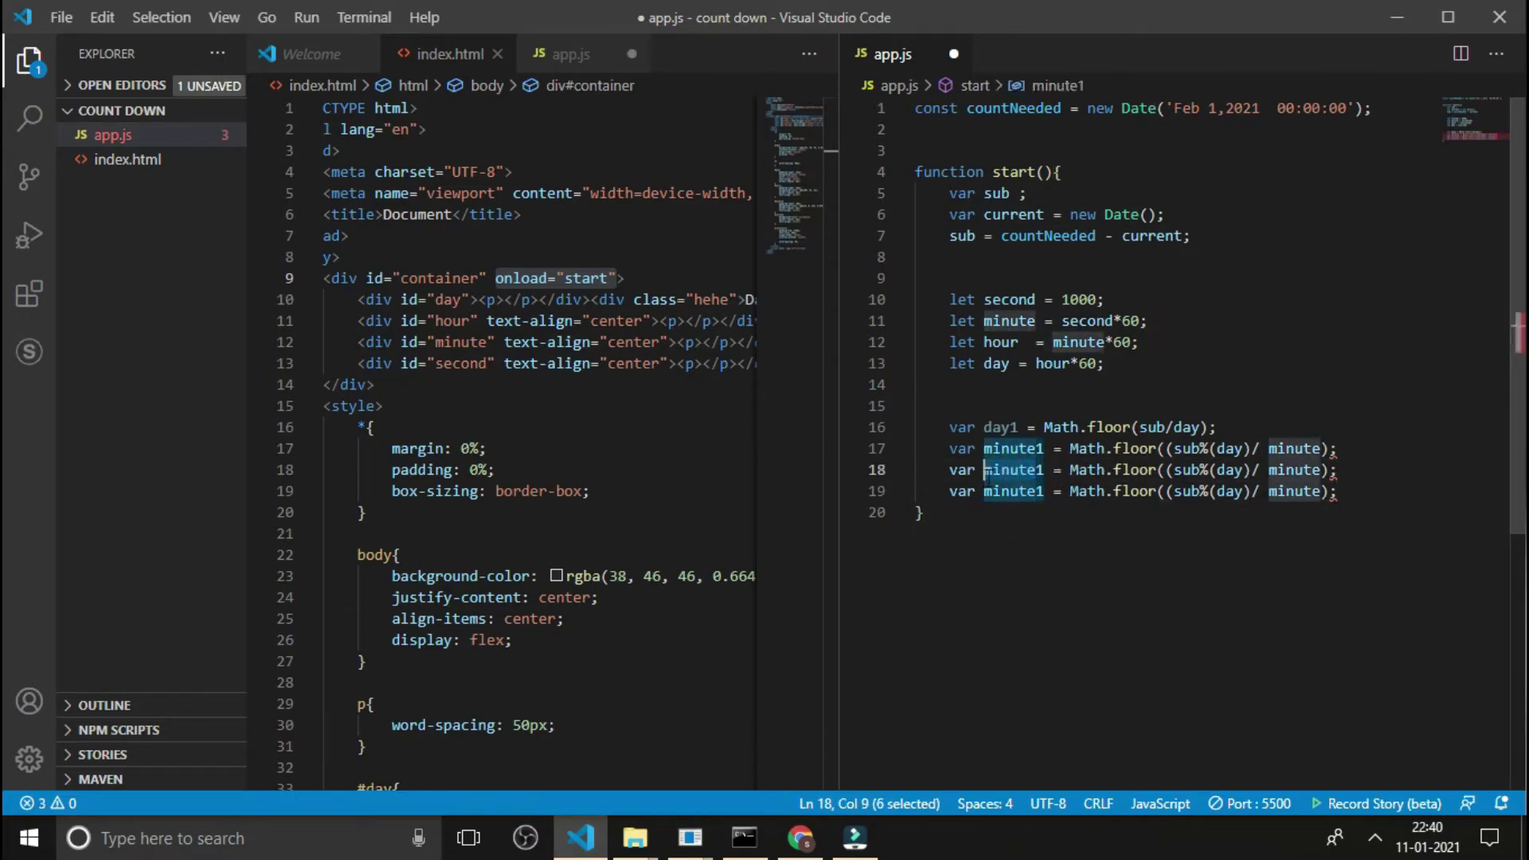
type("seco")
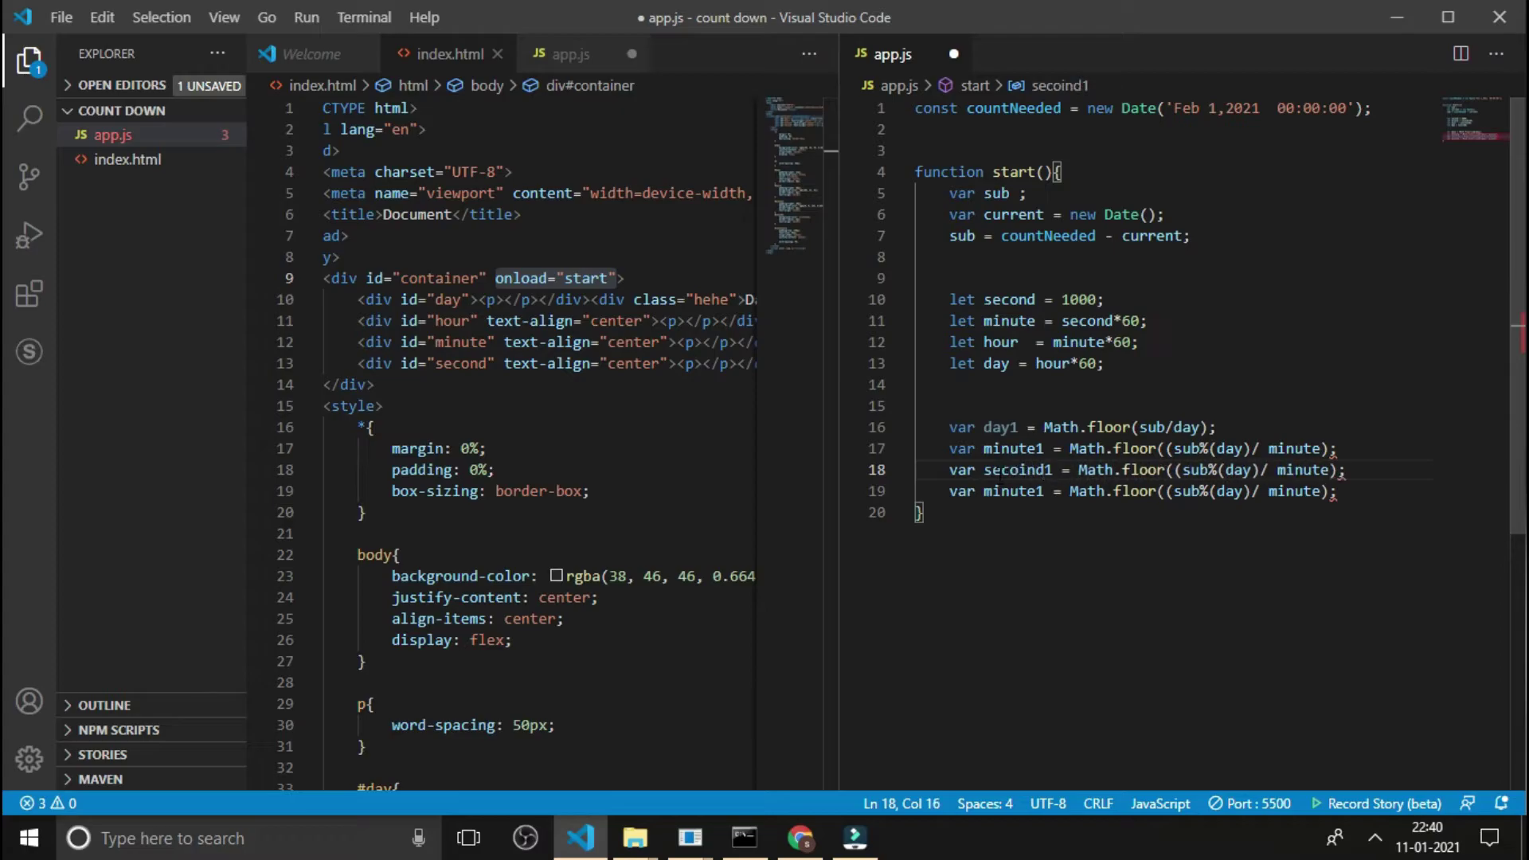
type("ind")
key("BackSpace")
key("BackSpace")
key("BackSpace")
type("n")
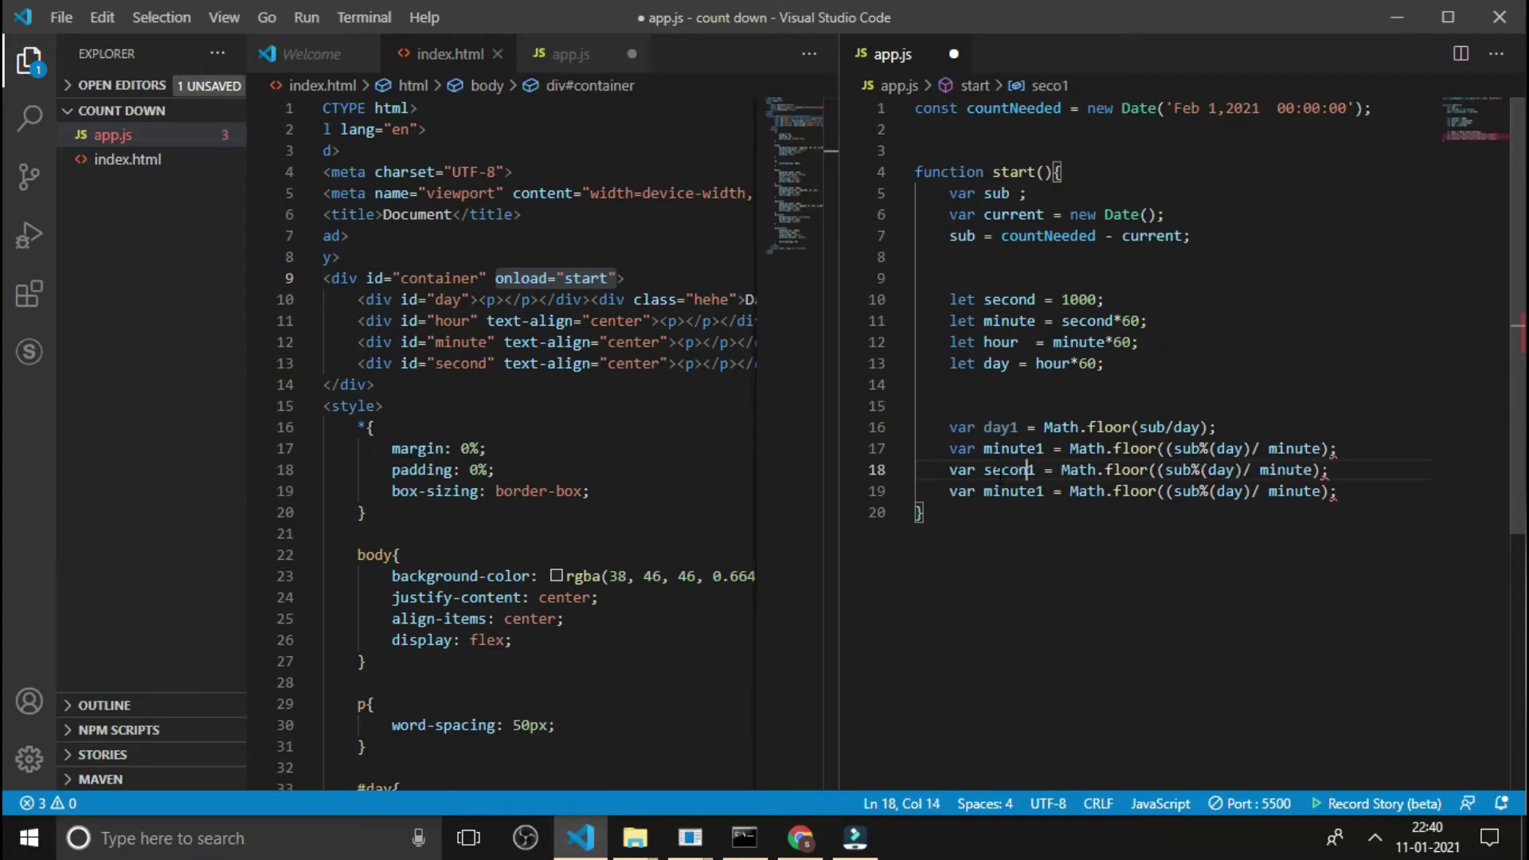
type("d")
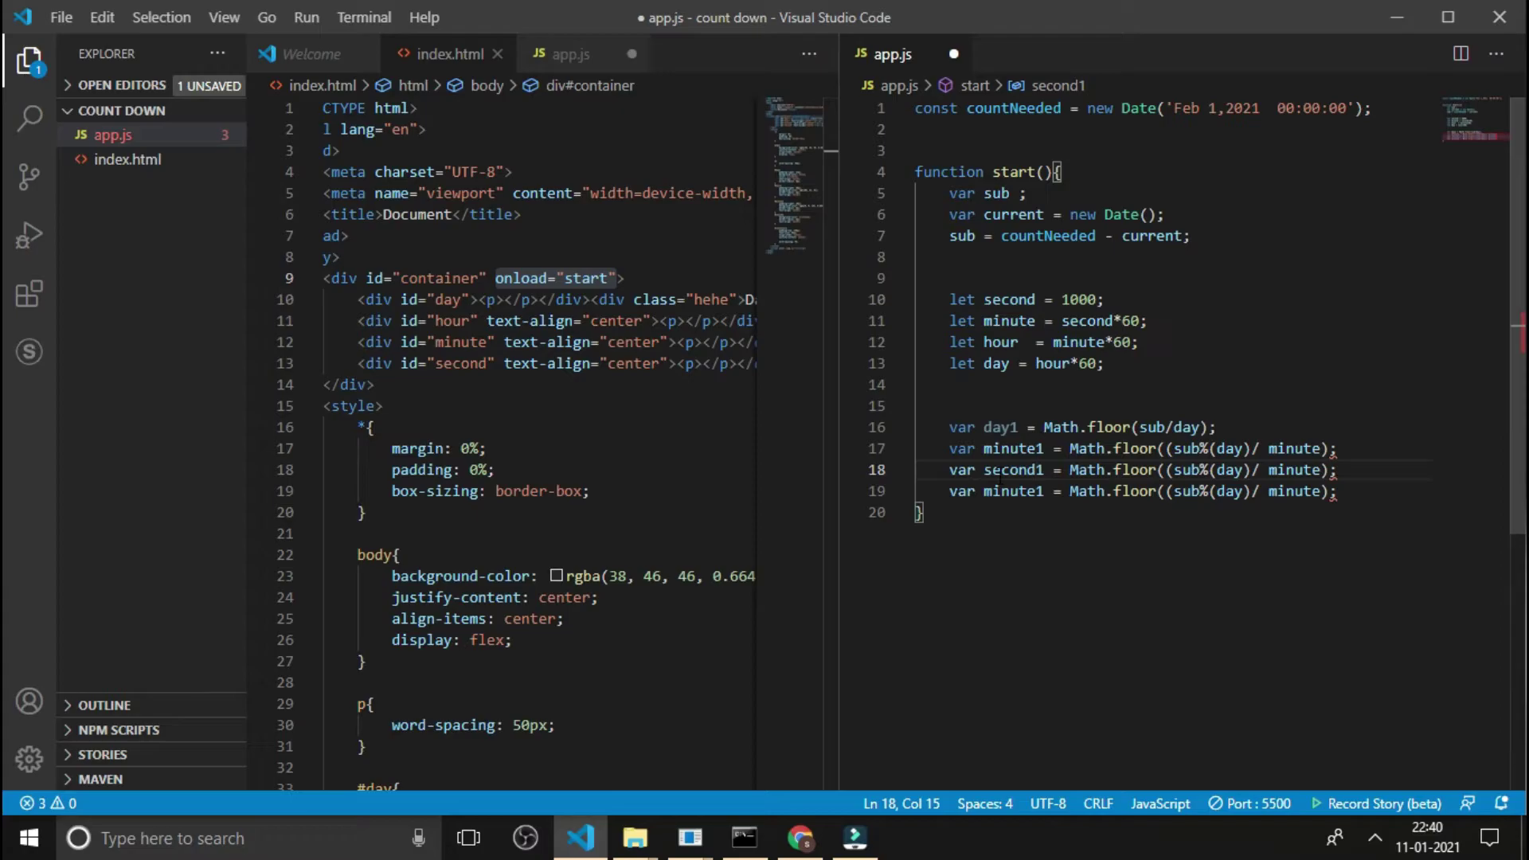
key("BackSpace")
Move the last minute1 copy directly below day1 and save app.js.
left_click_drag(941, 490, 1391, 482)
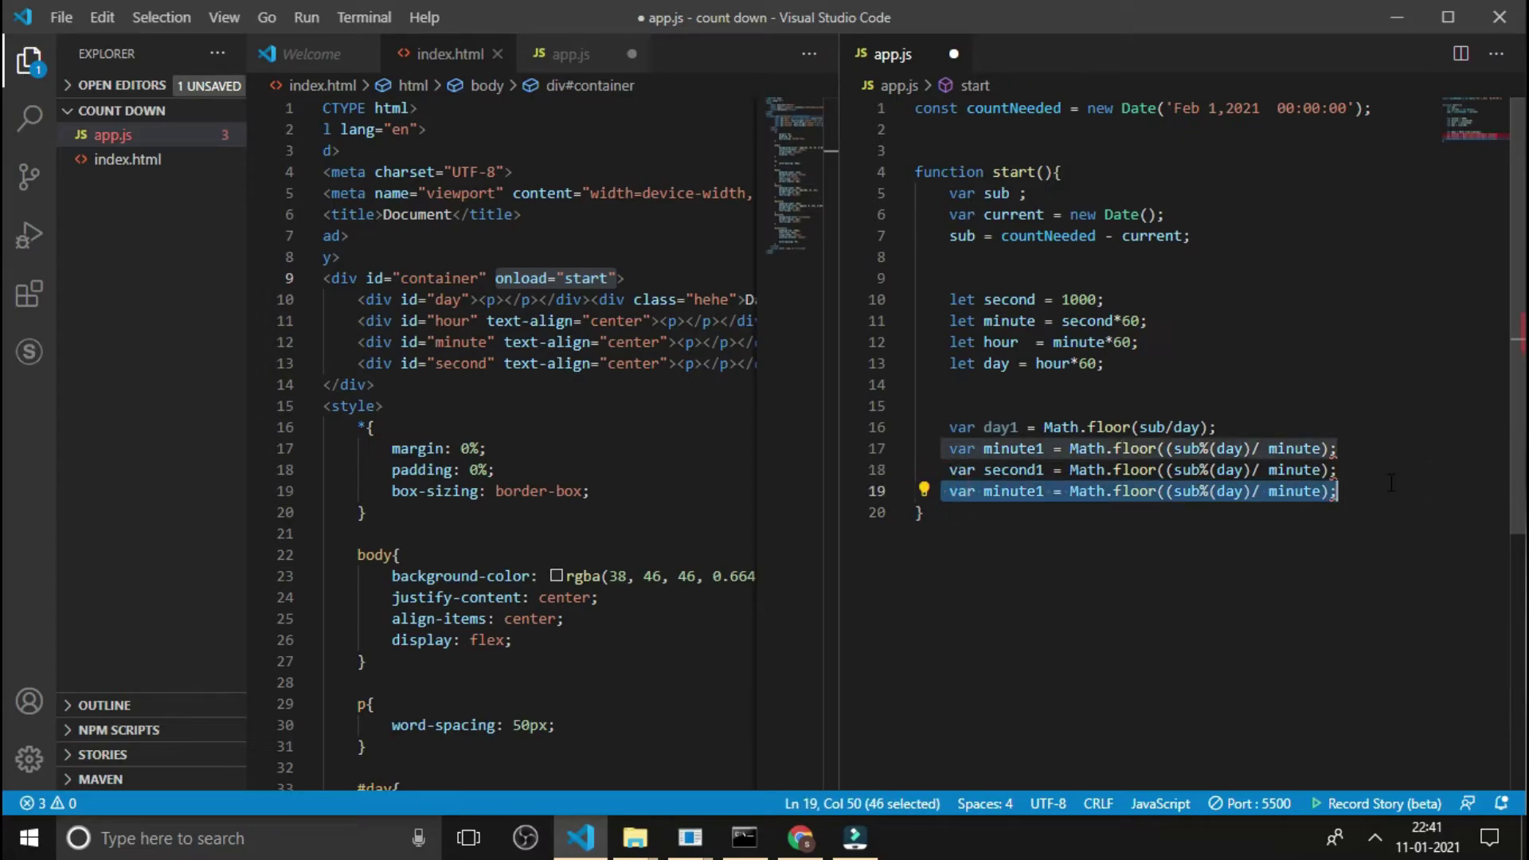
key("ctrl+x")
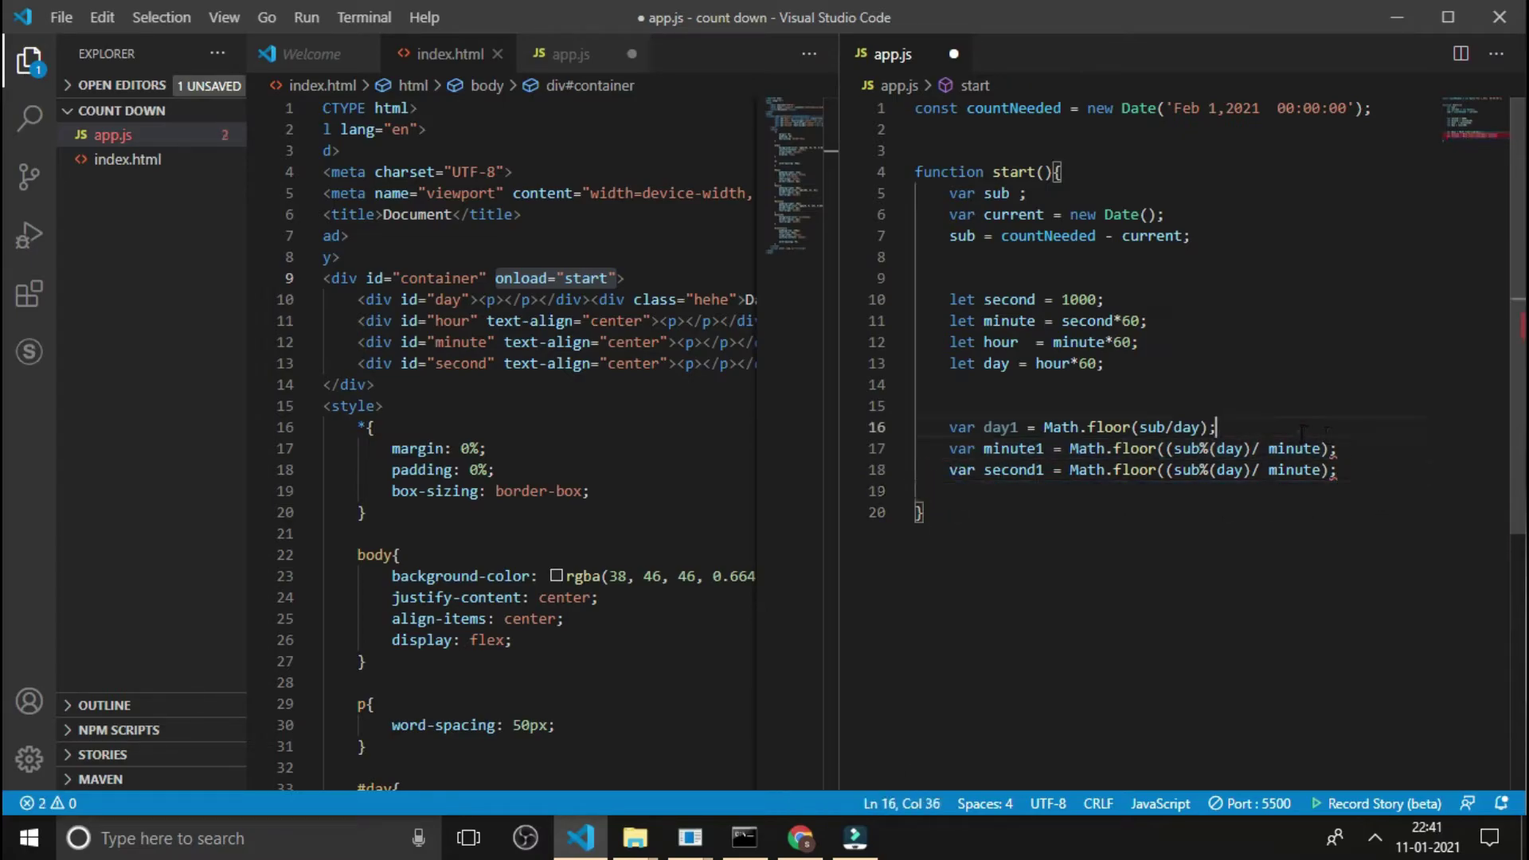
left_click(1305, 431)
key("Return")
key("ctrl+v")
key("ctrl+s")
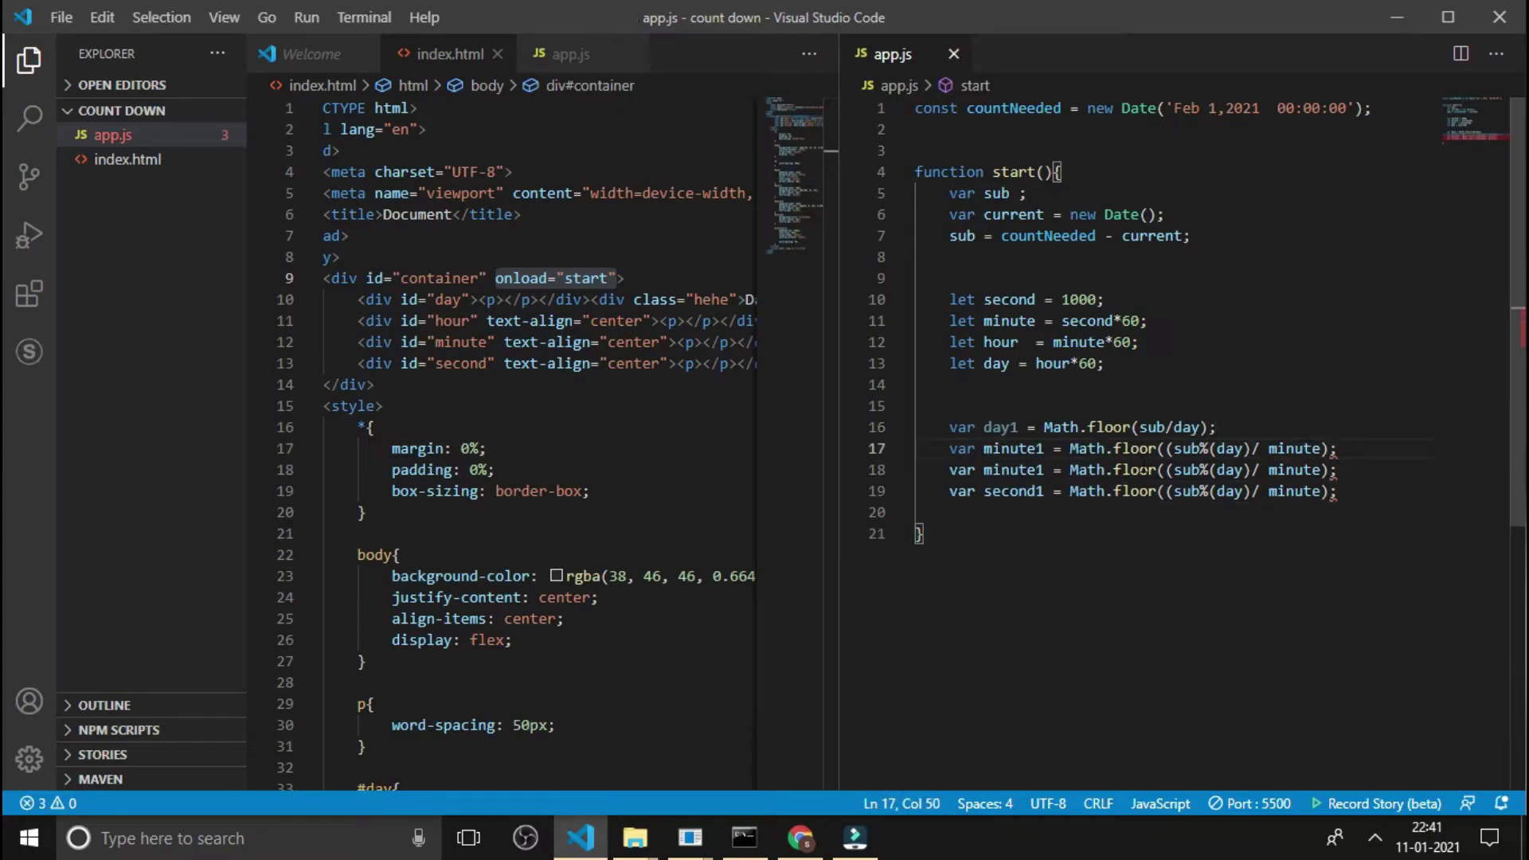
Revise the line-18 formula so its remainder uses hour instead of day.
left_click_drag(1034, 449, 983, 450)
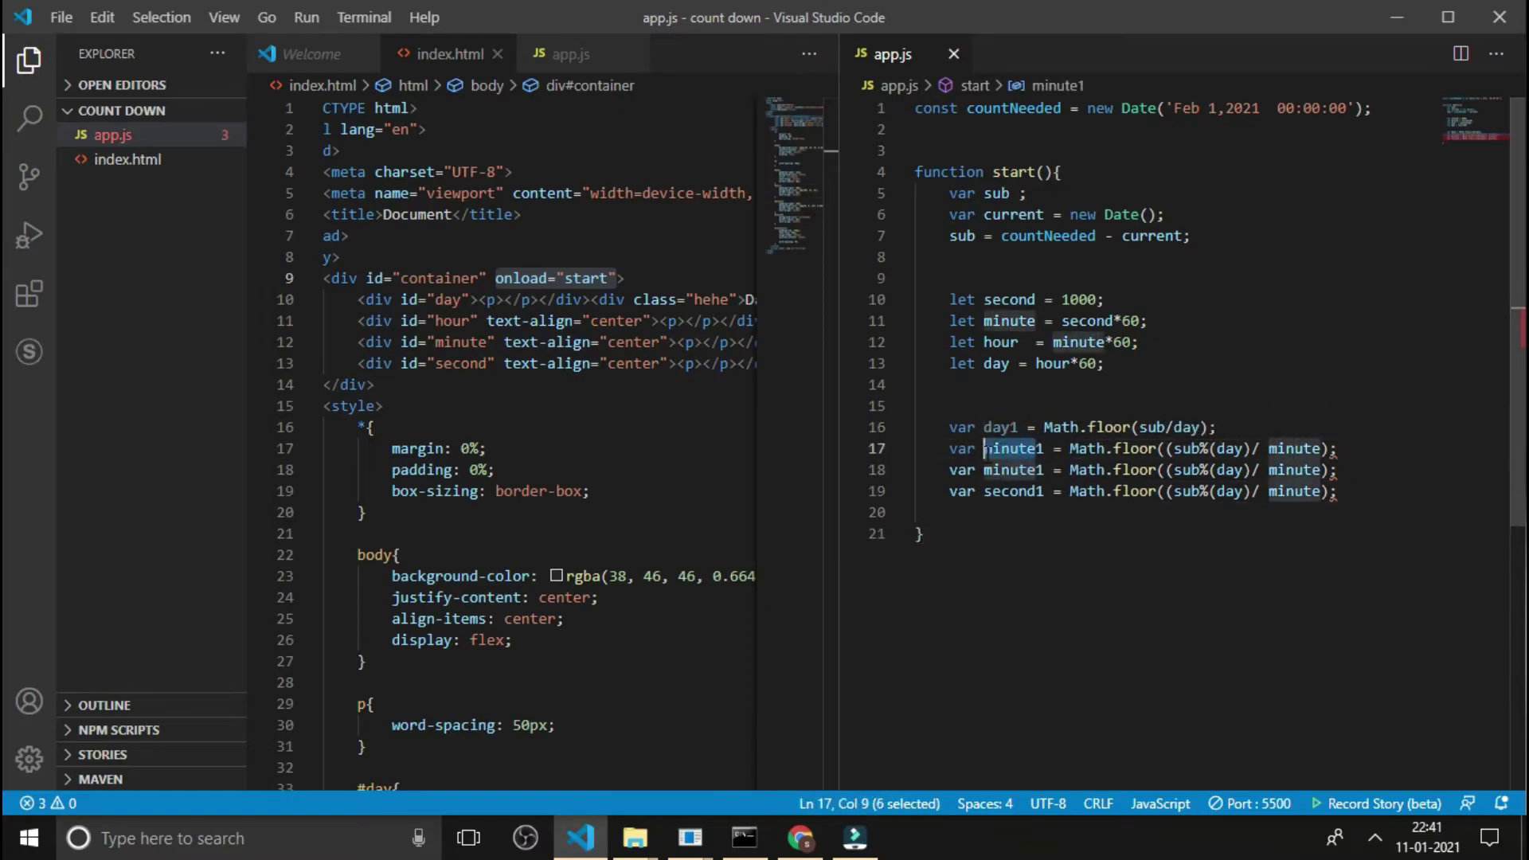
type("hour")
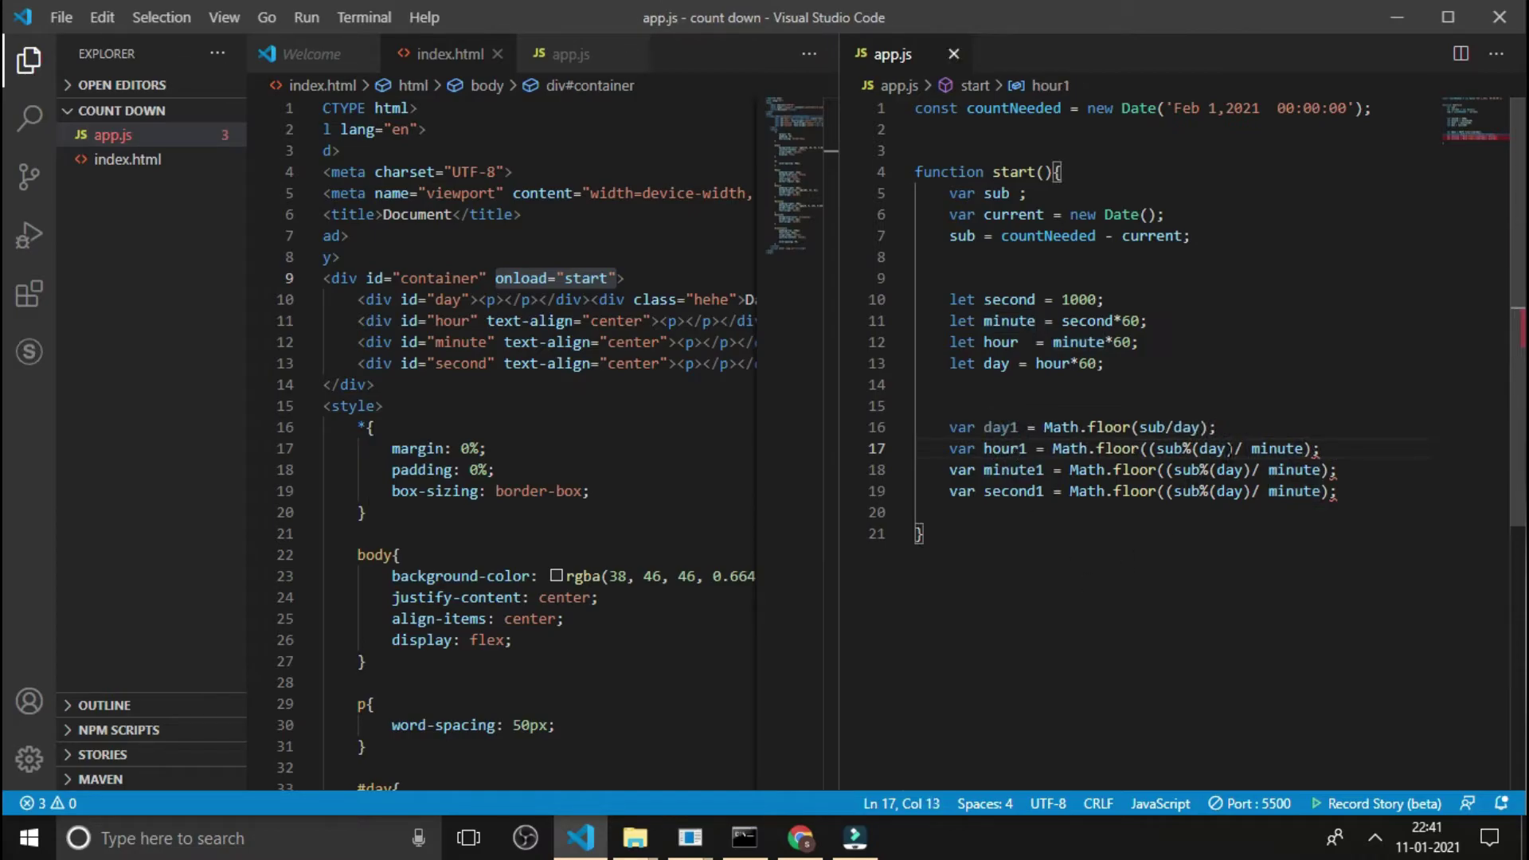
double_click(1275, 448)
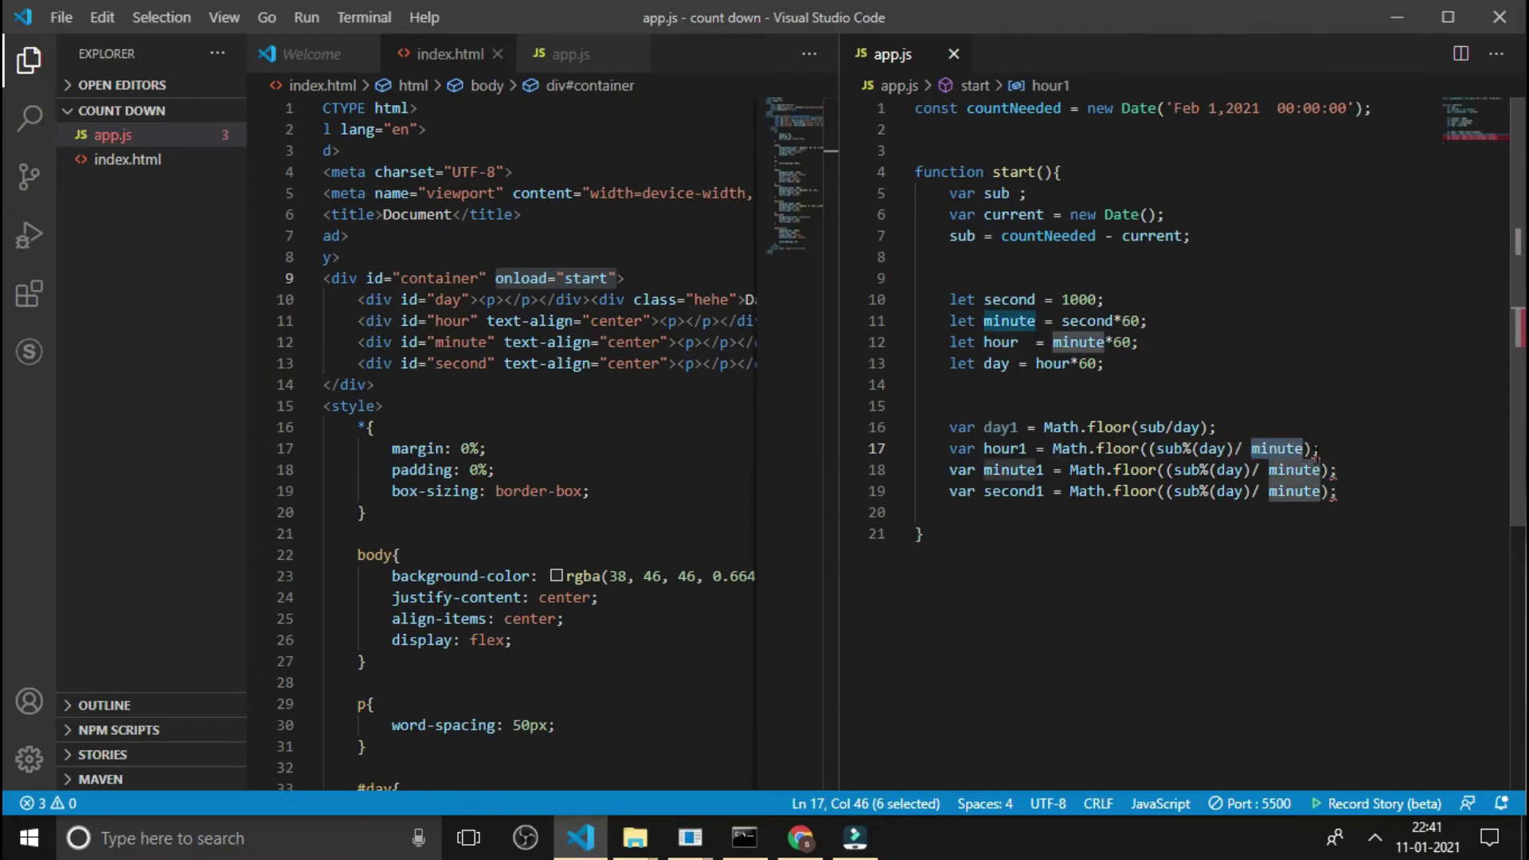
type("hour")
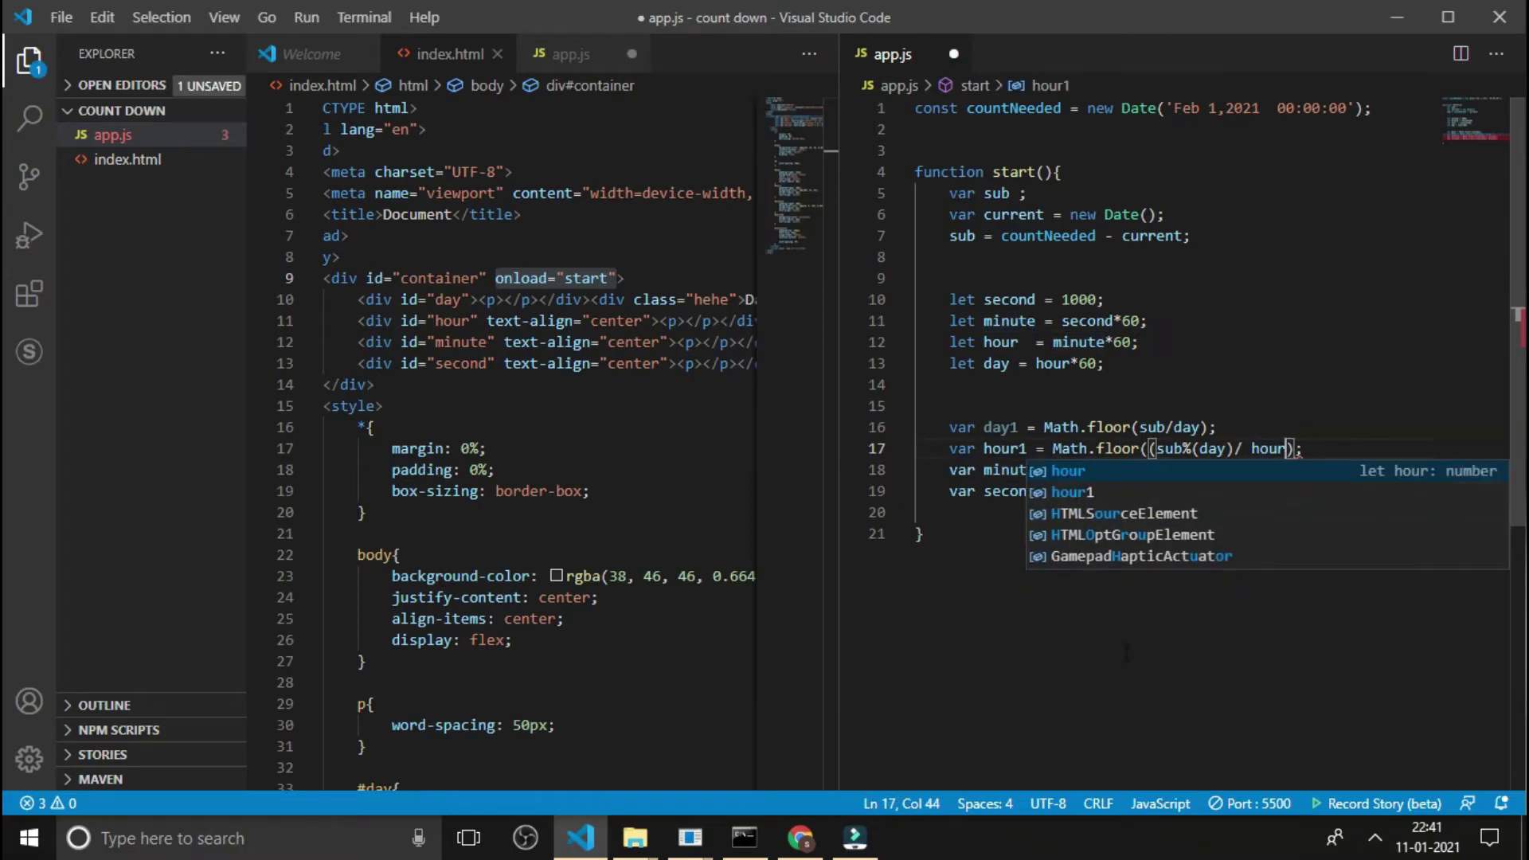
key("ctrl+s")
left_click(1052, 659)
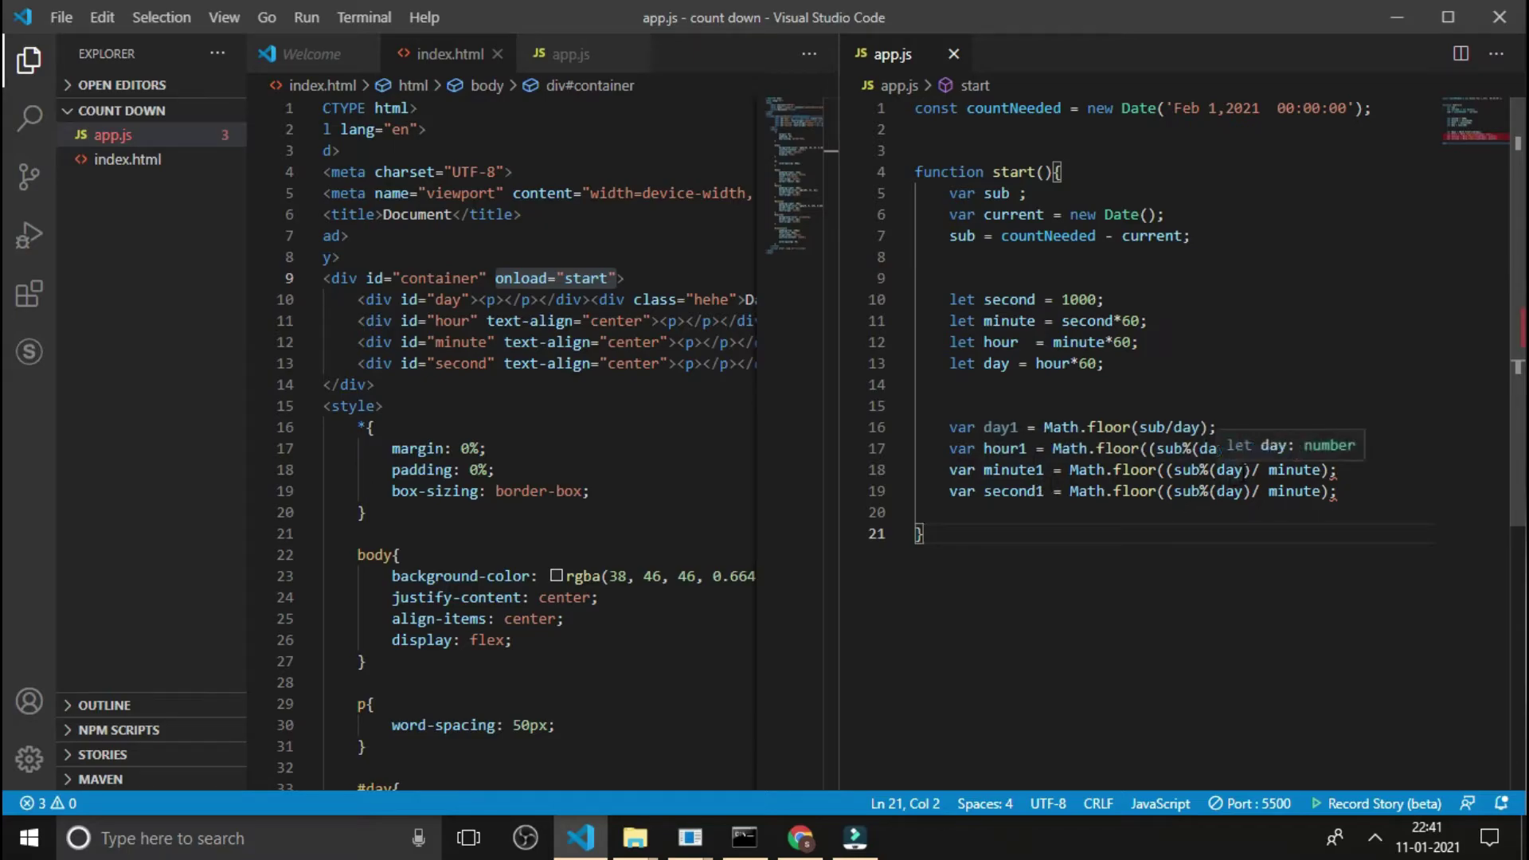
left_click(1242, 470)
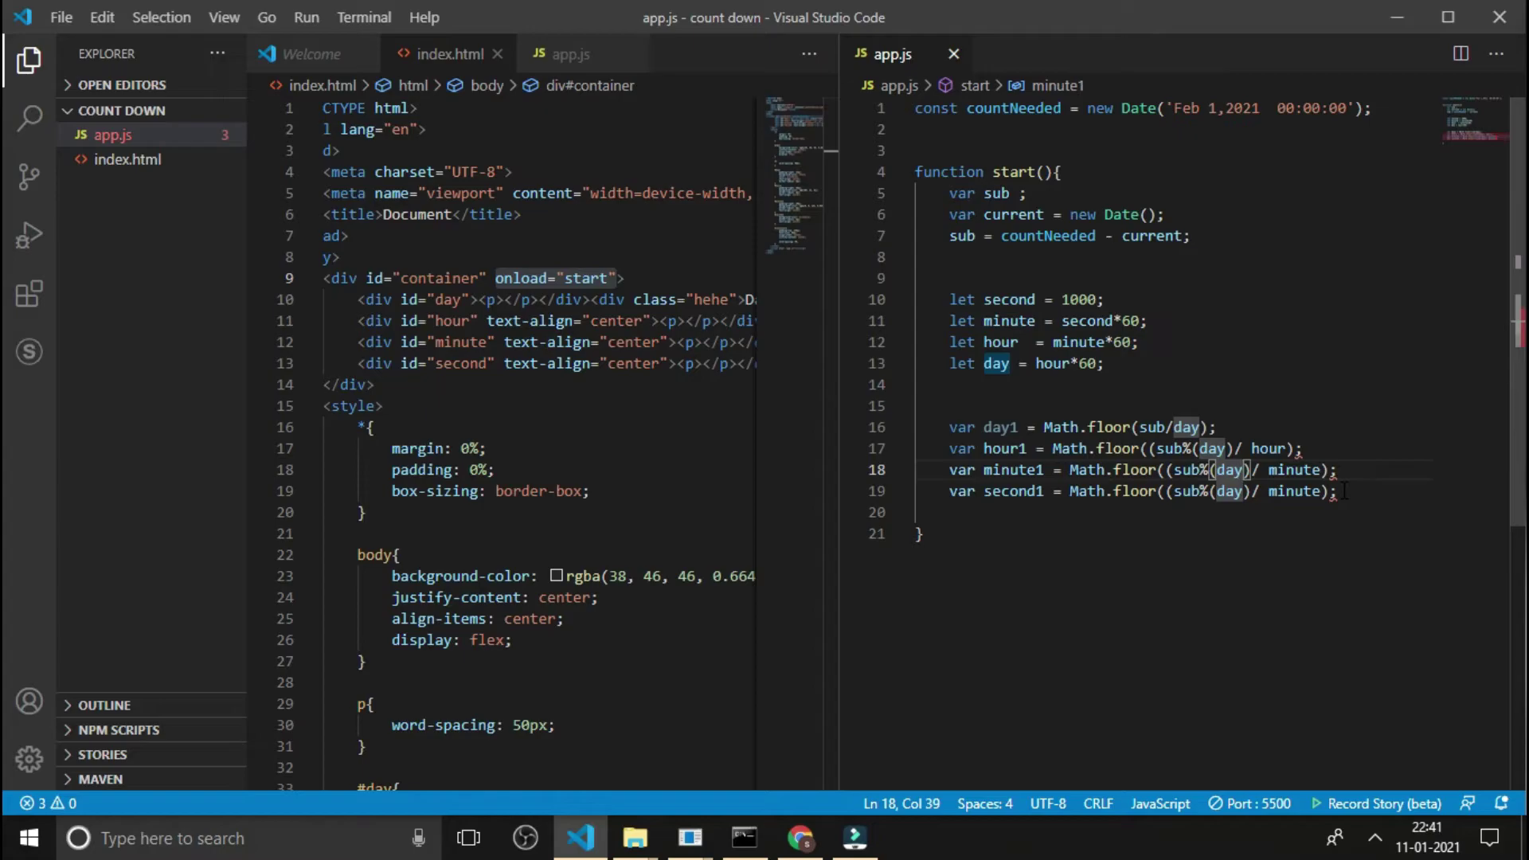
key("BackSpace")
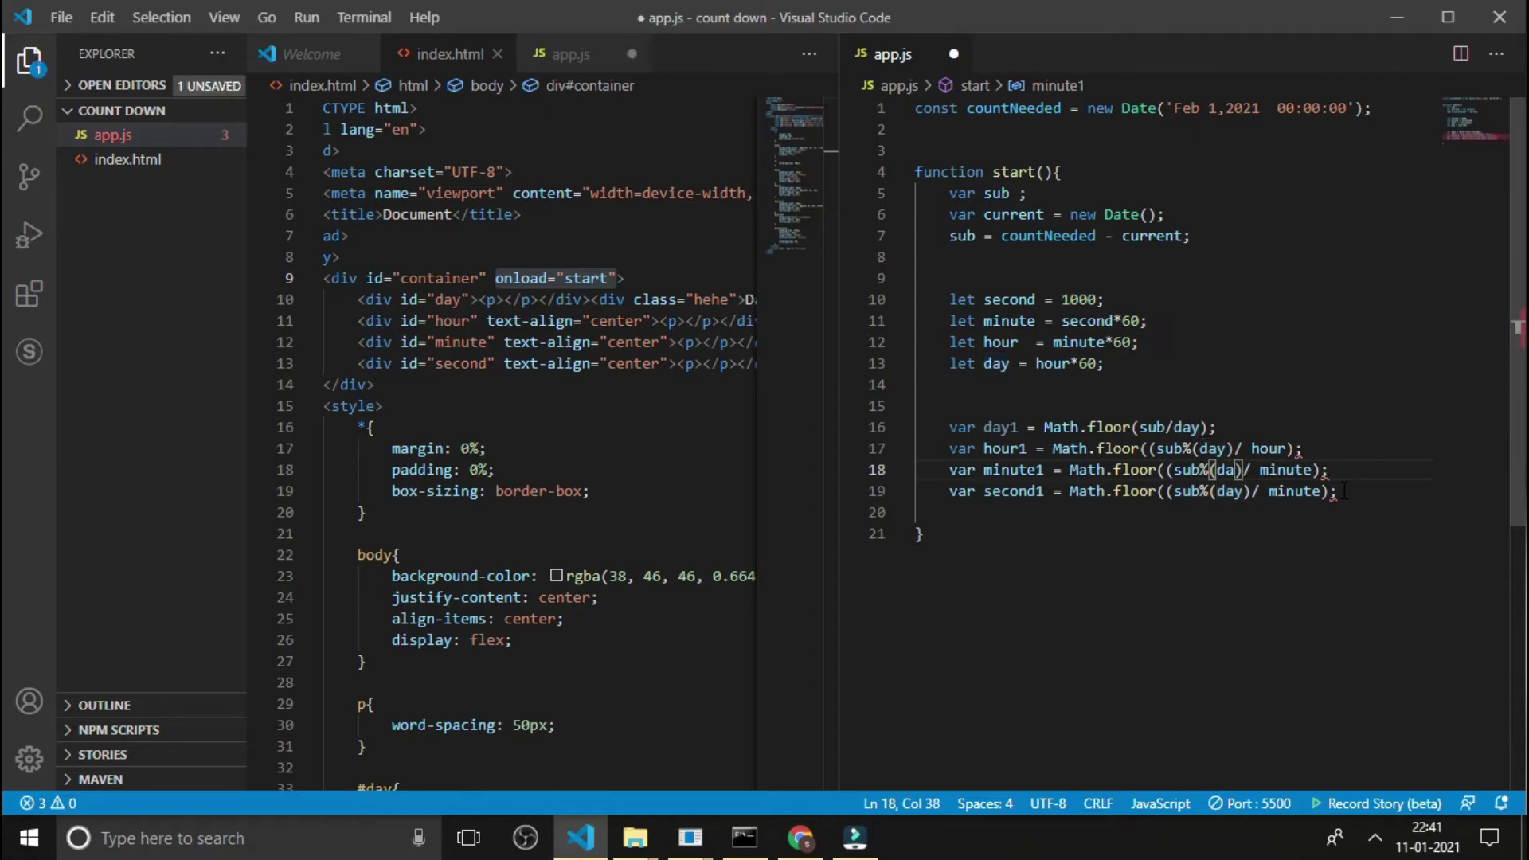
key("BackSpace")
key("BackSpace")
type("hou")
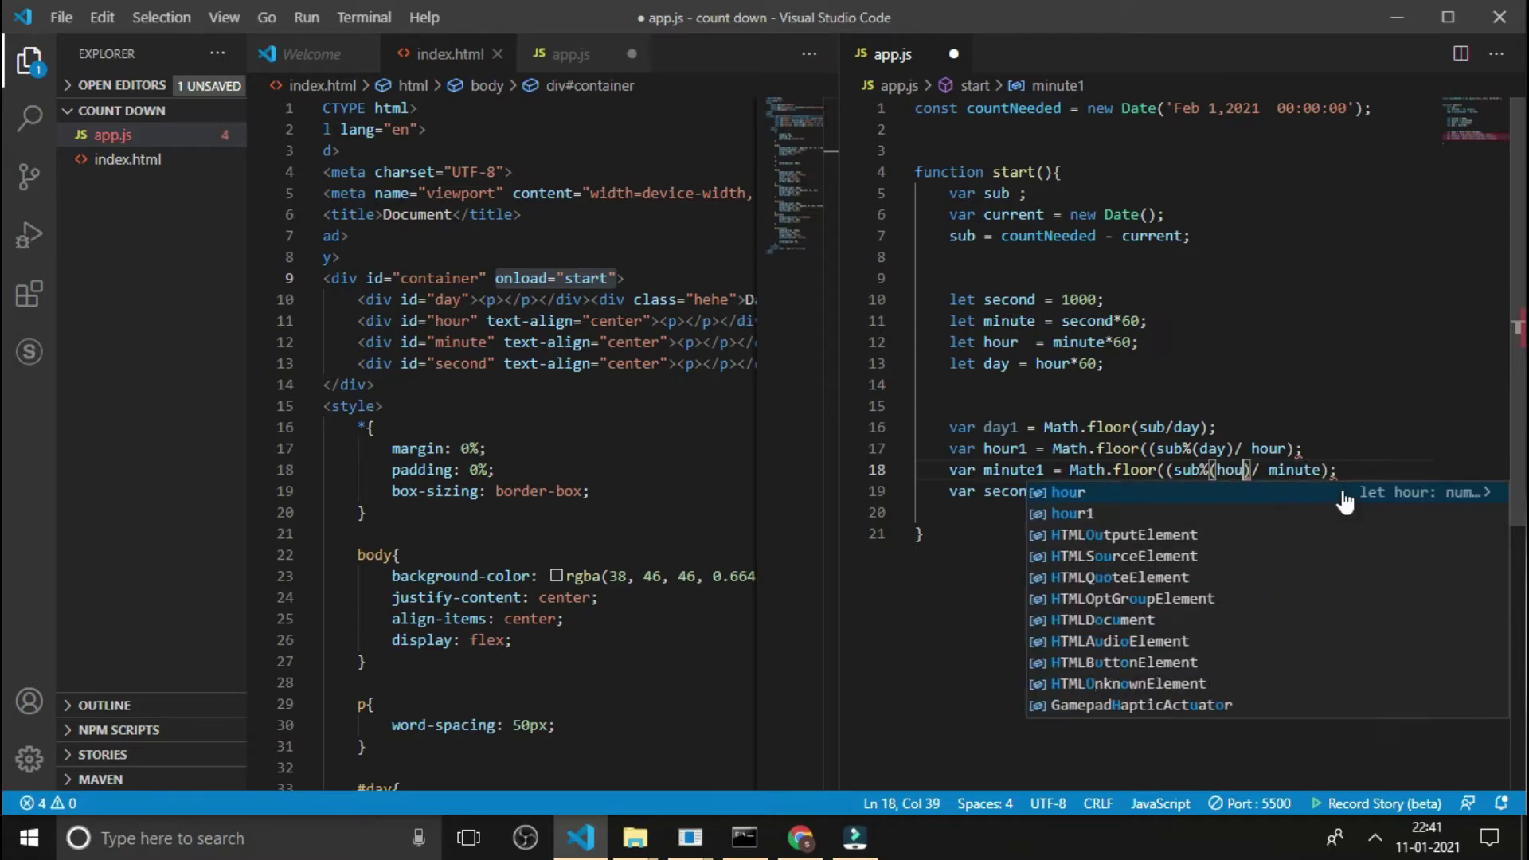
type("r")
left_click(1319, 644)
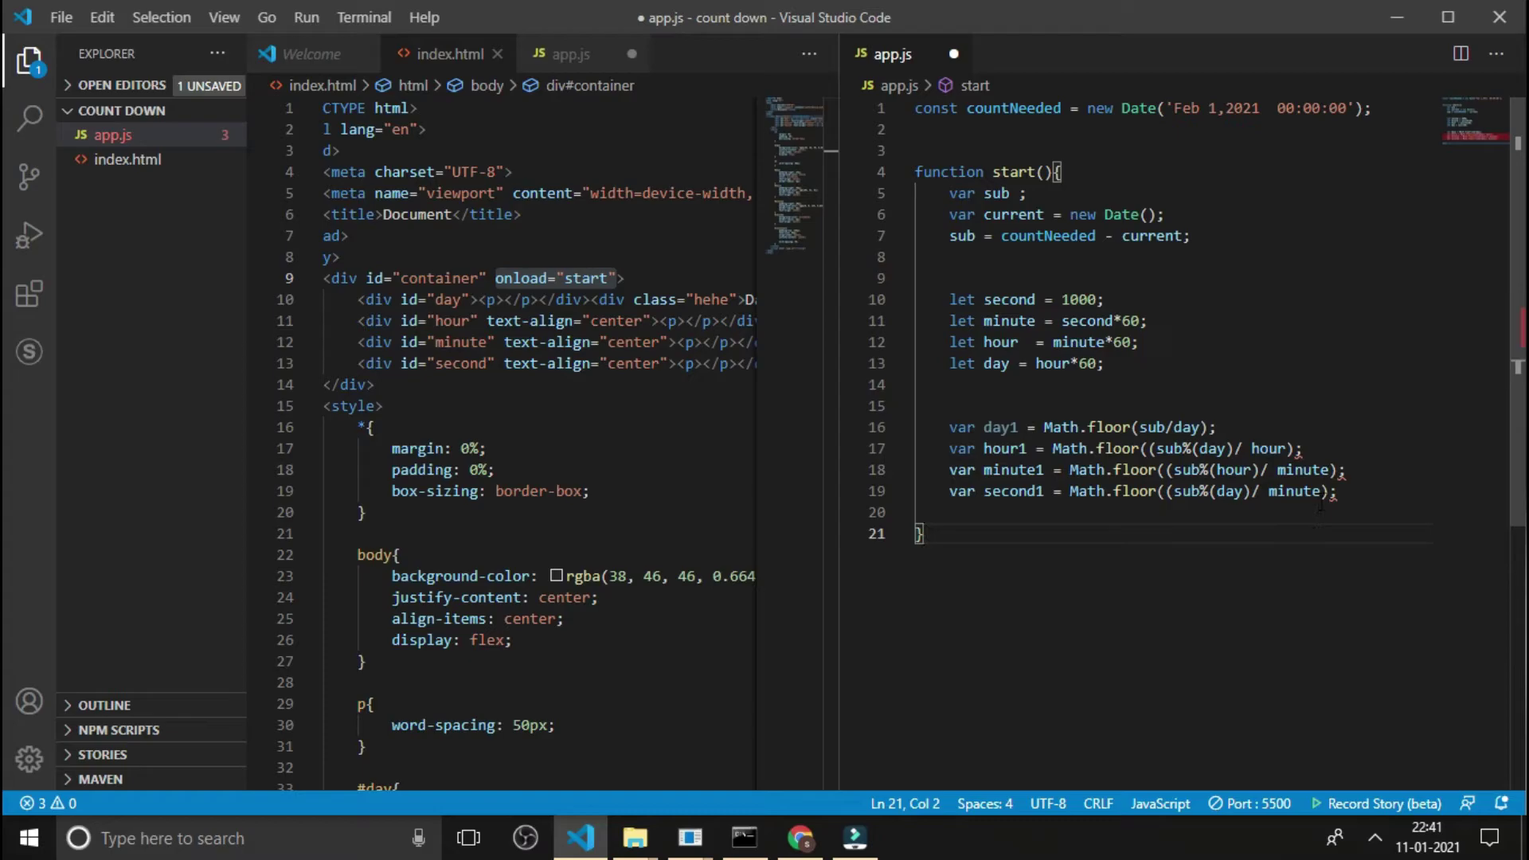
Make the second1 formula use minute as the remainder and second as divisor, then save.
double_click(1296, 492)
type("s")
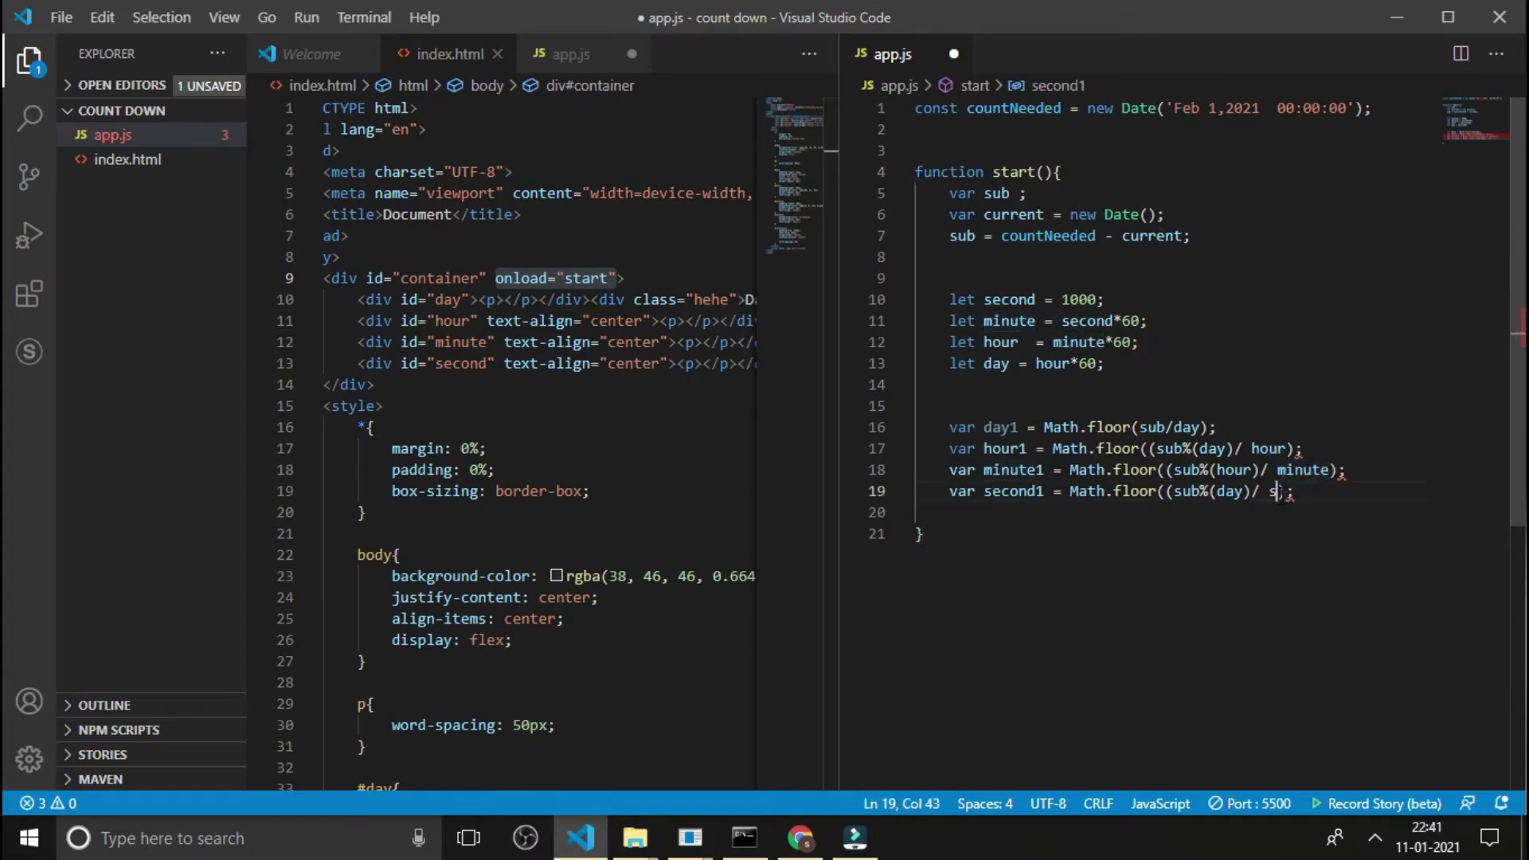
type("econd")
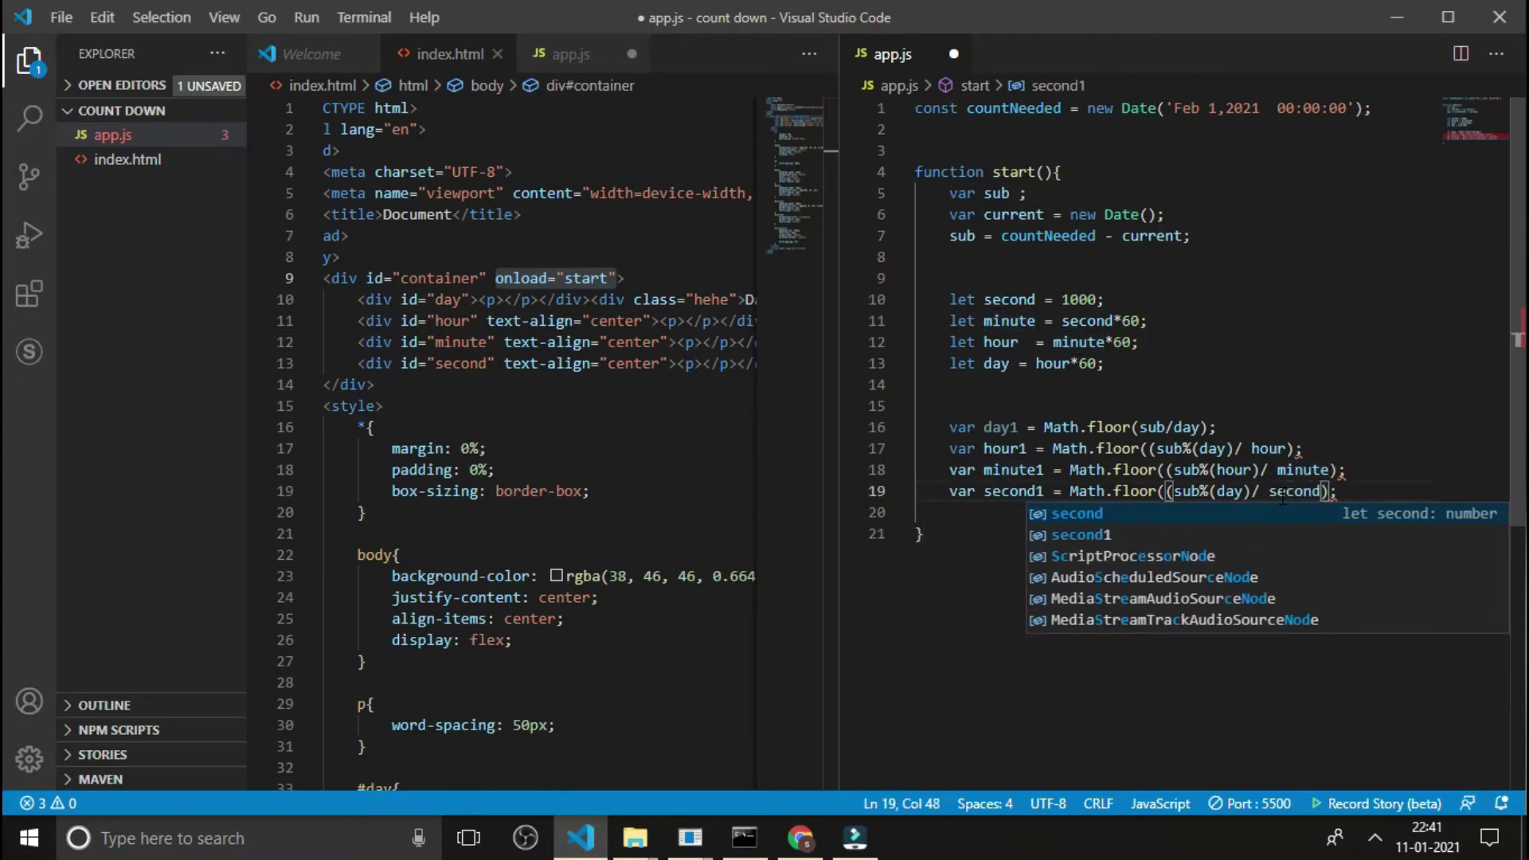
key("Escape")
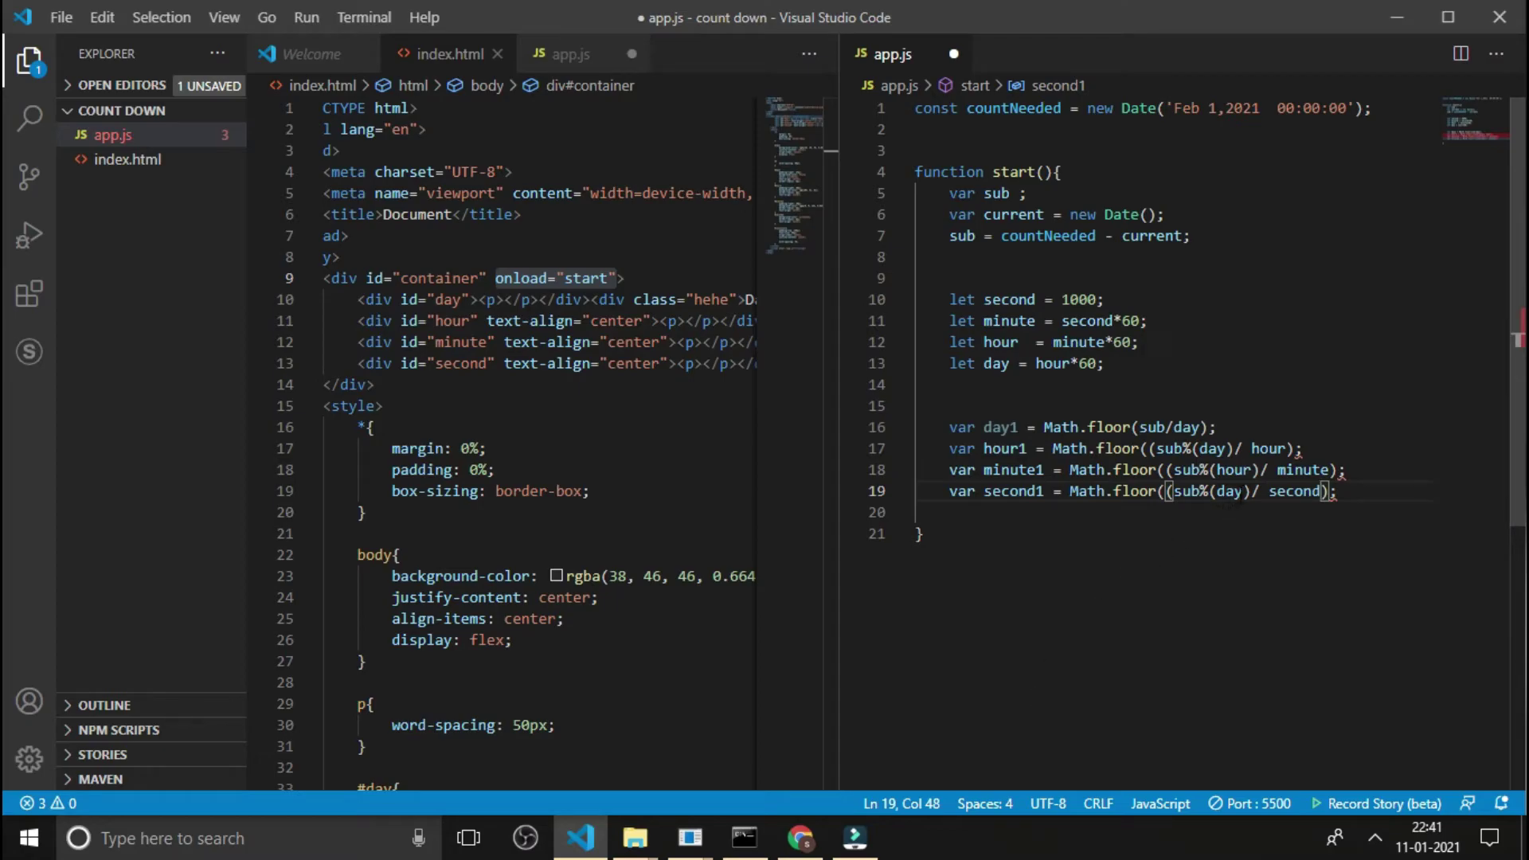
left_click_drag(1243, 492, 1215, 491)
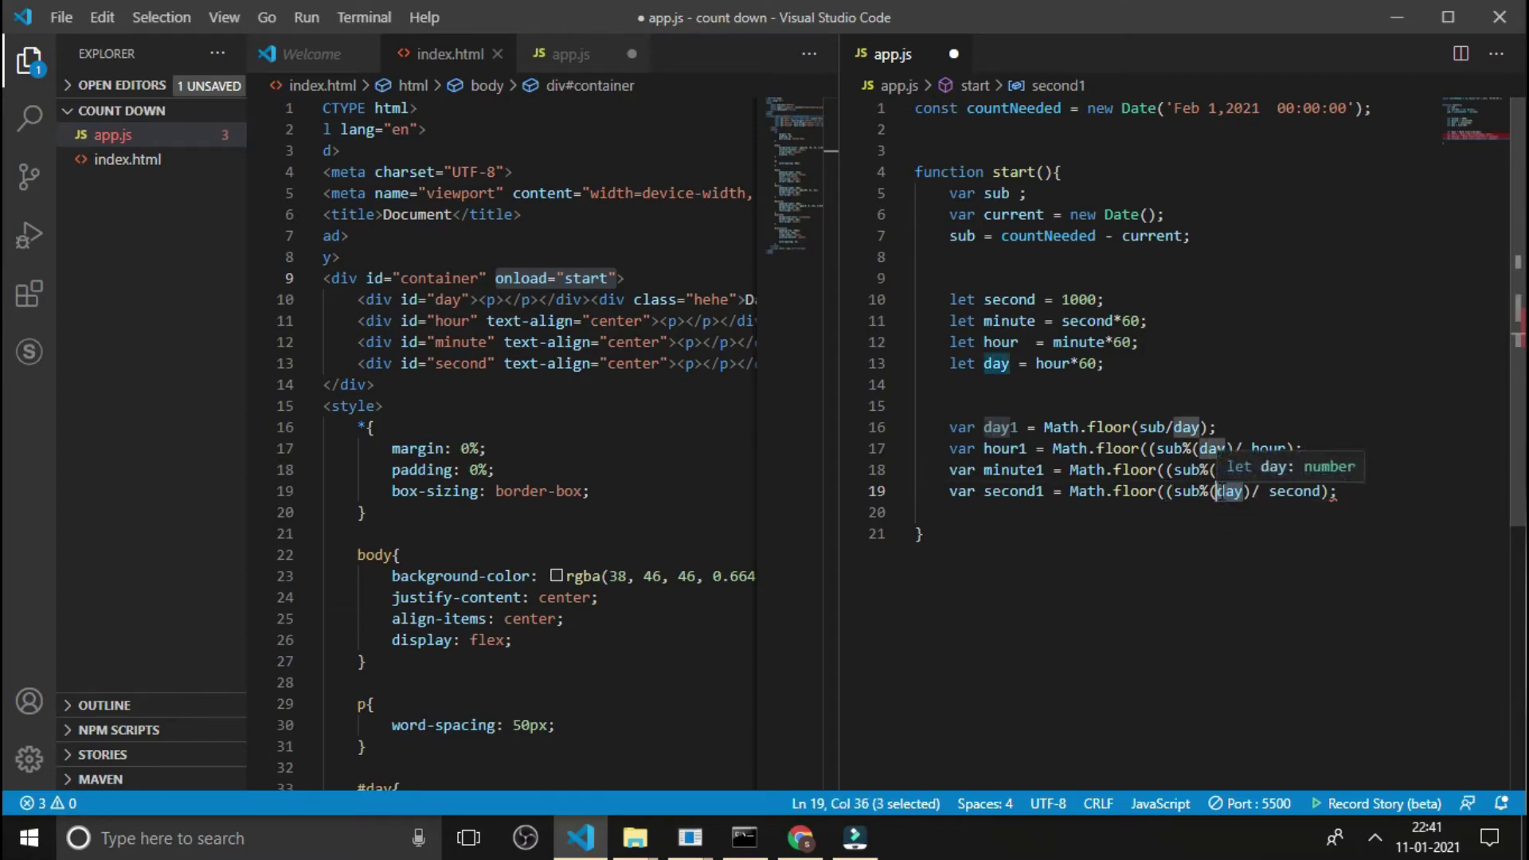
type("minute")
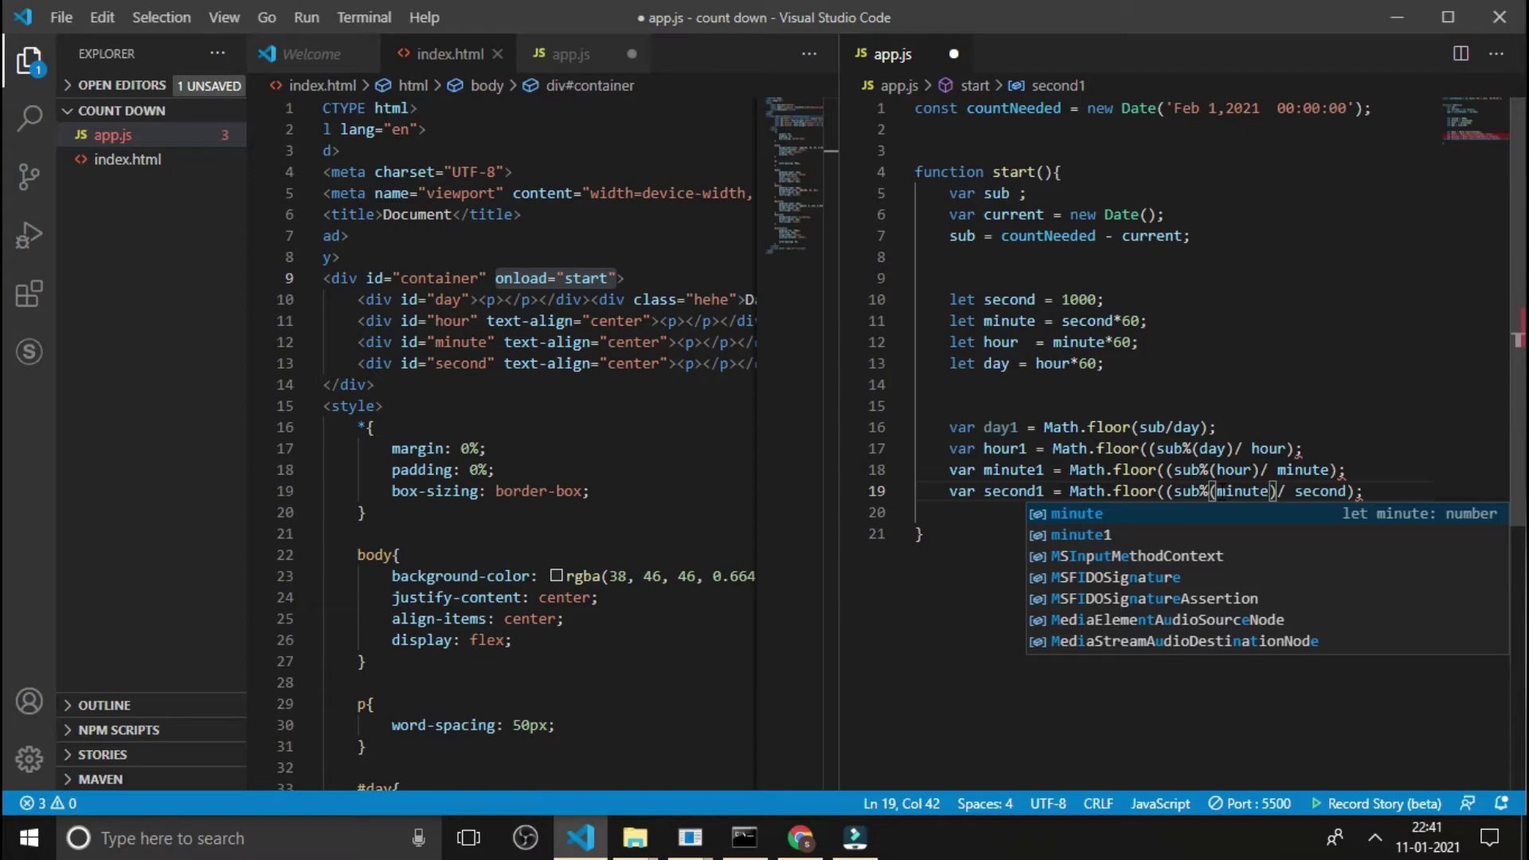
key("ctrl+s")
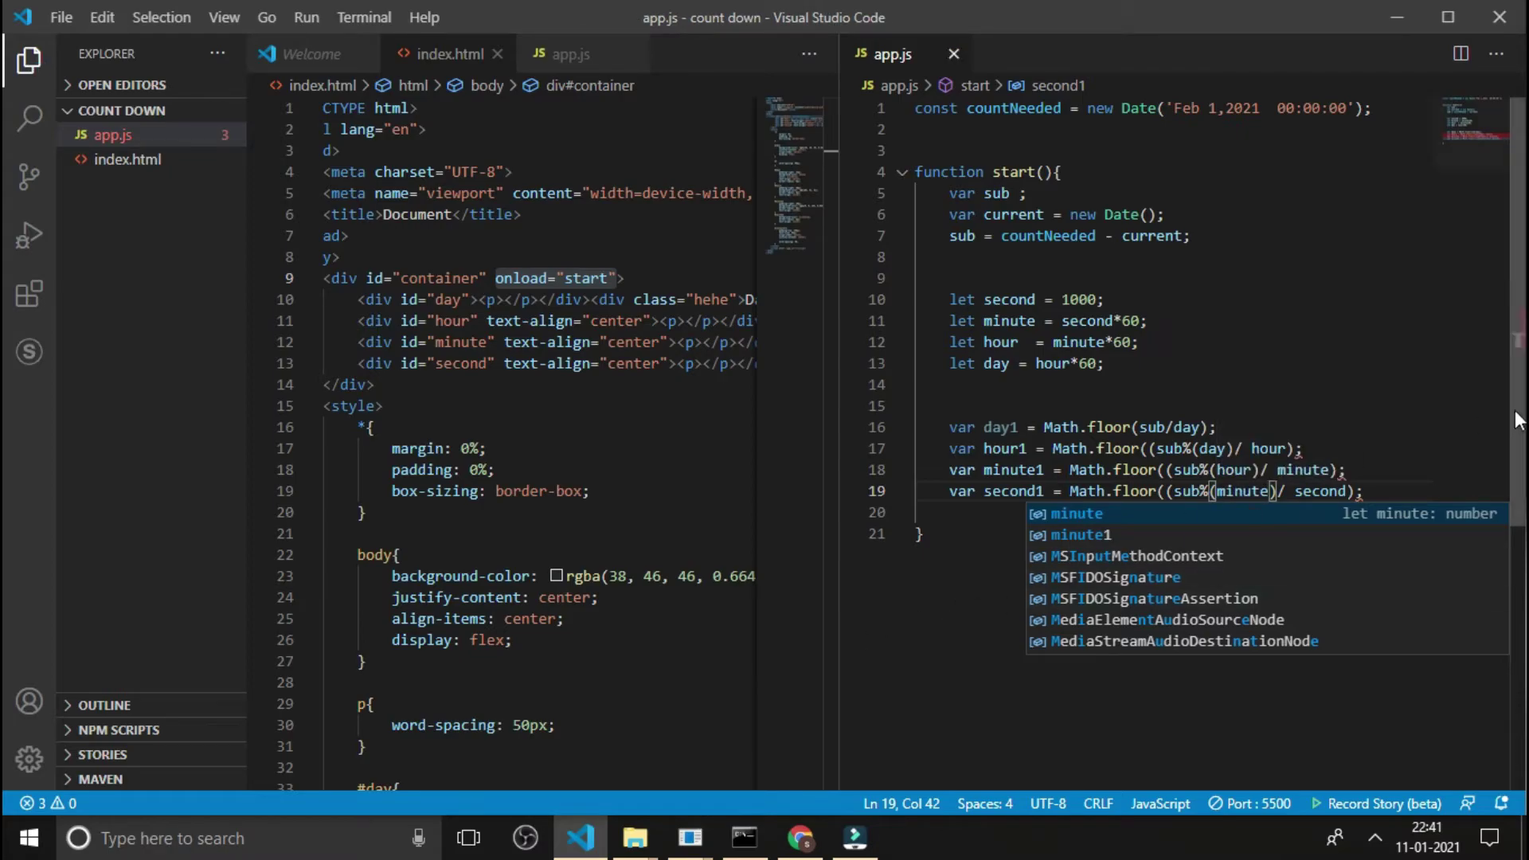
left_click(1385, 492)
Begin a display statement on line 22: document.getElementById('day').innerHTML.
key("Return")
key("Return")
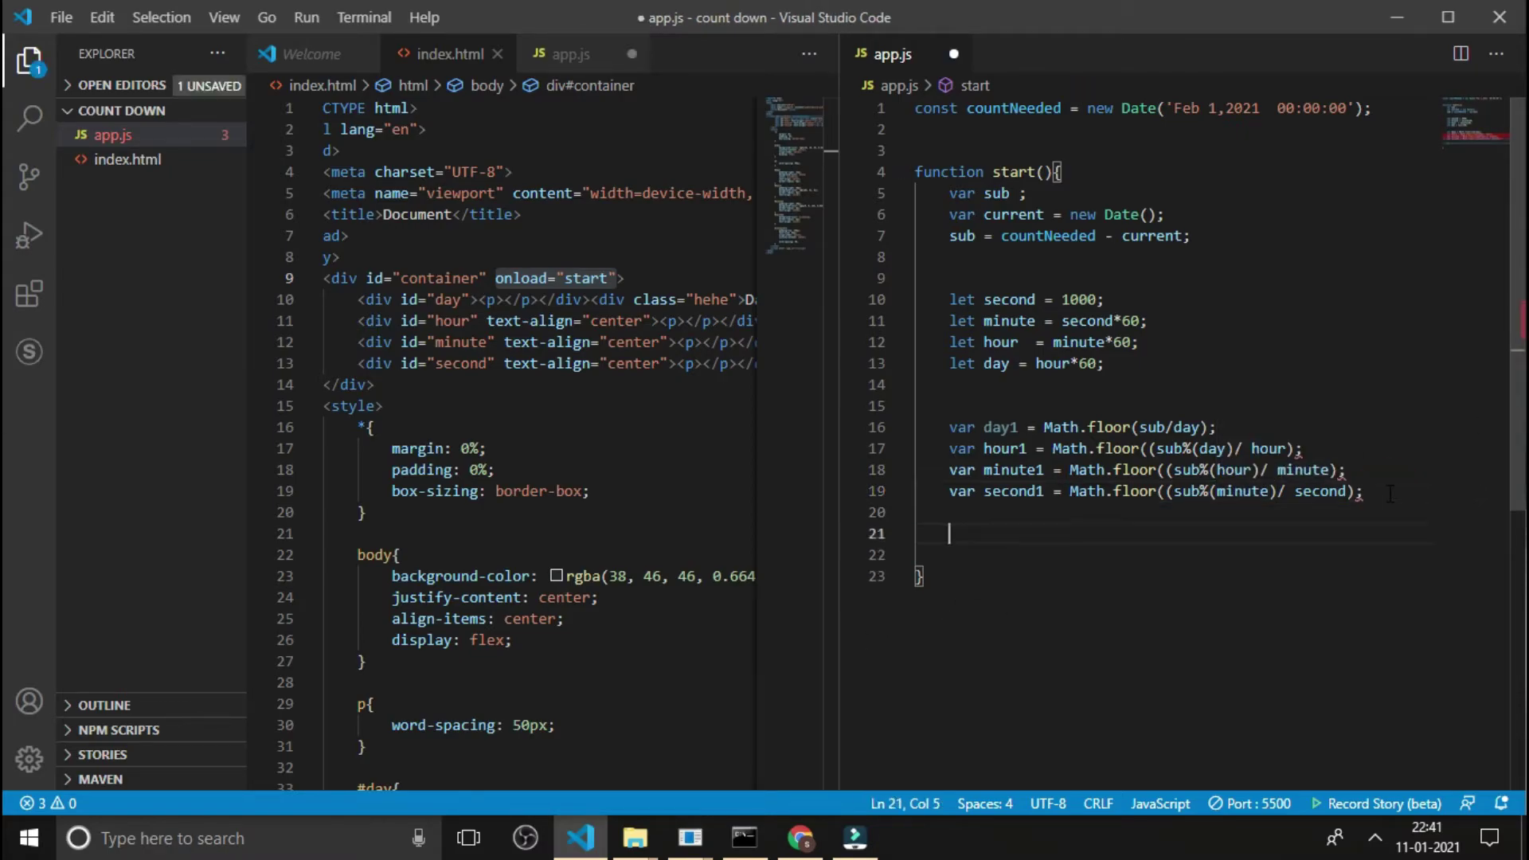
key("Return")
type("docu")
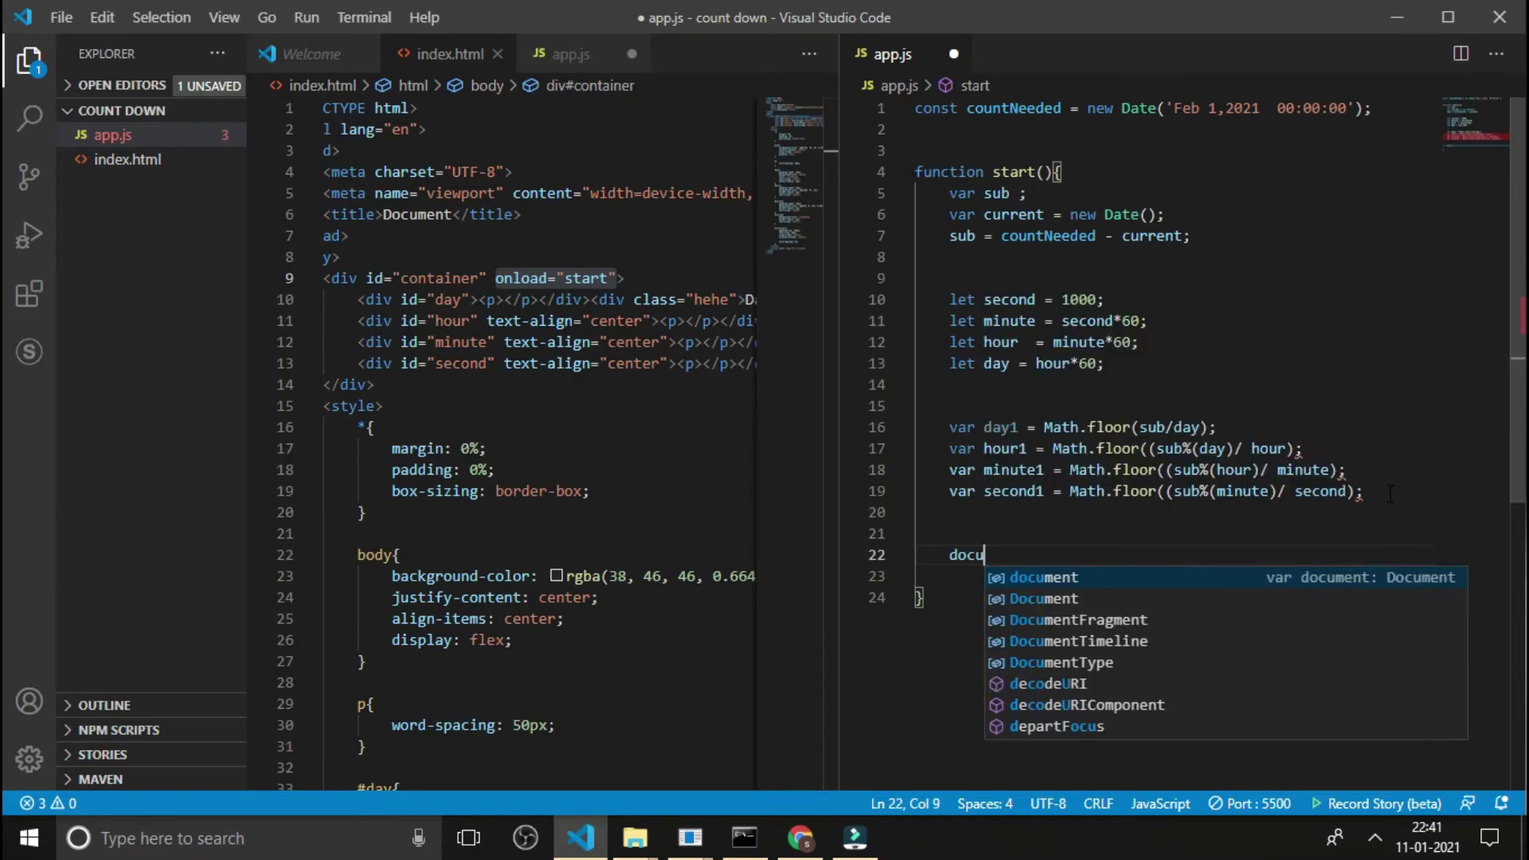
type("4")
key("BackSpace")
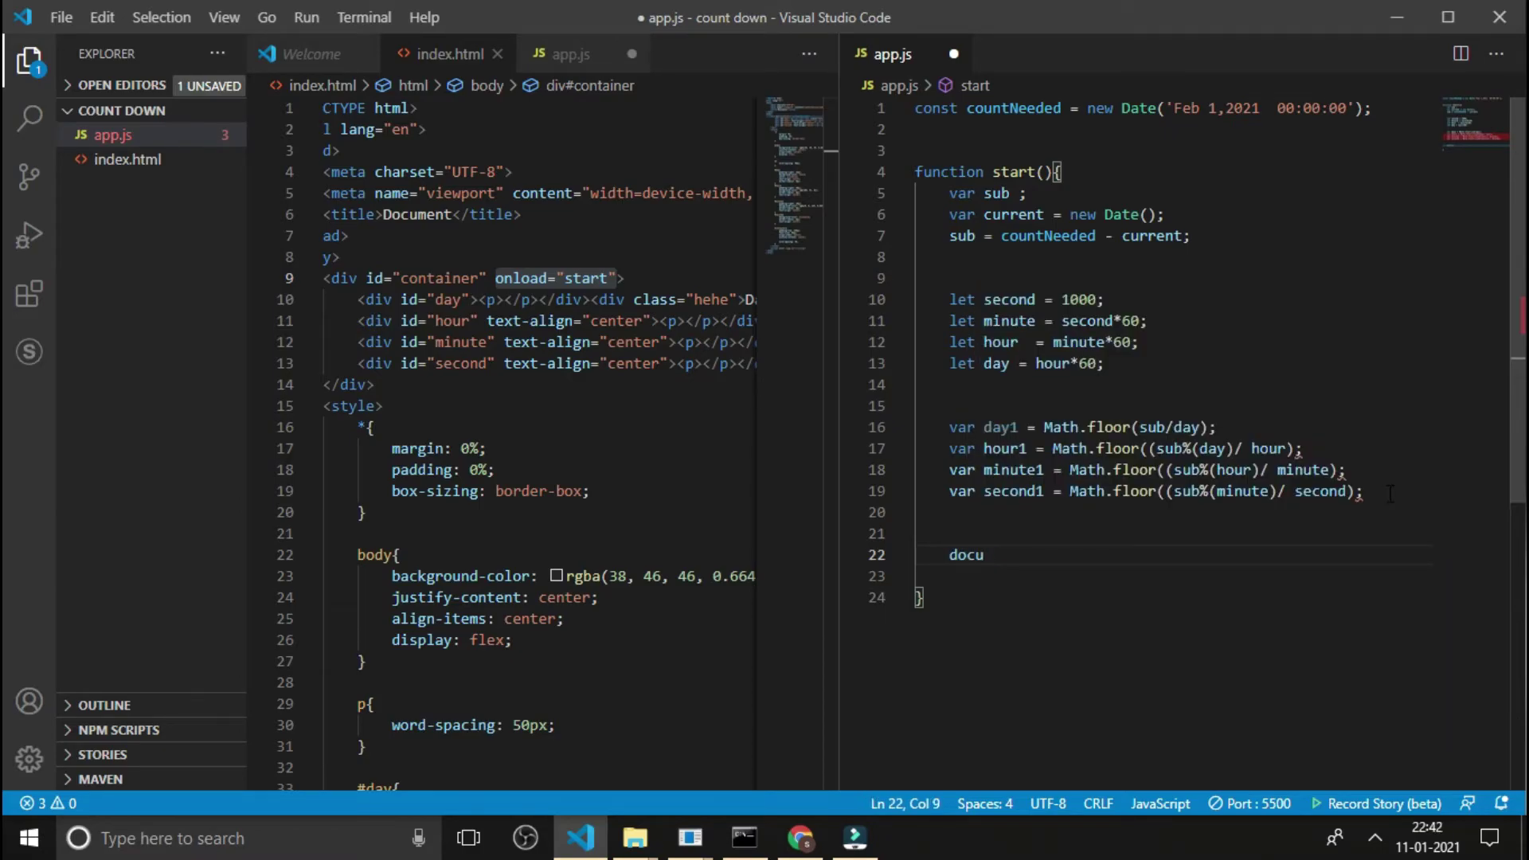
type("m")
key("Return")
type(".")
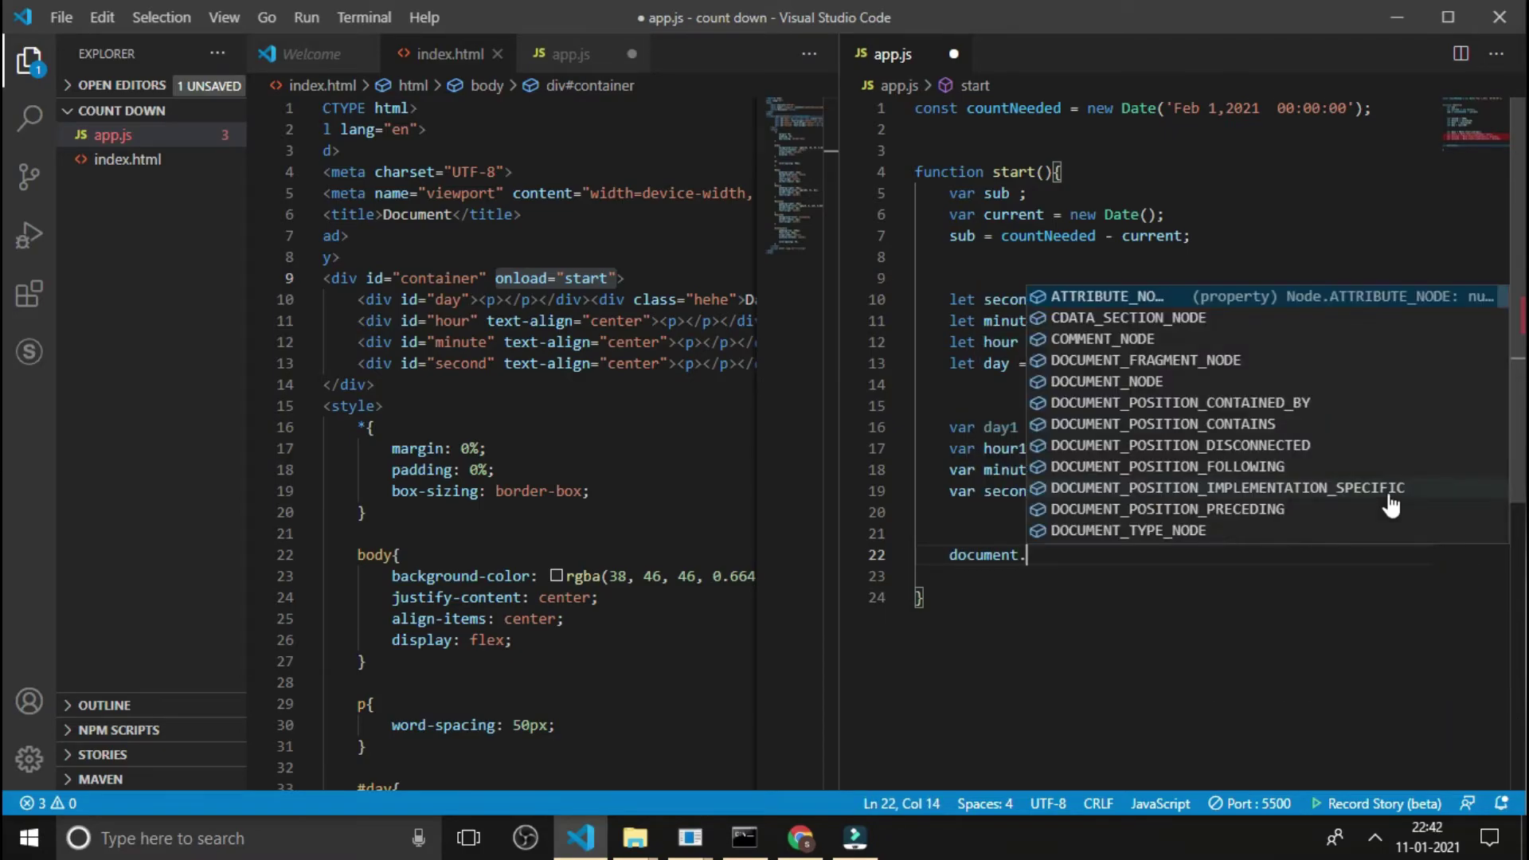
type("get")
key("Down")
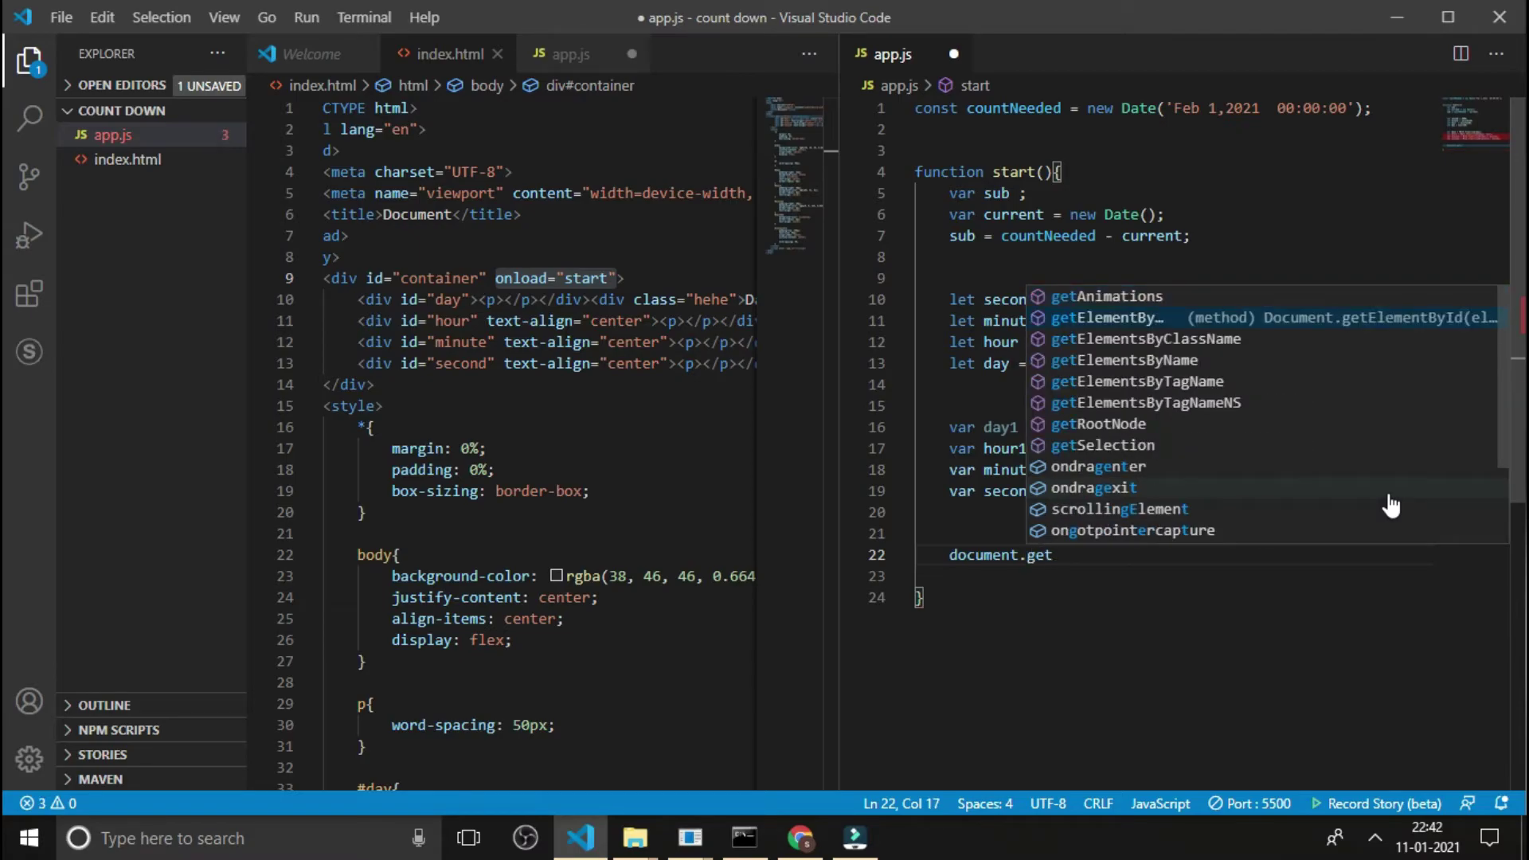
key("Return")
type("(")
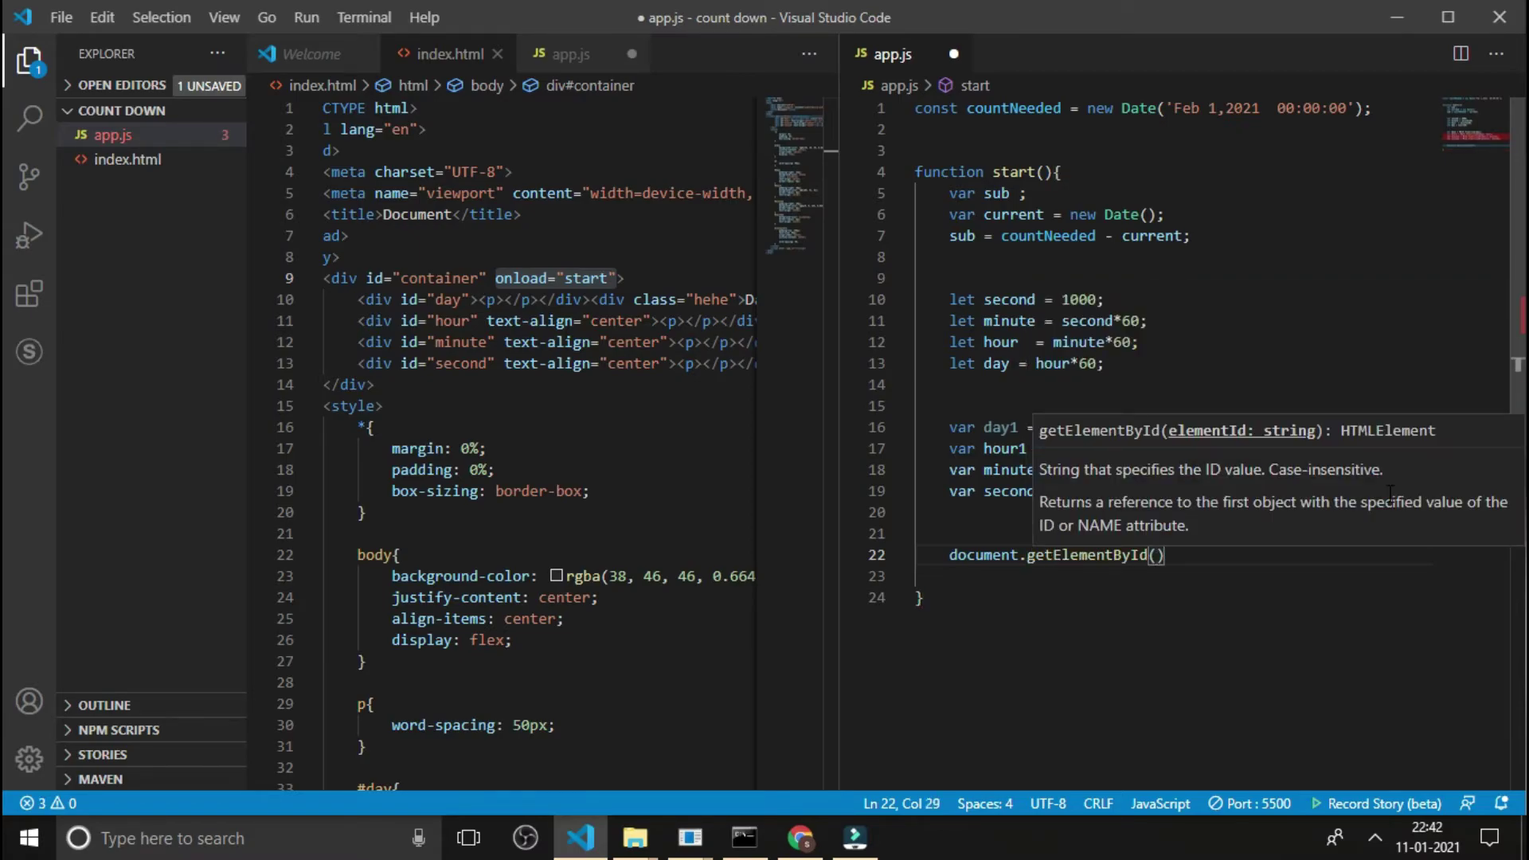
type("'")
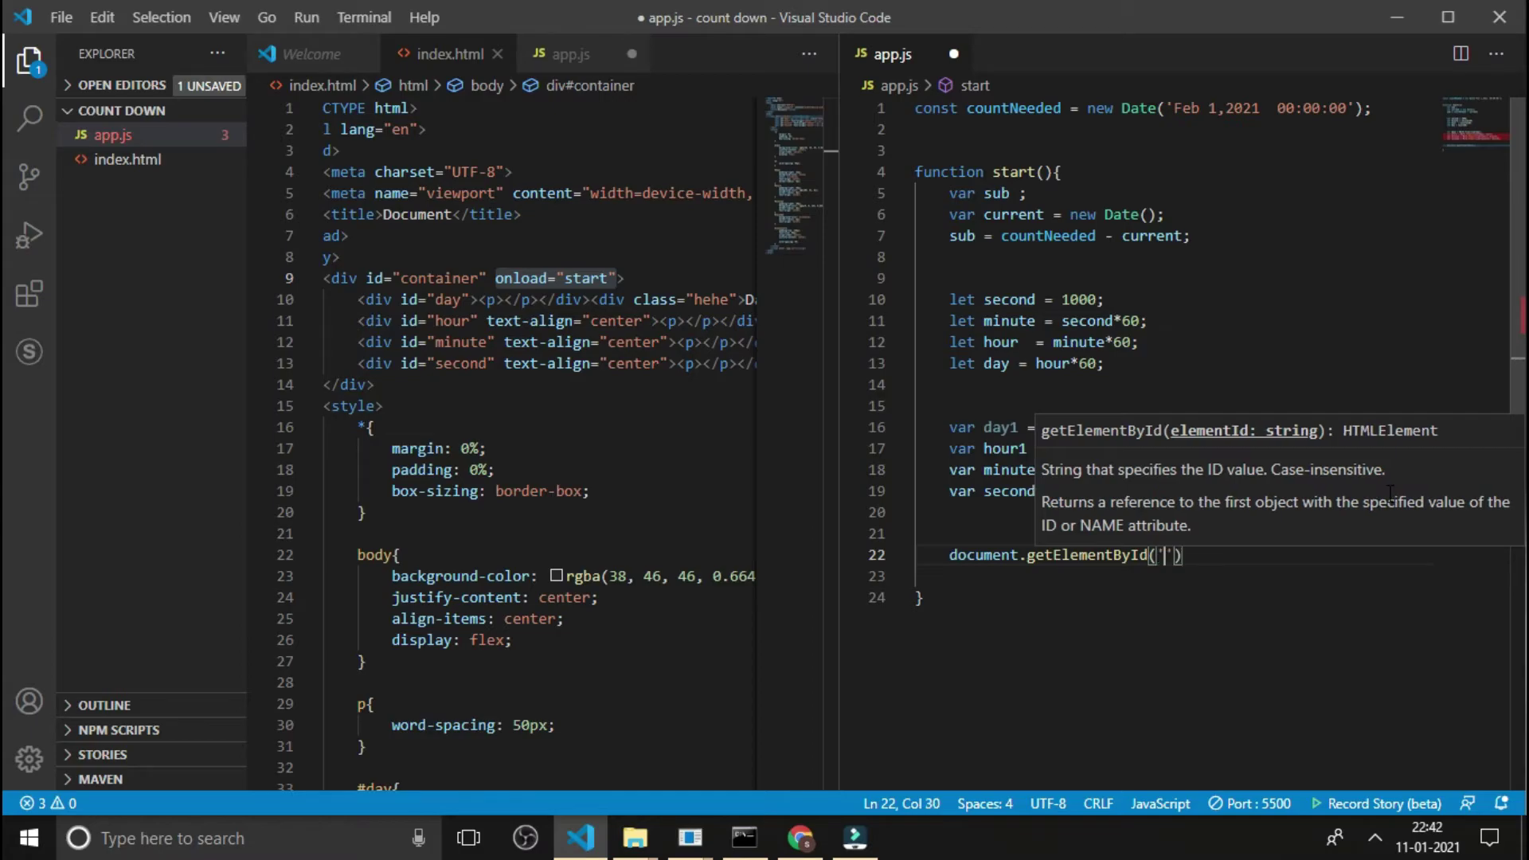
type("day")
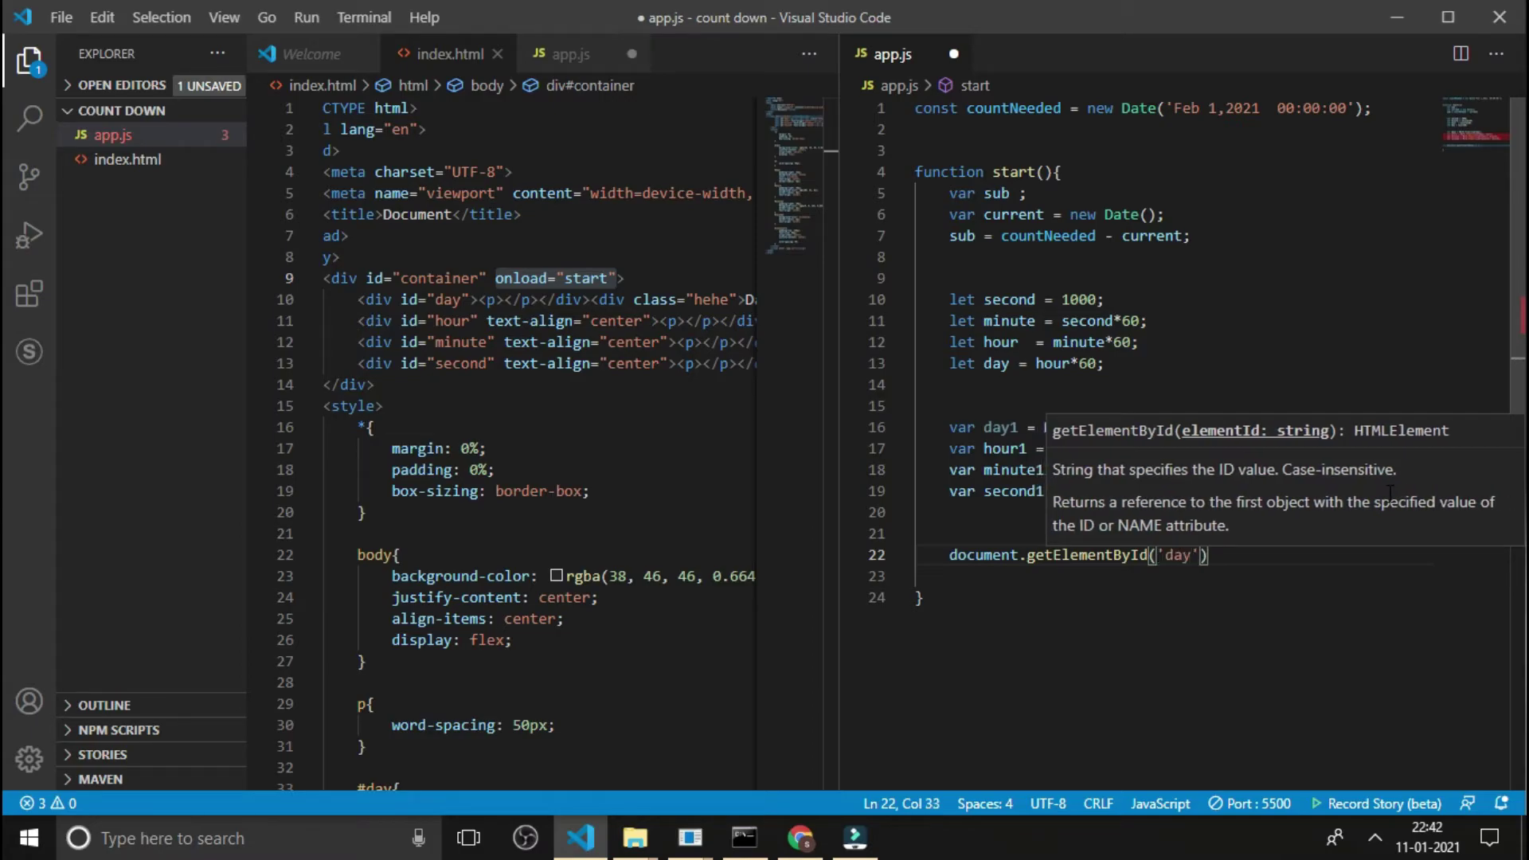
type("').in")
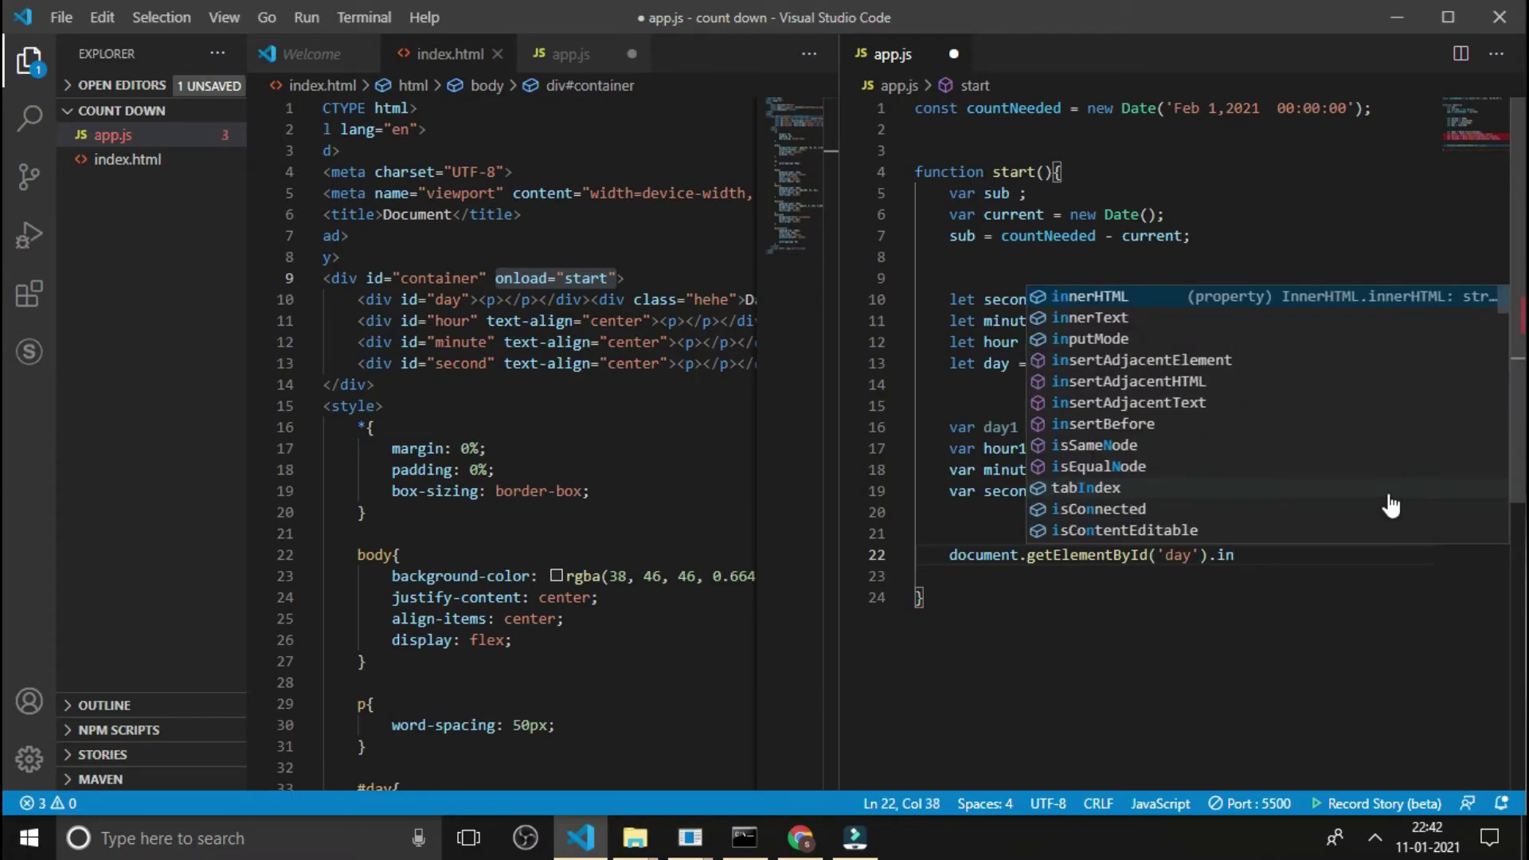
key("Return")
type("=")
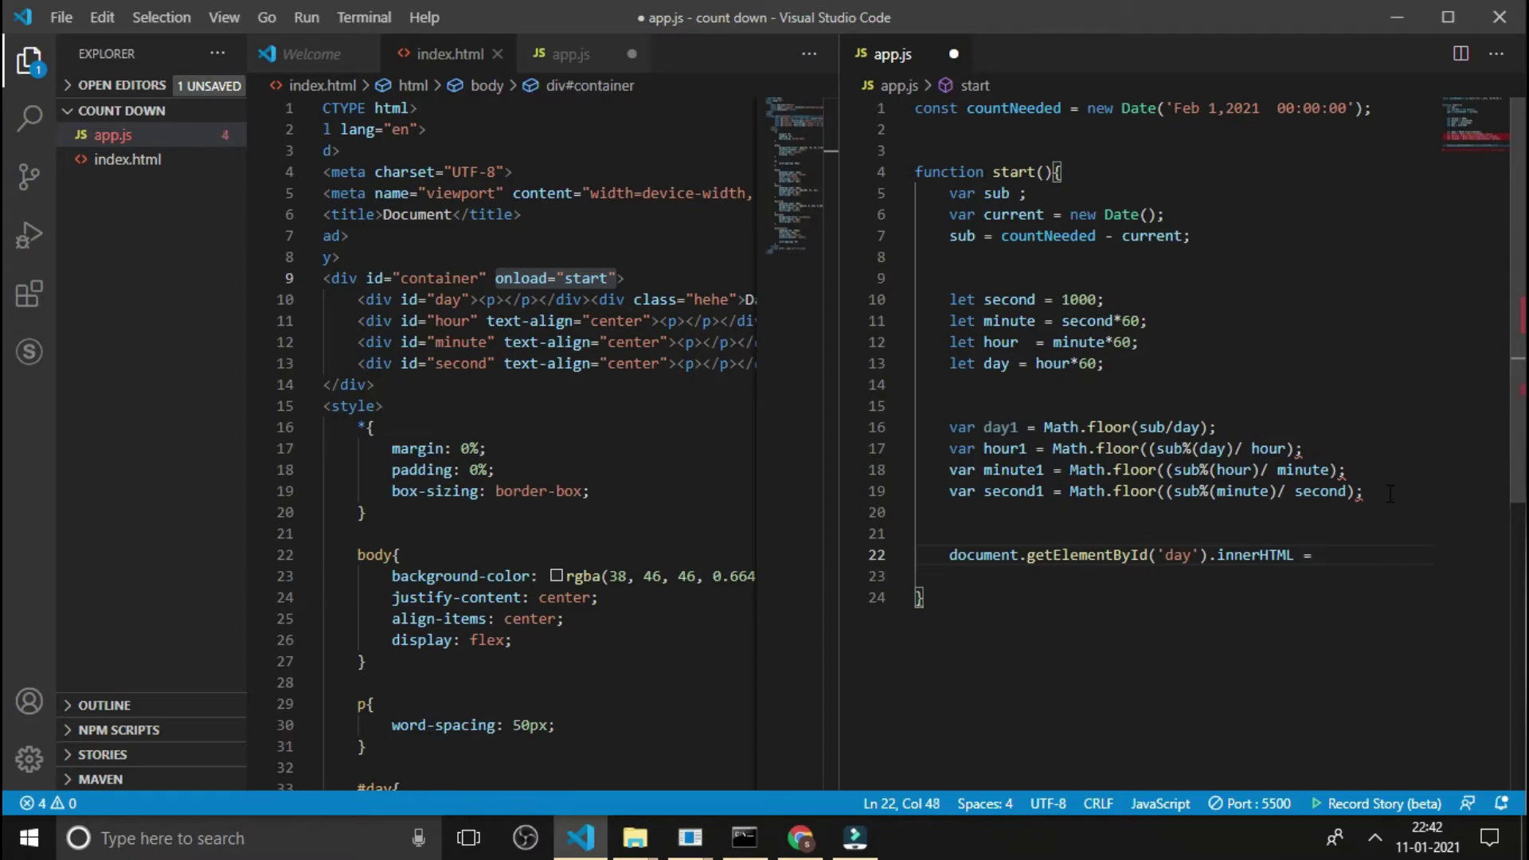
type(")")
Assign day1 to it, save app.js, and duplicate the statement for the other units.
left_click(1323, 556)
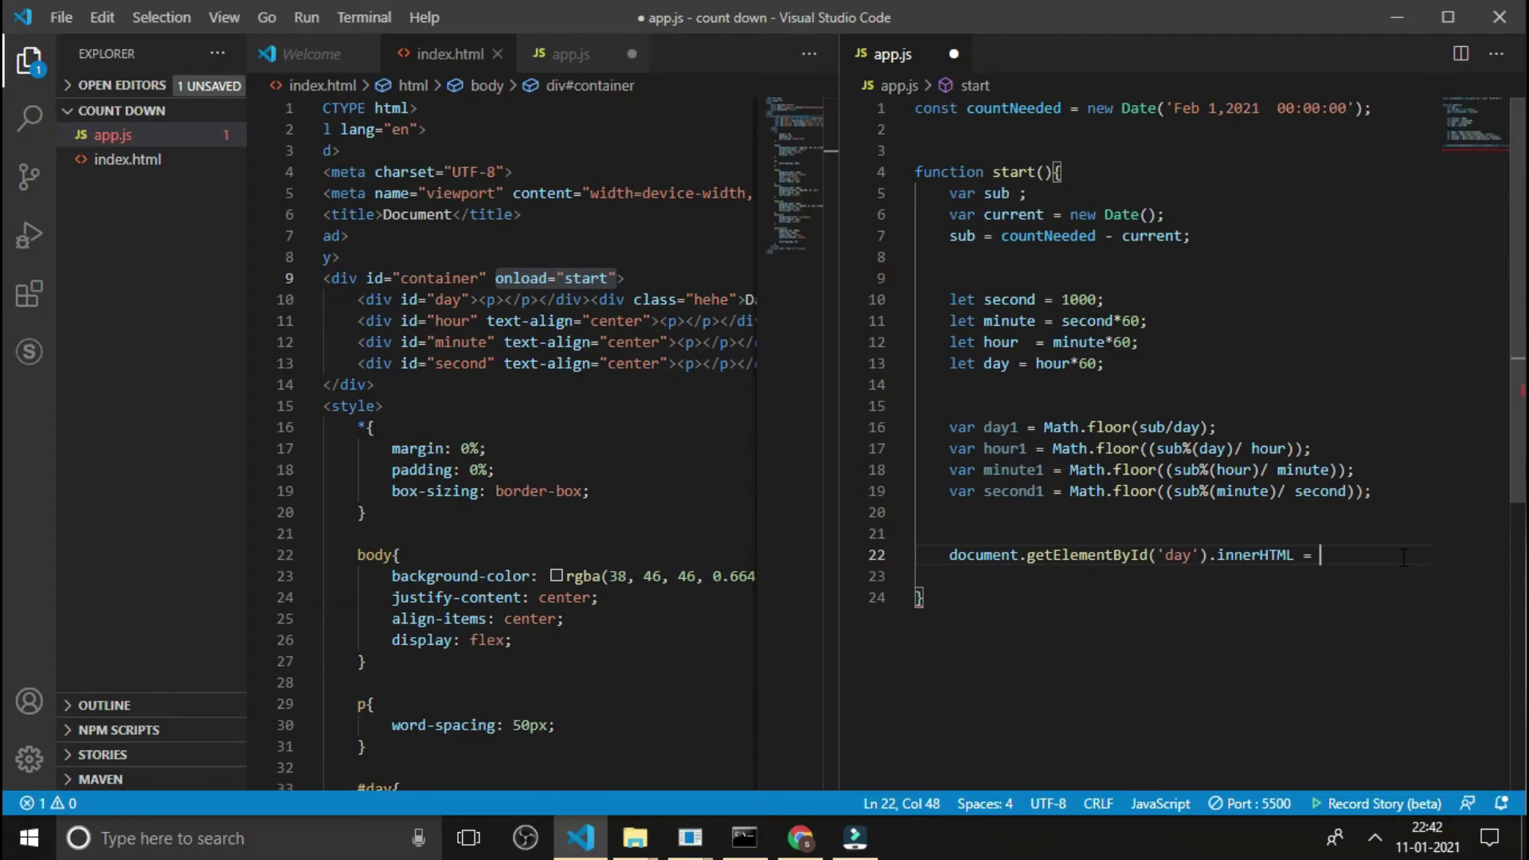
type("day")
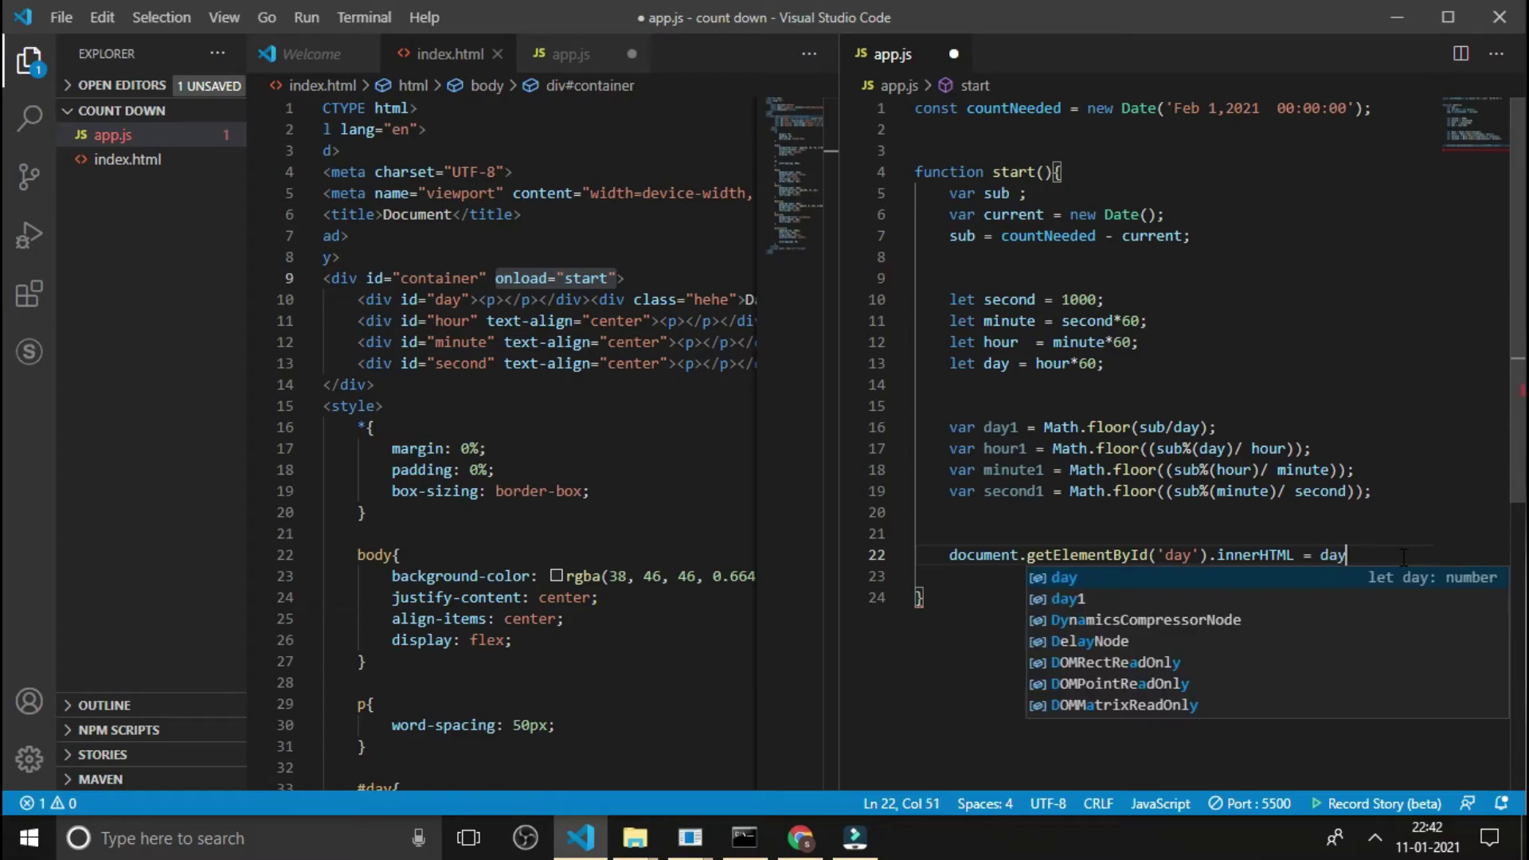
type("1")
key("Escape")
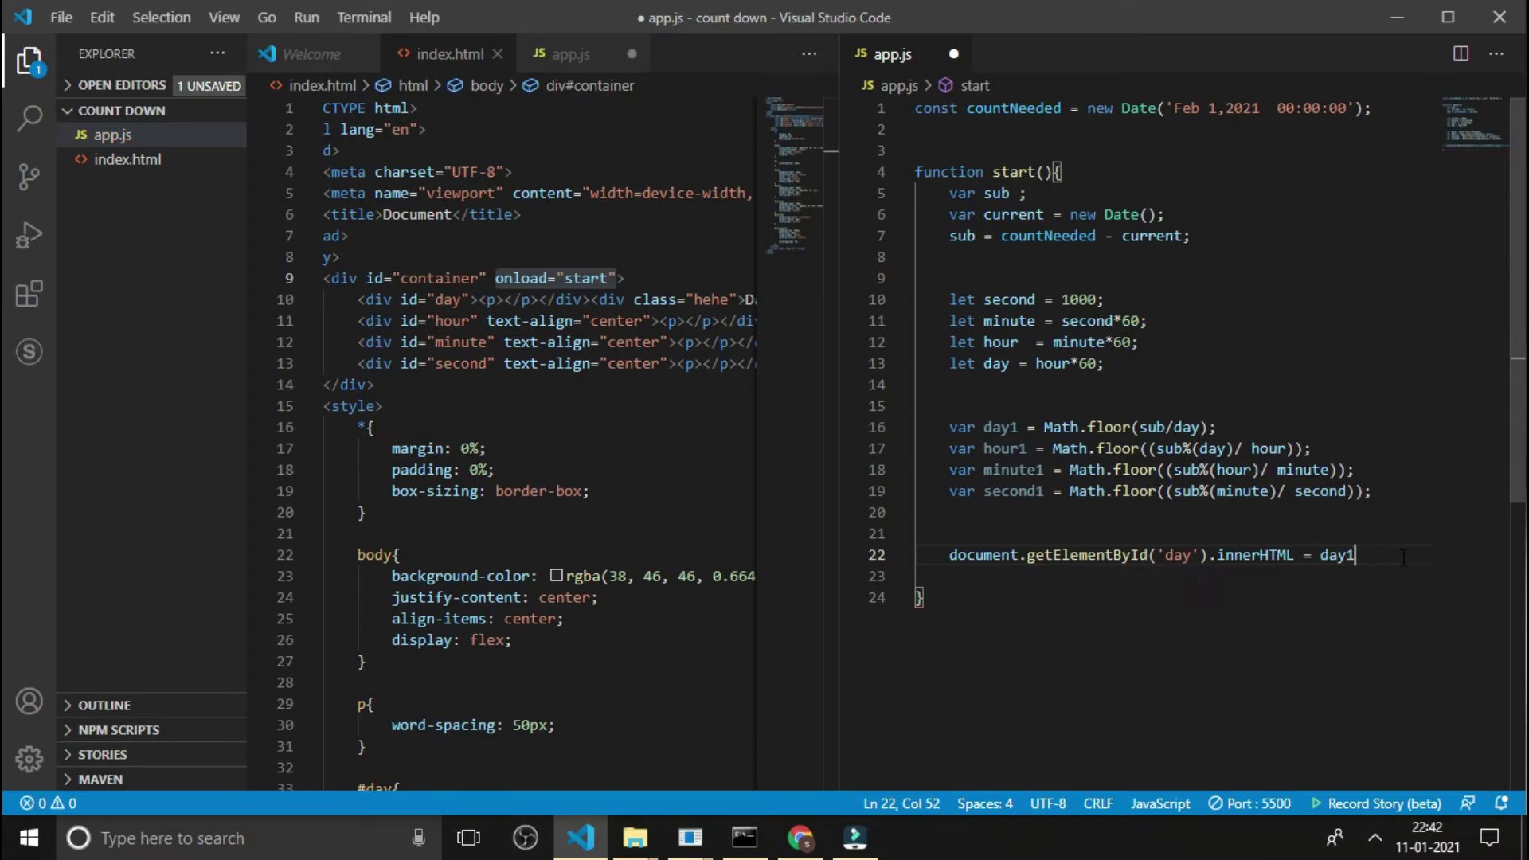
key("ctrl+s")
type(";")
left_click_drag(1404, 558, 950, 558)
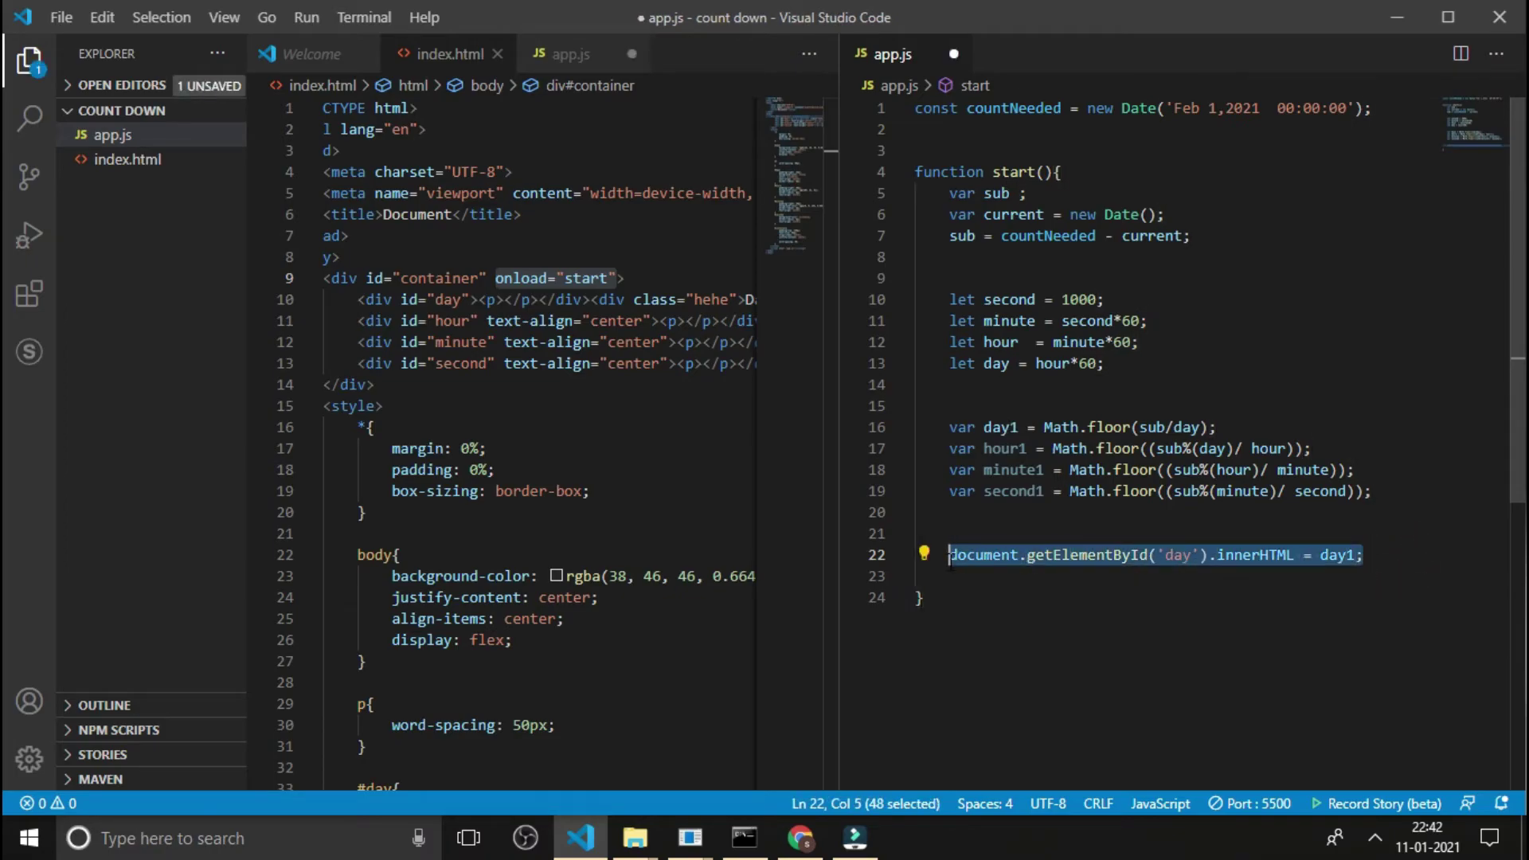
scroll(1437, 551, "down", 2)
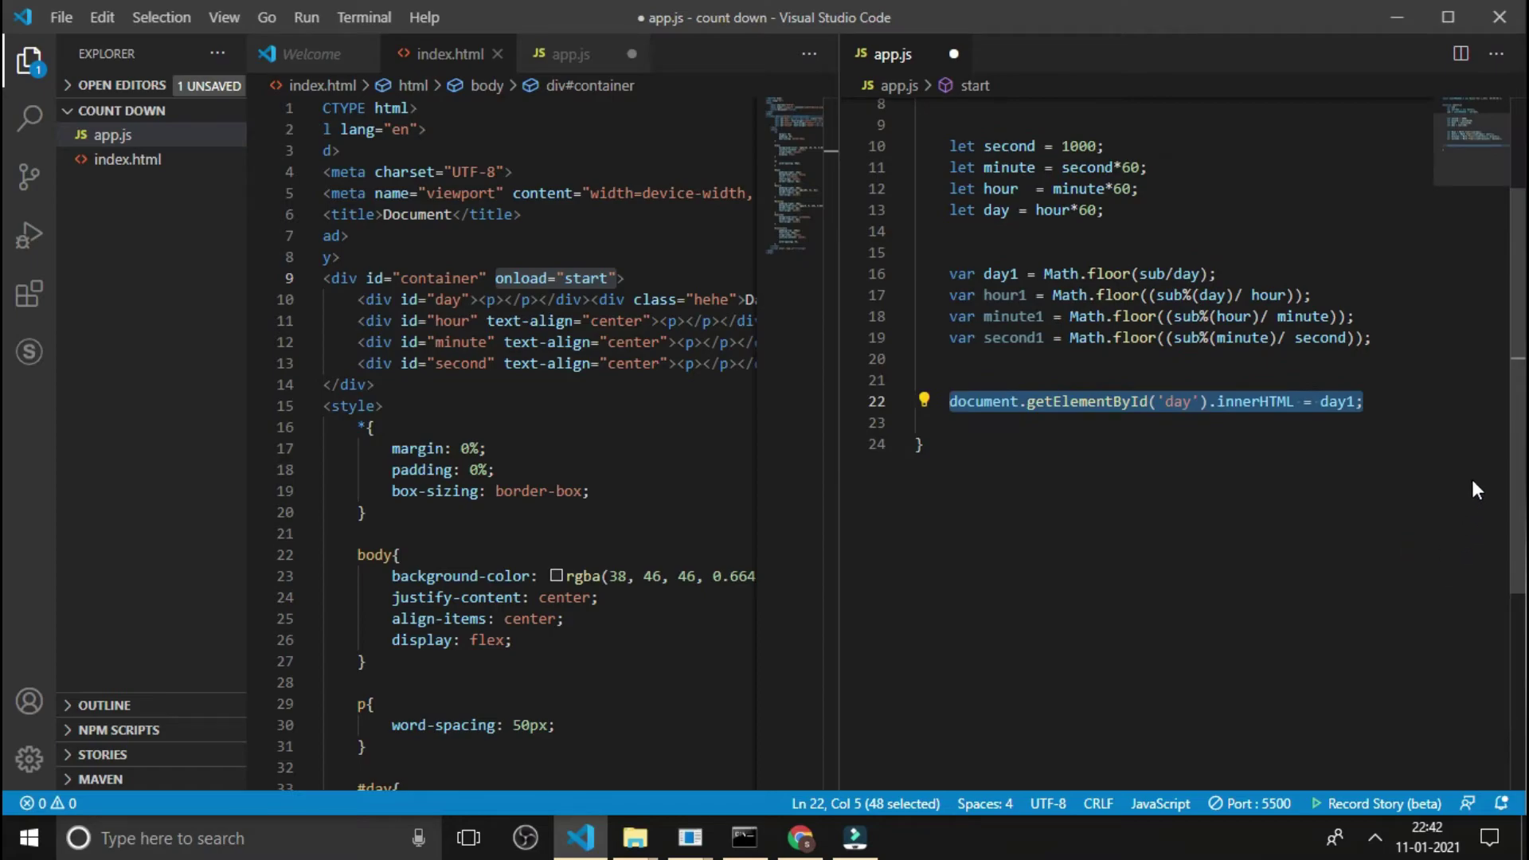
key("shift+alt+Down")
key("shift+alt+Down")
key("shift+alt+Down")
key("End")
double_click(1196, 427)
type("mi")
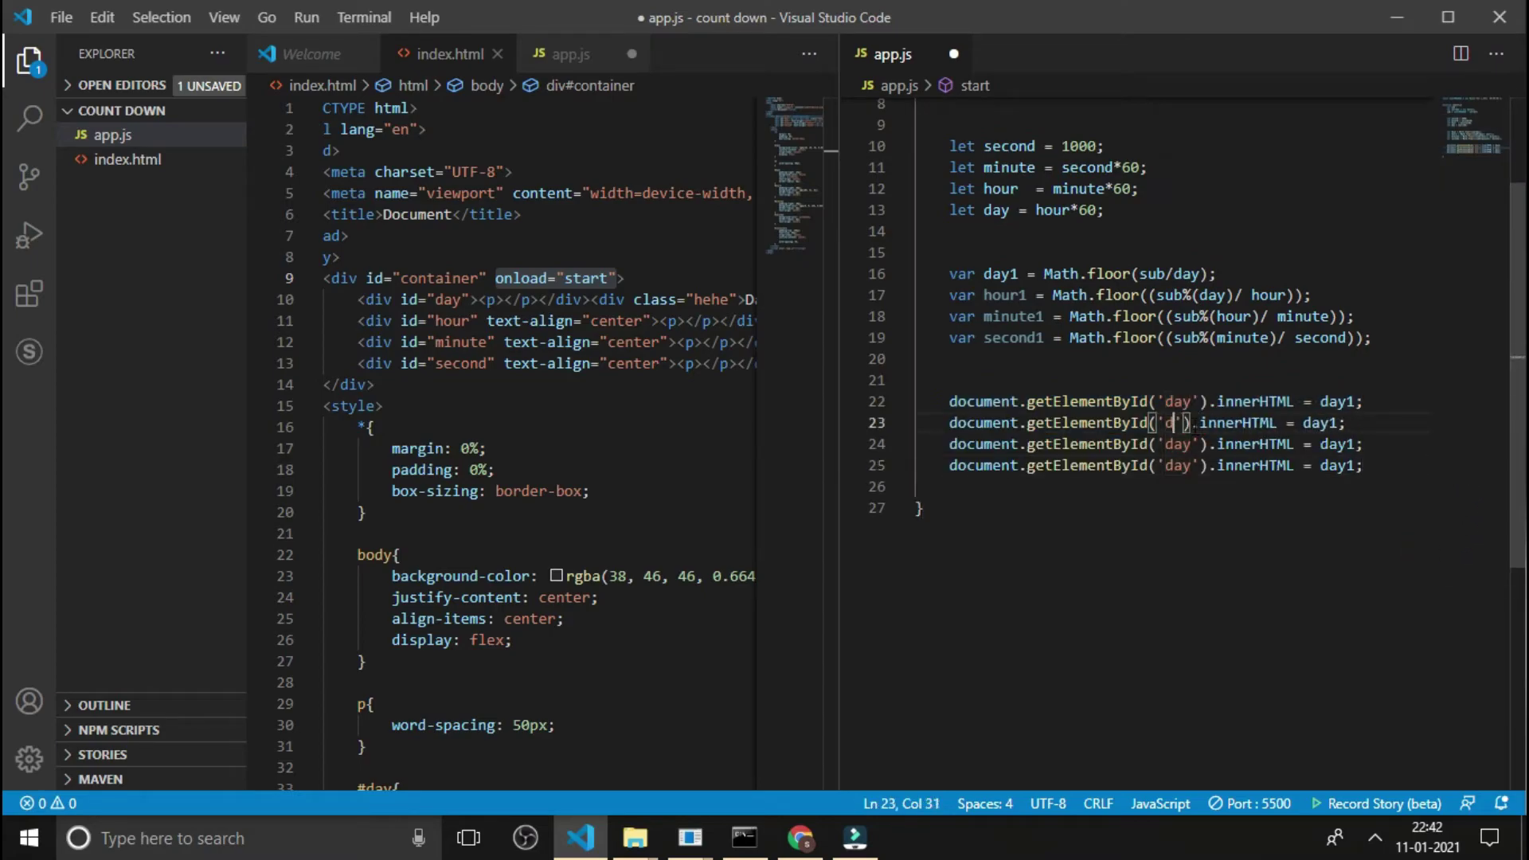
type("nute")
Serve index.html with Live Server from the explorer's context menu.
left_click(1190, 440)
right_click(164, 164)
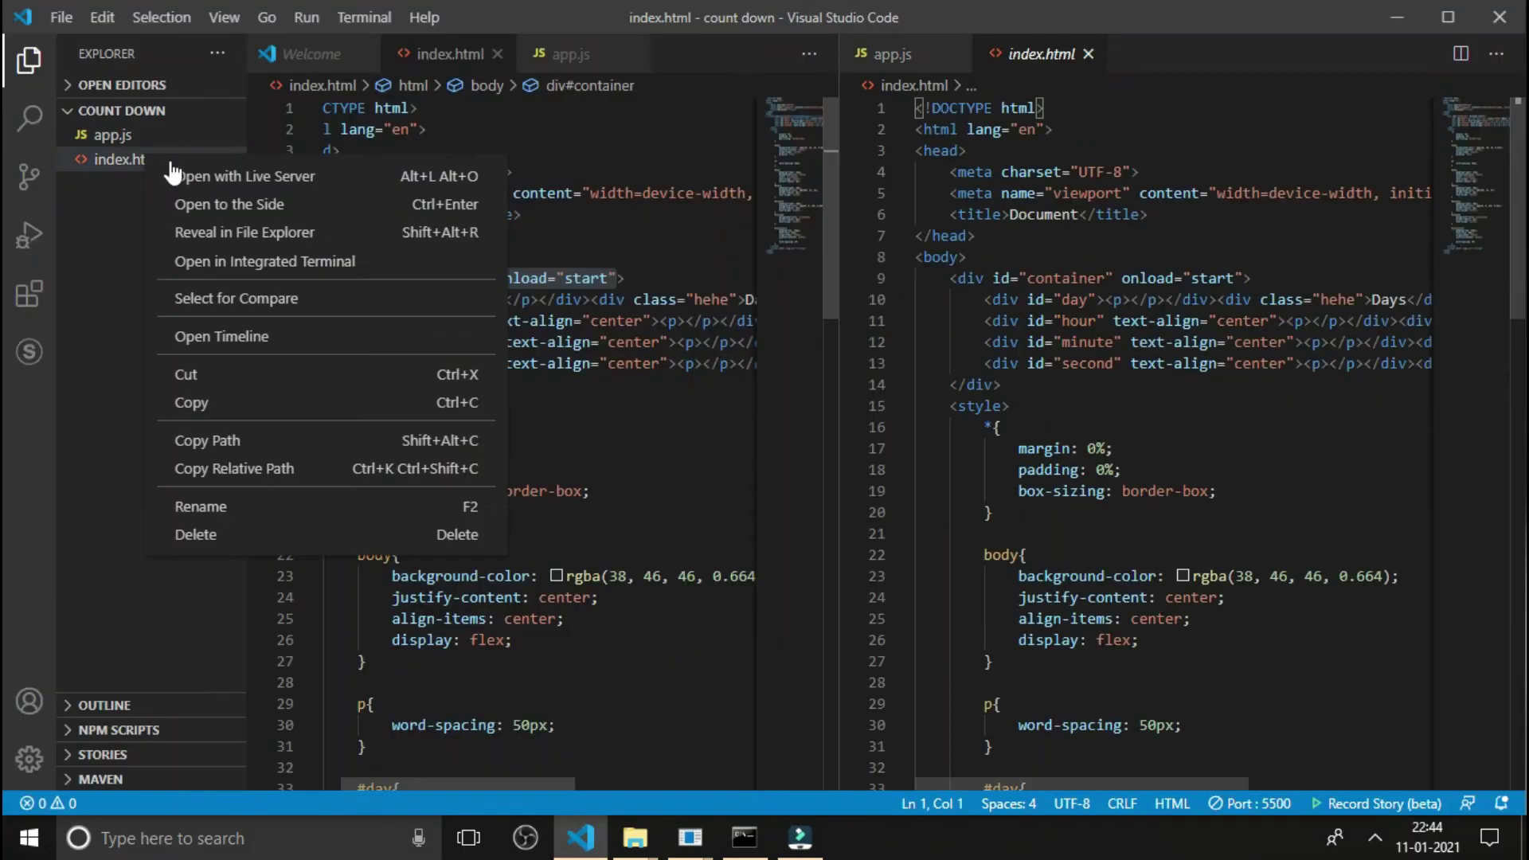
left_click(175, 171)
left_click_drag(174, 170, 1201, 432)
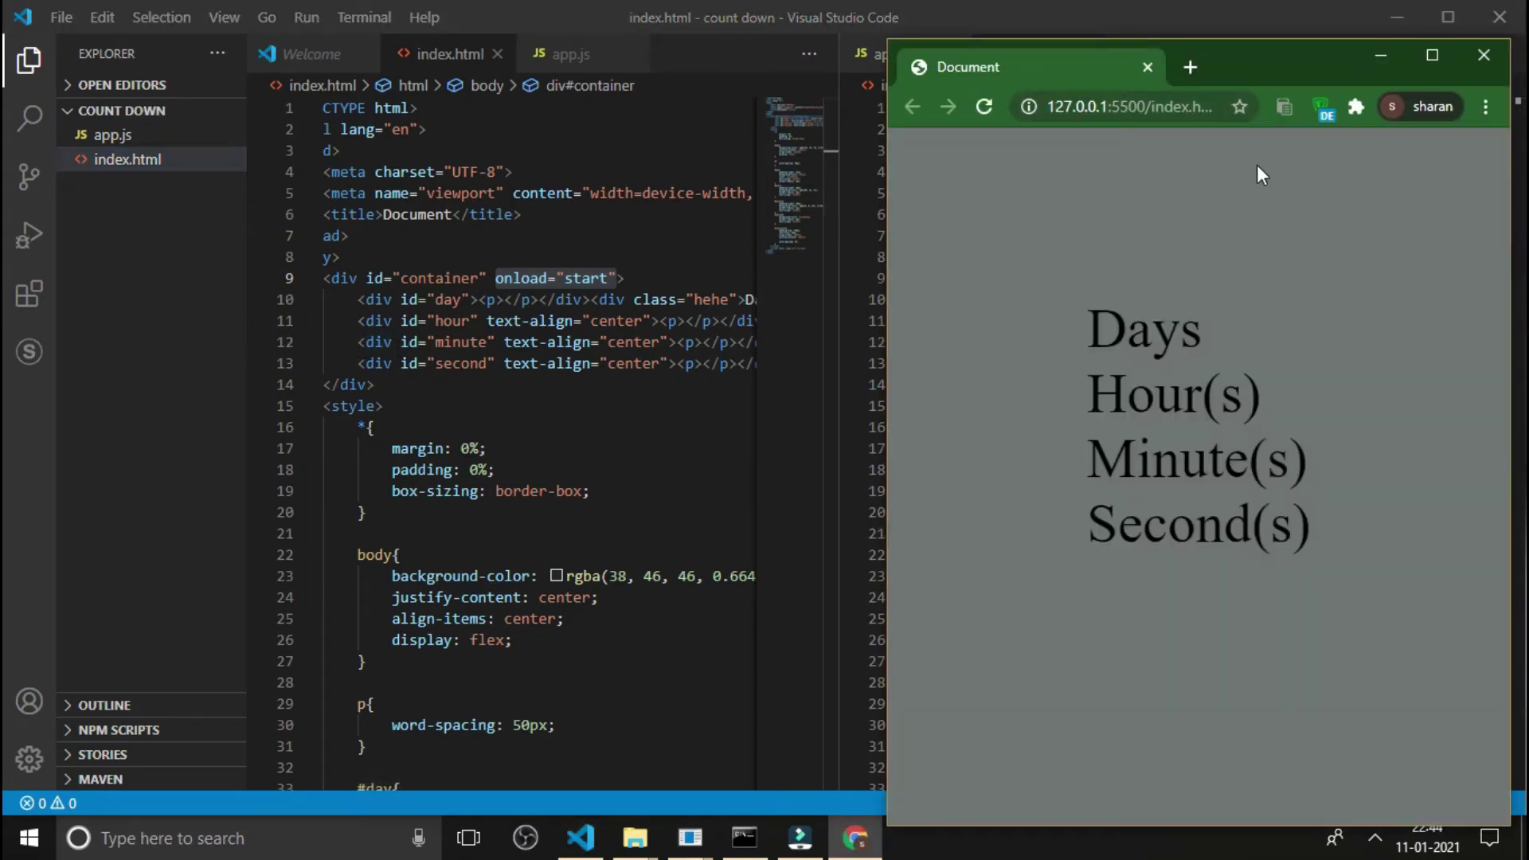
Maximize Chrome and open DevTools on the Console tab.
left_click(1431, 55)
right_click(886, 217)
left_click(966, 490)
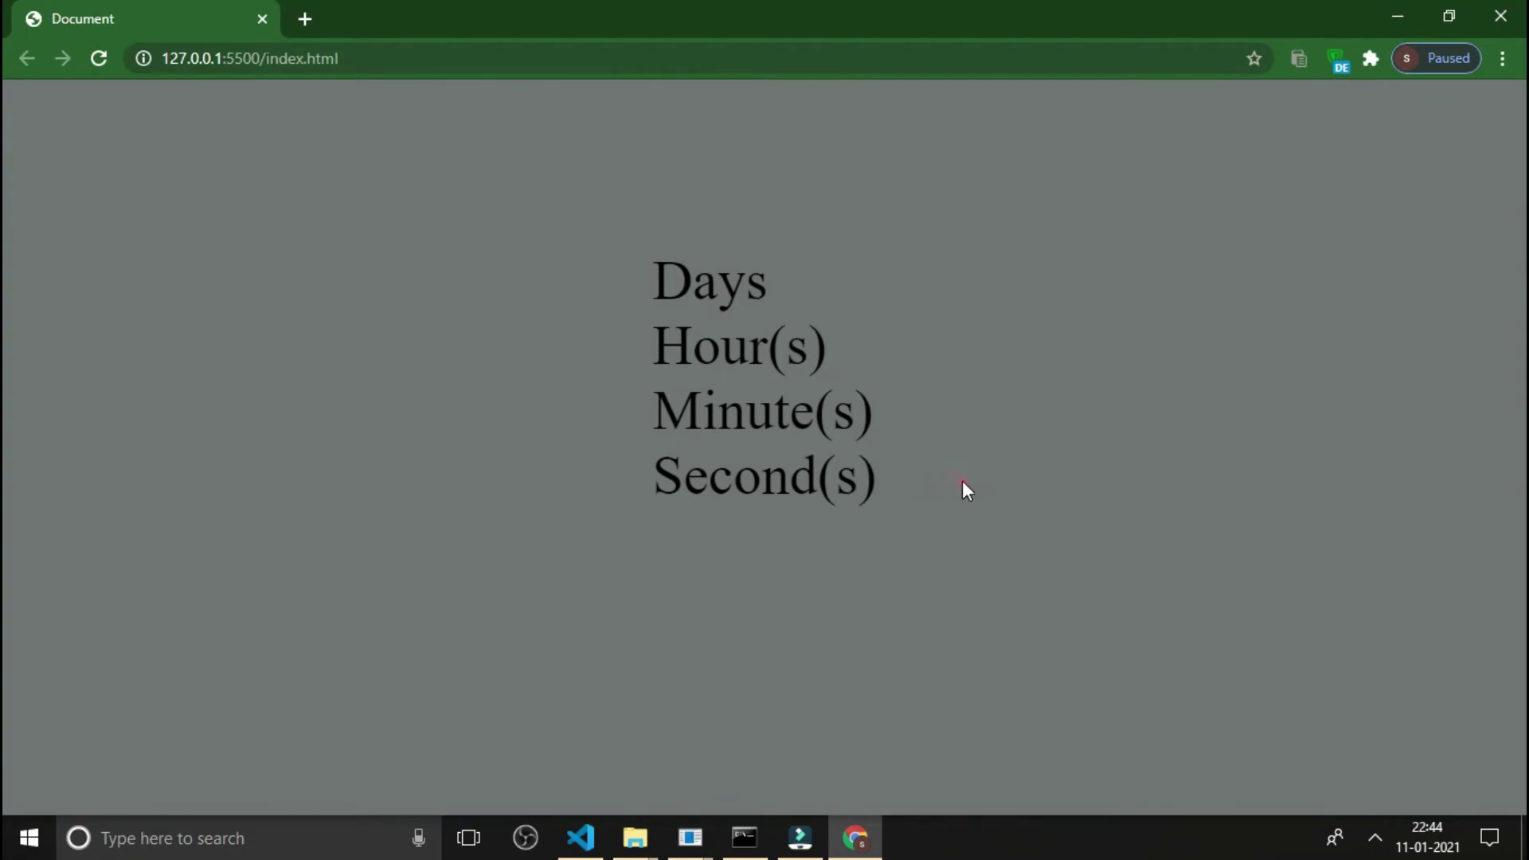
key("ctrl+shift+i")
left_click(1143, 95)
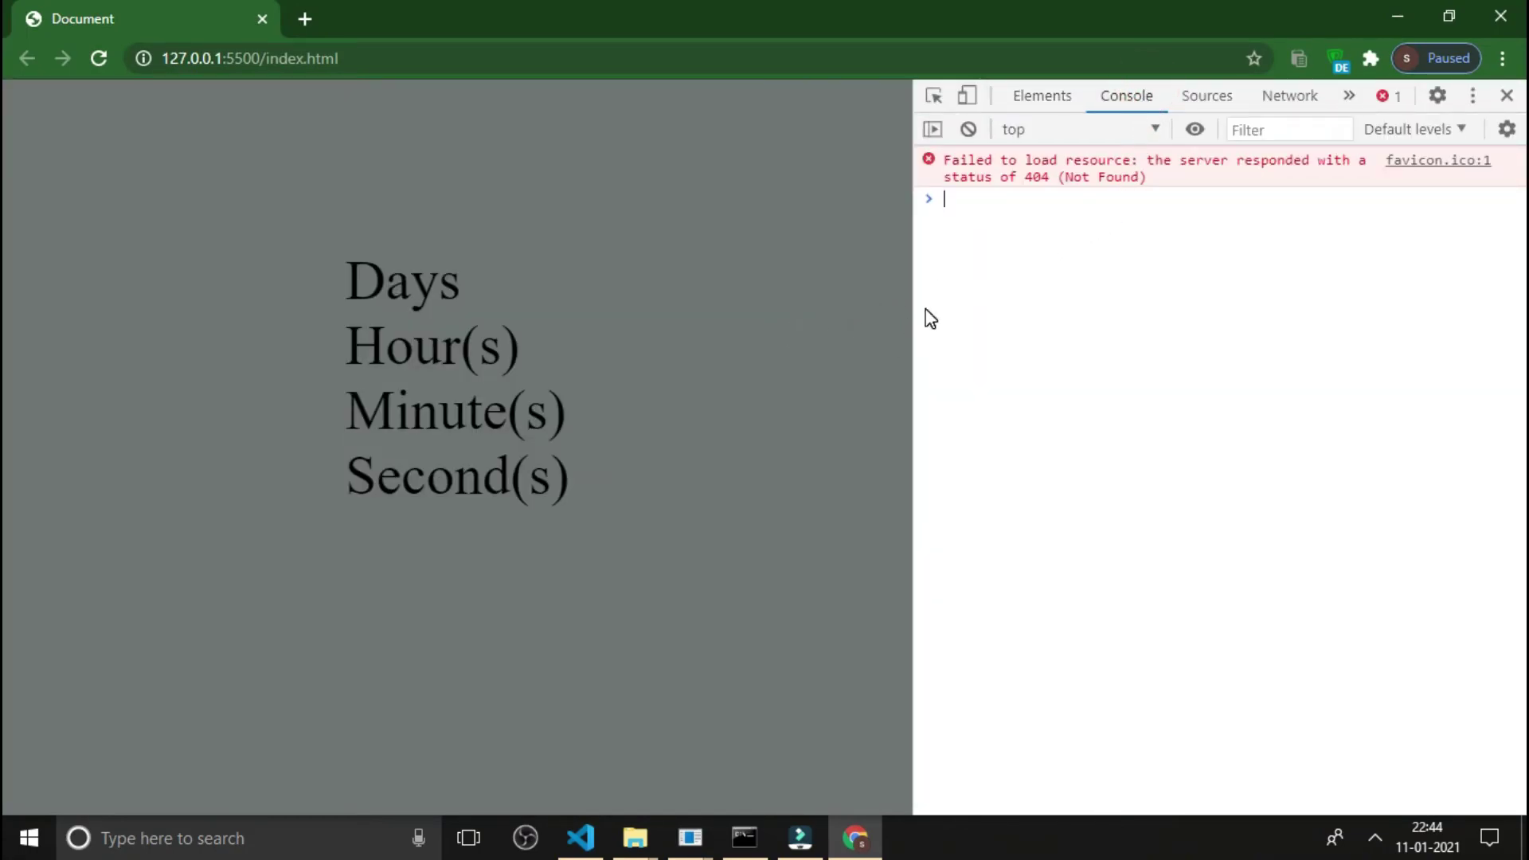
Close the duplicate index.html tab and edit the hour calculation on line 17.
left_click(579, 837)
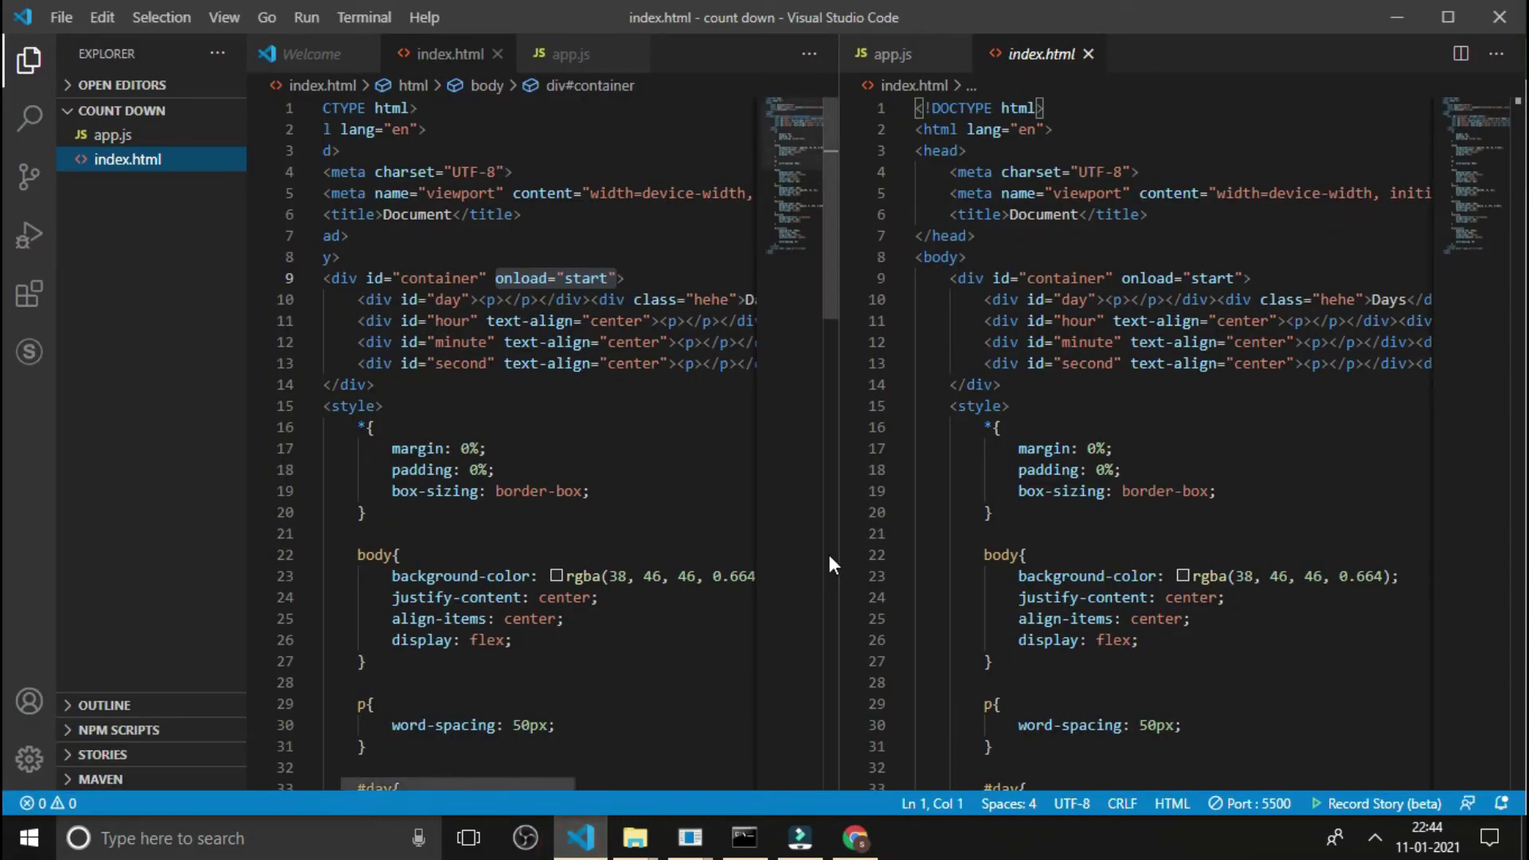
left_click(911, 48)
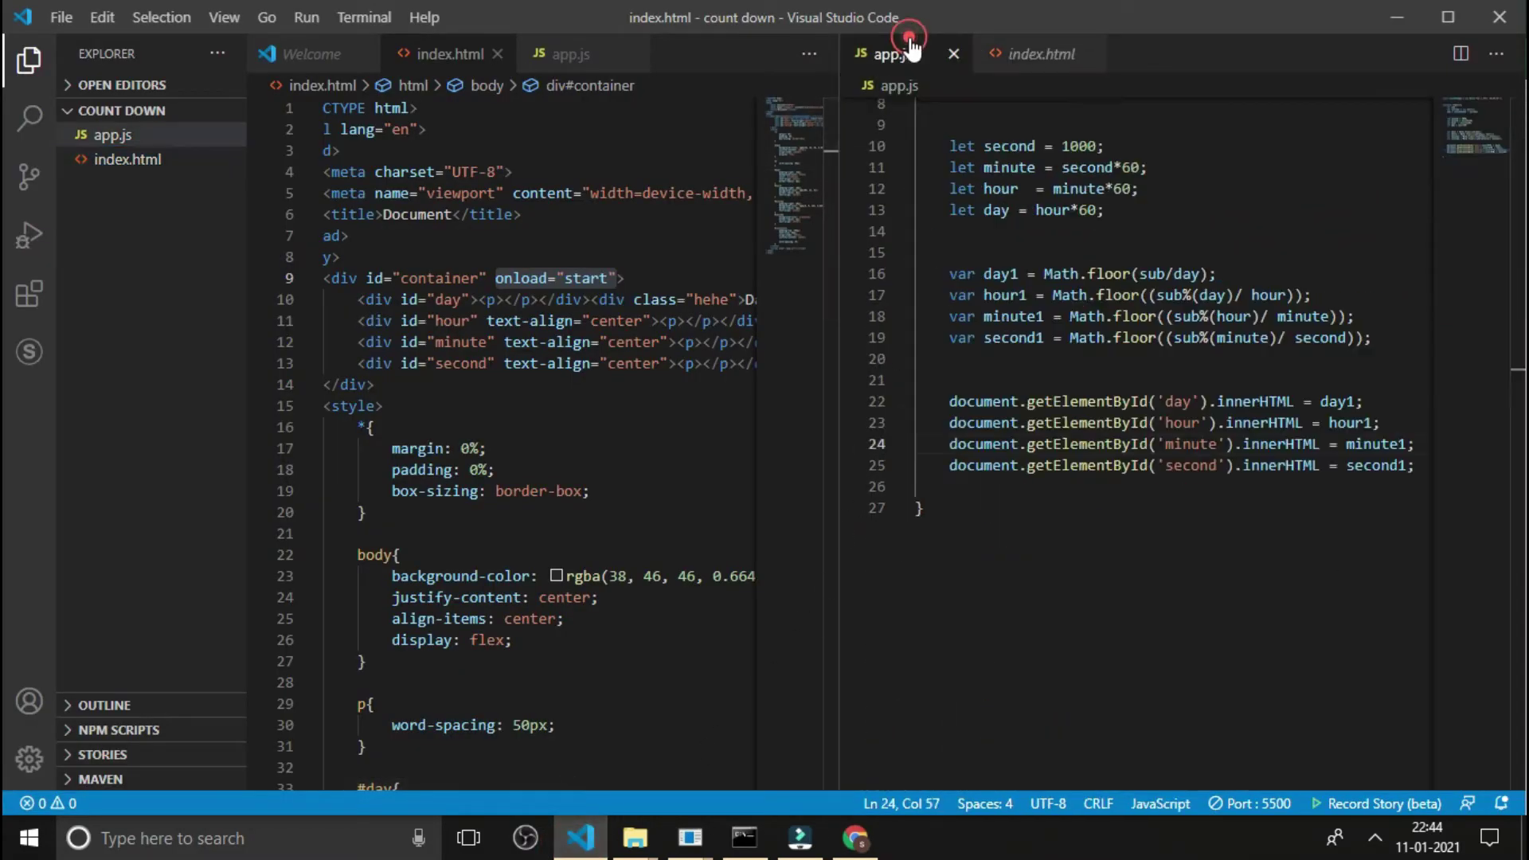
left_click(1083, 55)
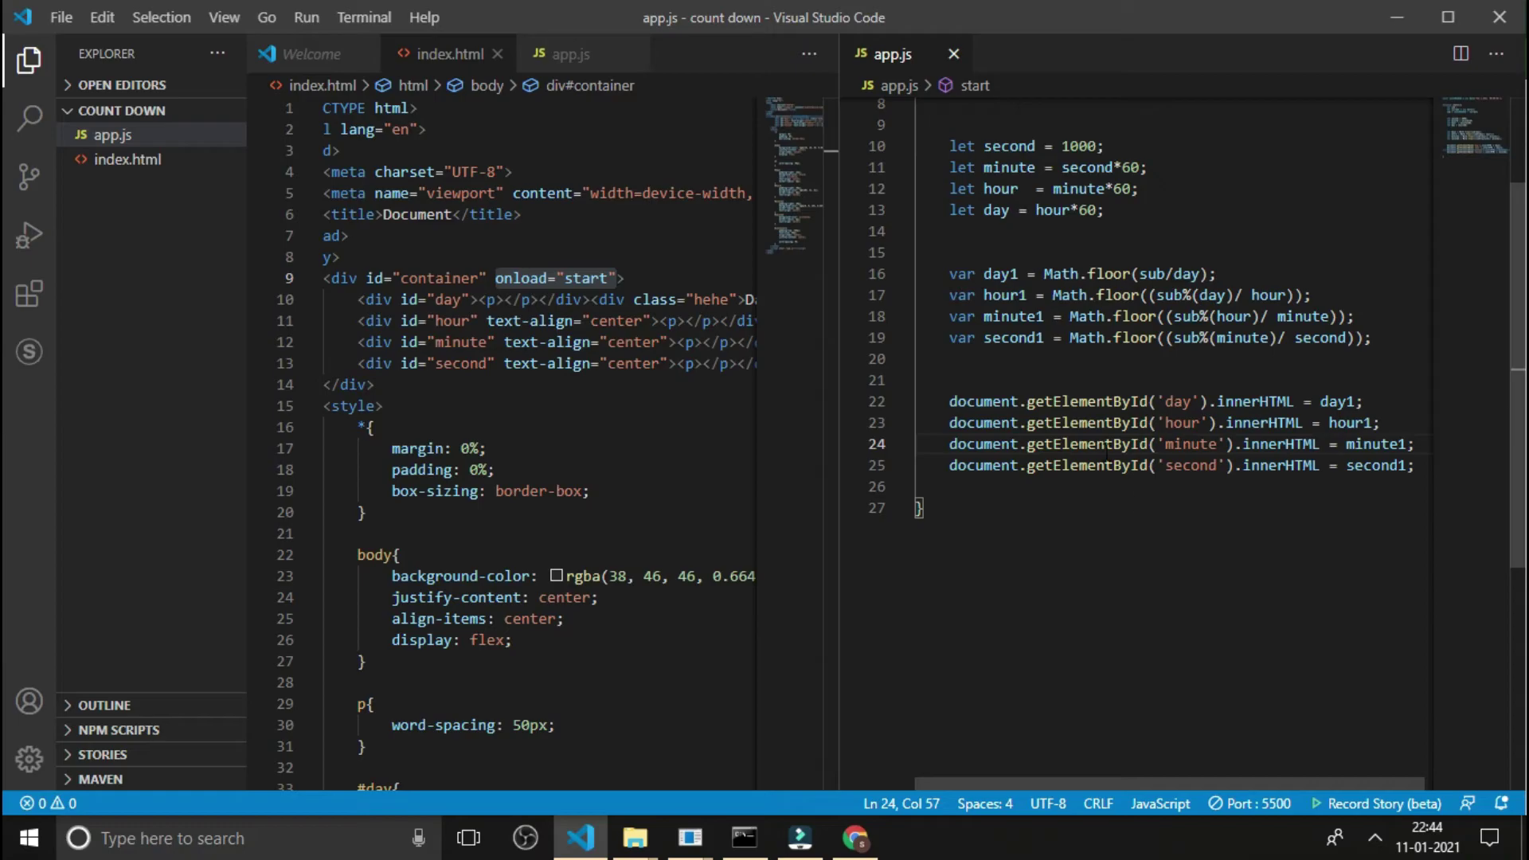
mouse_move(1075, 445)
type(")")
left_click(1307, 295)
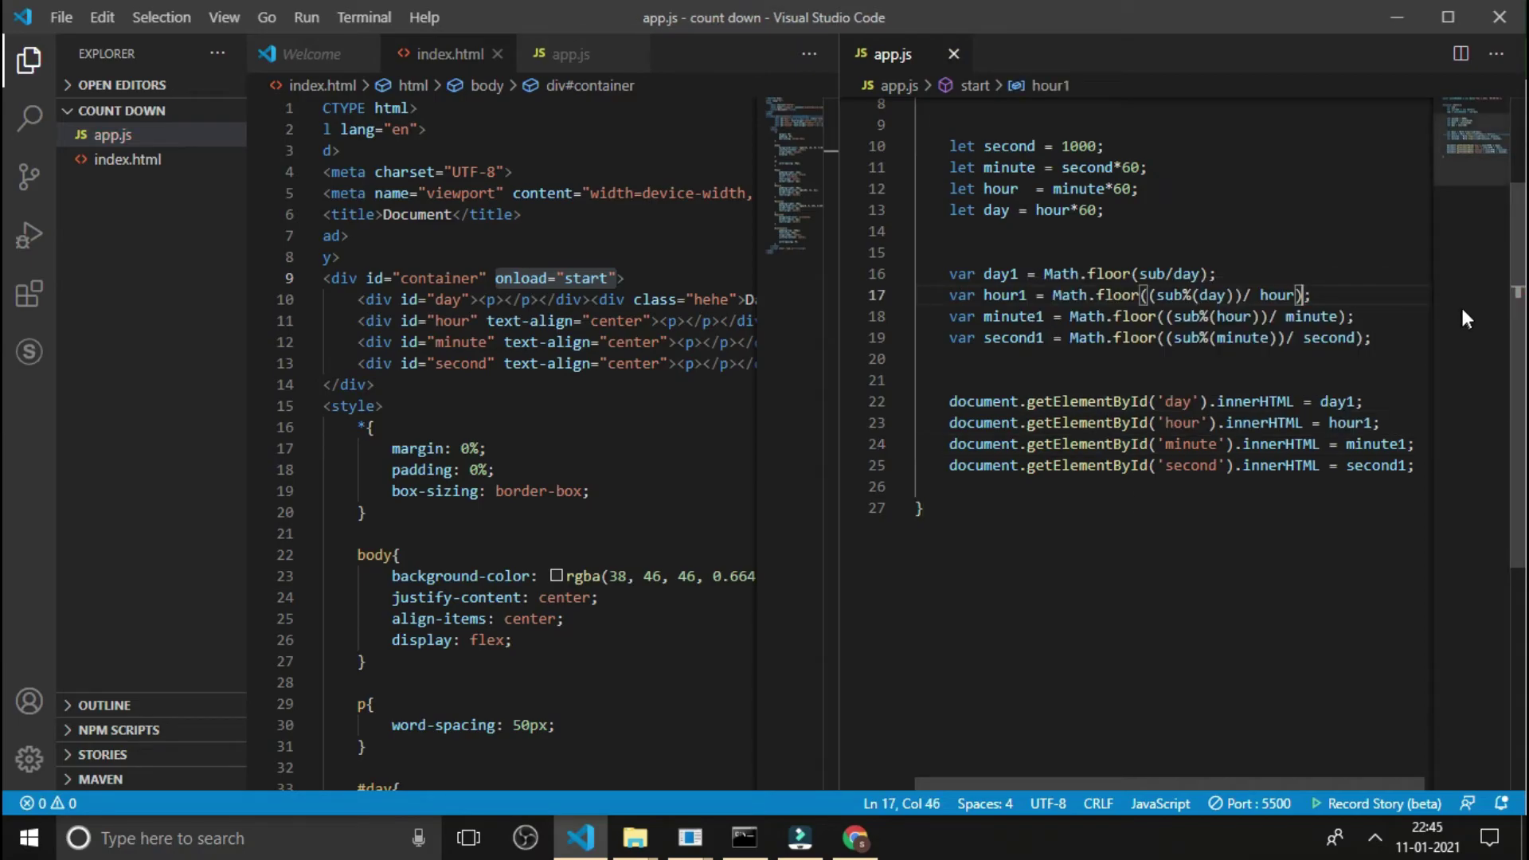
scroll(1073, 445, "up", 3)
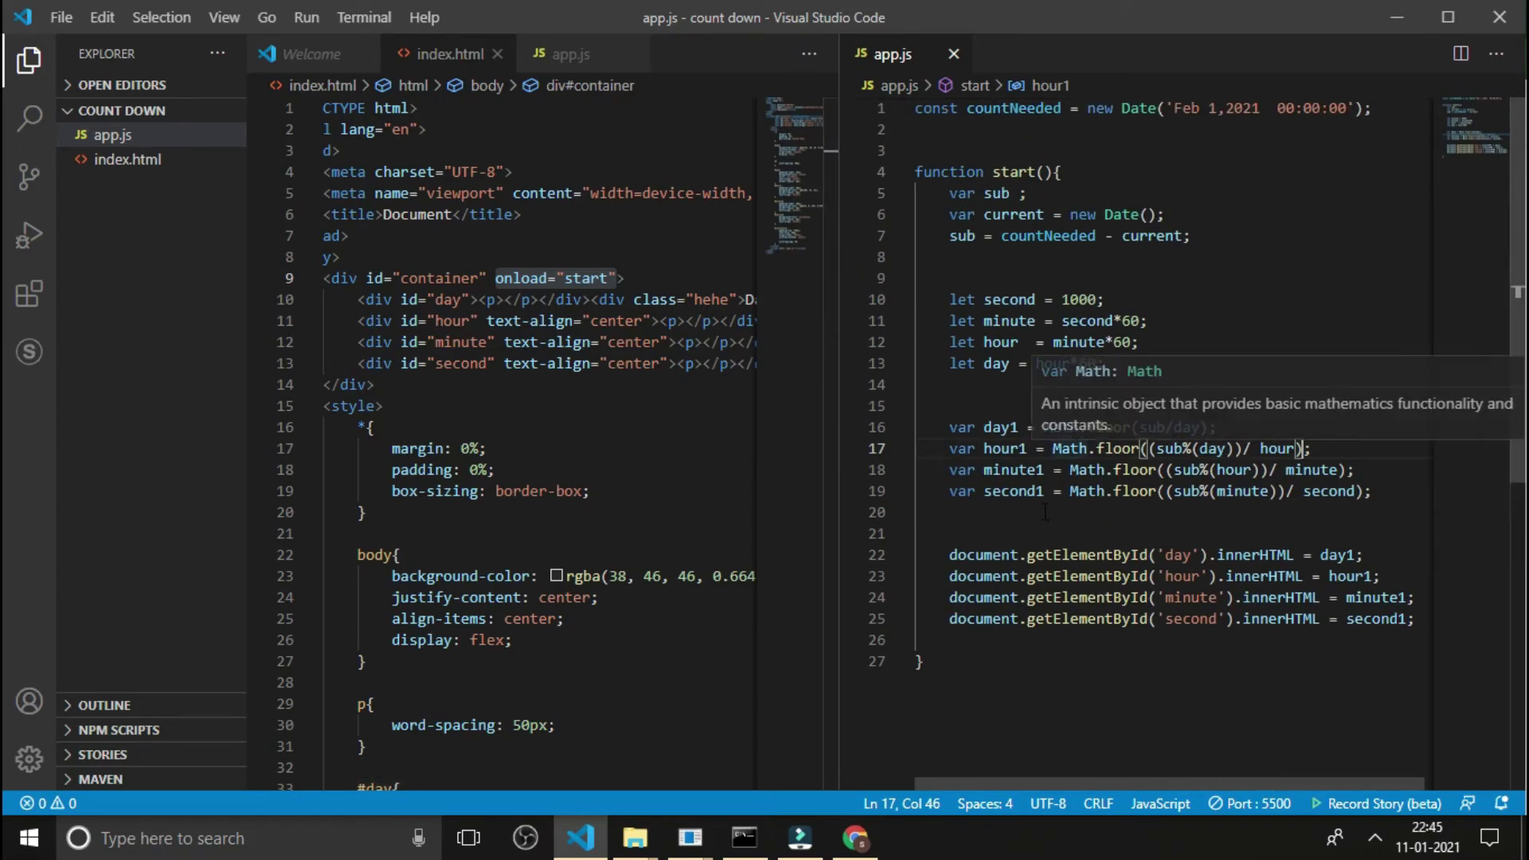
Clear Chrome's console and reload the countdown page to check the output.
left_click(856, 838)
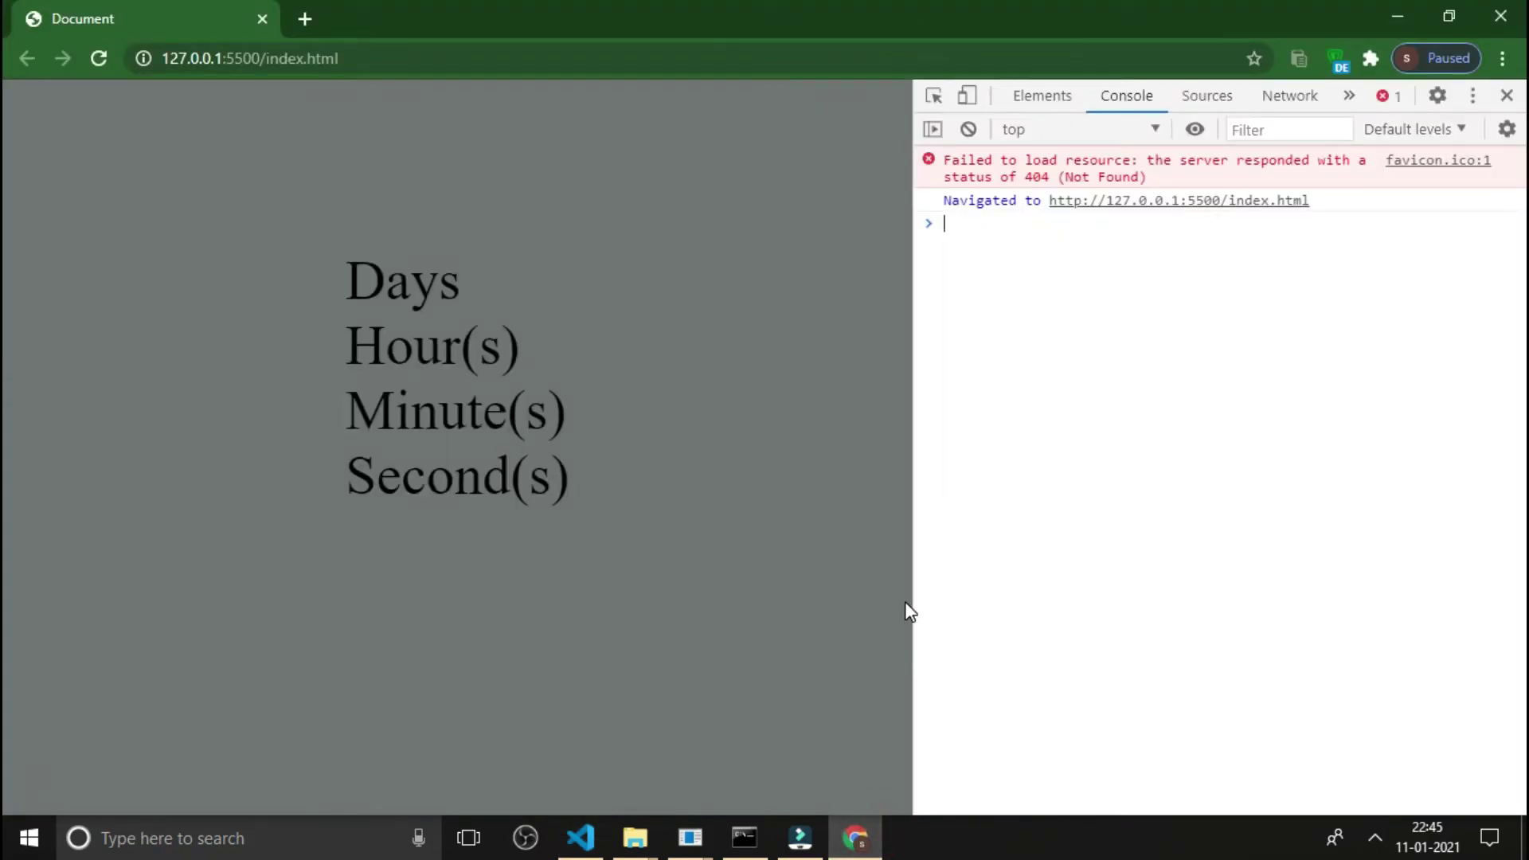
left_click(969, 129)
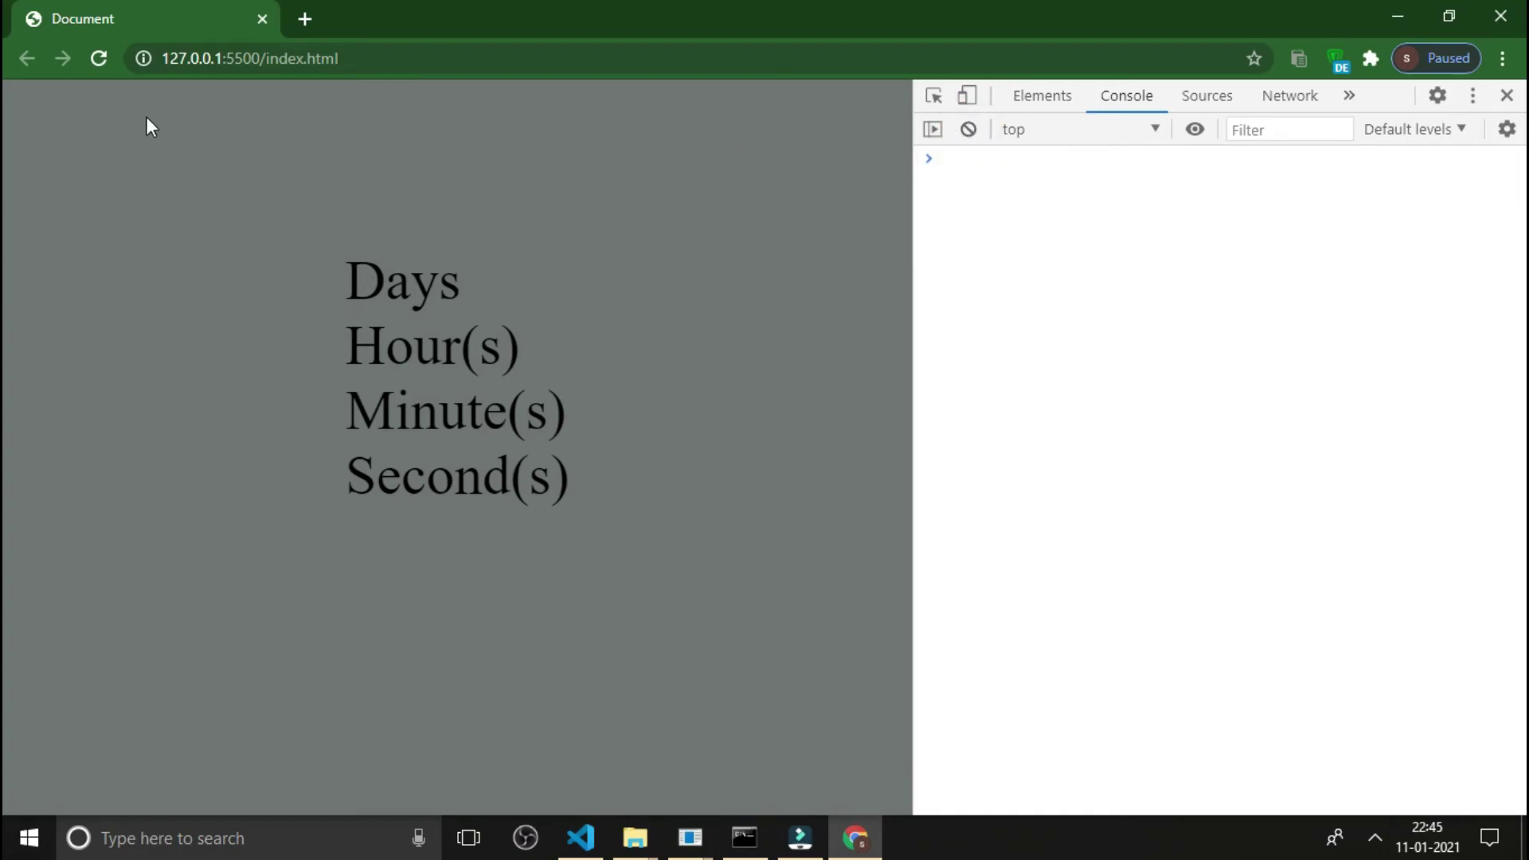
left_click(98, 56)
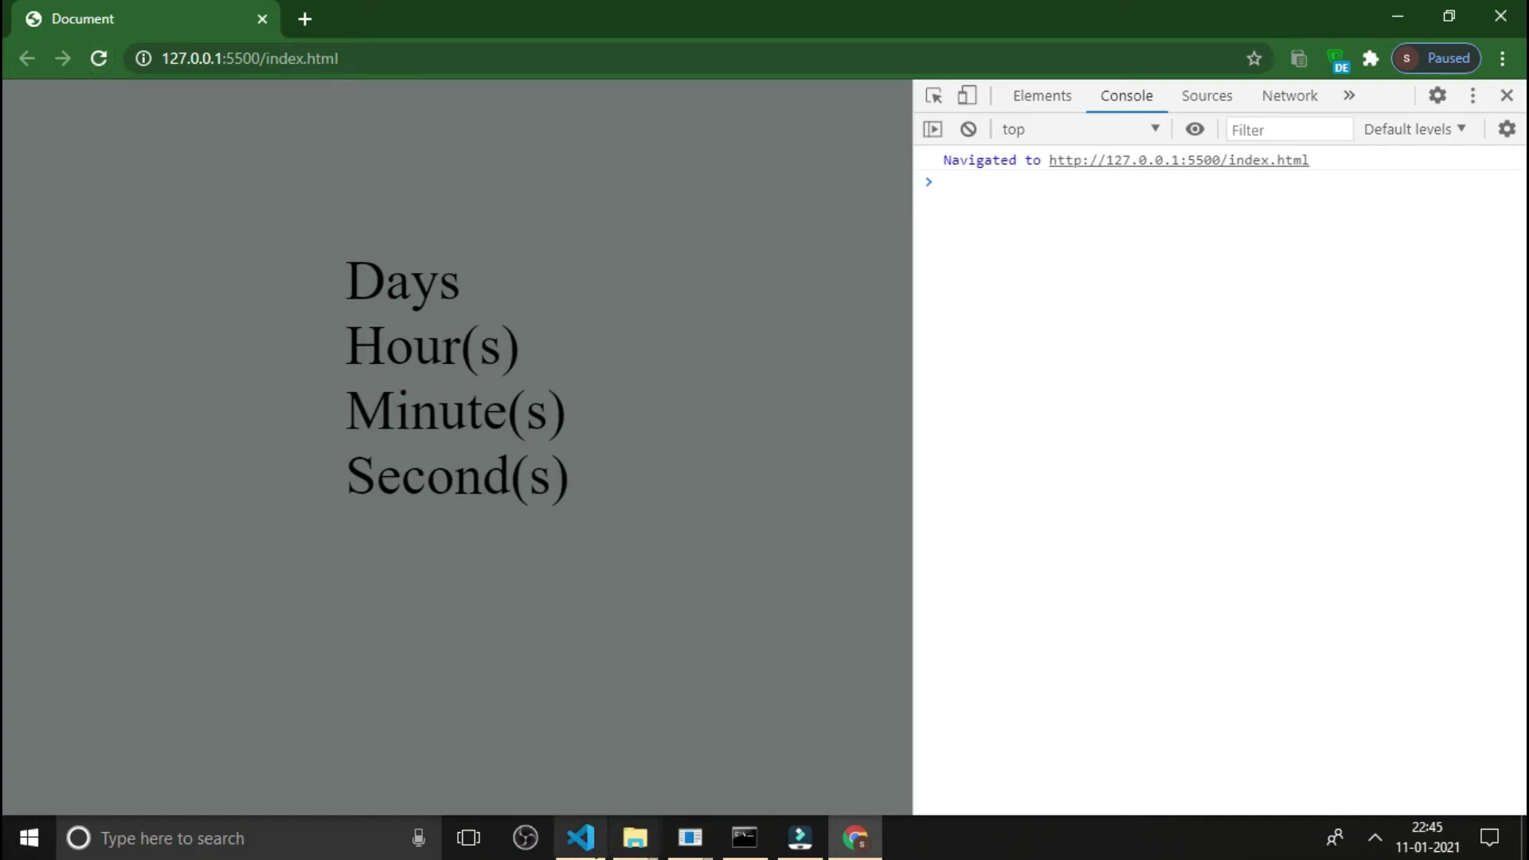
left_click(580, 837)
Append setInterval(start, 1000) to app.js, save, and watch the live countdown in Chrome.
left_click(1016, 693)
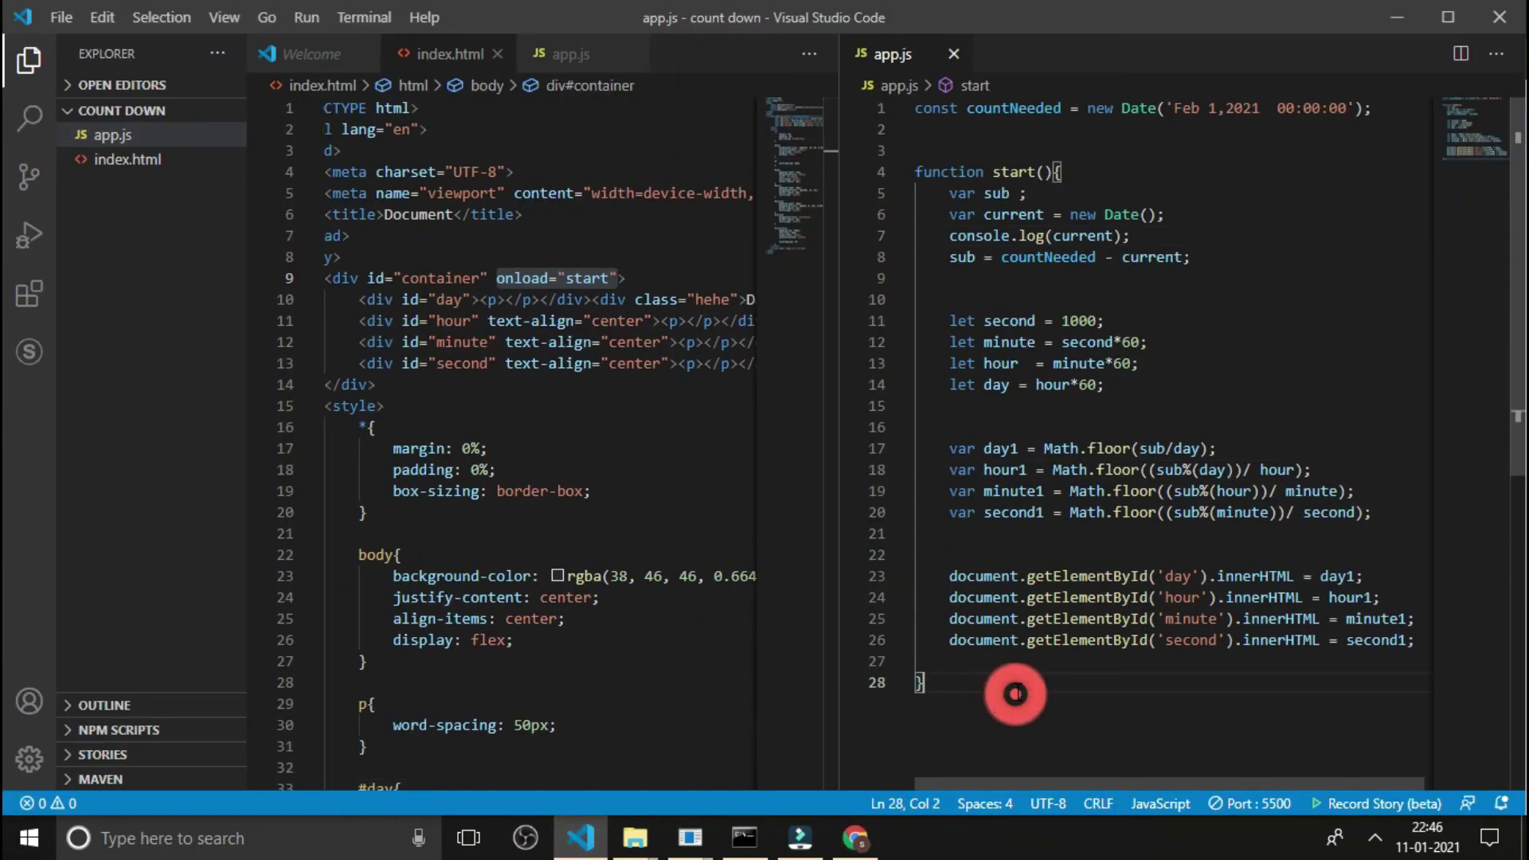
key("Return")
key("Return")
key("Return")
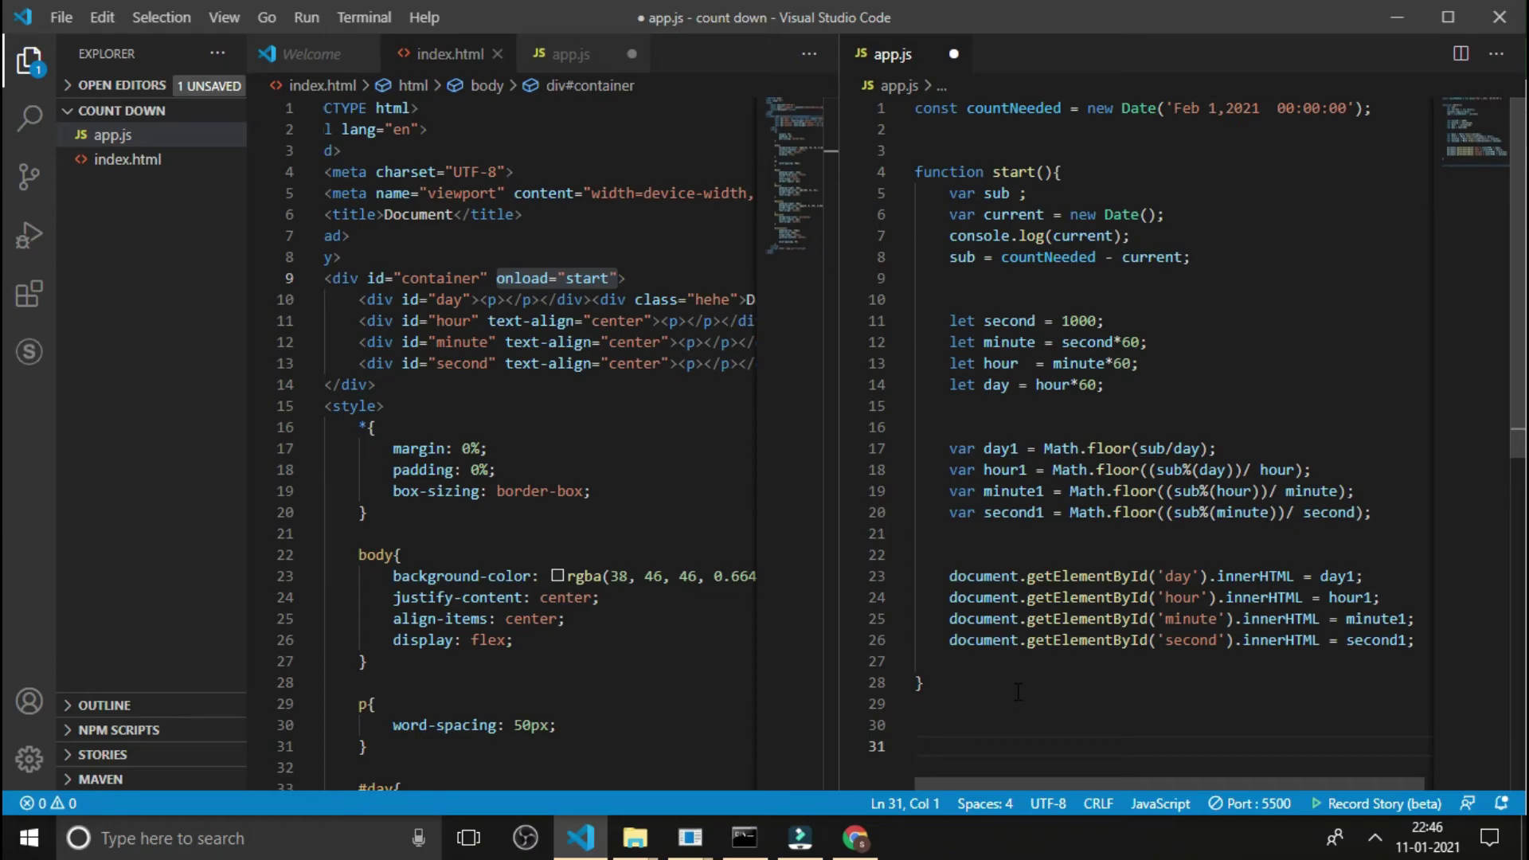
type("set")
key("Return")
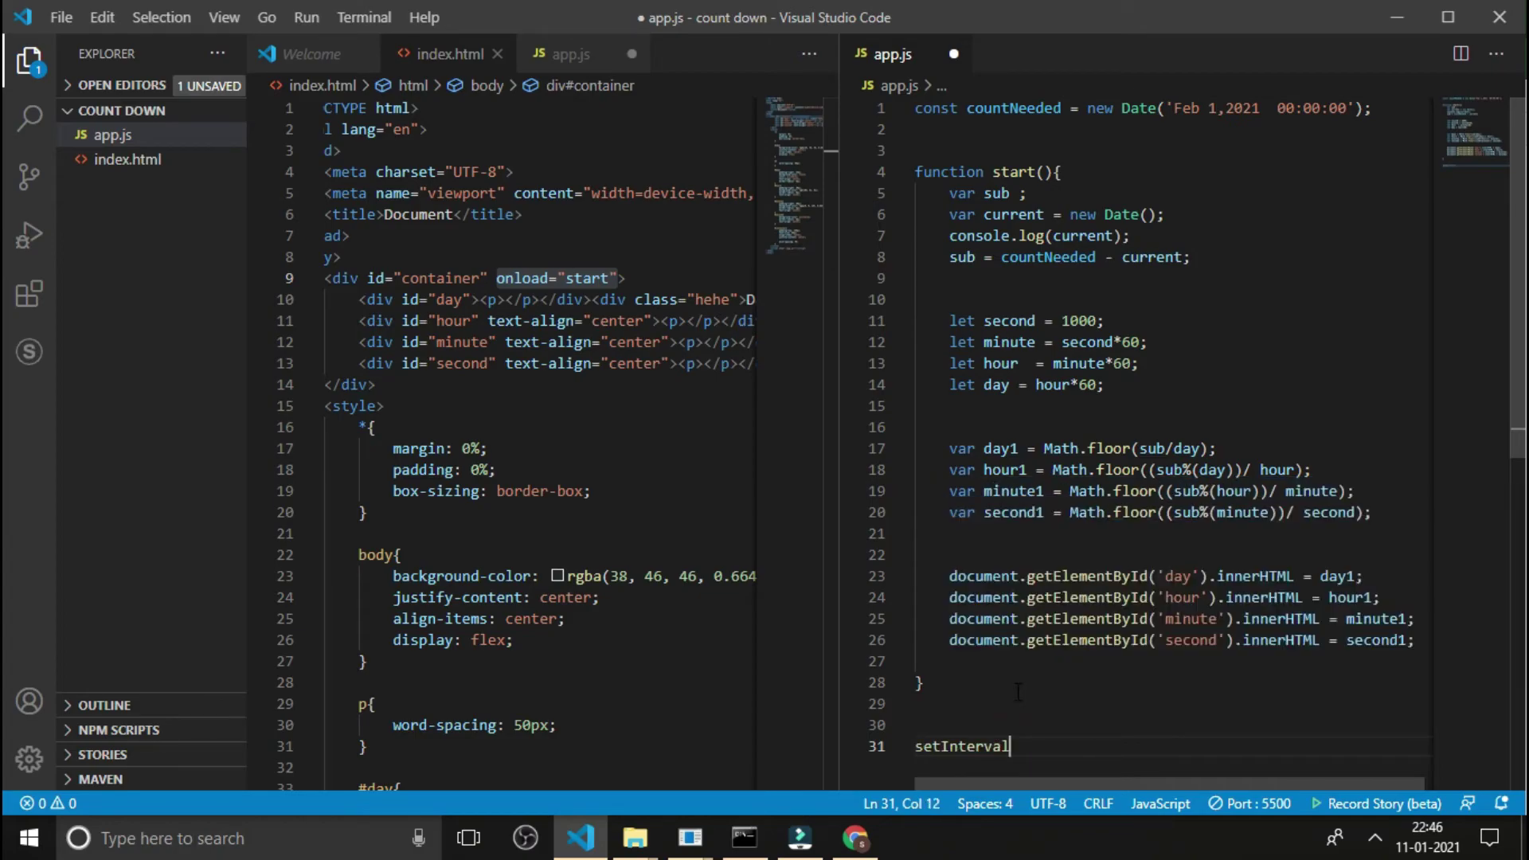
type("(")
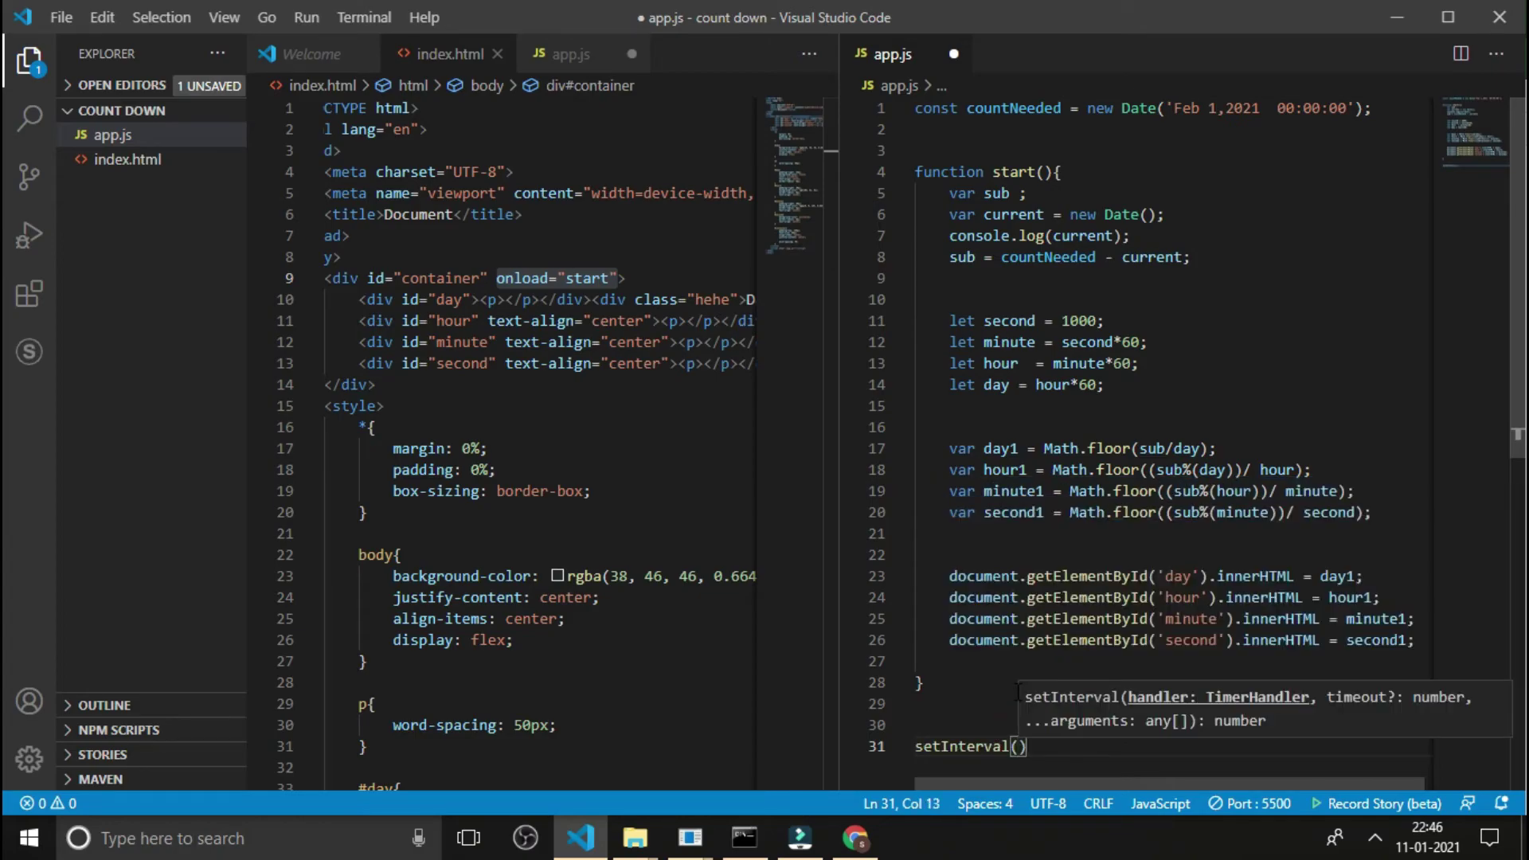
type("start")
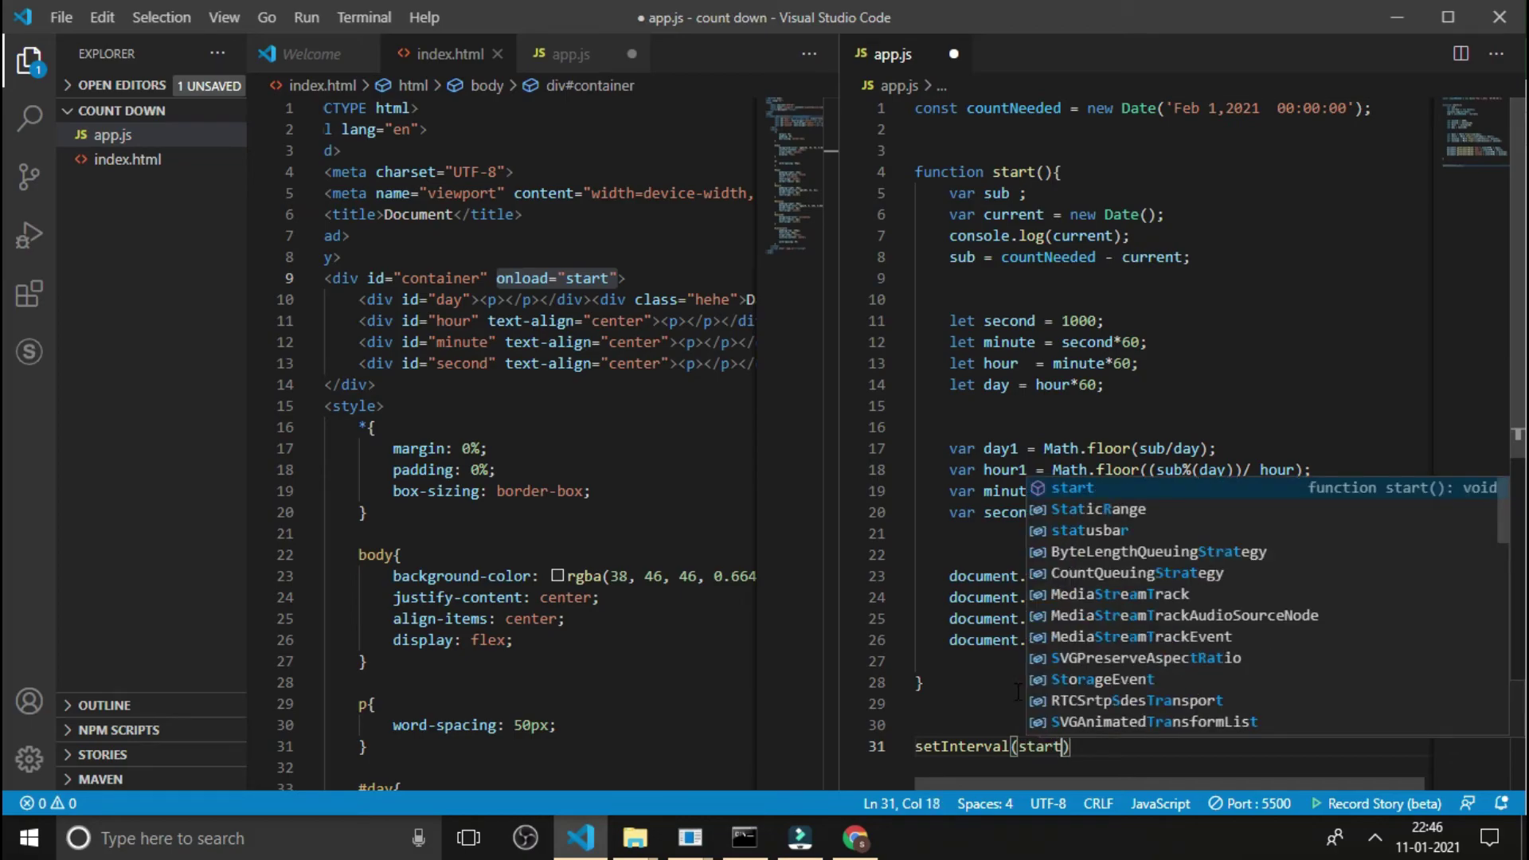
key("Escape")
type(", ")
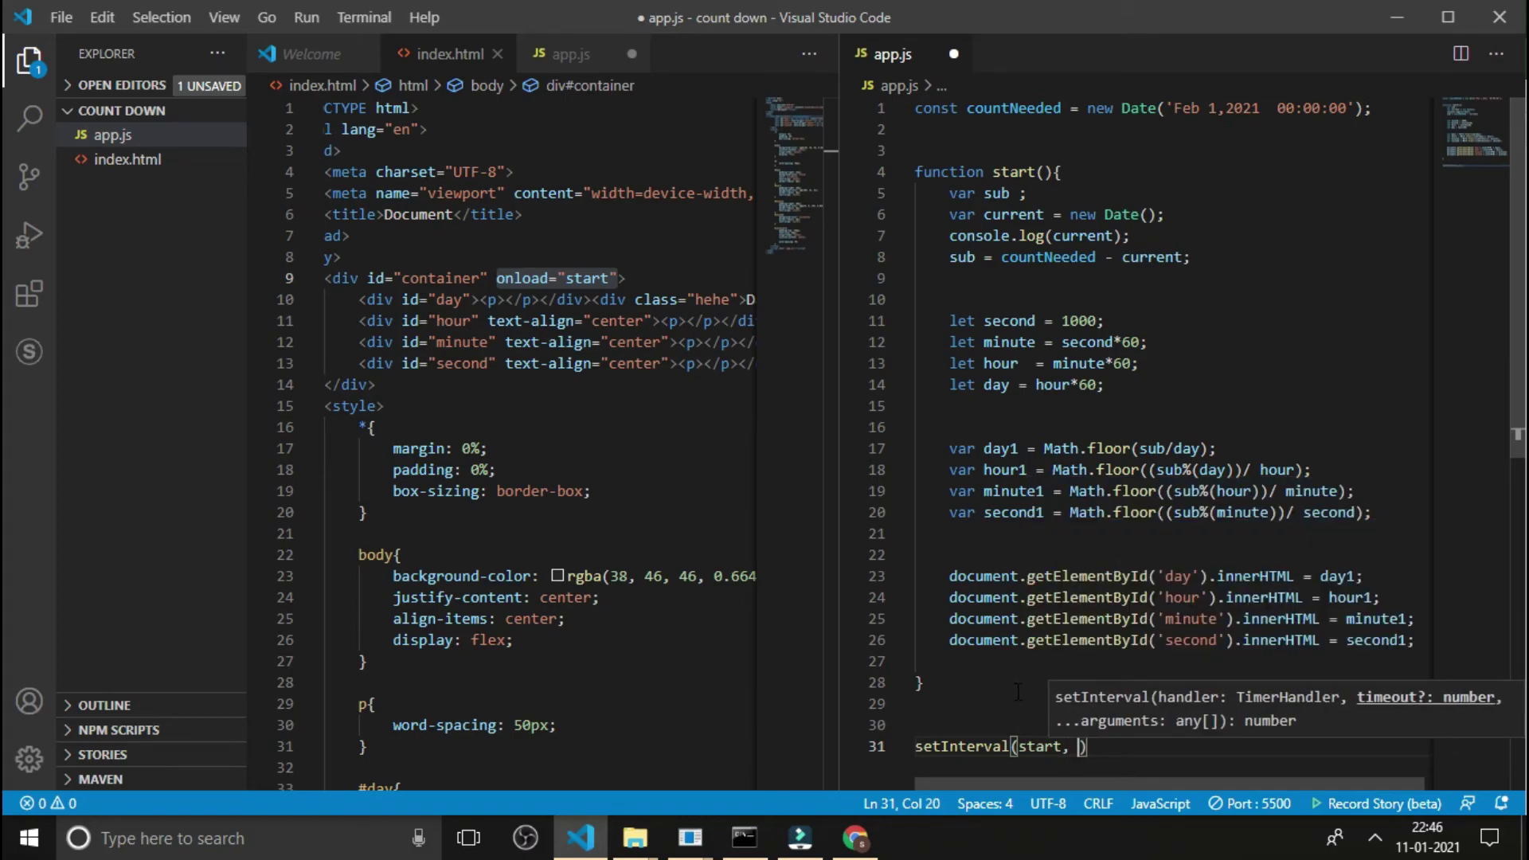
type("1000")
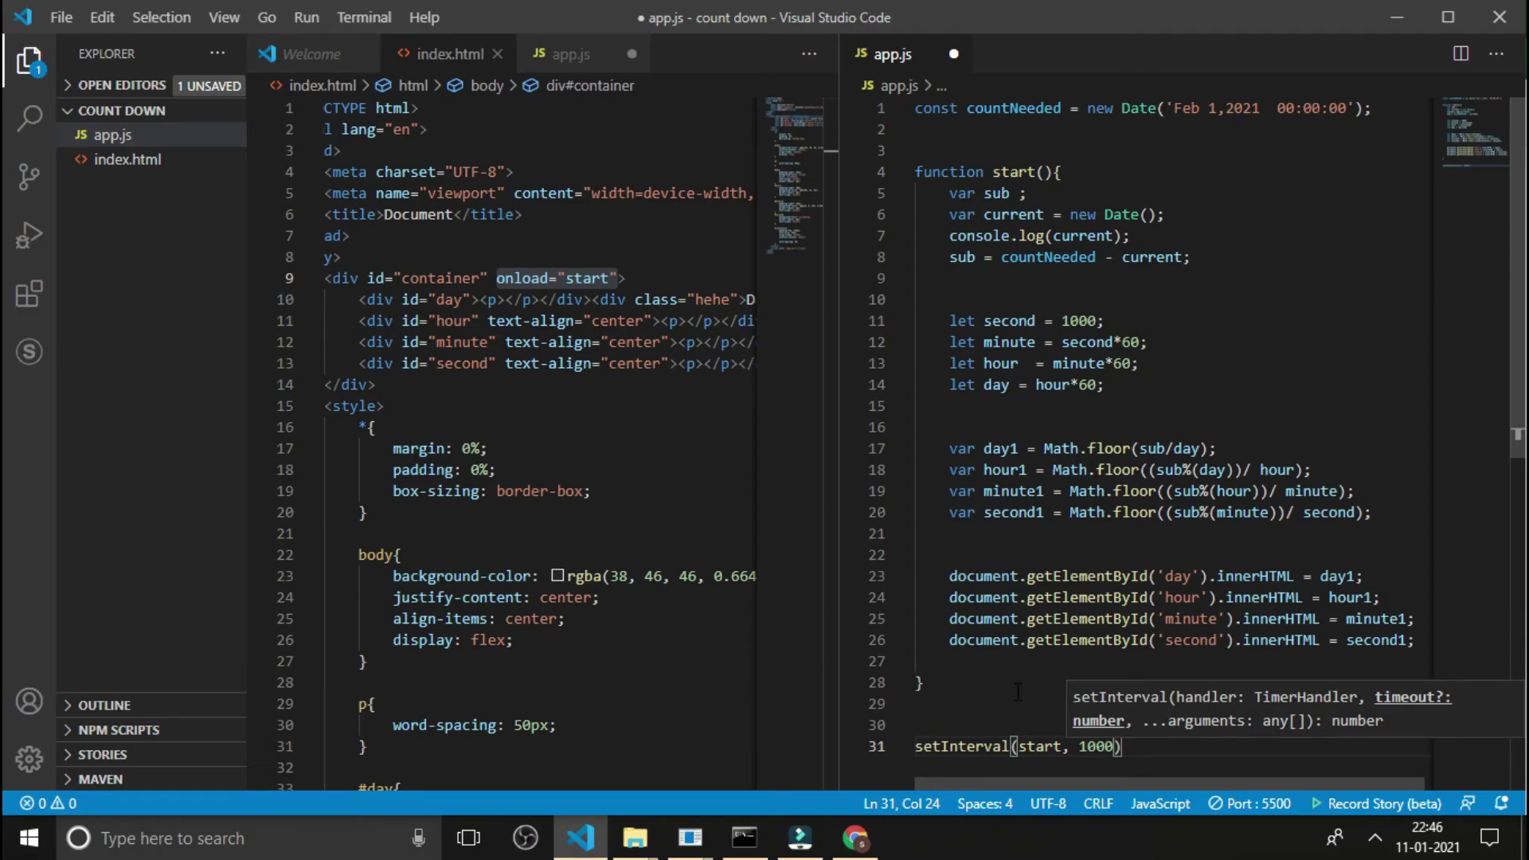
key("Right")
type(";")
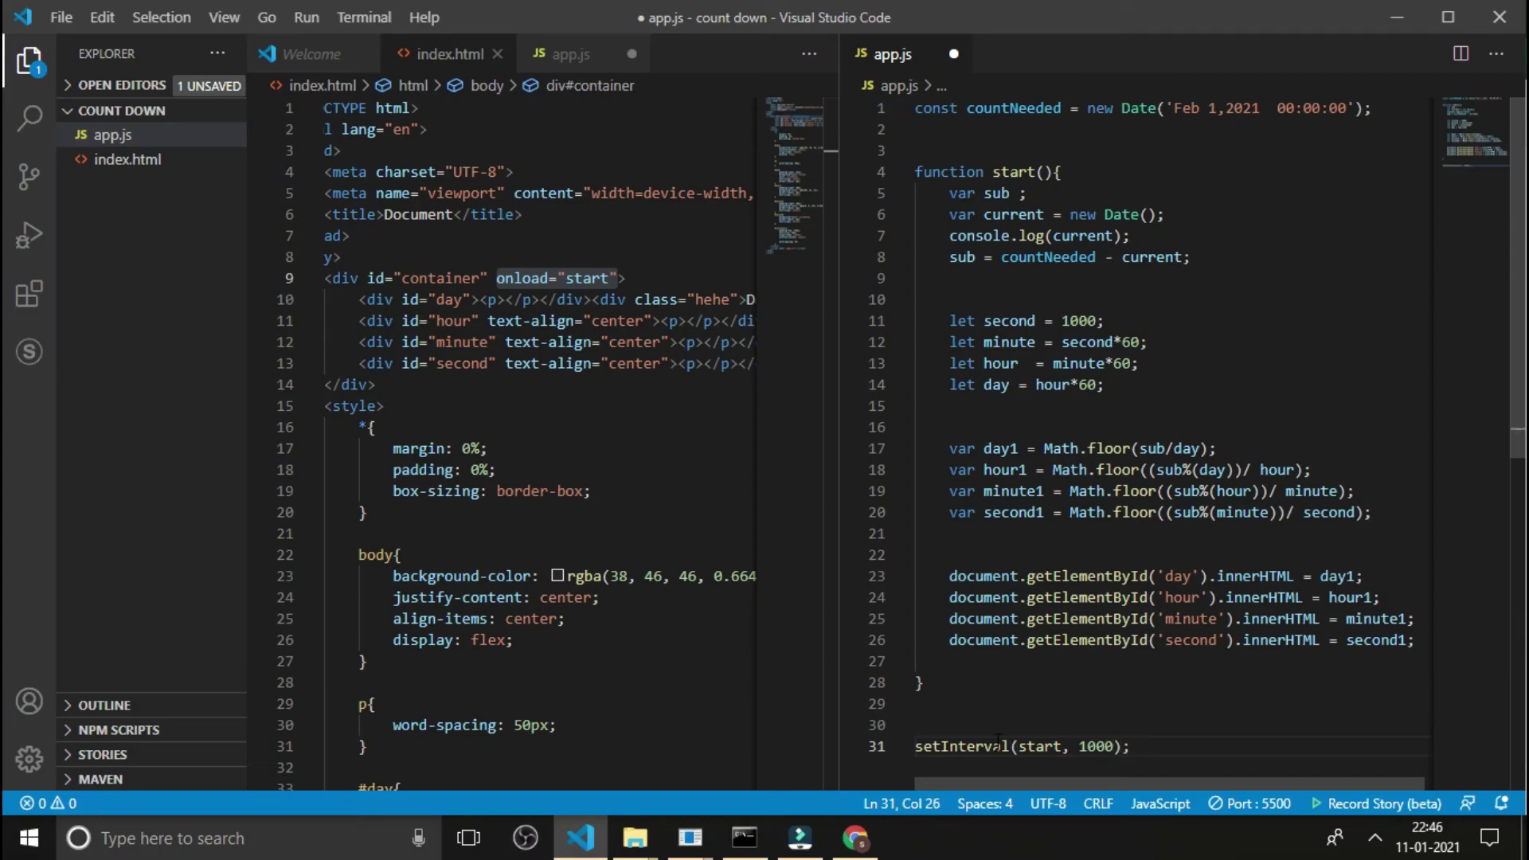
key("ctrl+s")
left_click(857, 840)
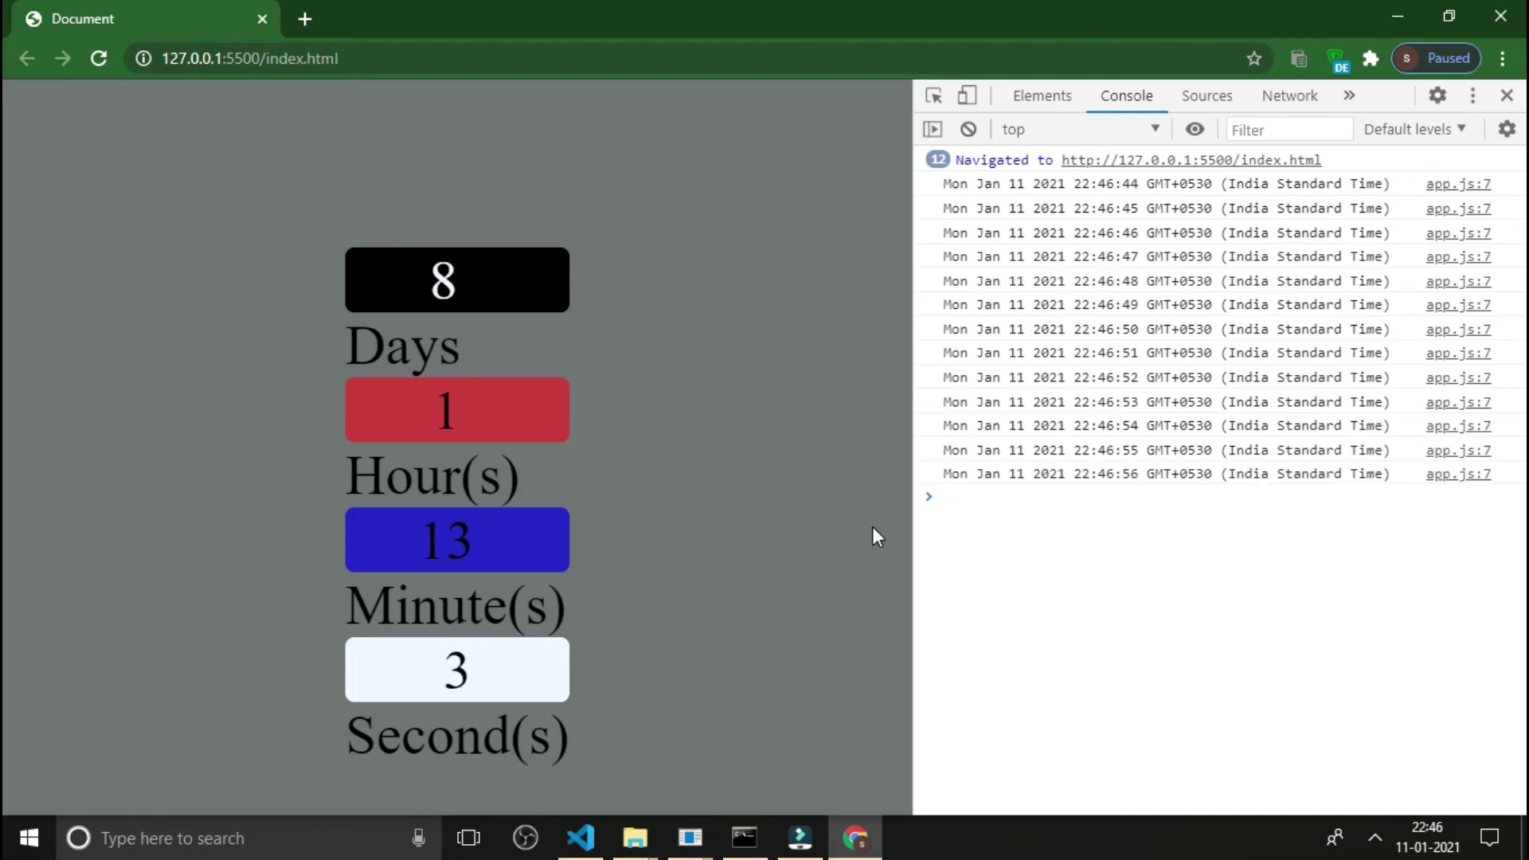
Glance at app.js, return to the ticking Chrome countdown, then minimize Chrome.
left_click(590, 842)
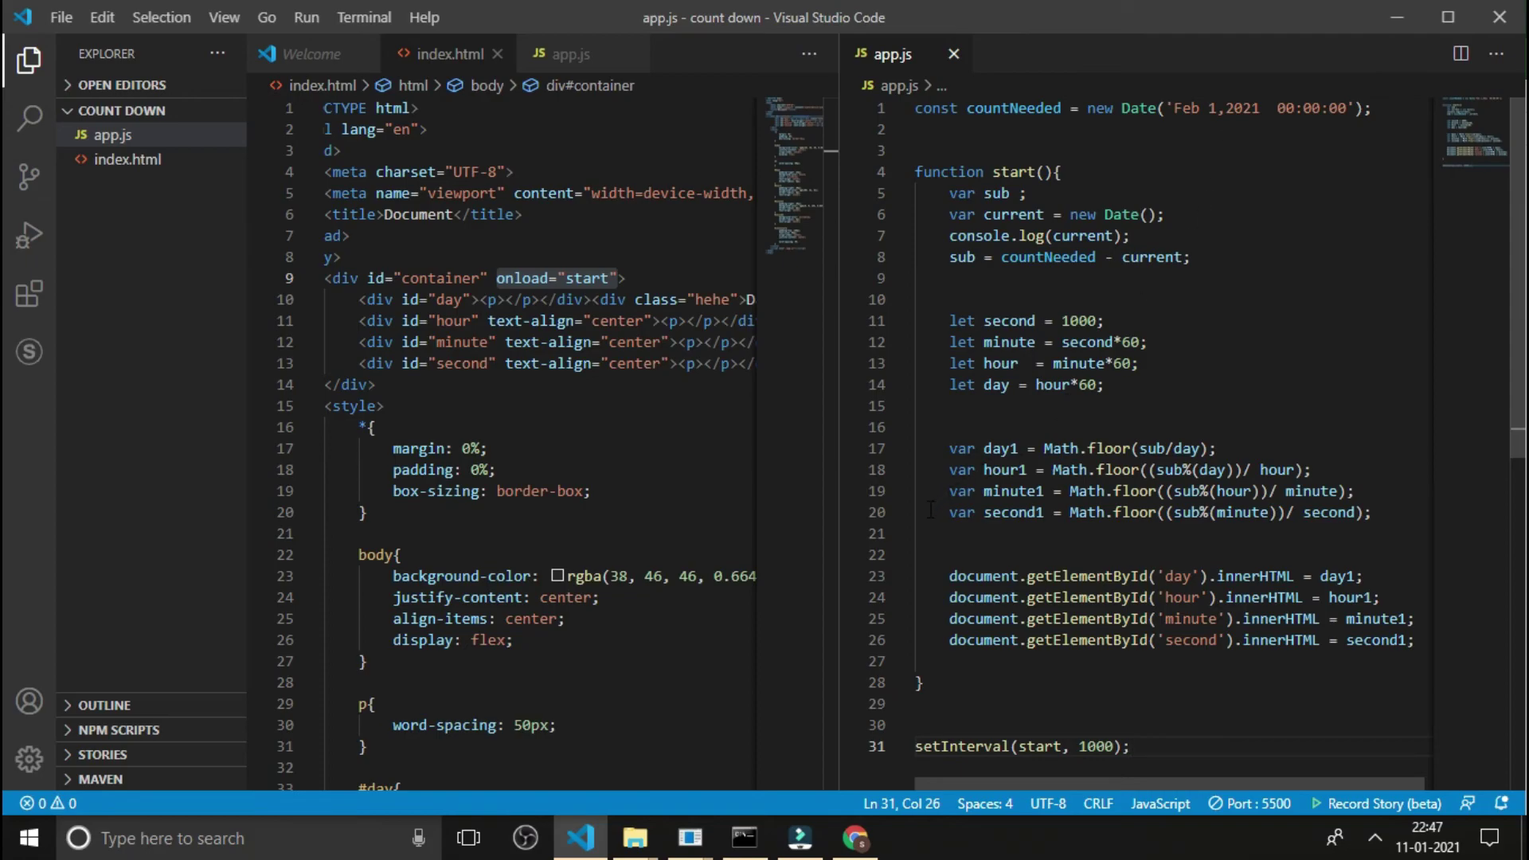
left_click(830, 840)
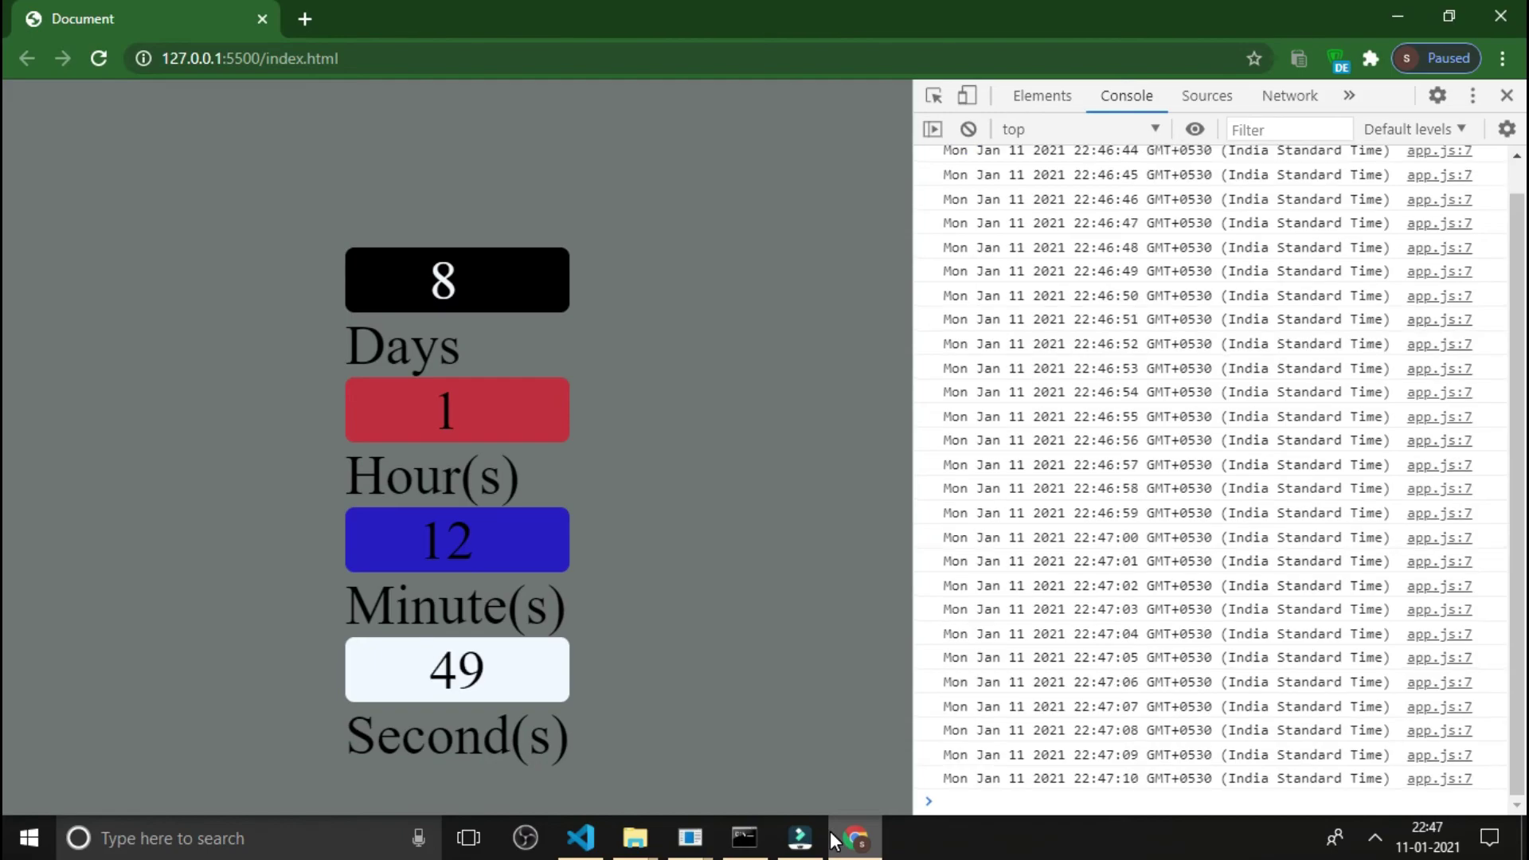
left_click(858, 840)
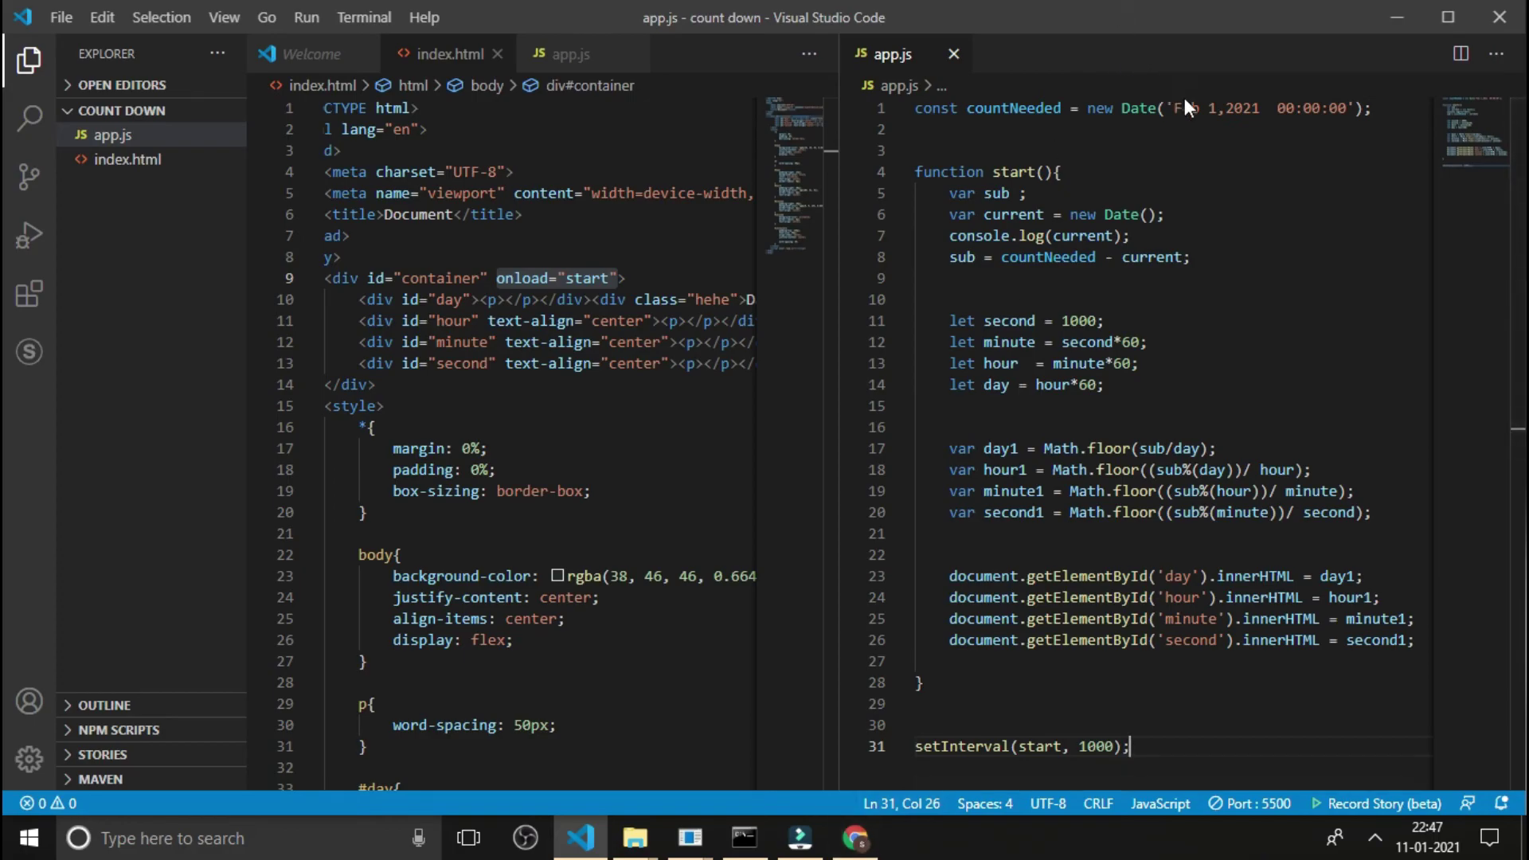
Target February 18, 2021, drop console.log(current), use hour*24, save, and check Chrome.
left_click(1211, 107)
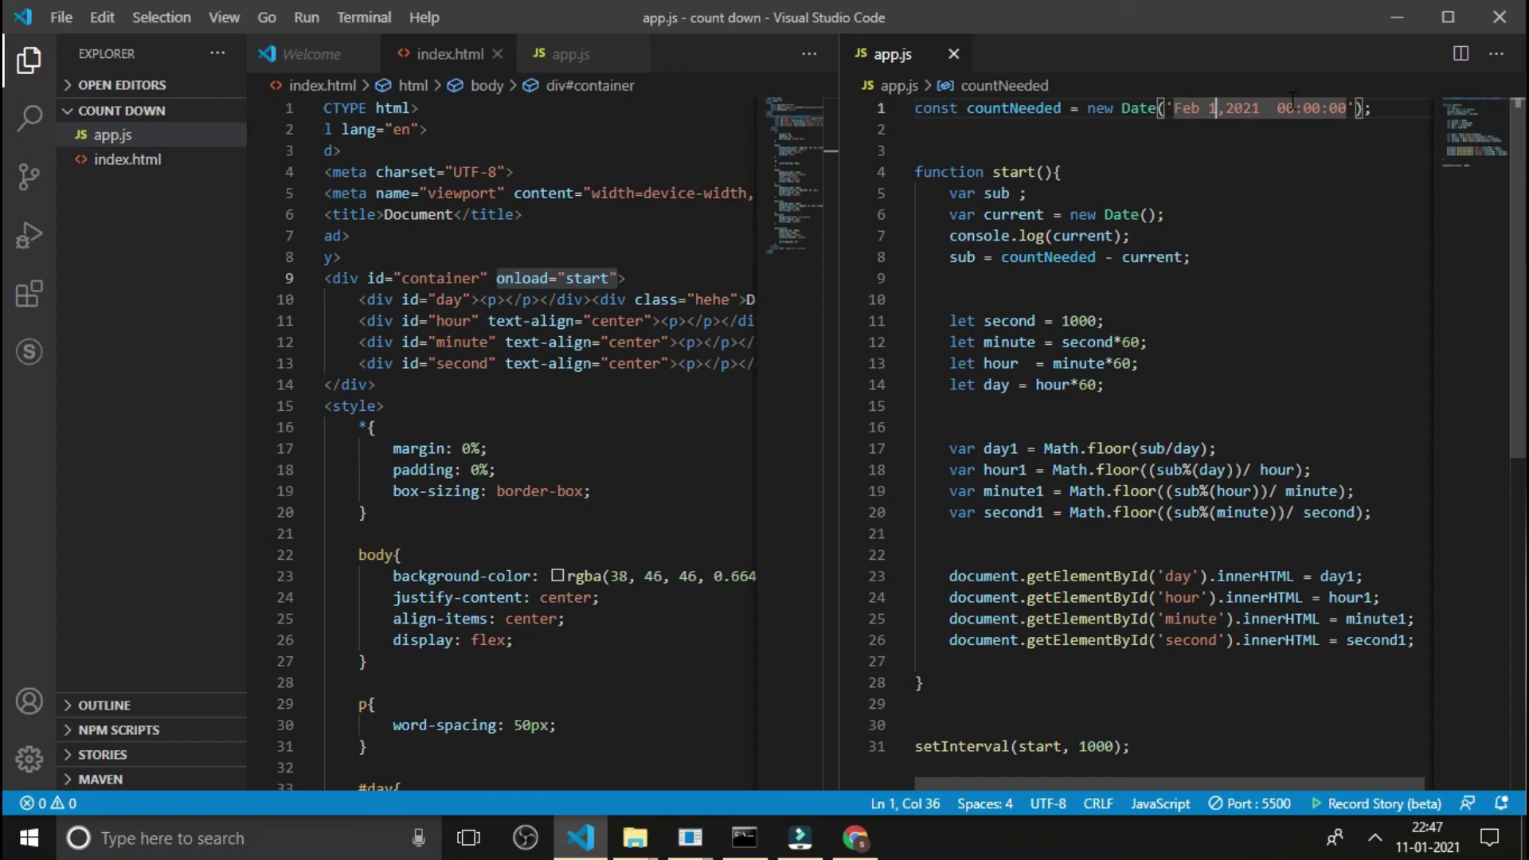
type("8")
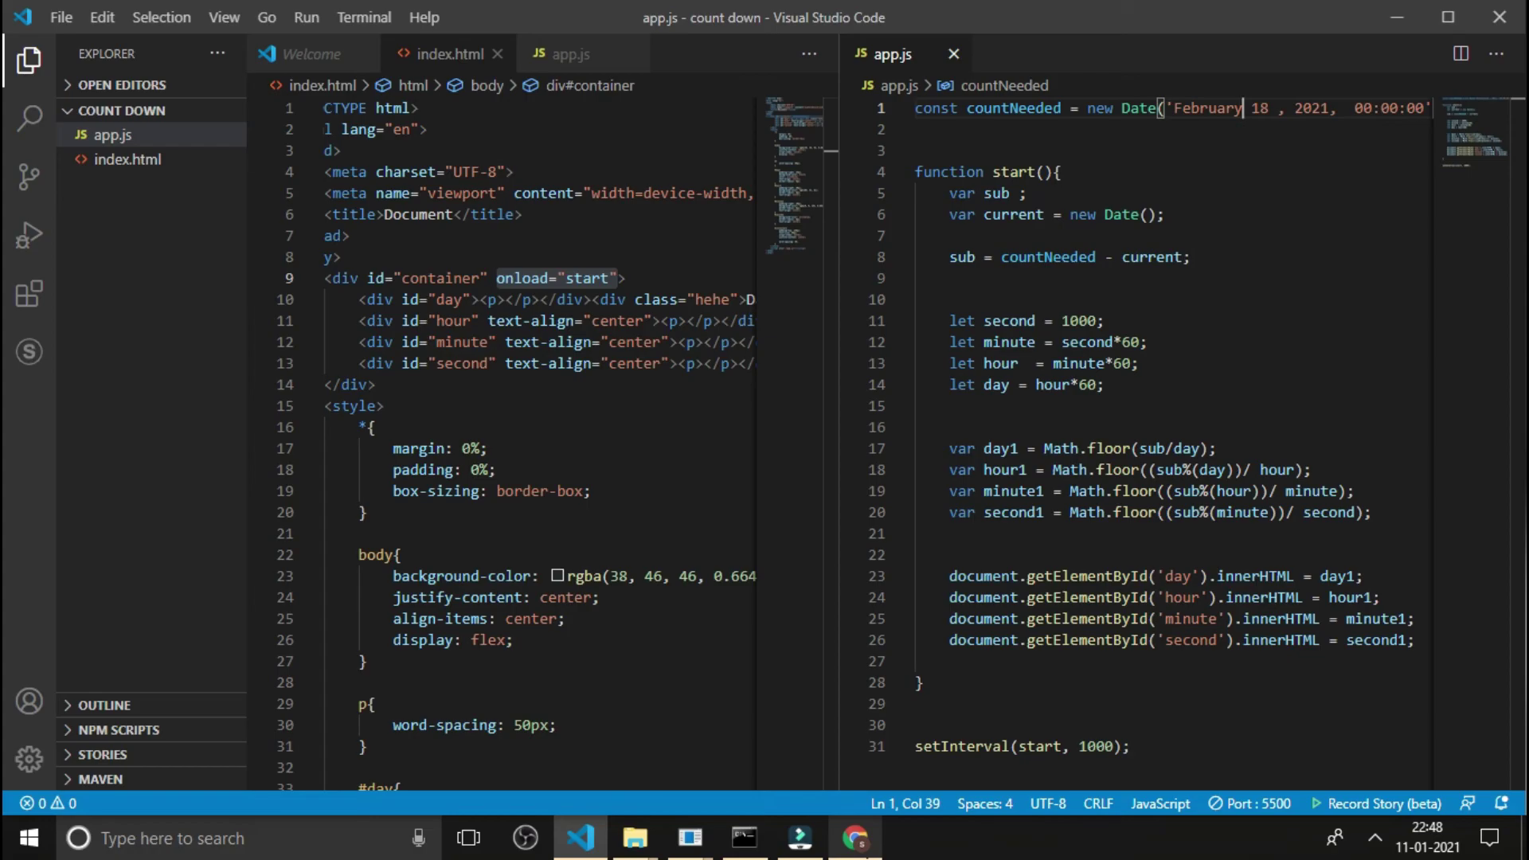
left_click(1096, 385)
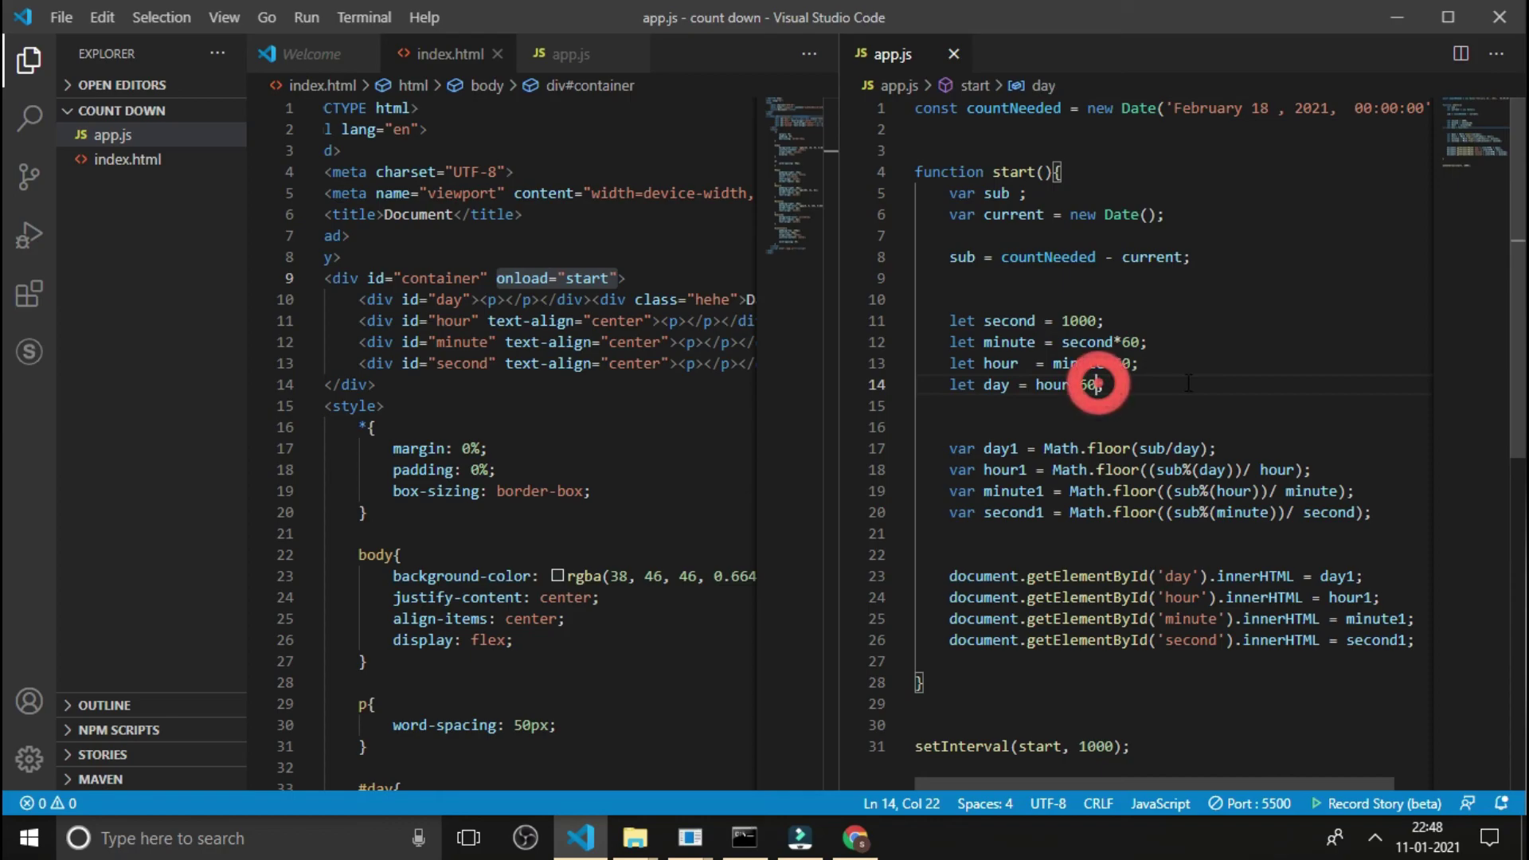
key("BackSpace")
key("BackSpace")
type("24")
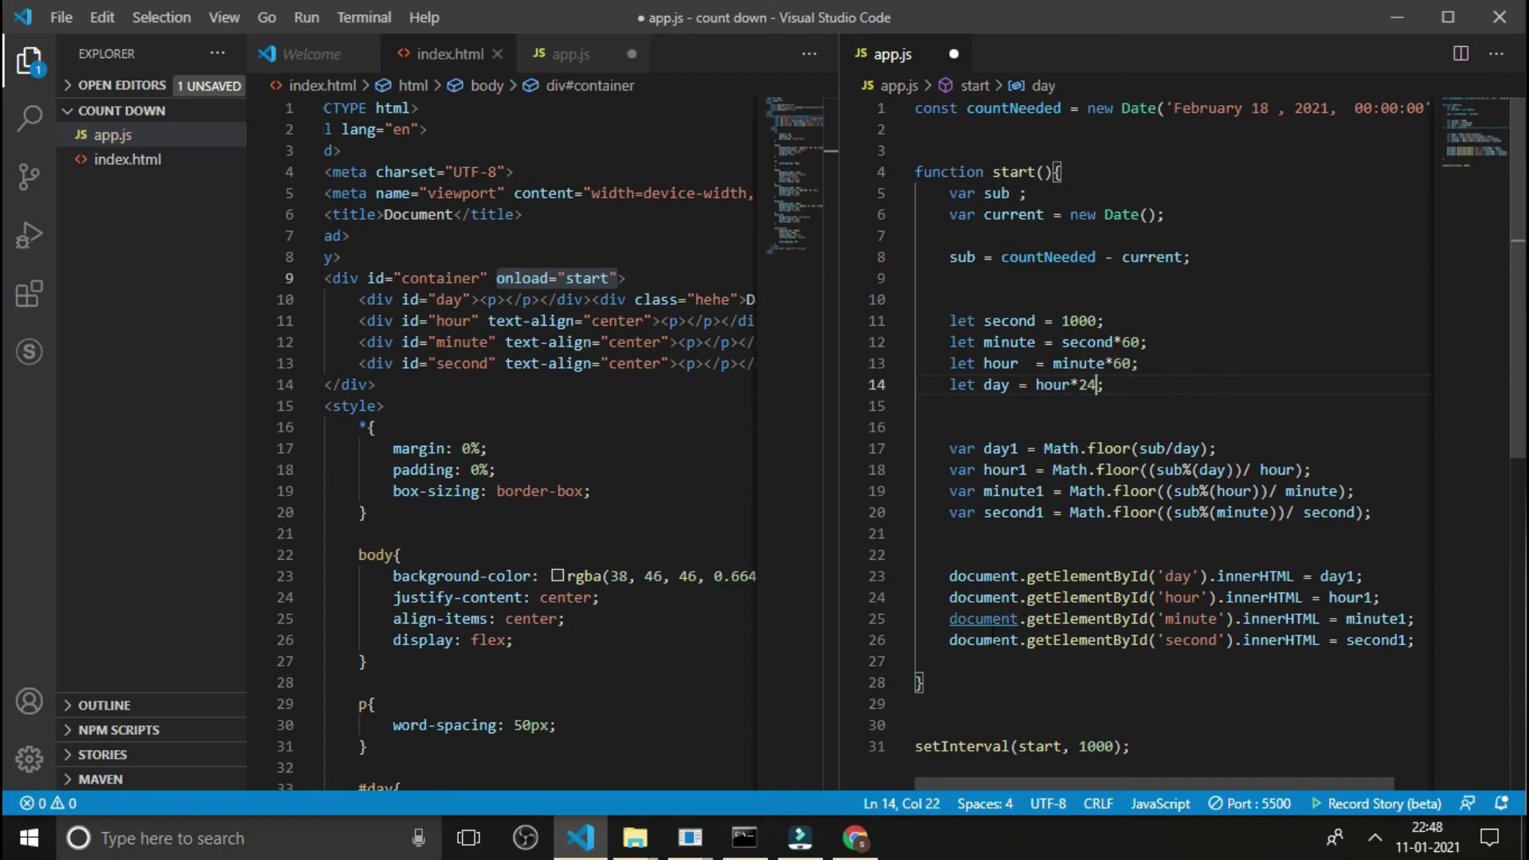
key("ctrl+s")
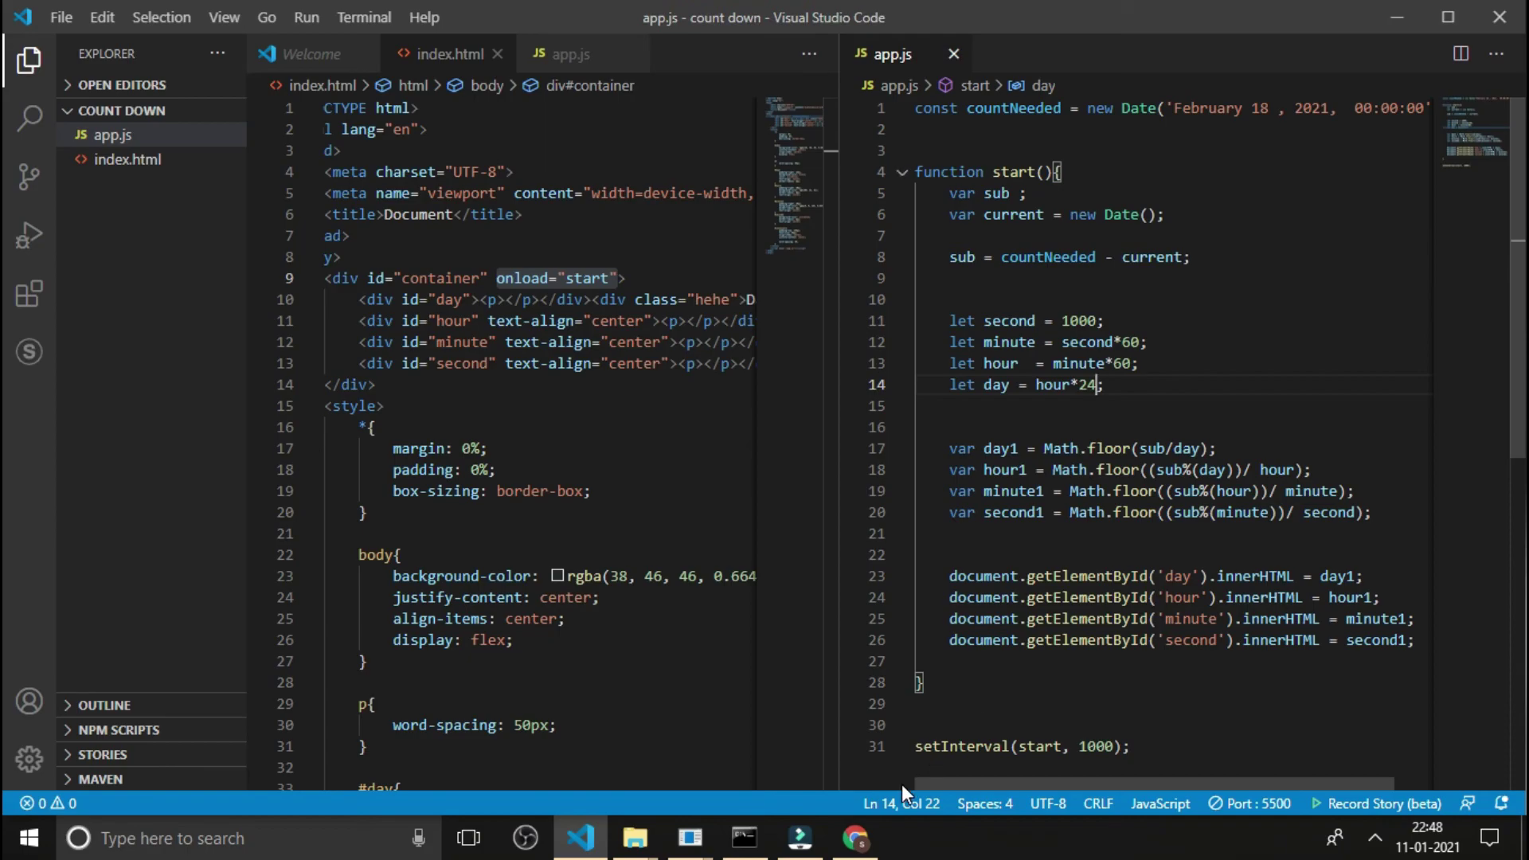
left_click(855, 839)
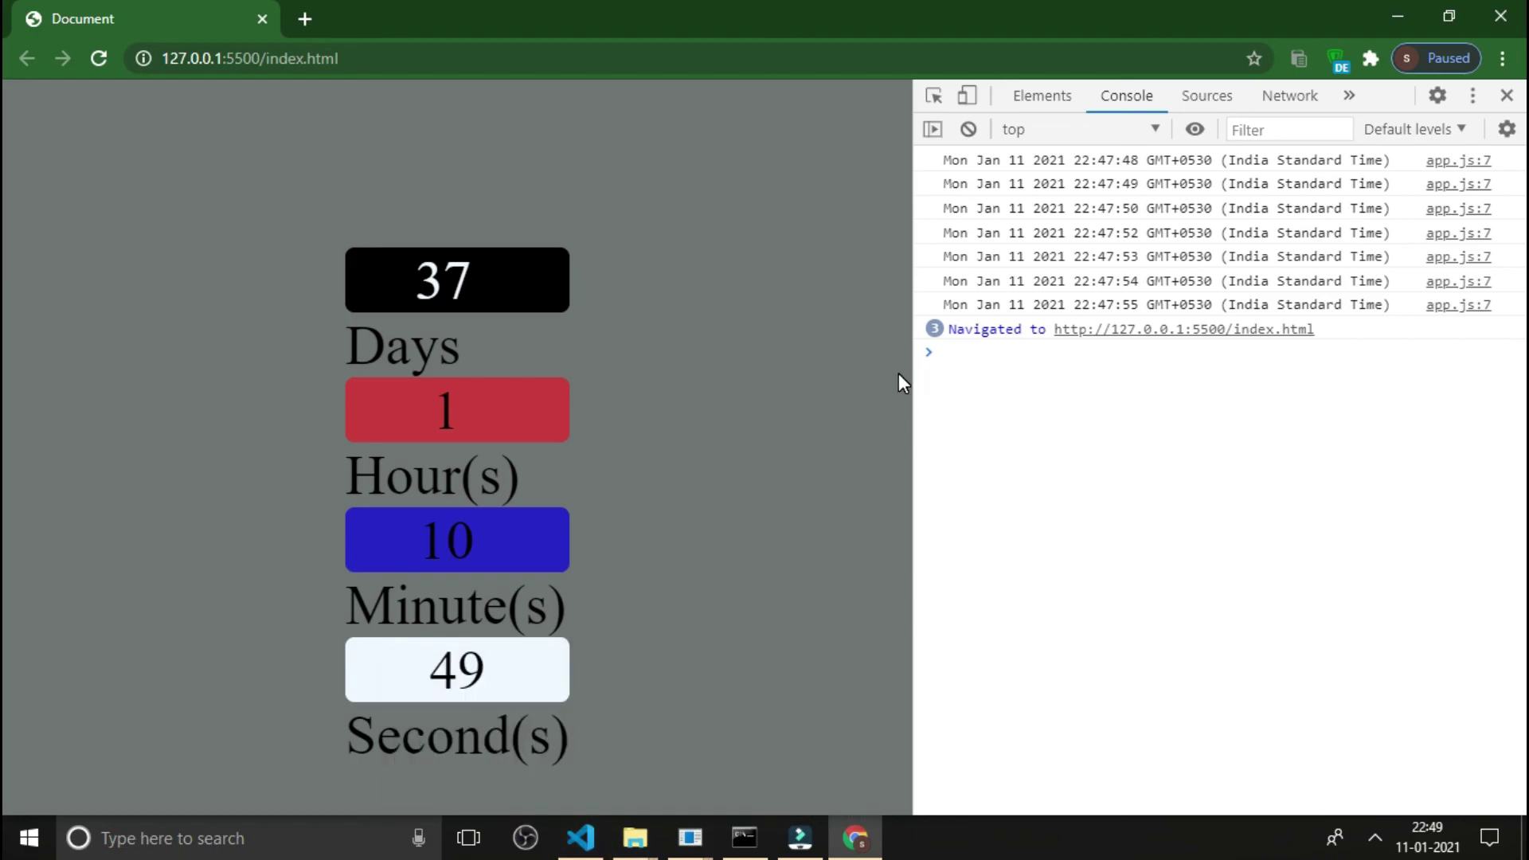
Show the finished app.js, bring up Filmora, and reveal the hidden tray icons.
left_click(584, 841)
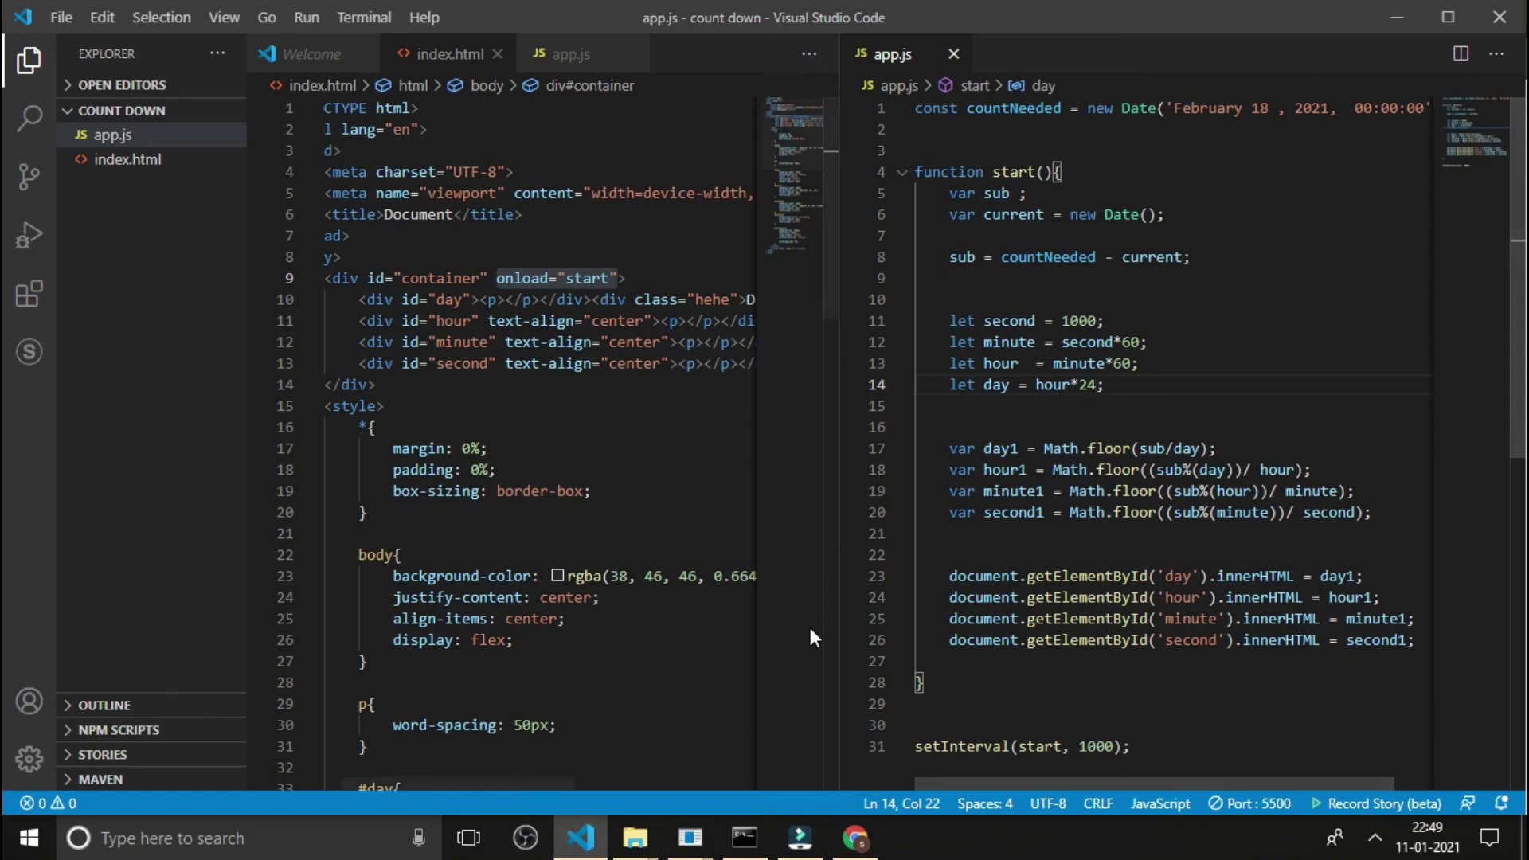
left_click(825, 837)
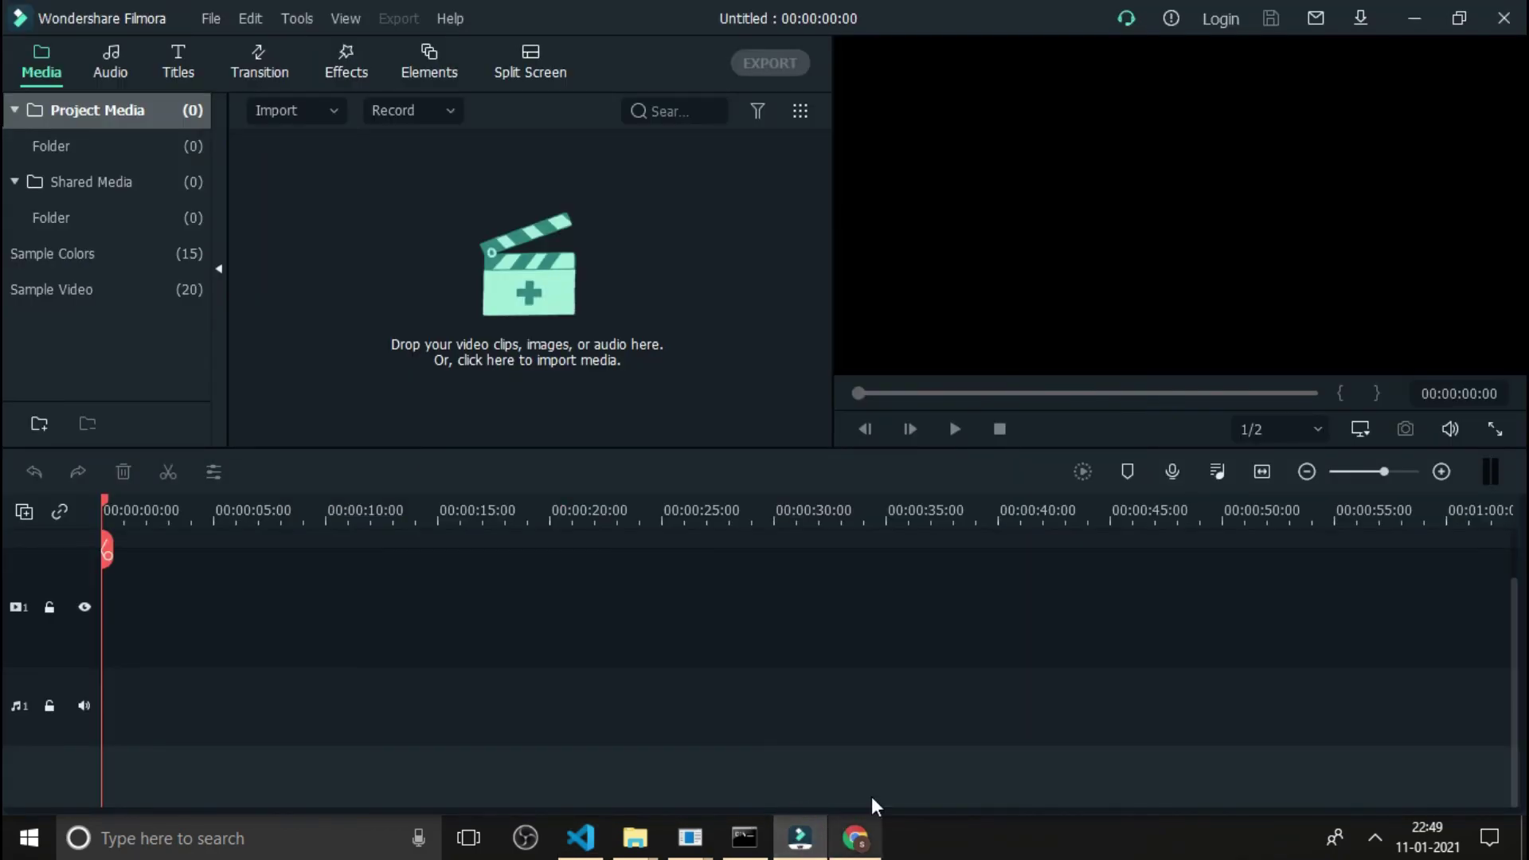
left_click(1373, 841)
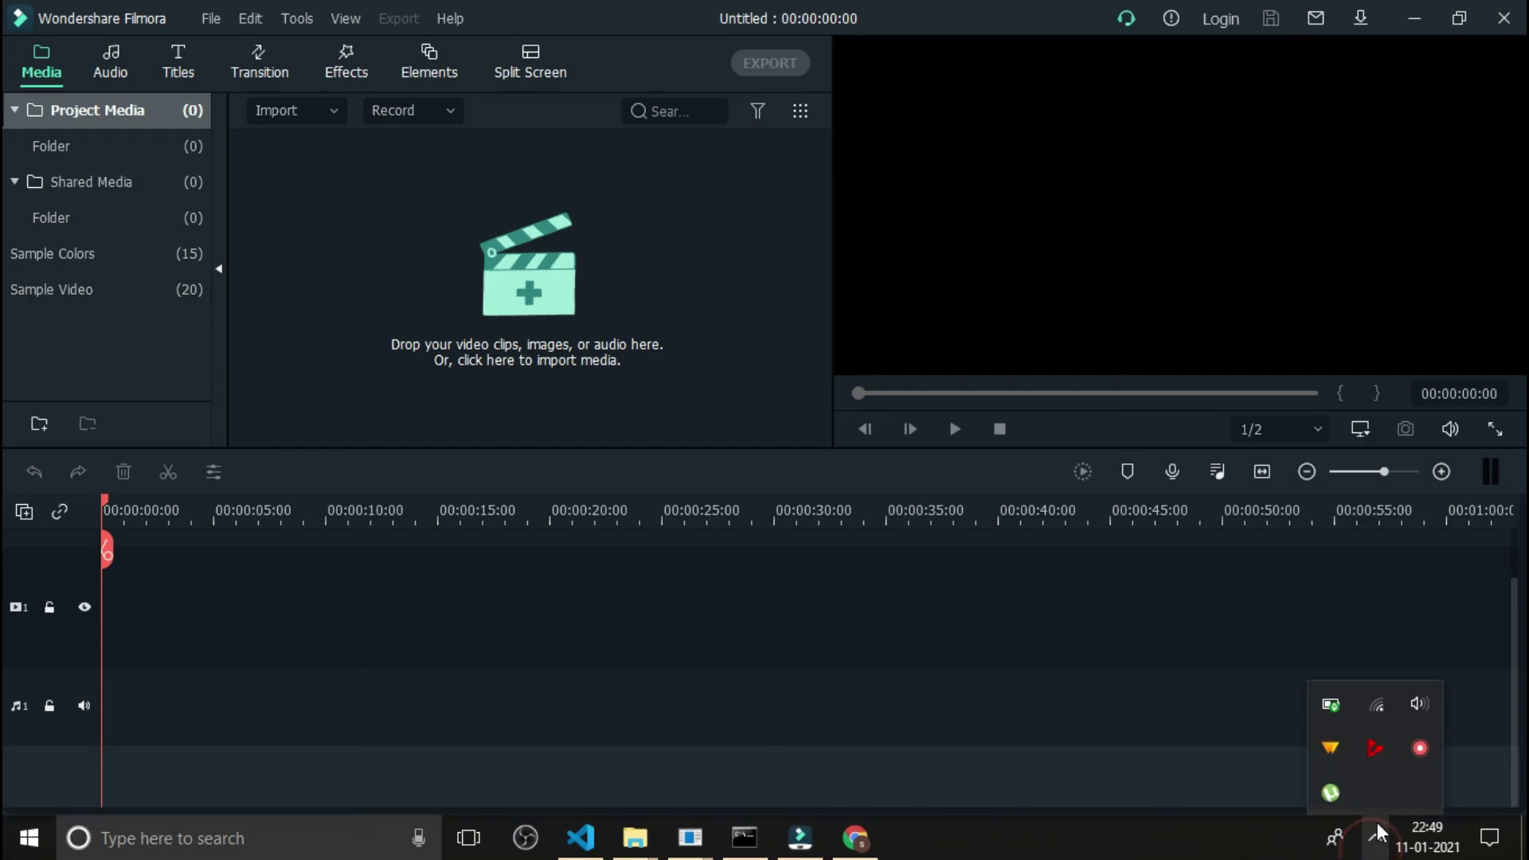